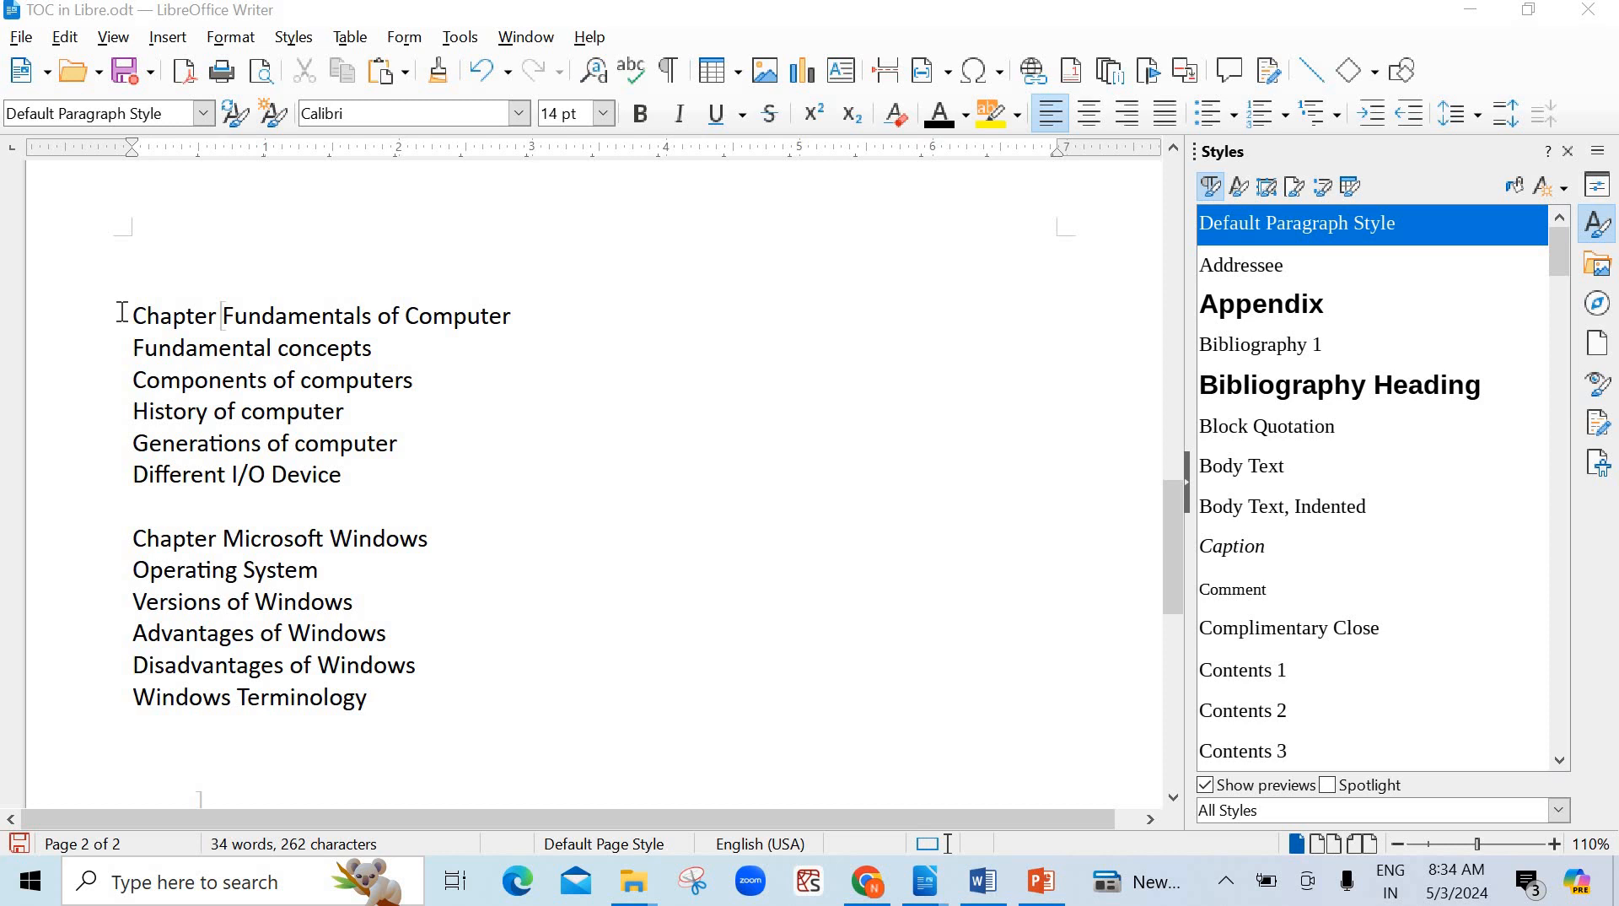
- Apply the Heading 1 style with 1. 2. 3. numbering to the line "Chapter Fundamentals of Computer"
drag(123, 312, 501, 338)
drag(131, 537, 474, 545)
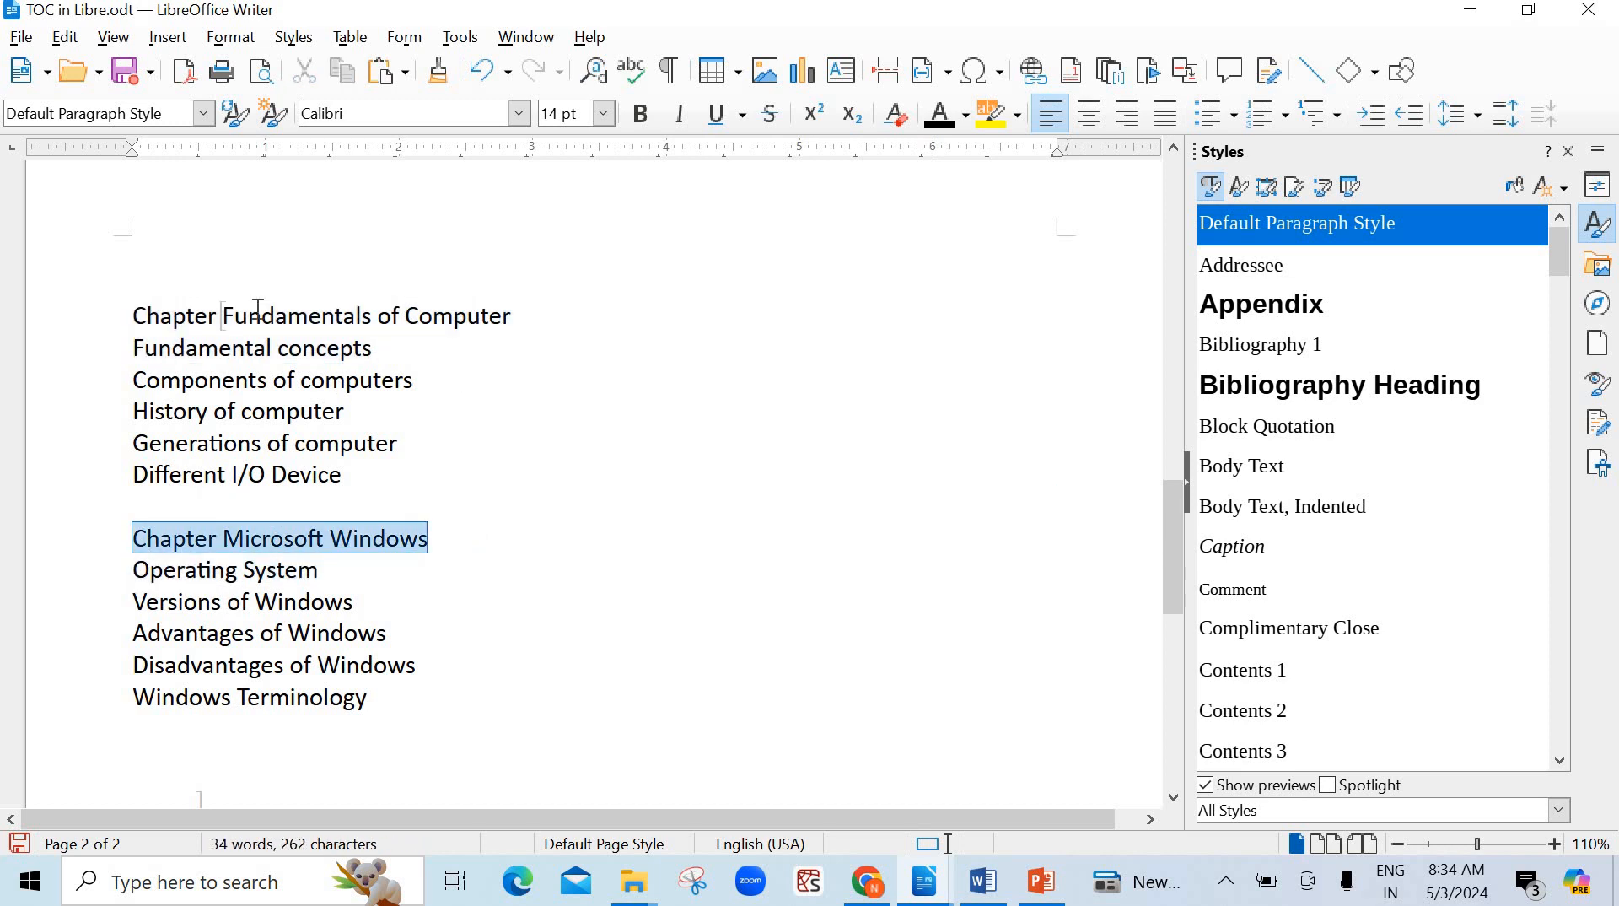
drag(130, 312, 535, 329)
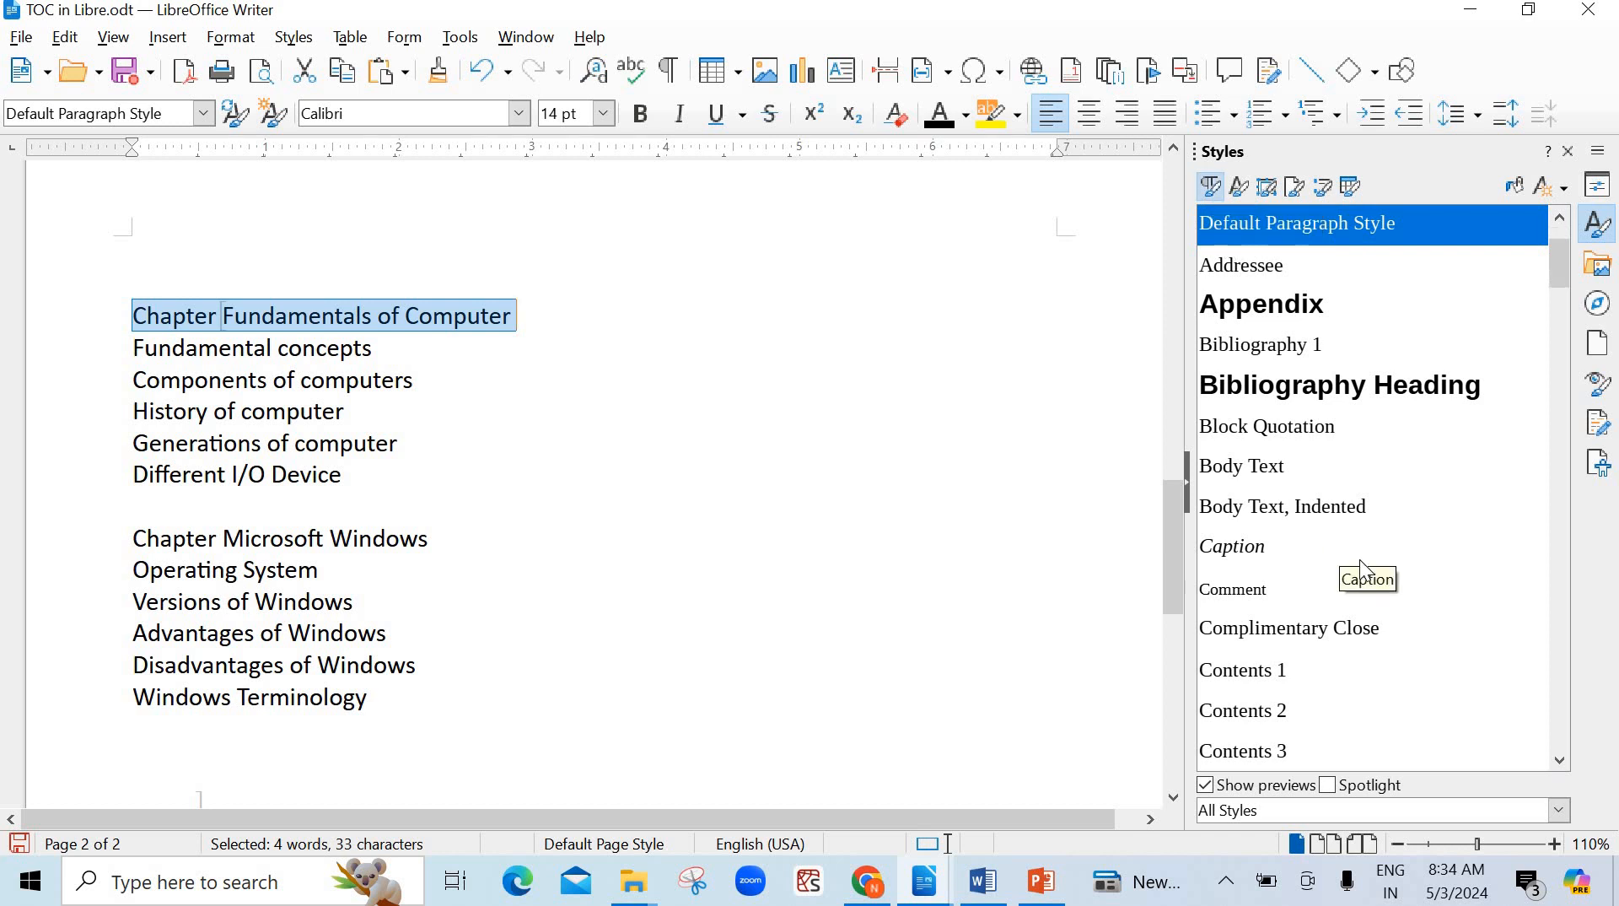
scroll(1366, 557, down, 9)
scroll(1364, 539, down, 3)
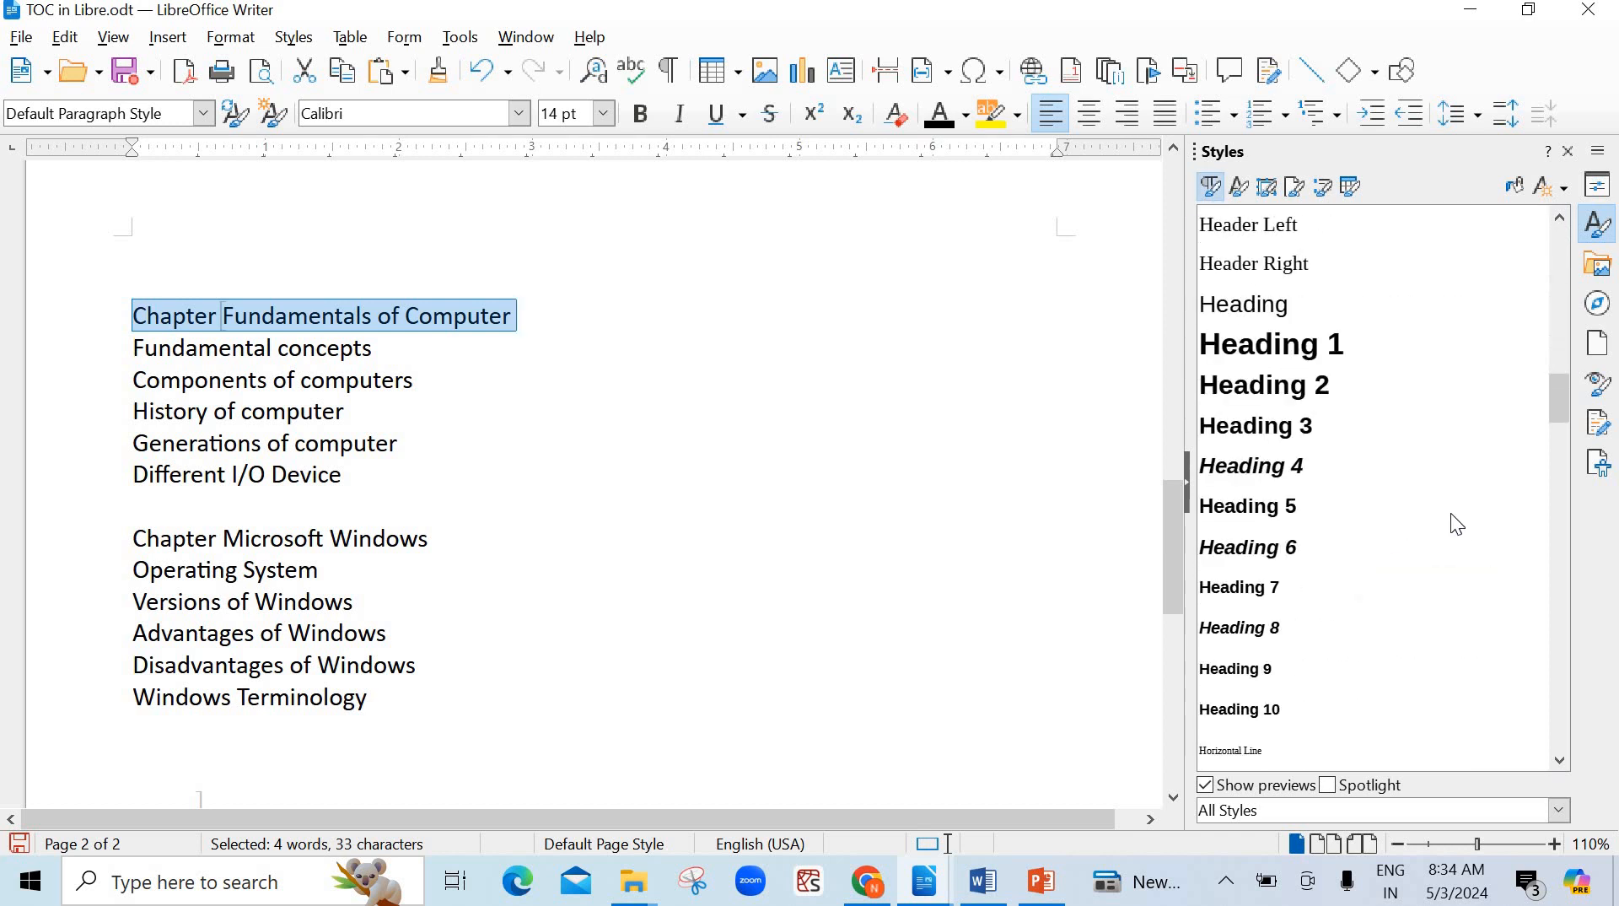
double_click(1251, 349)
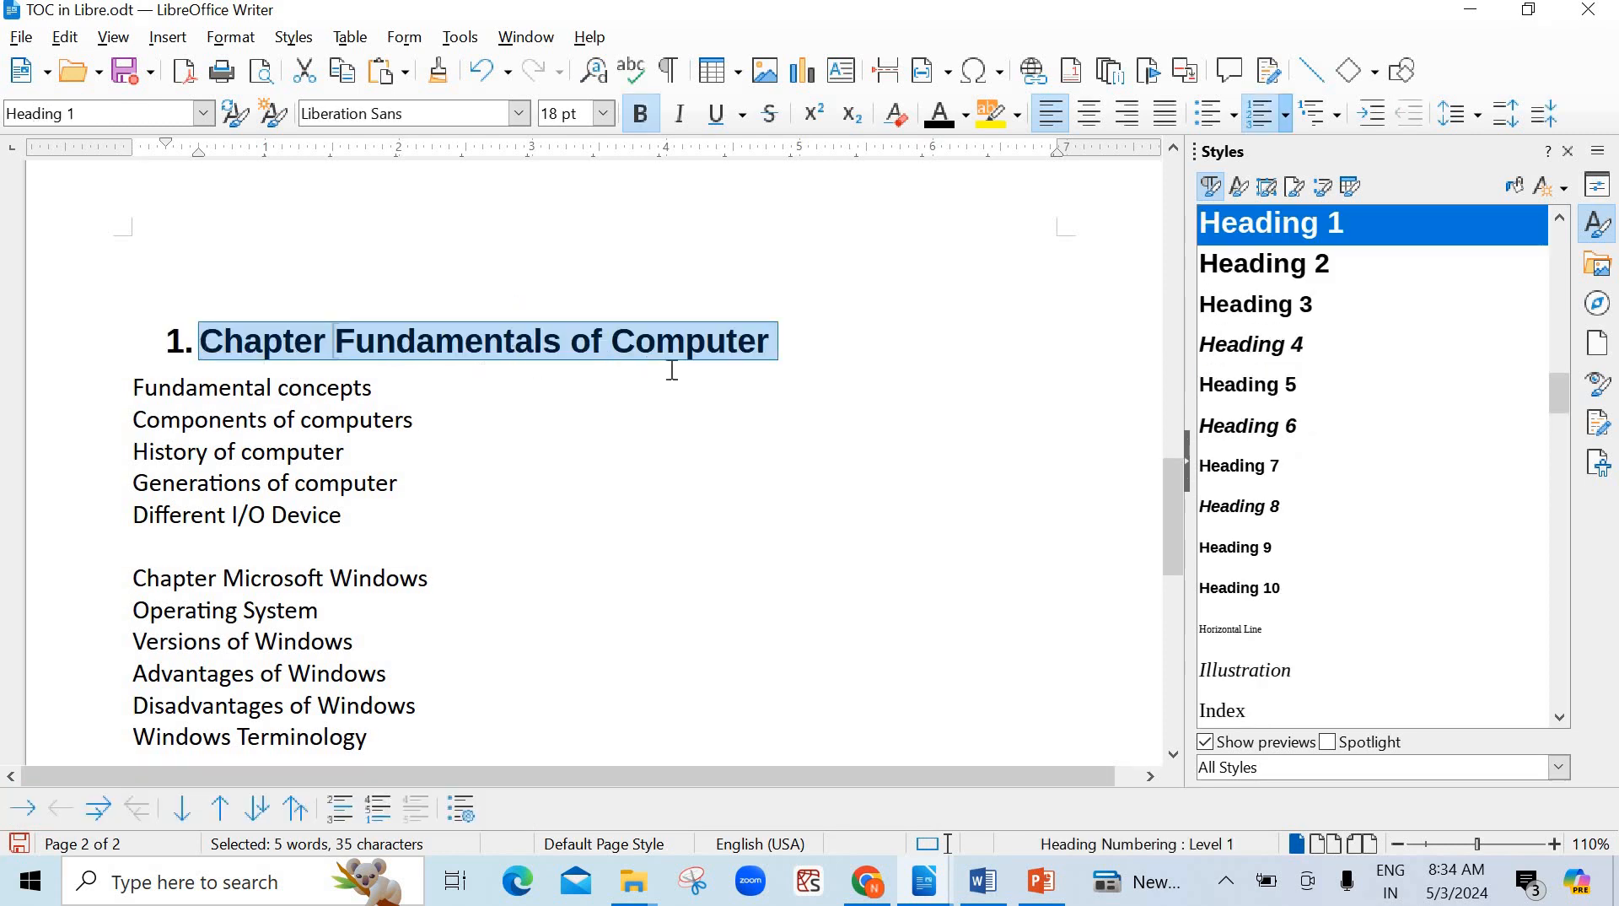
click(1287, 118)
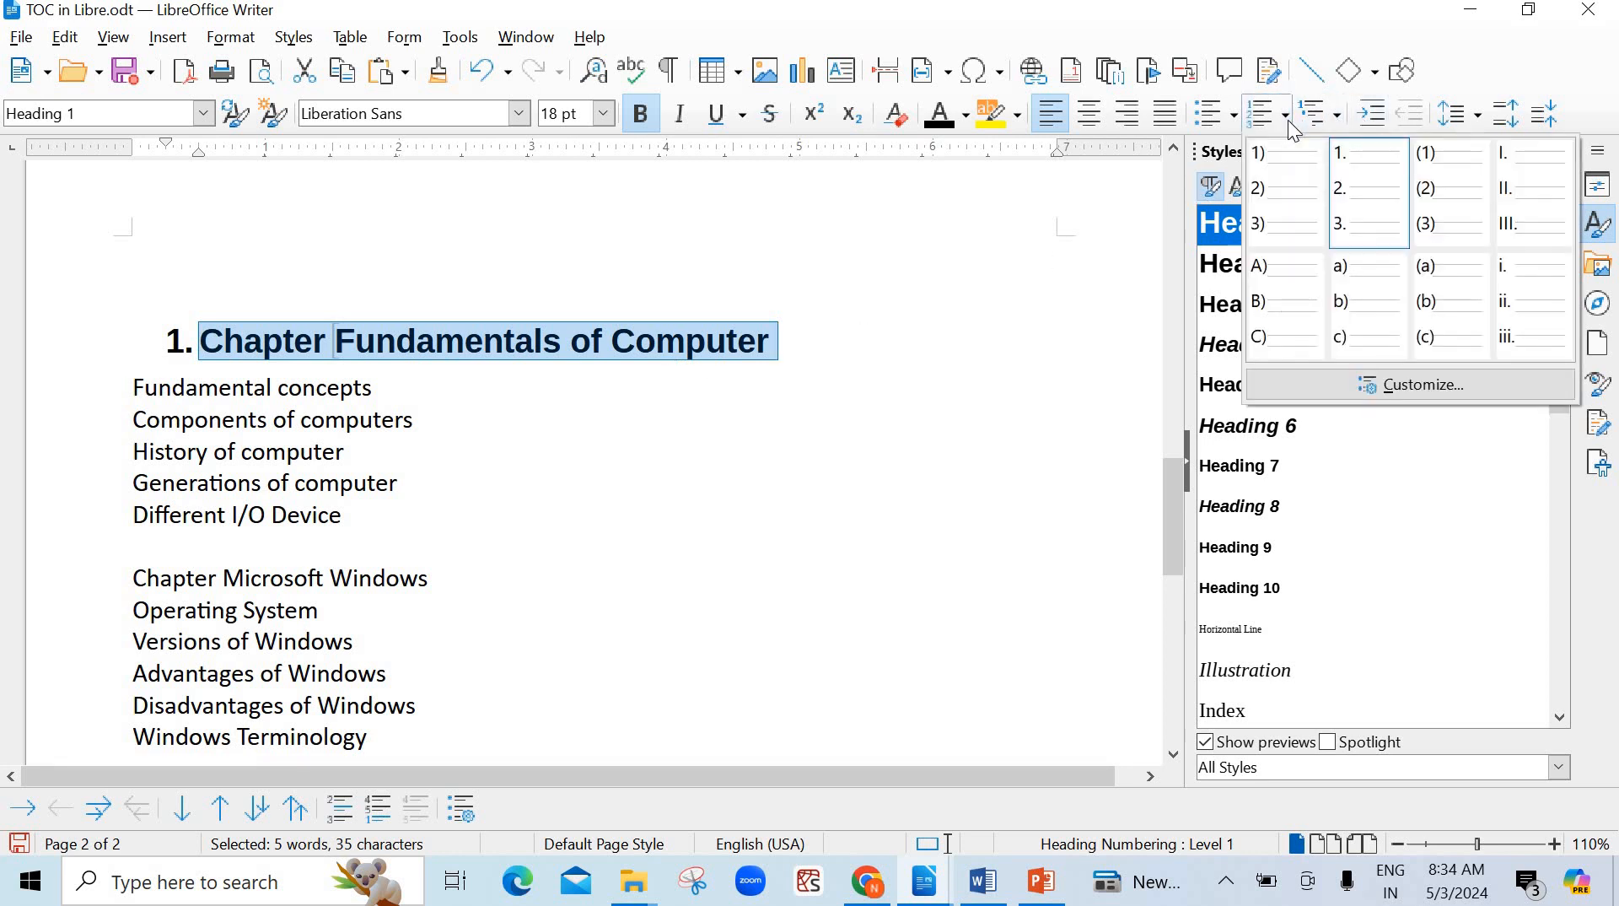
click(1356, 200)
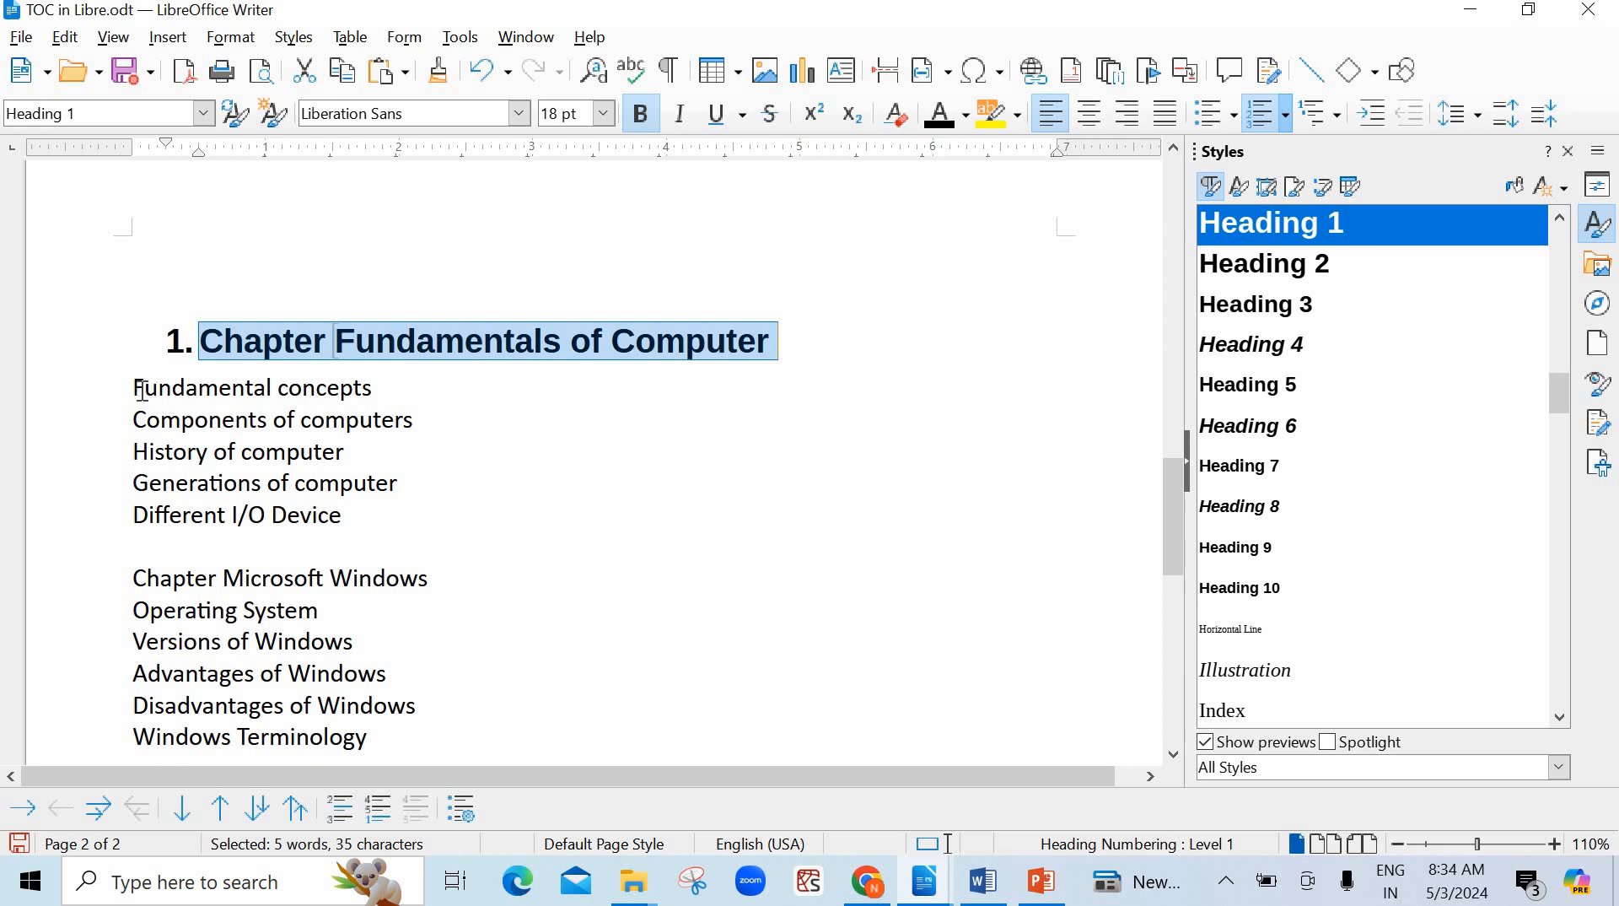
- Apply the Heading 2 style to the five topic lines from "Fundamental concepts" to "Different I/O Device"
drag(133, 387, 390, 530)
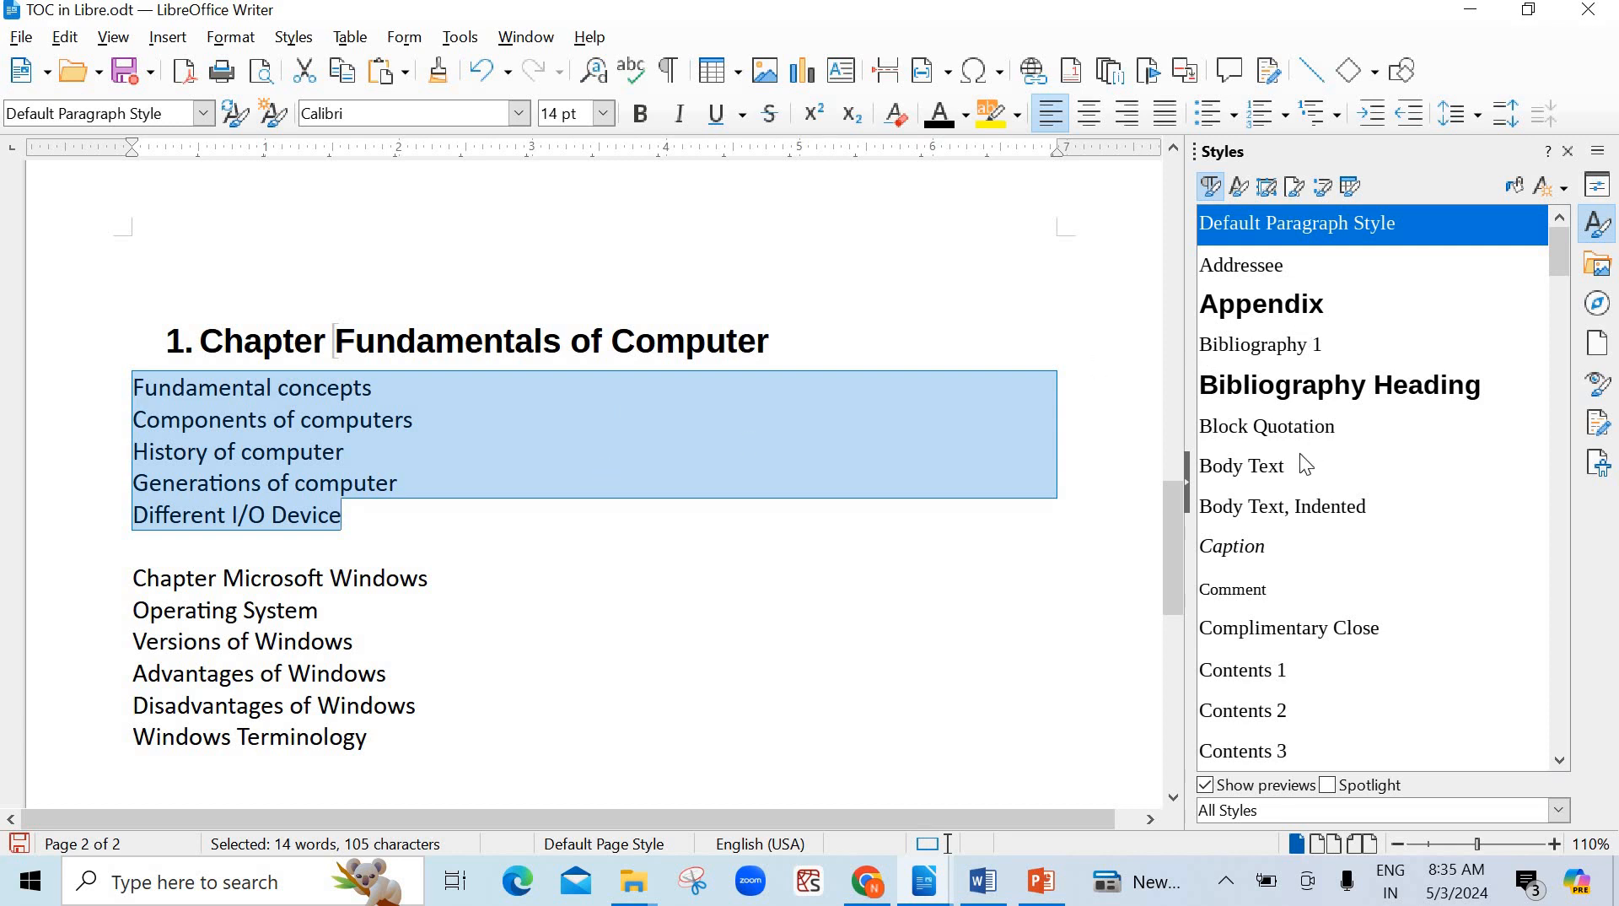
scroll(1299, 439, down, 10)
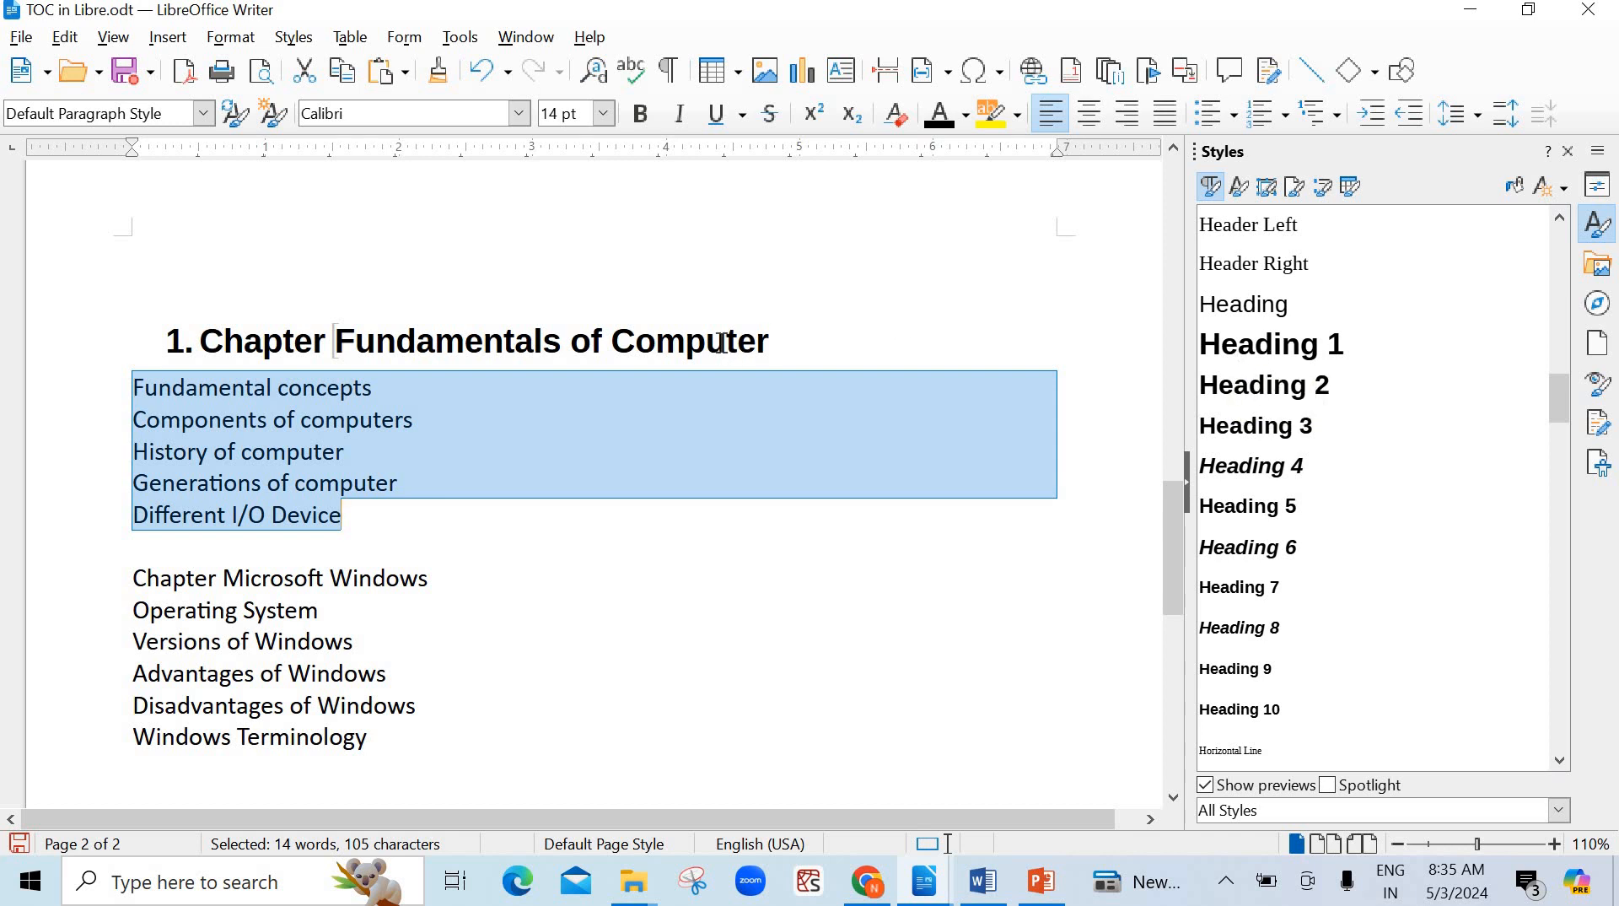
double_click(1256, 389)
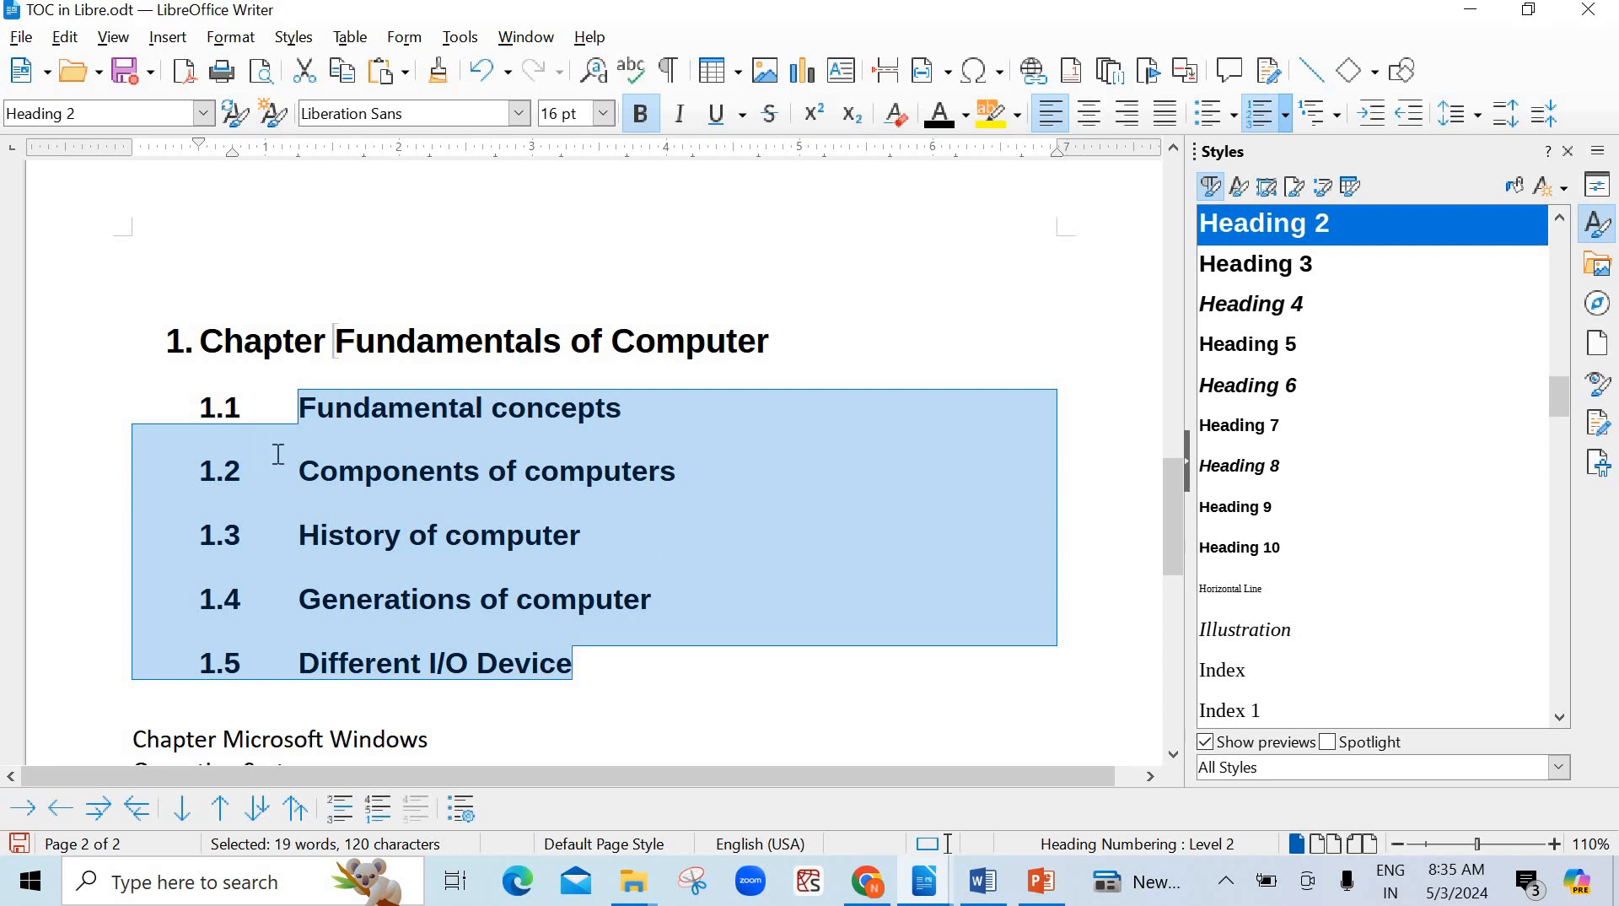
- Apply the Heading 1 style to the line "Chapter Microsoft Windows"
scroll(270, 455, down, 5)
drag(140, 396, 459, 398)
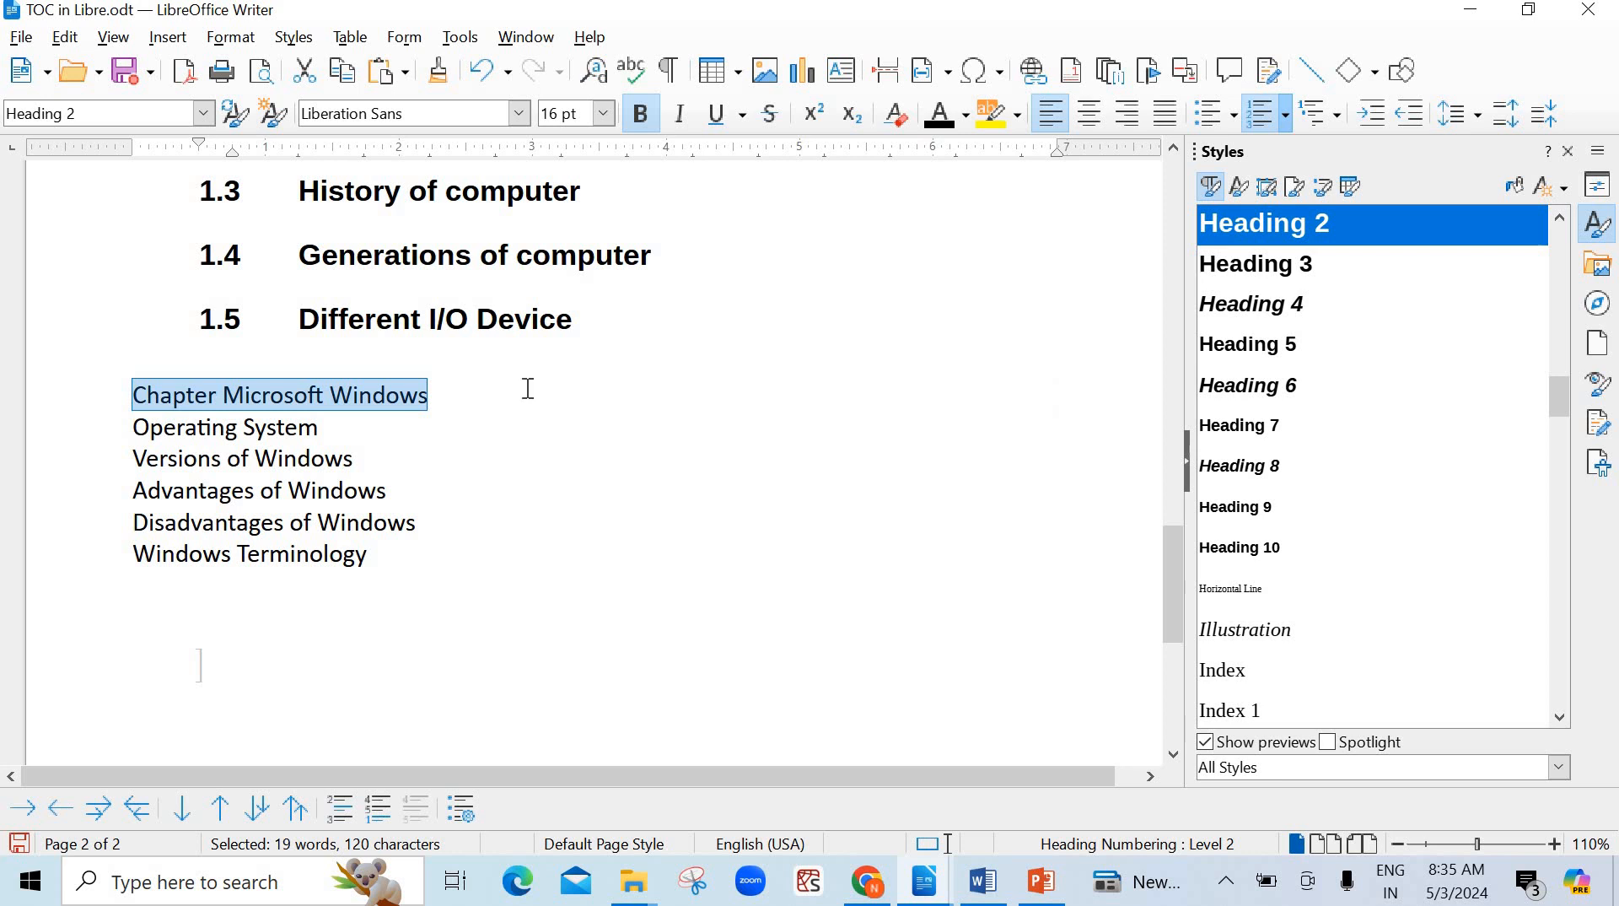
scroll(1344, 439, down, 6)
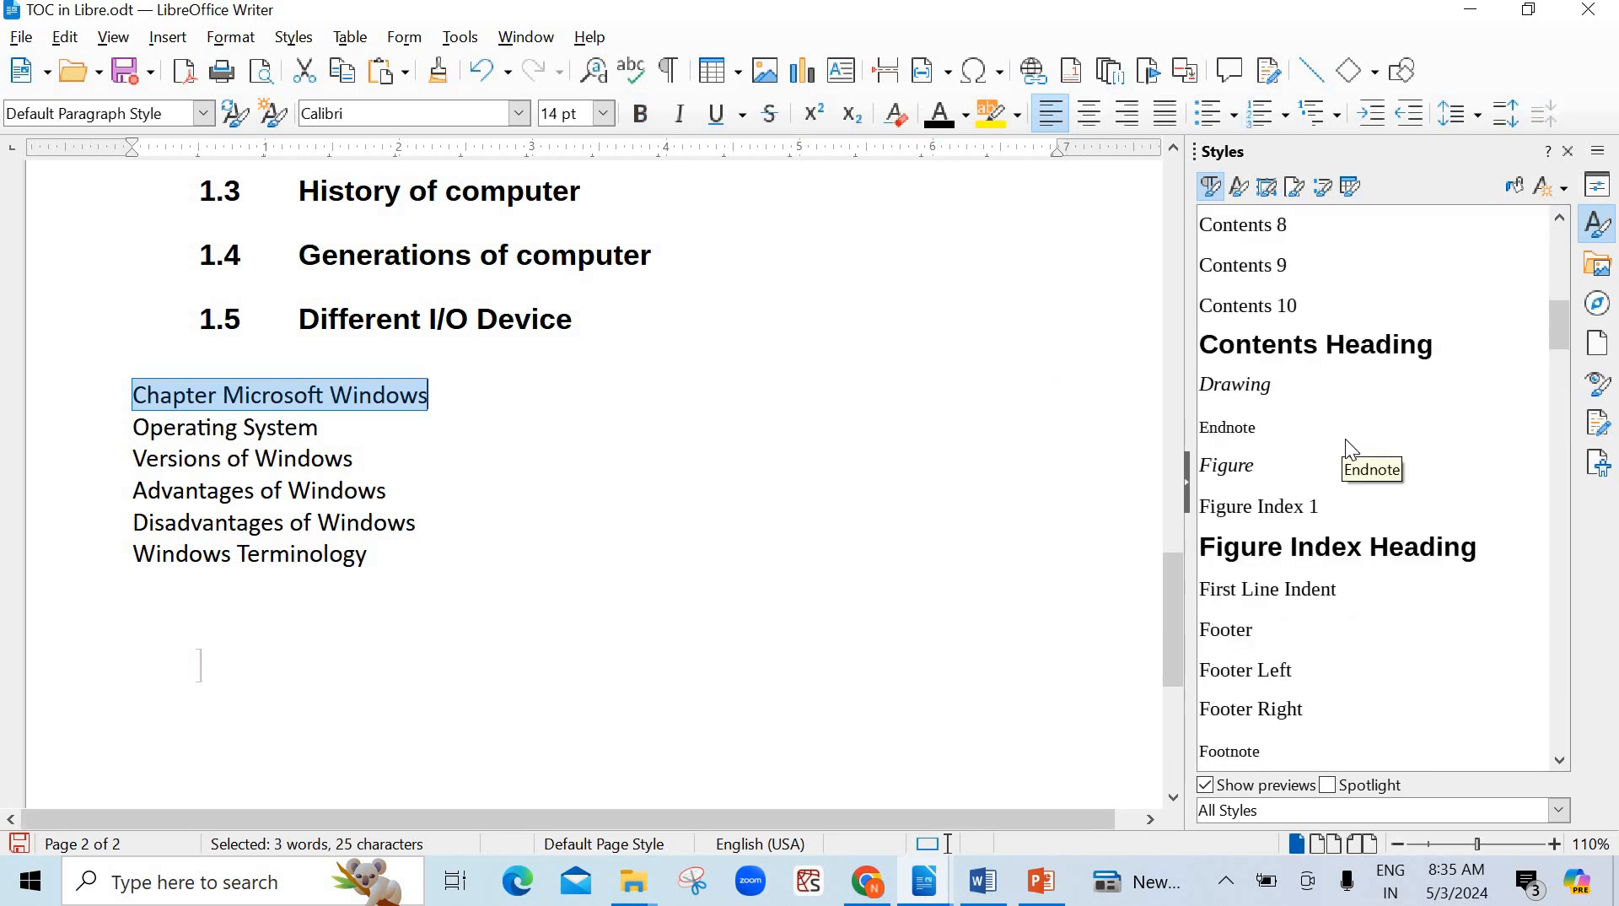
scroll(1344, 438, down, 4)
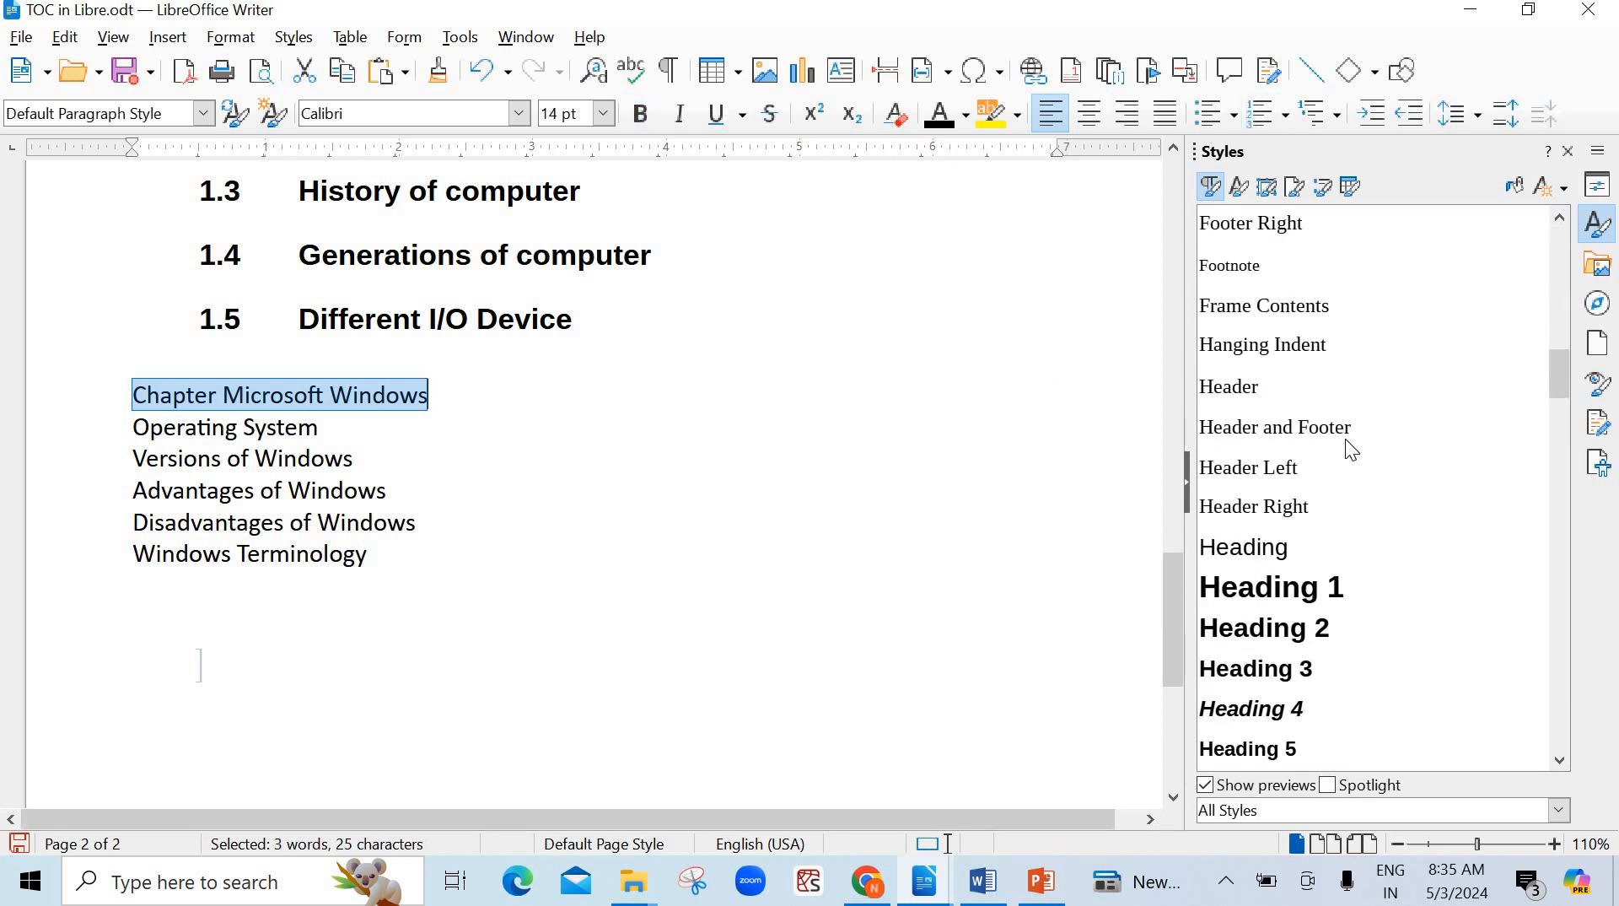
click(1263, 586)
click(1262, 587)
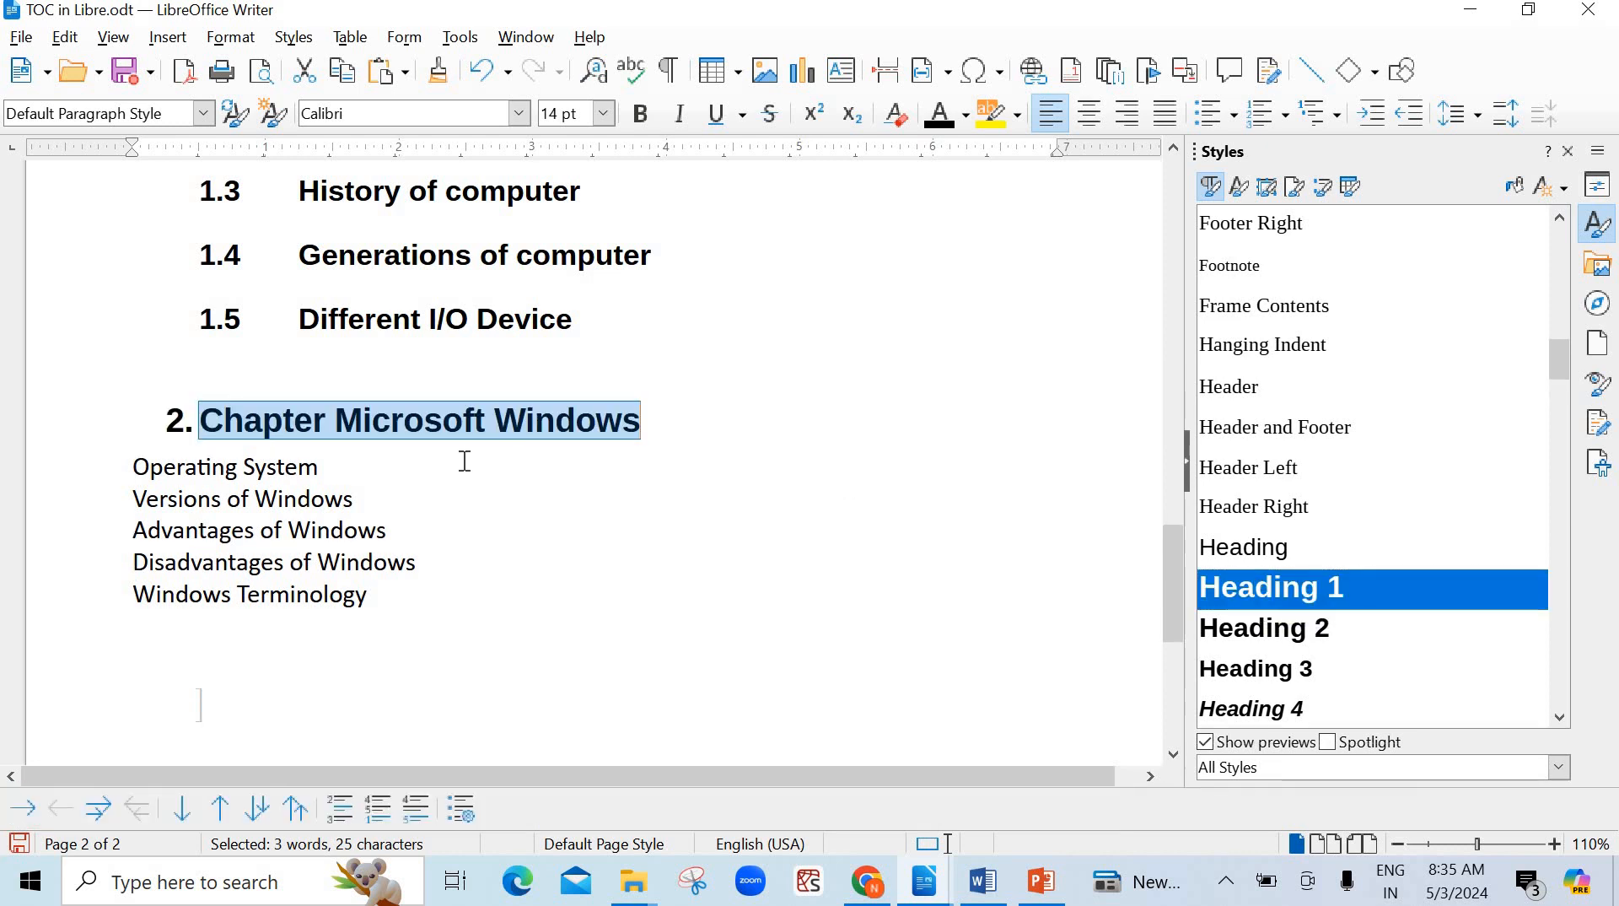
- Apply the Heading 2 style to the lines from "Operating System" through "Windows Terminology", including the empty line below them
scroll(397, 459, down, 2)
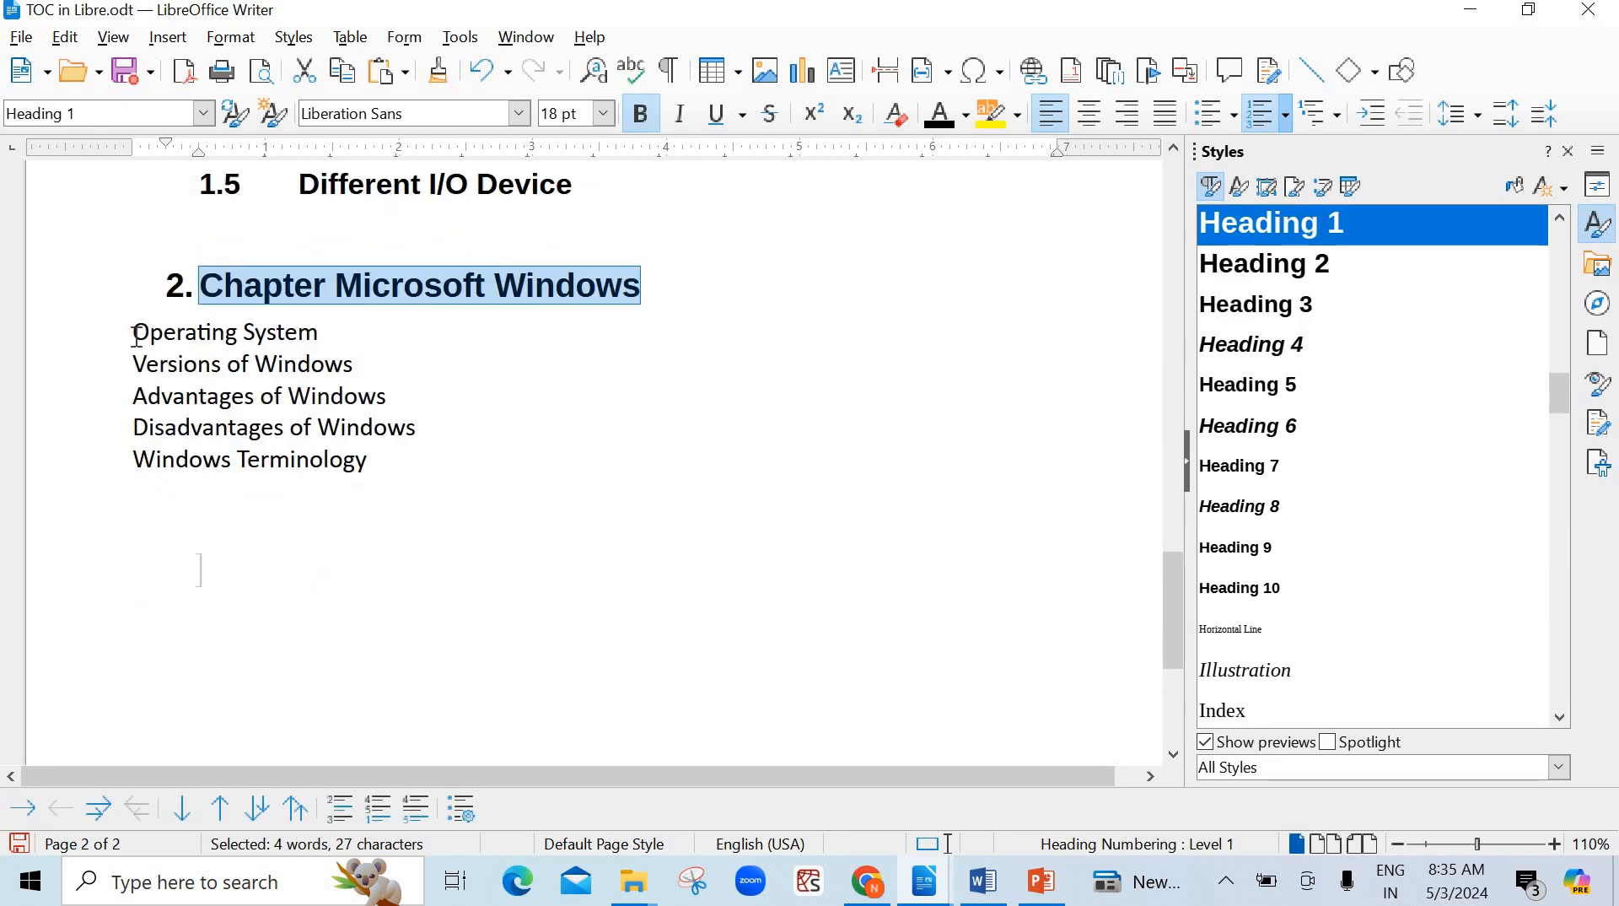
drag(134, 332, 455, 484)
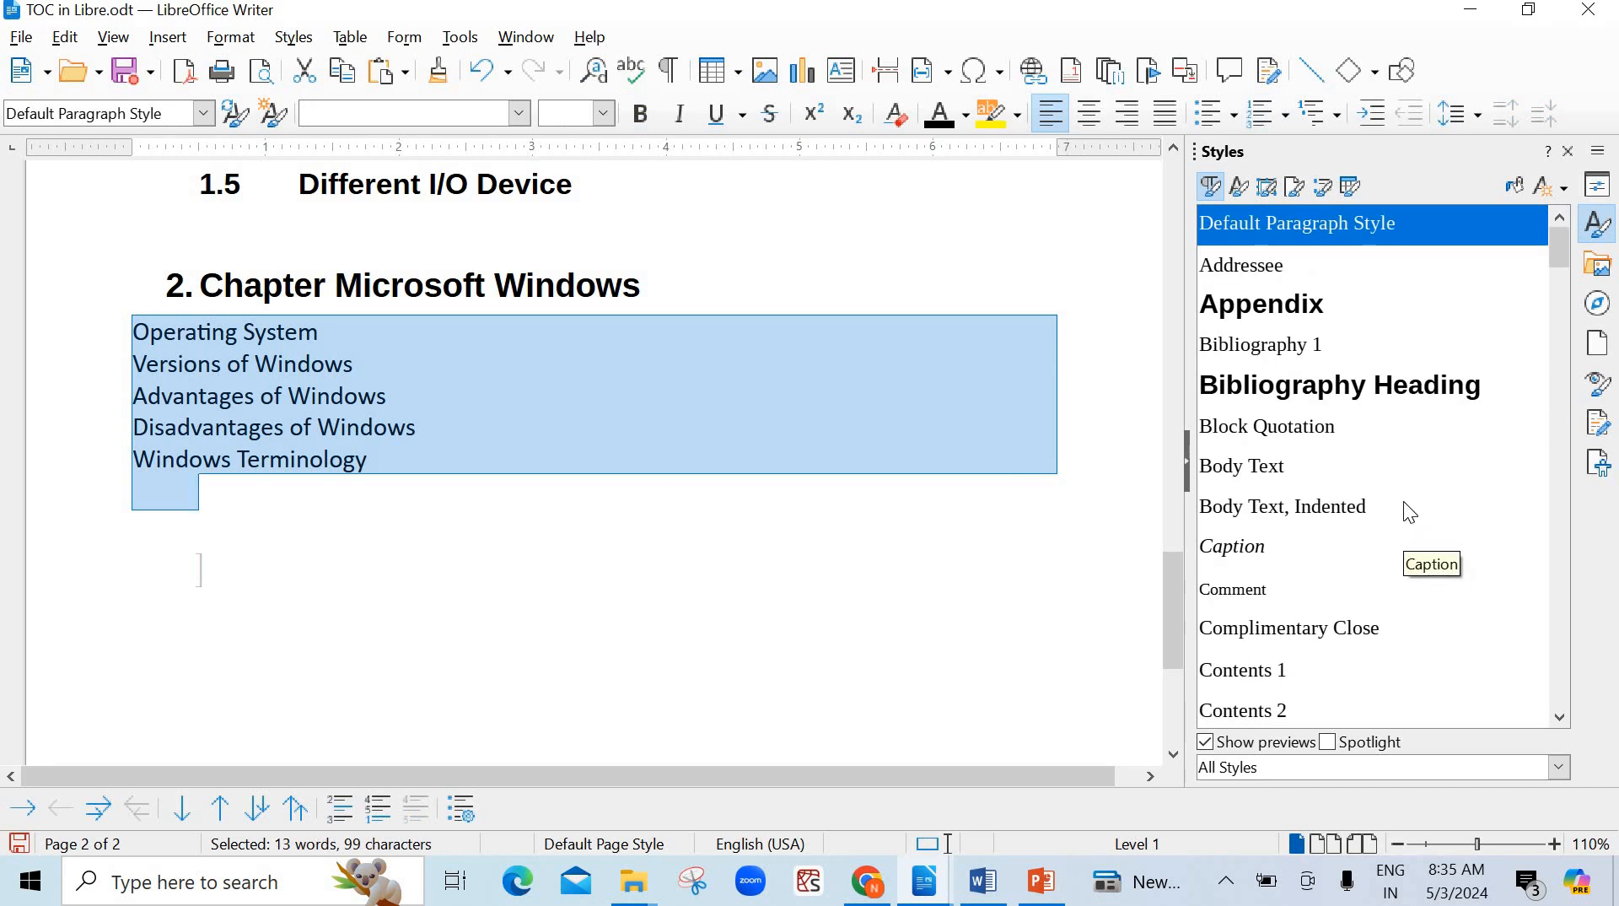
scroll(1364, 528, down, 12)
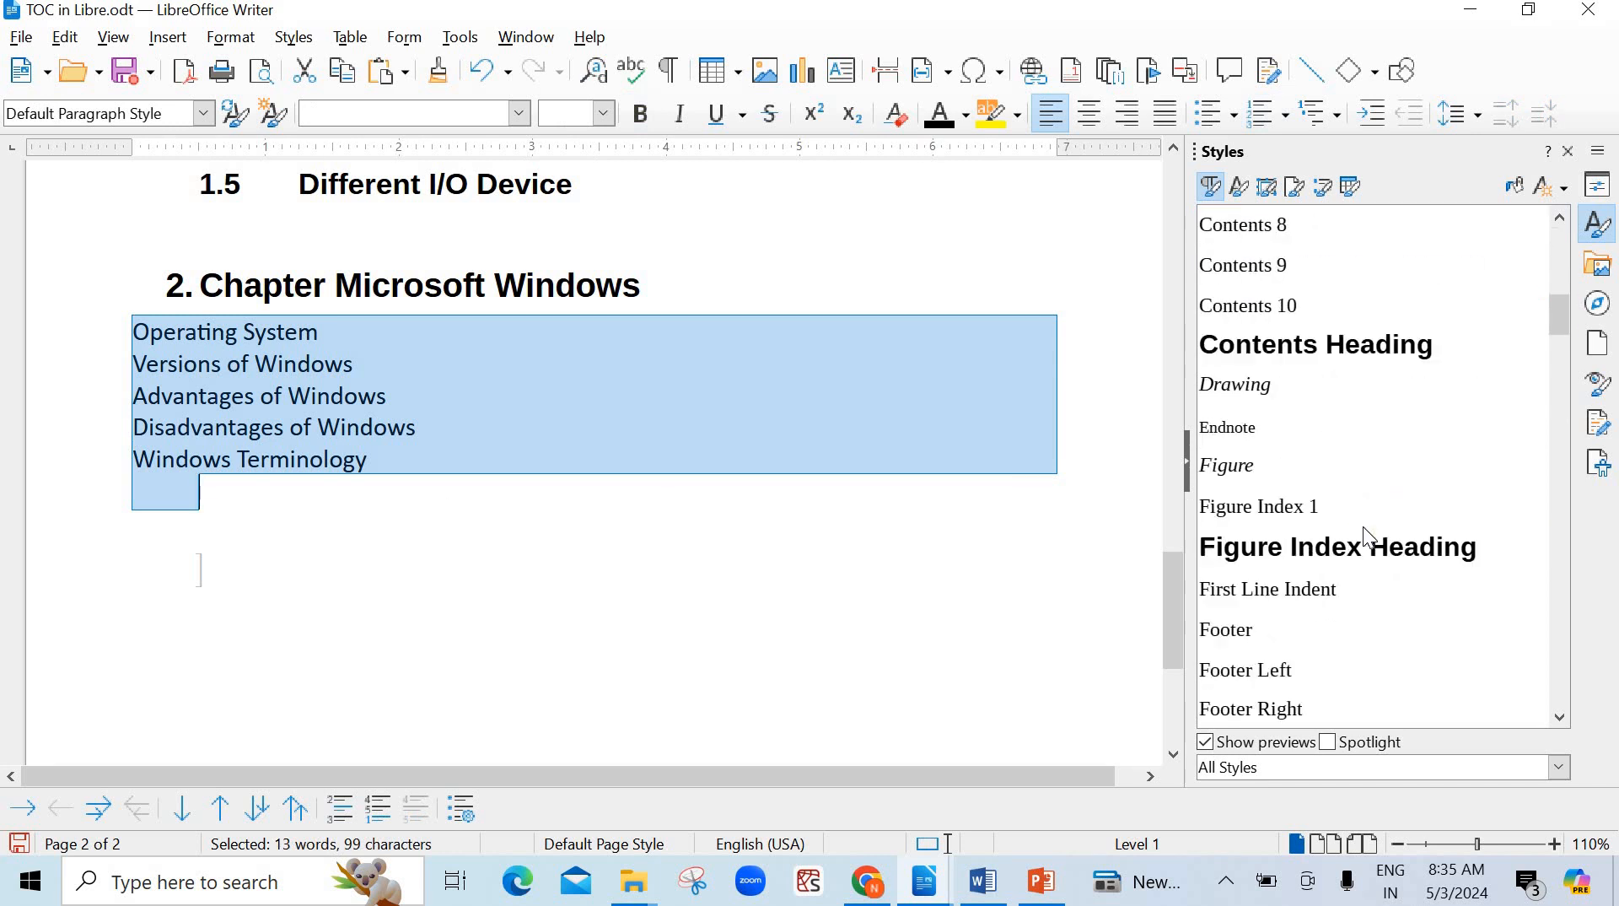
double_click(1246, 384)
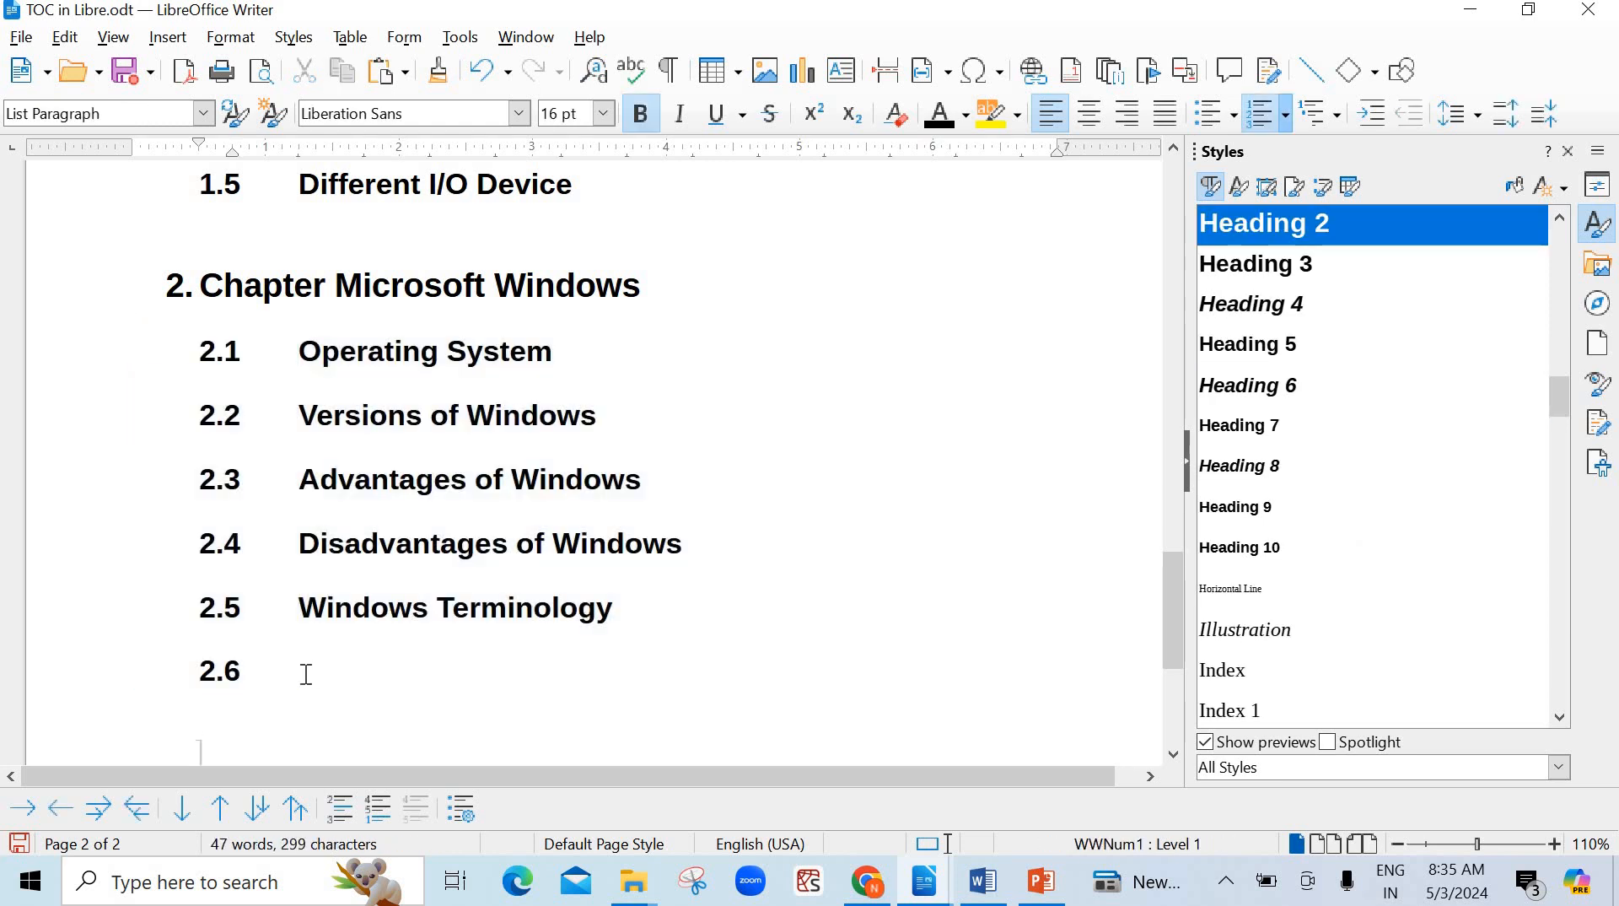
- Remove the empty numbered heading 2.6 below "Windows Terminology", keeping that heading's text complete
click(306, 675)
key(BackSpace)
key(BackSpace)
key(BackSpace)
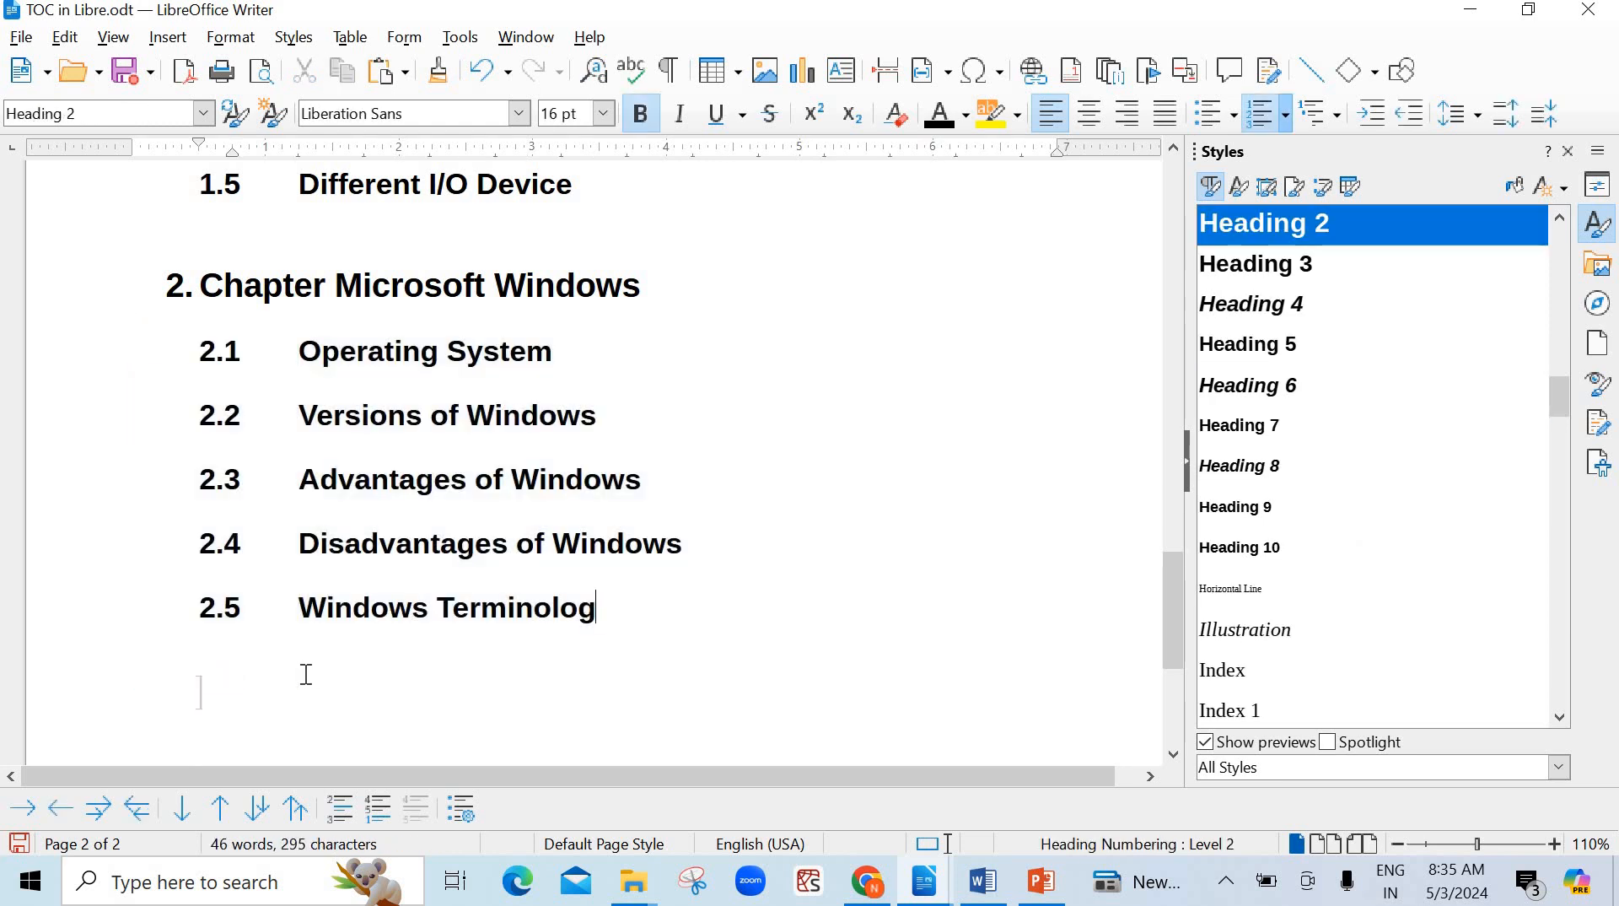
text(y)
scroll(304, 671, up, 10)
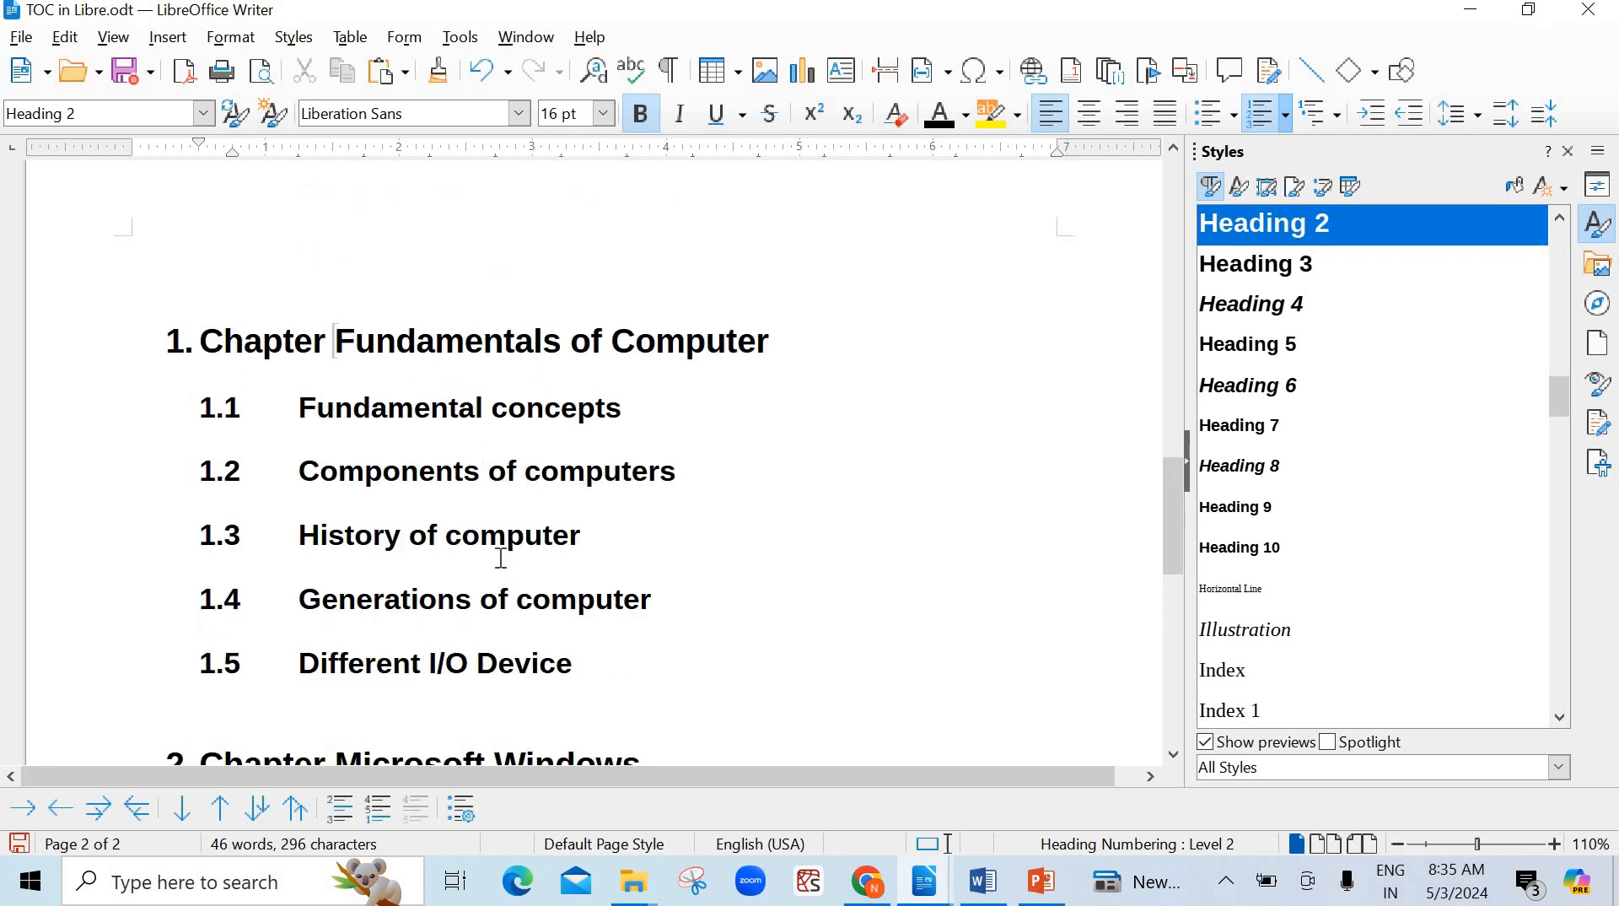
scroll(502, 654, down, 3)
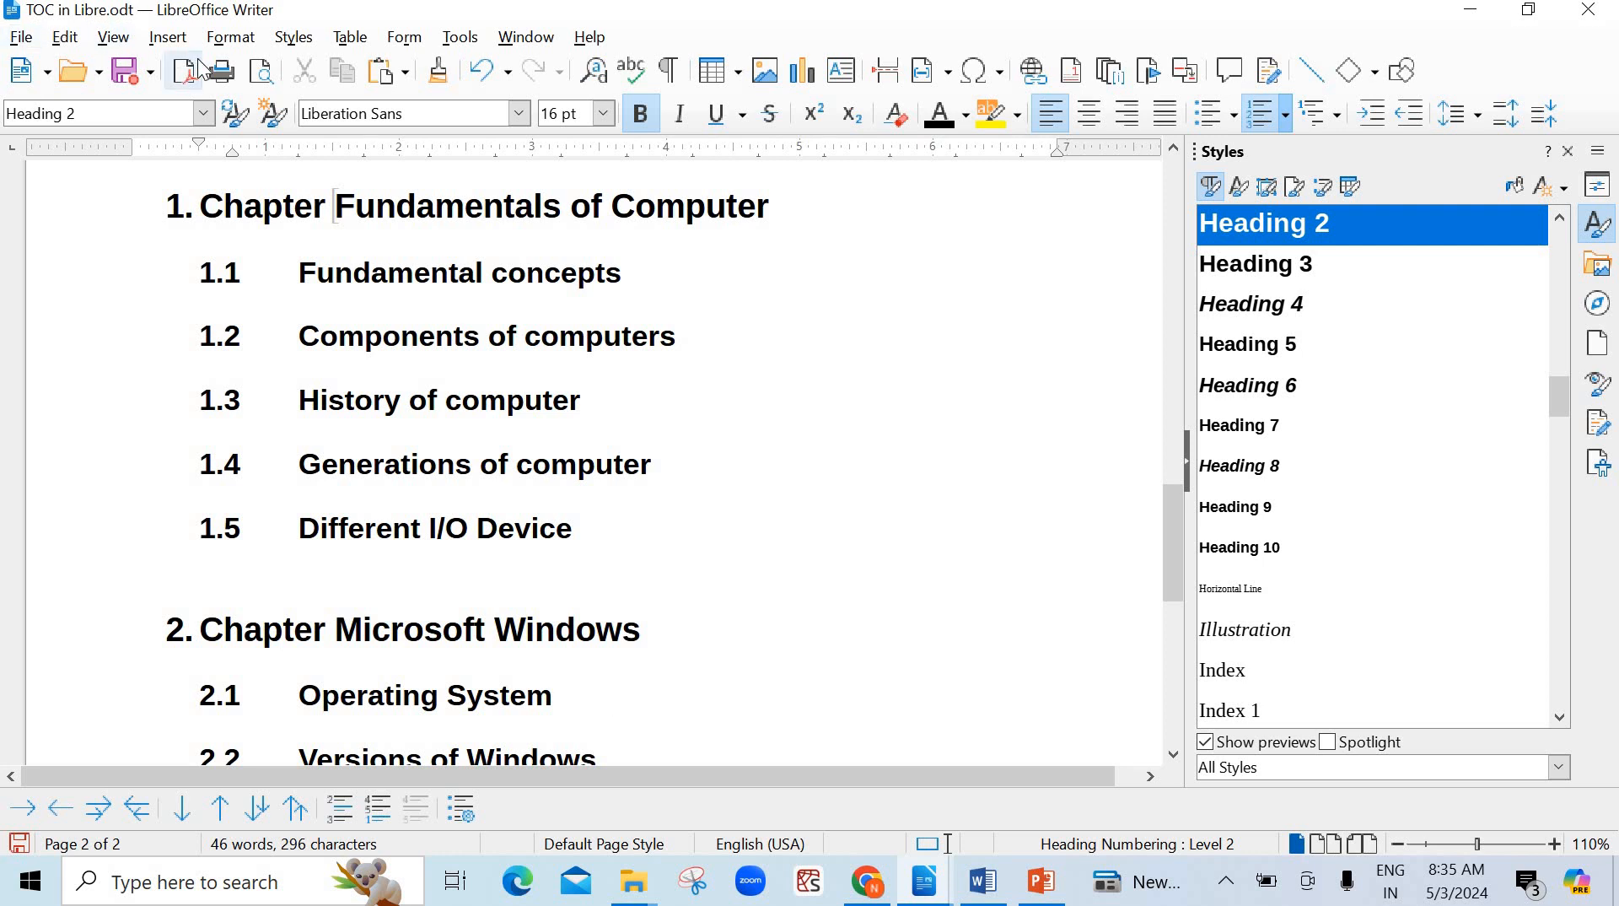
click(172, 47)
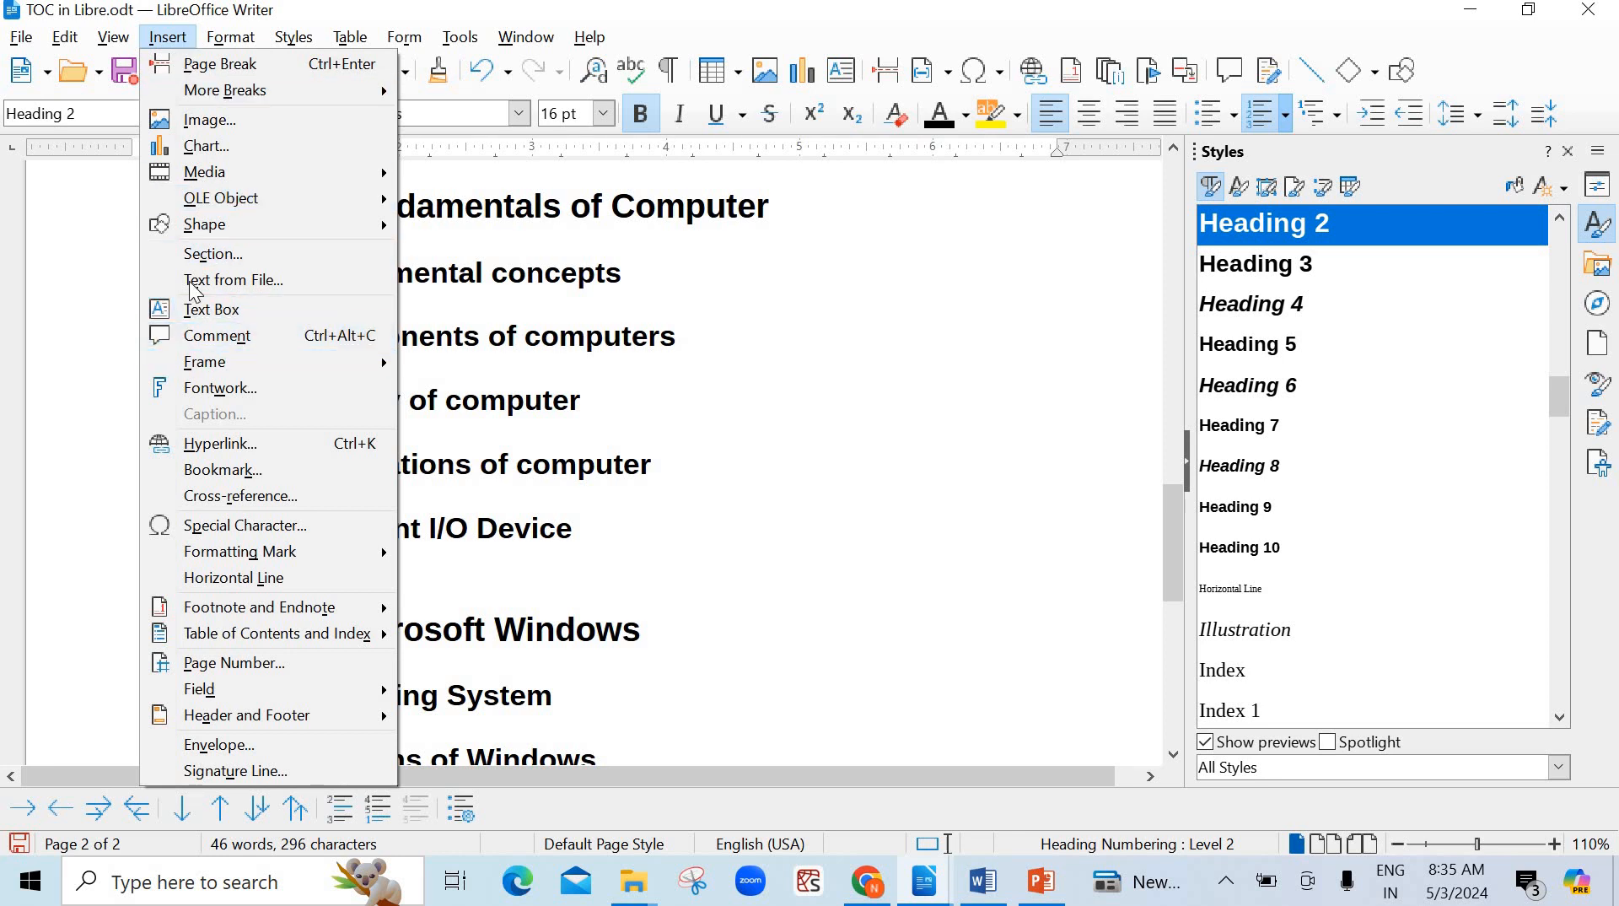
mouse_move(241, 645)
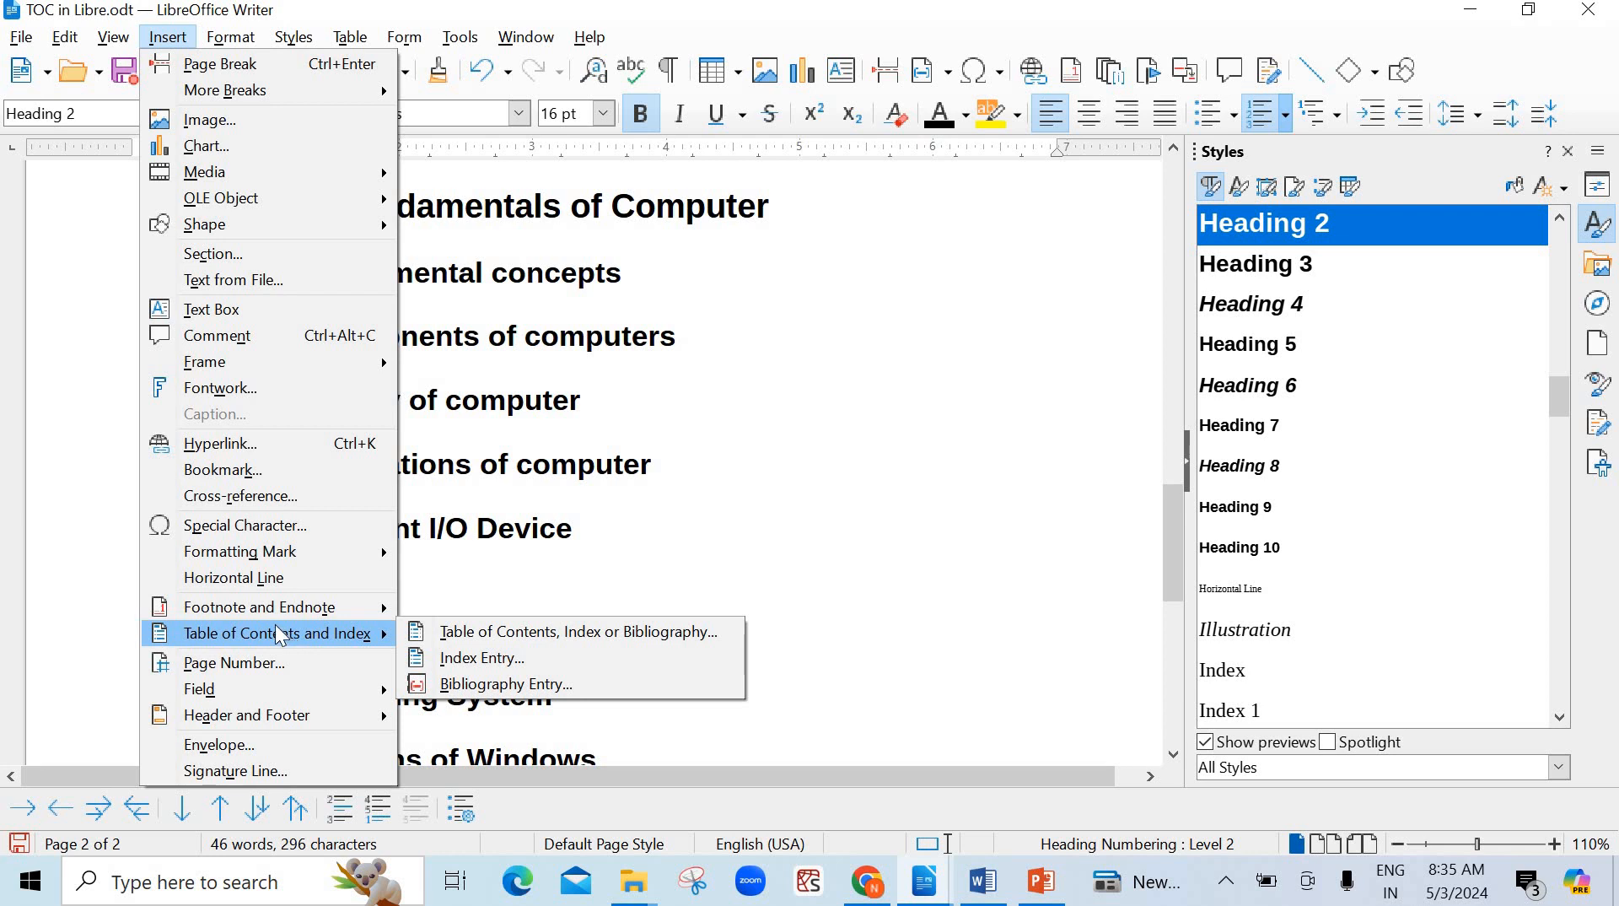
click(868, 465)
- Add blank lines after the "Windows Terminology" heading and place the cursor in the empty last paragraph
scroll(710, 542, down, 3)
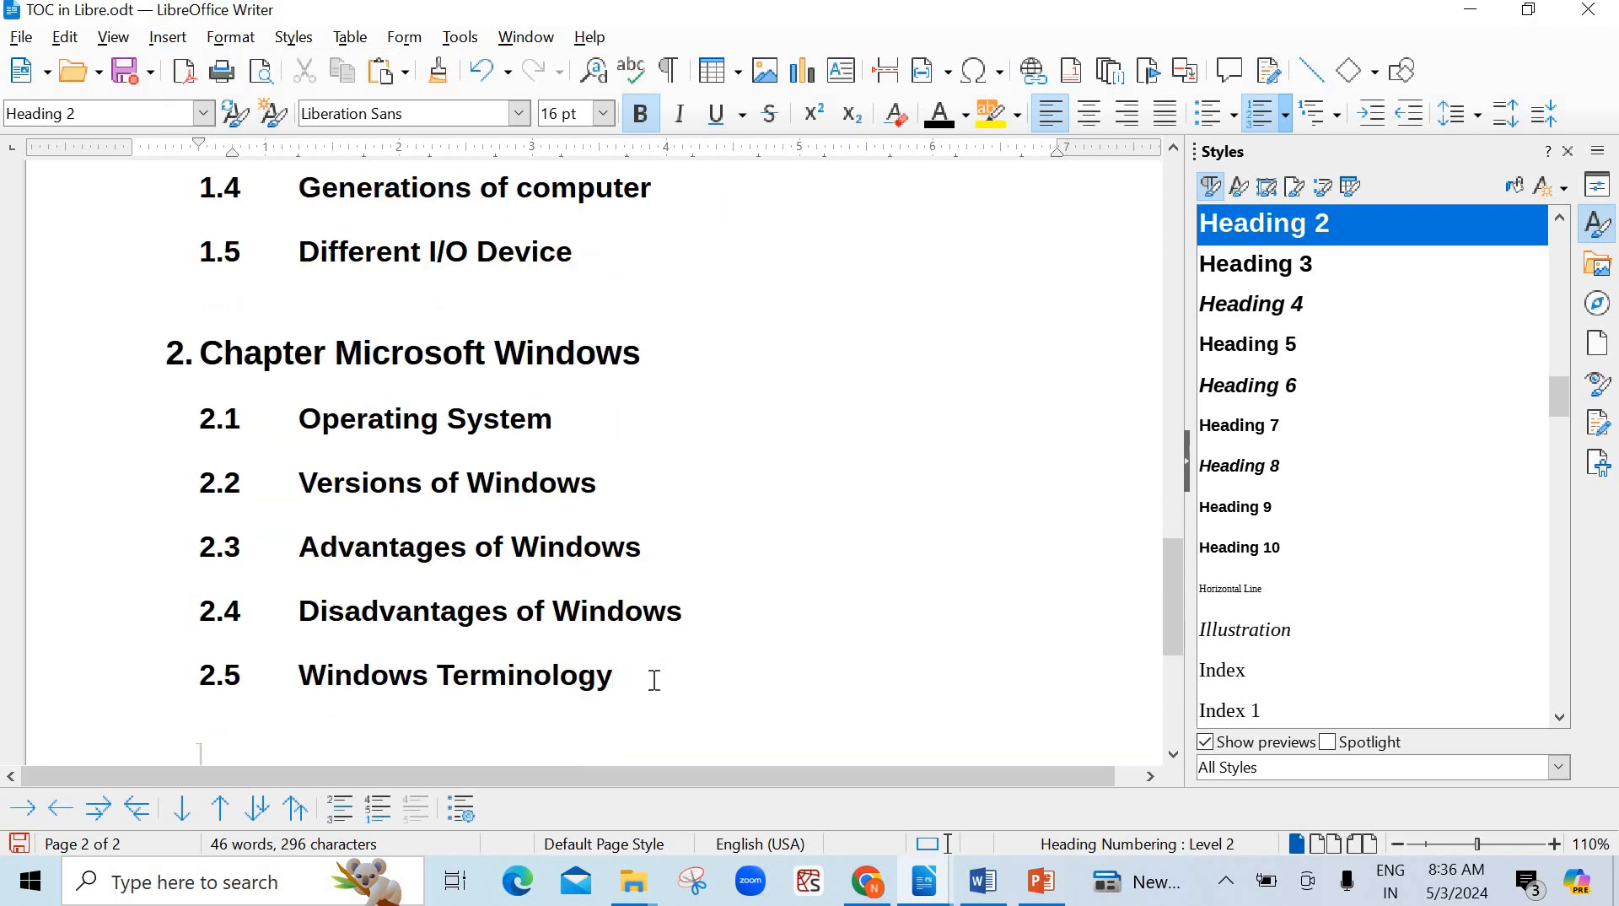
key(Return)
key(Return)
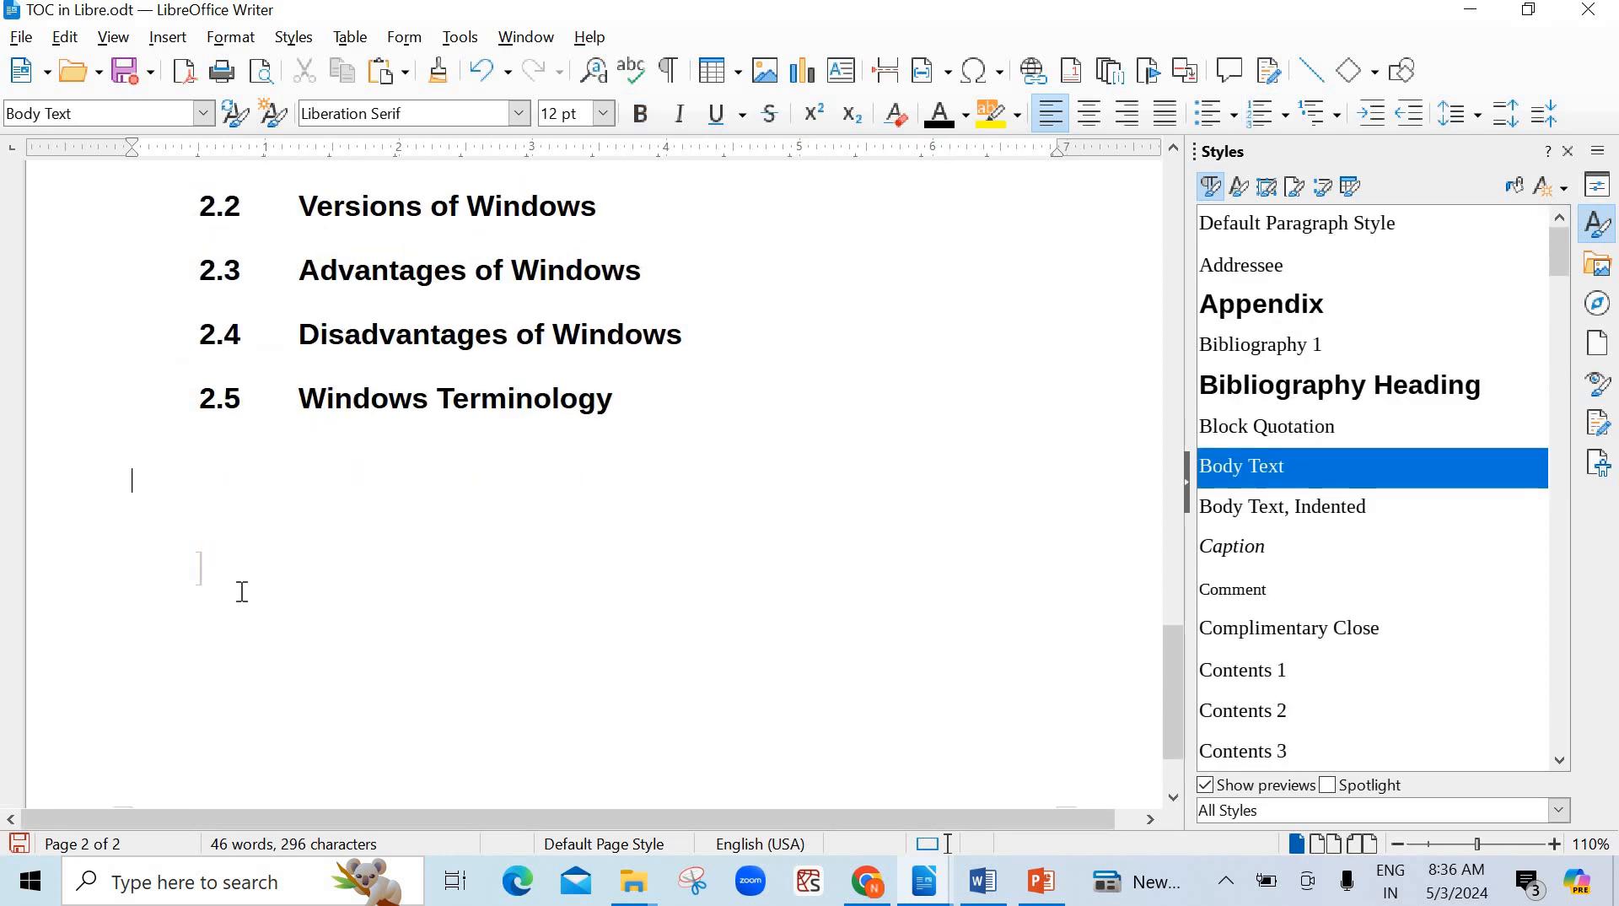
click(242, 591)
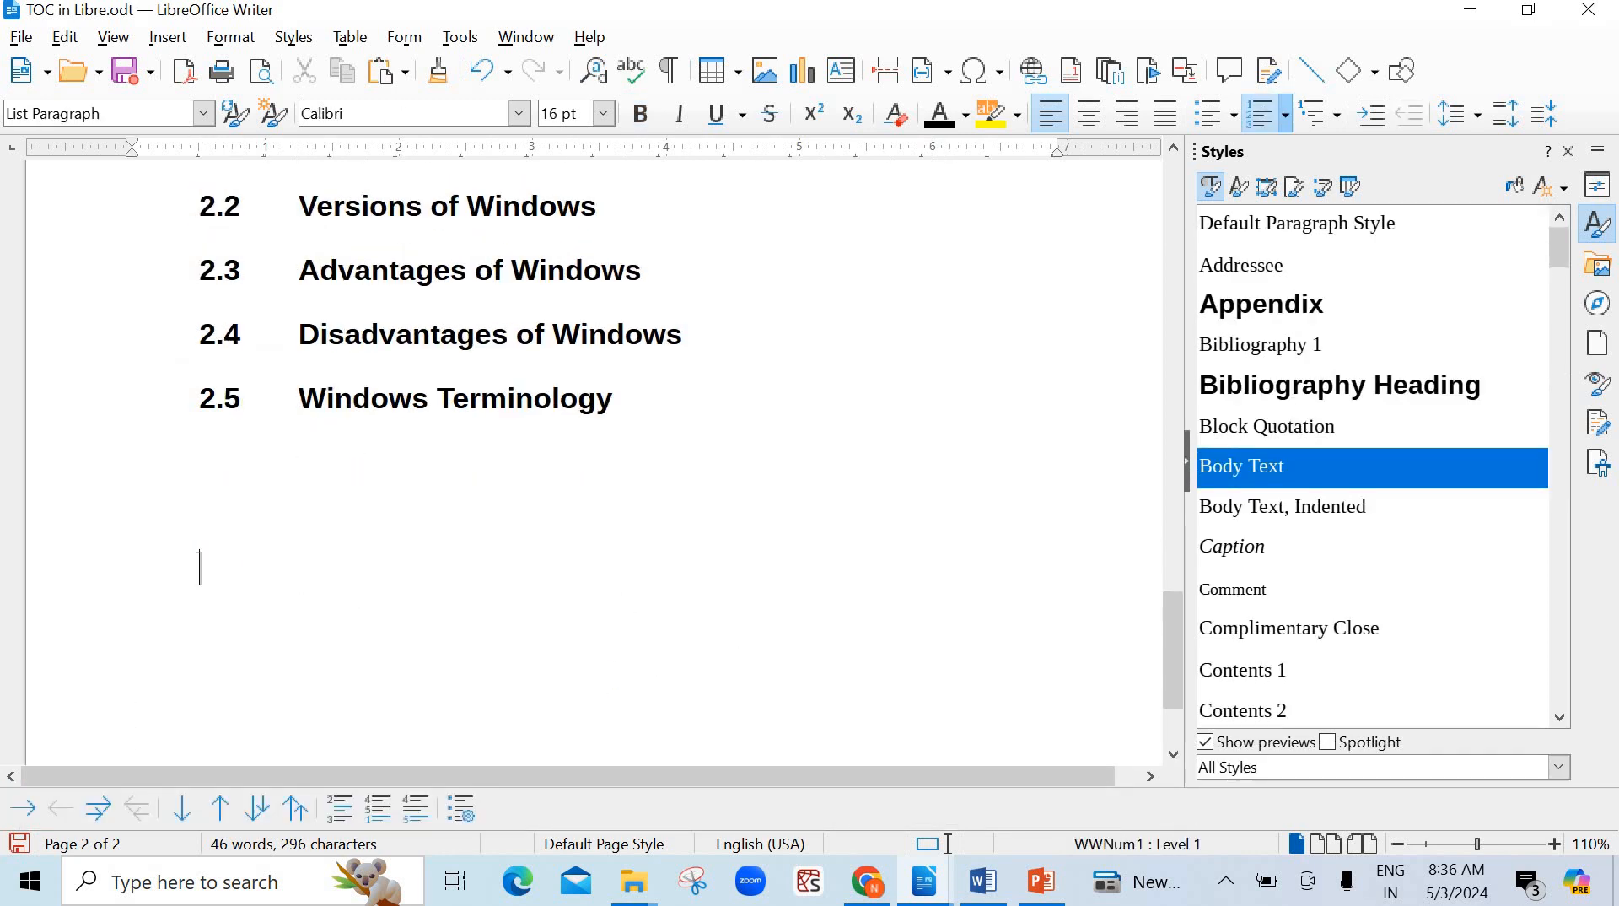
- Start inserting a table of contents at the cursor and set its title to "My Index"
click(172, 46)
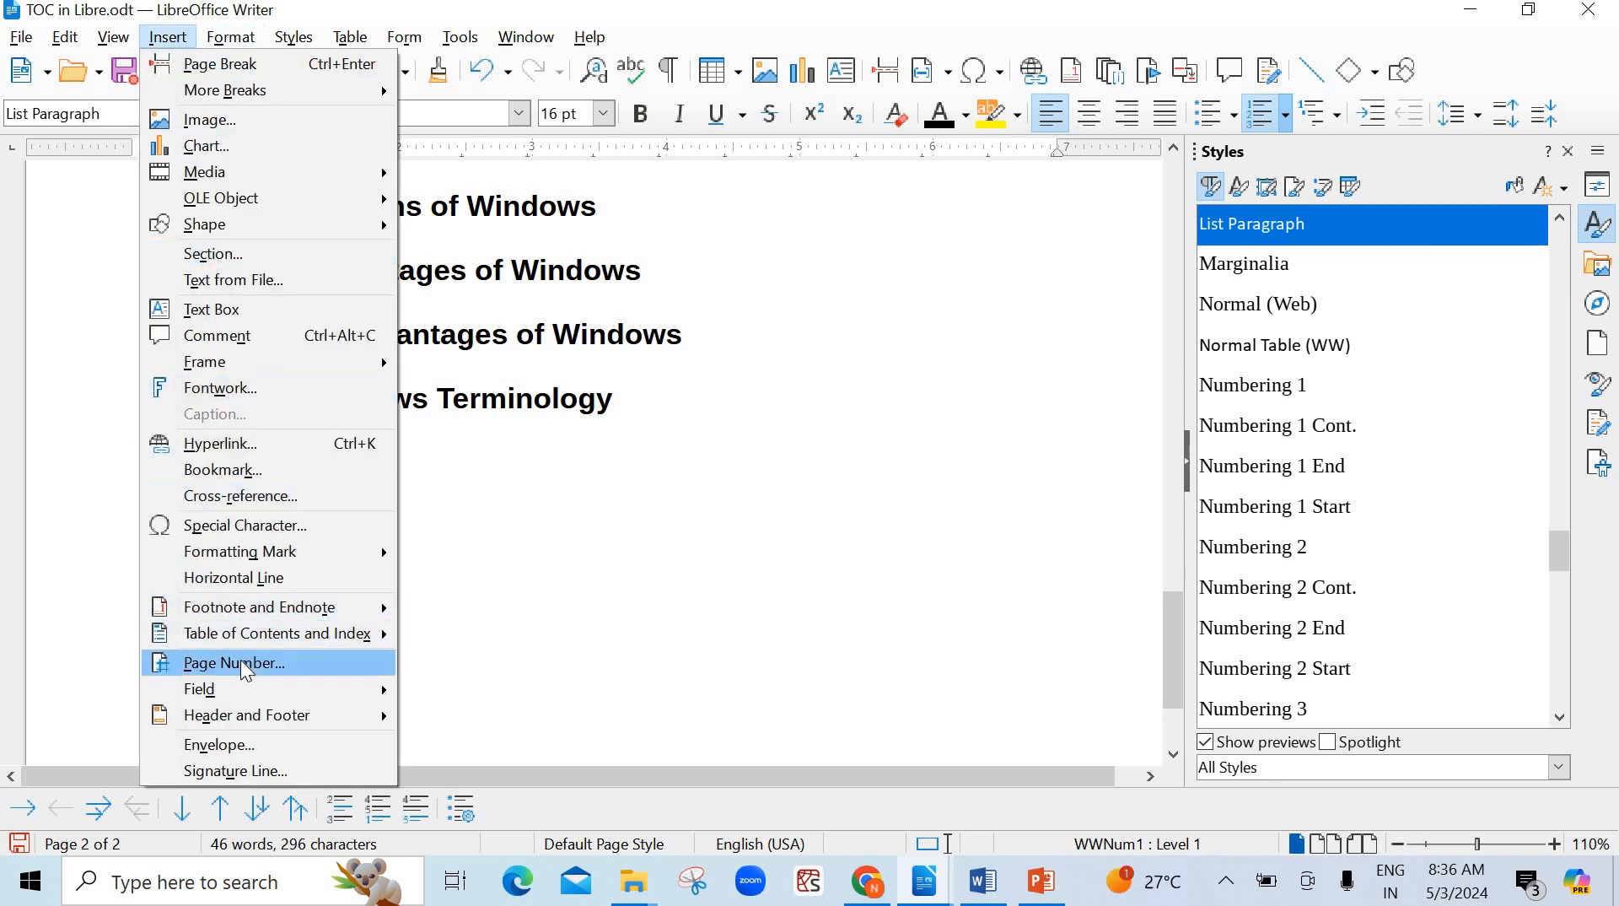
mouse_move(240, 639)
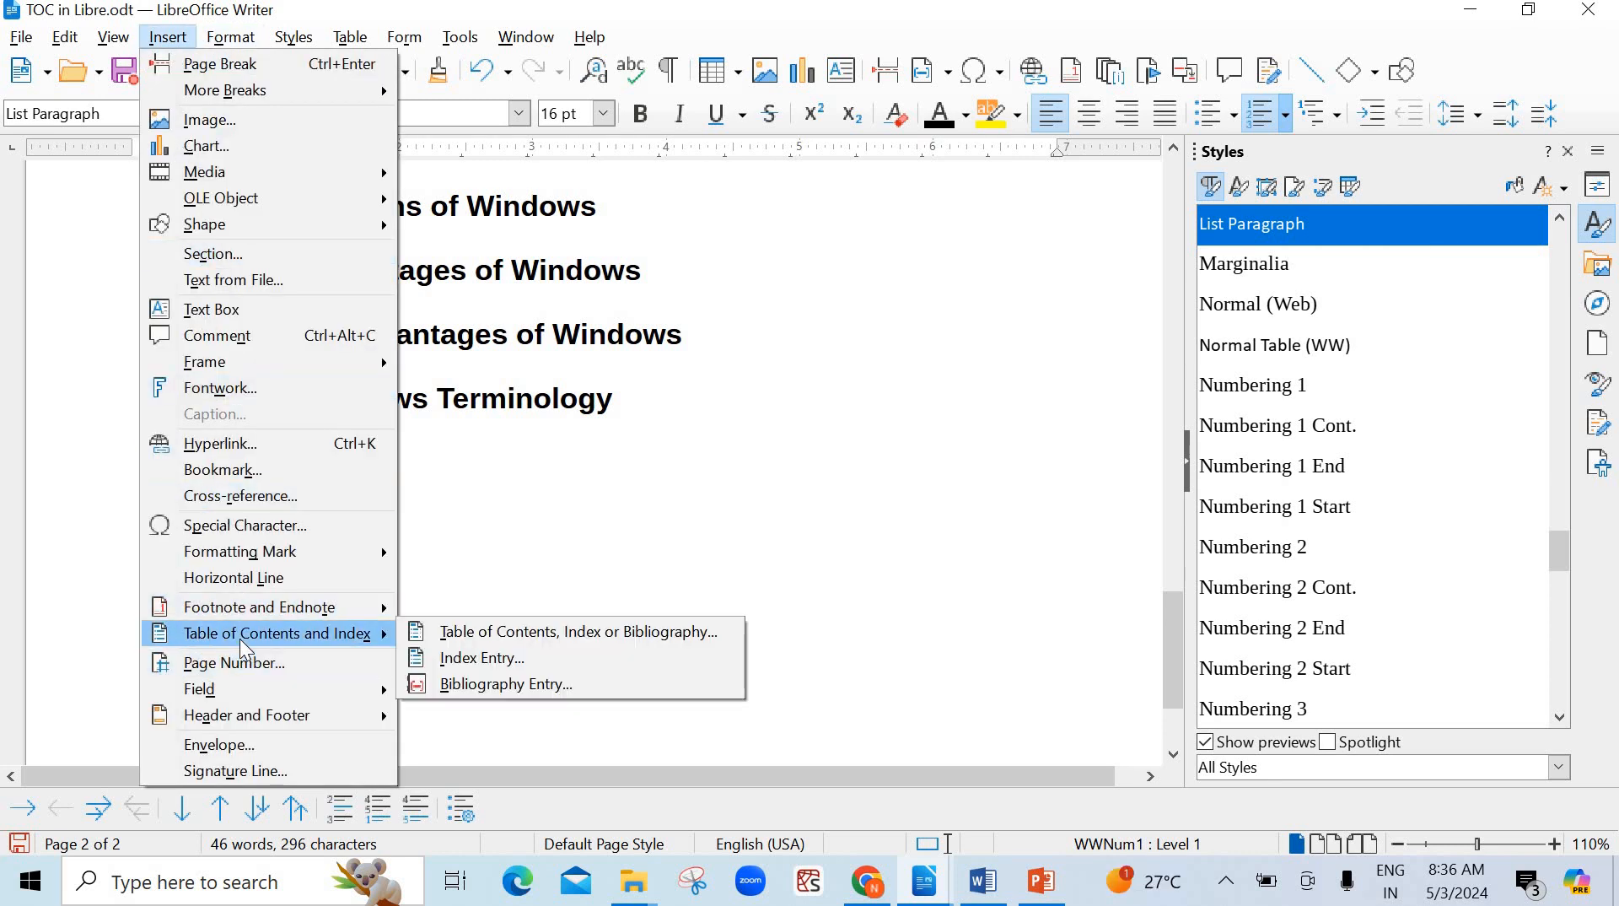
click(469, 634)
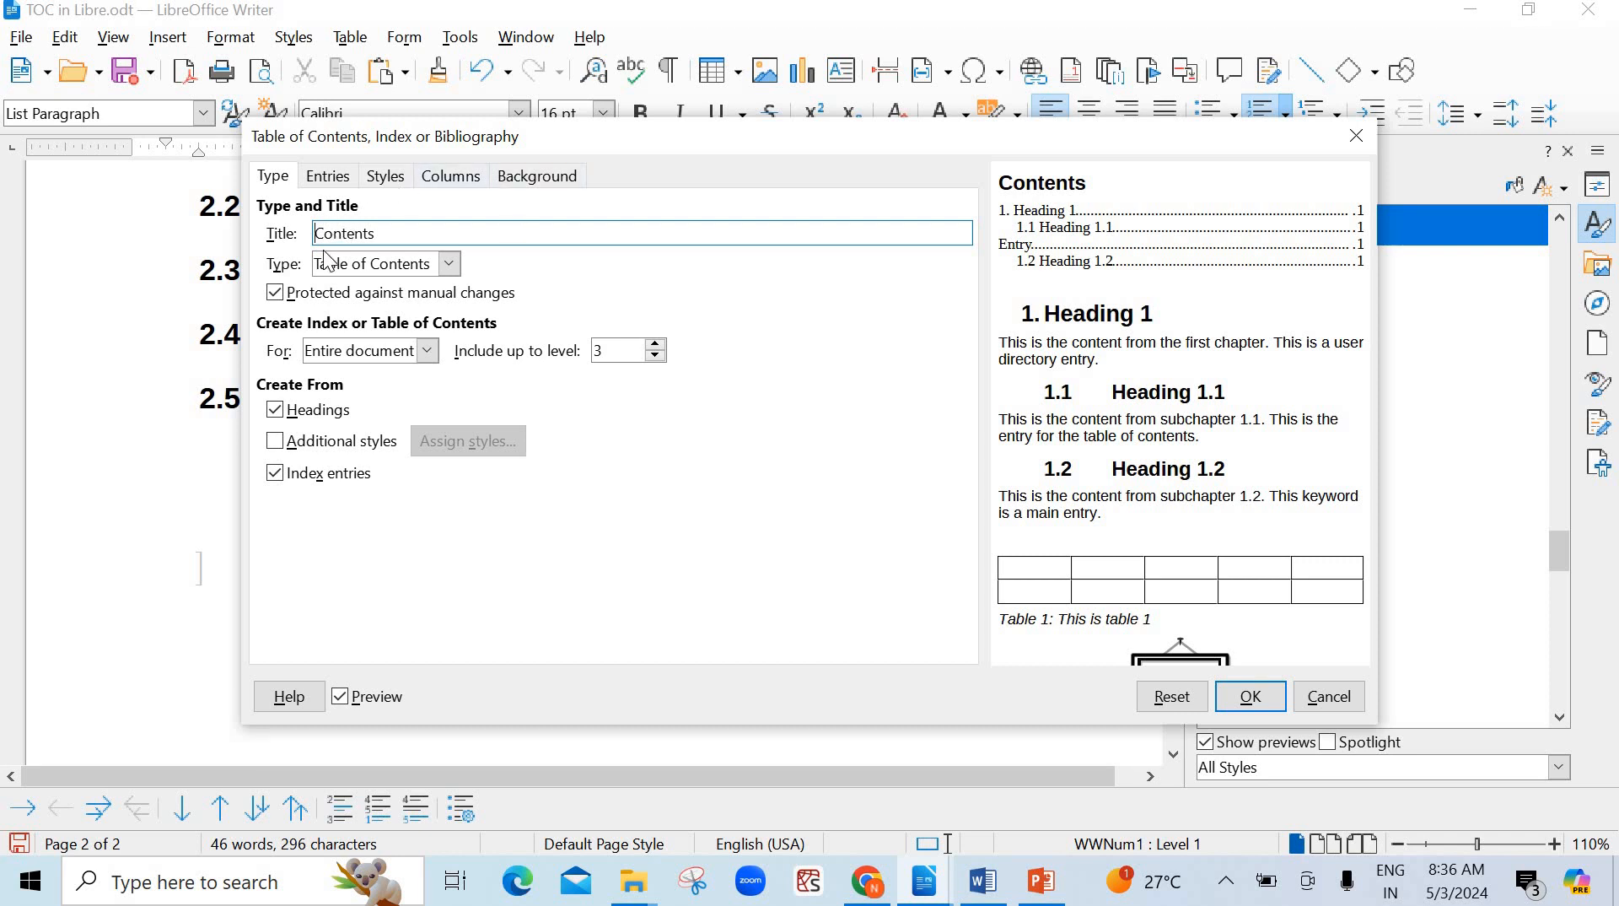
double_click(361, 233)
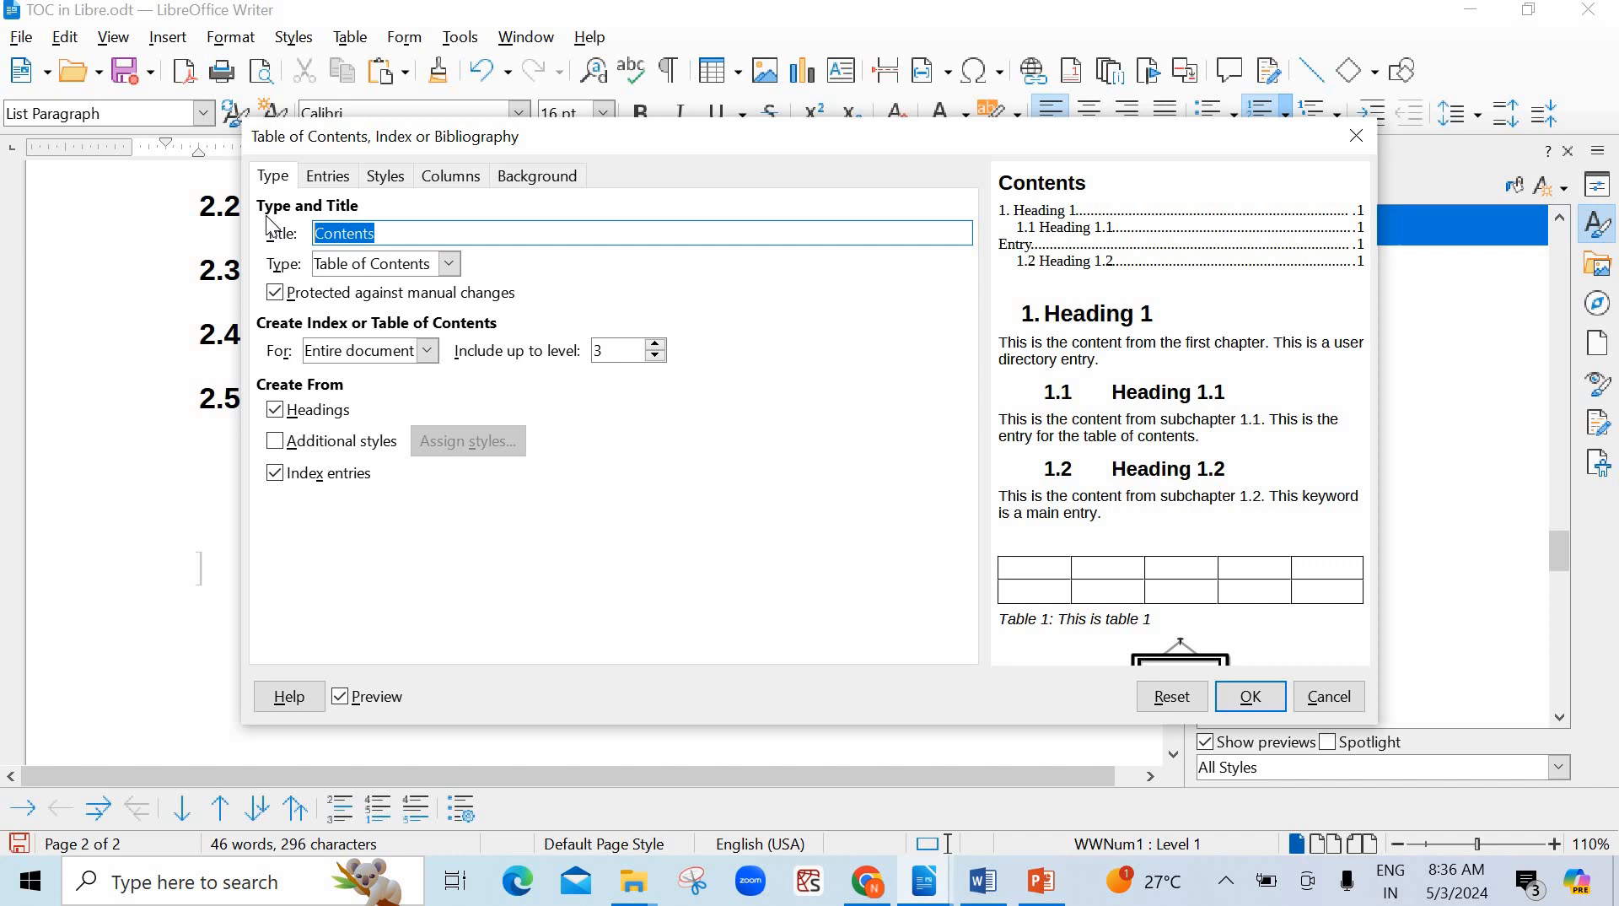
text(My)
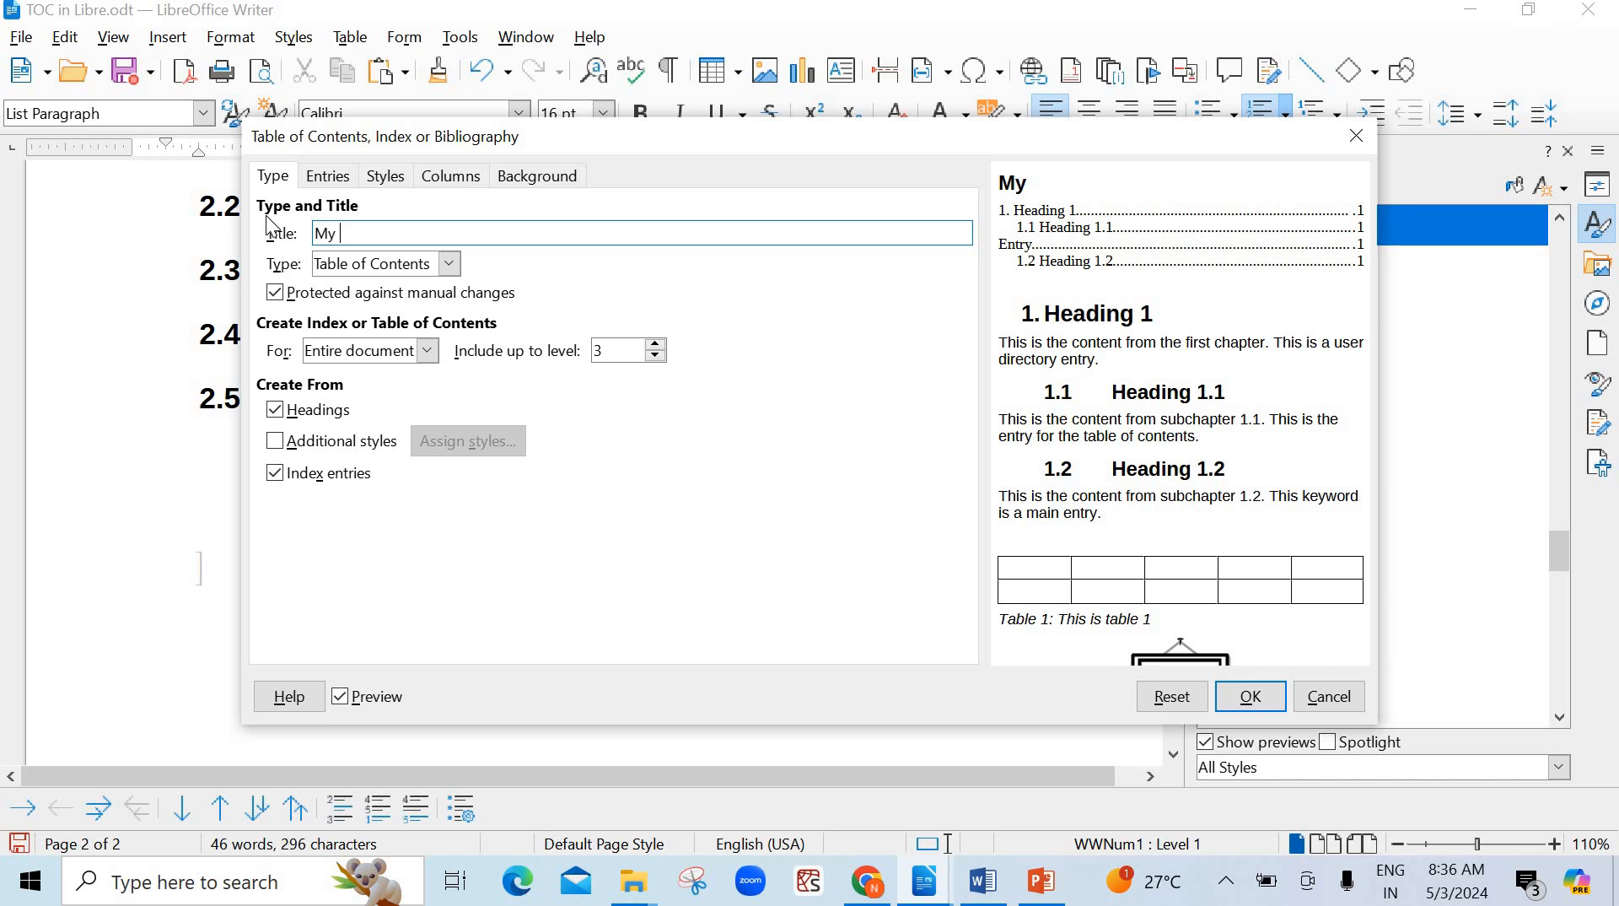
text( T)
key(BackSpace)
text(Index)
- Keep the type as Table of Contents, create it for the entire document, and include outline levels up to 2
click(451, 264)
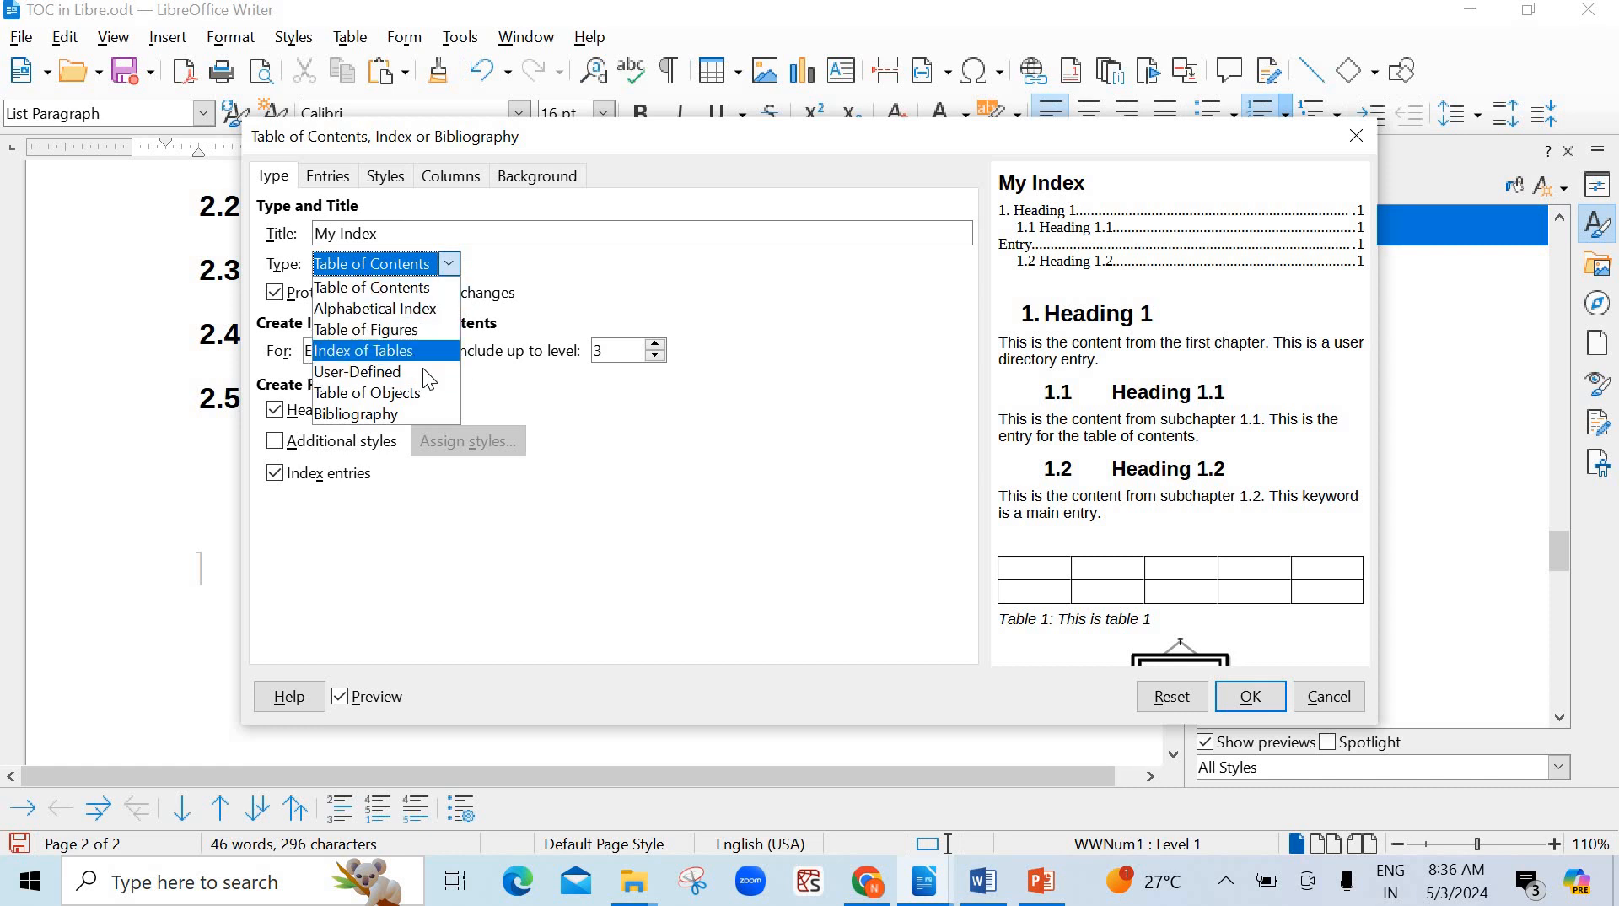
click(583, 297)
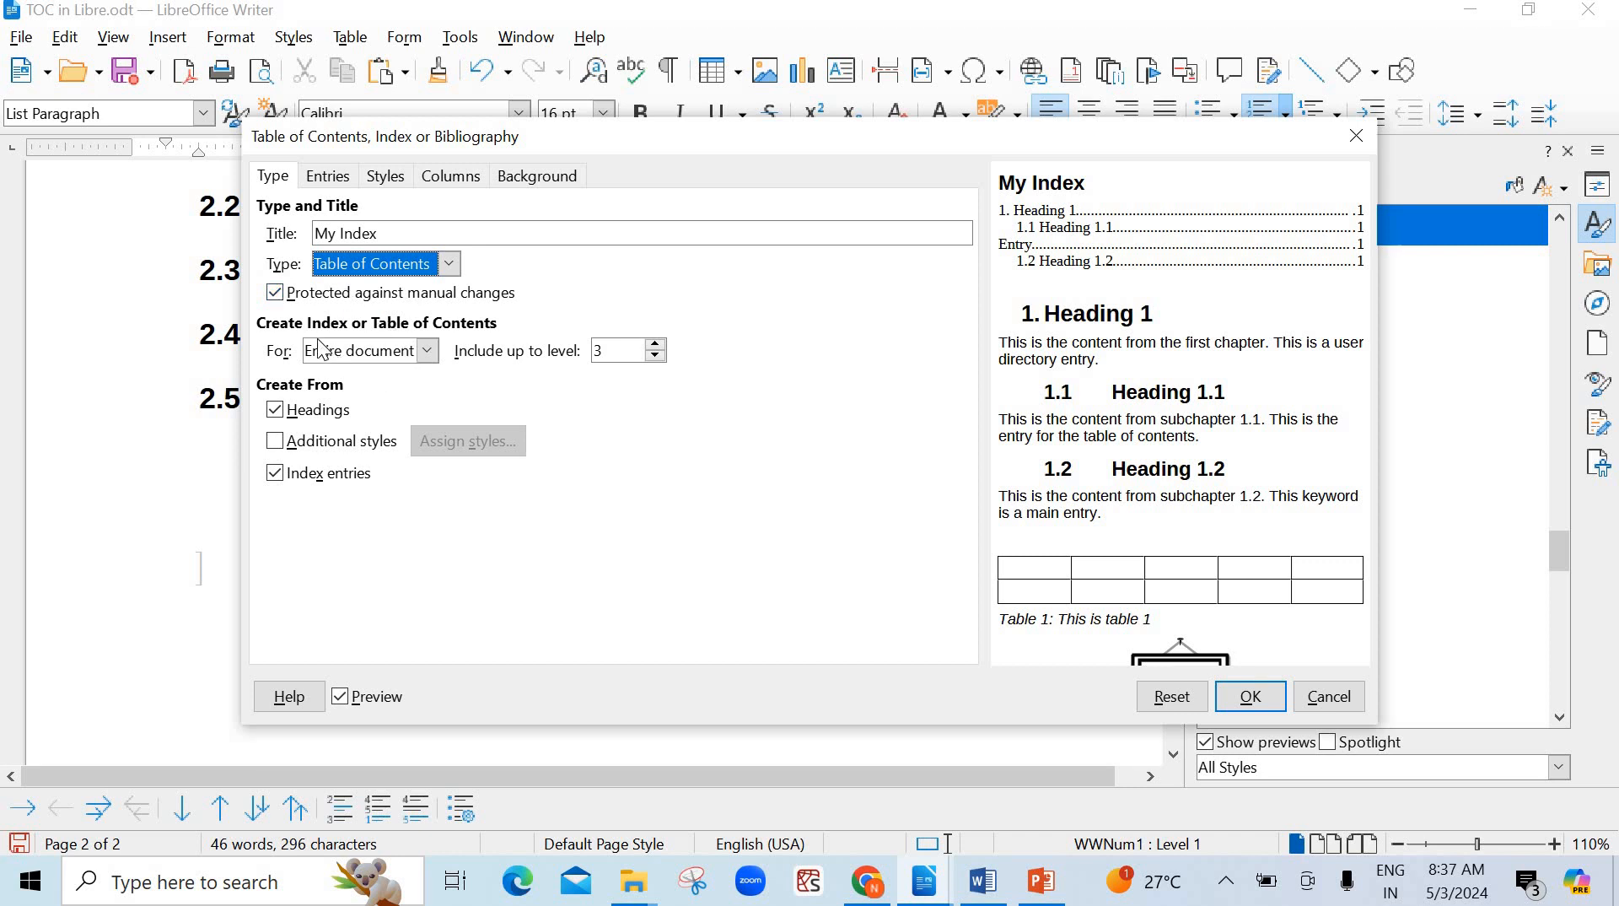
click(428, 351)
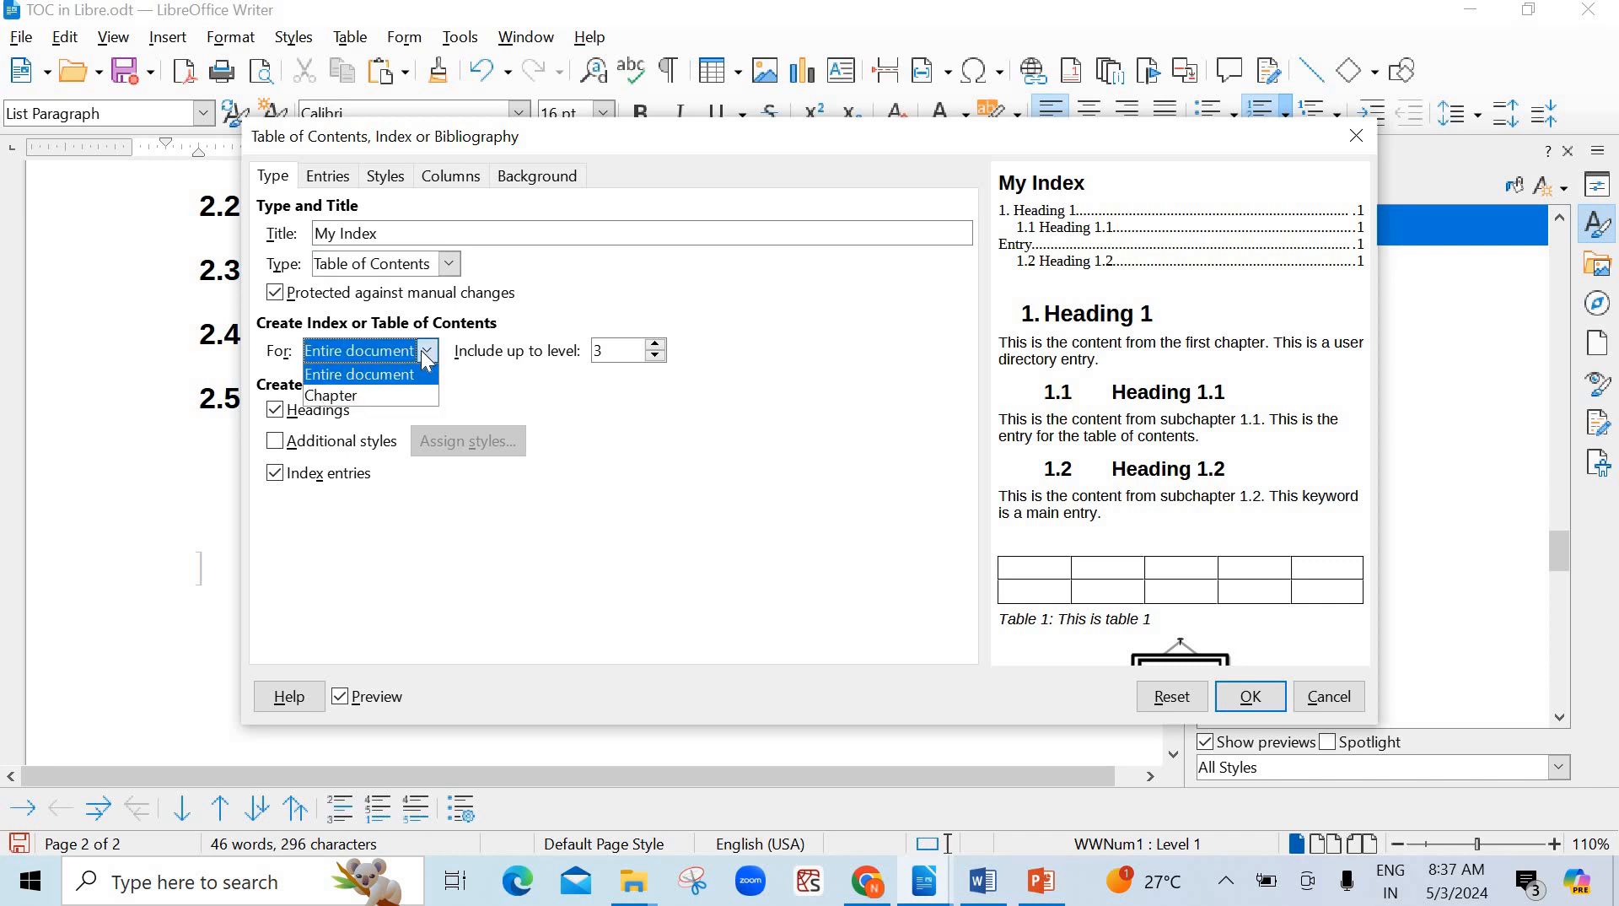
click(384, 378)
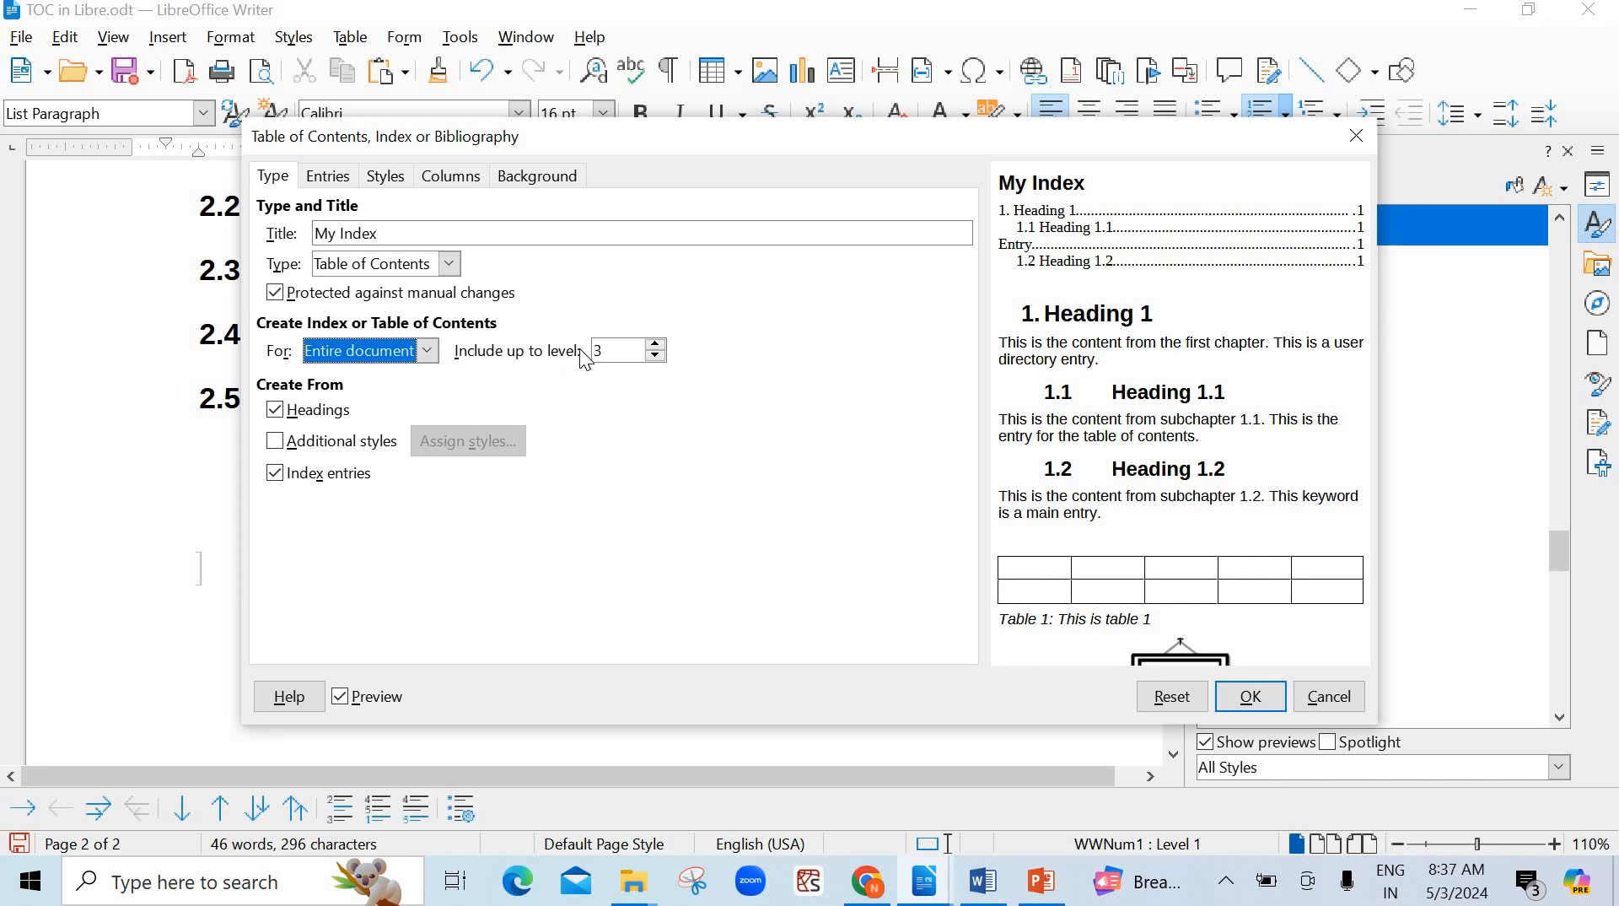
click(655, 355)
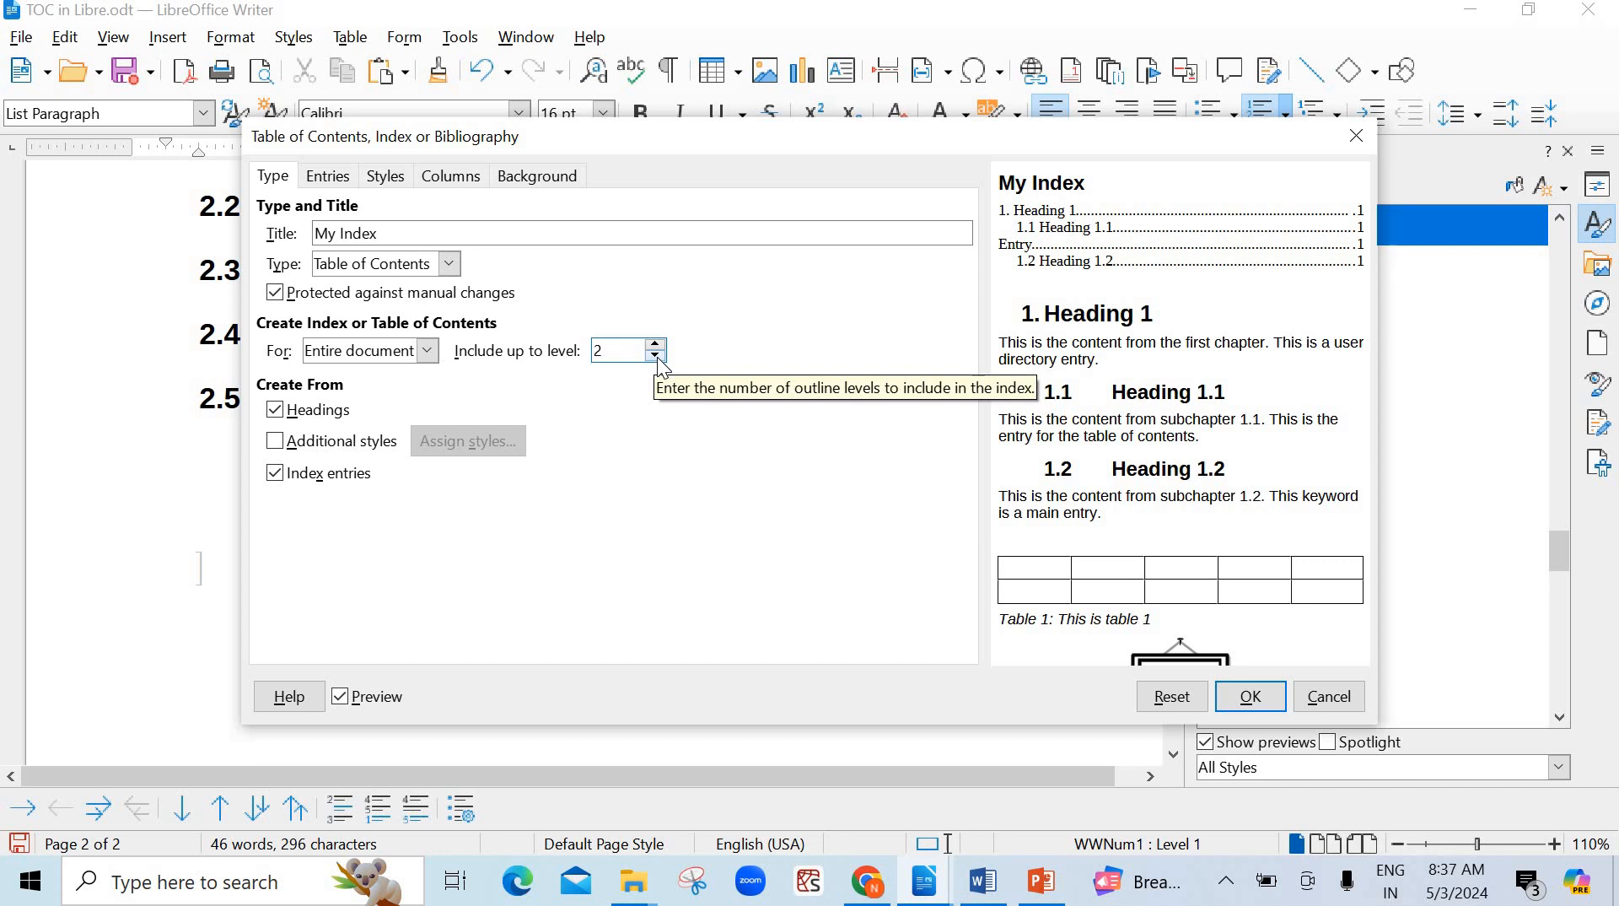
- Insert the "My Index" table of contents with the default entry structure below the "Windows Terminology" heading
click(336, 183)
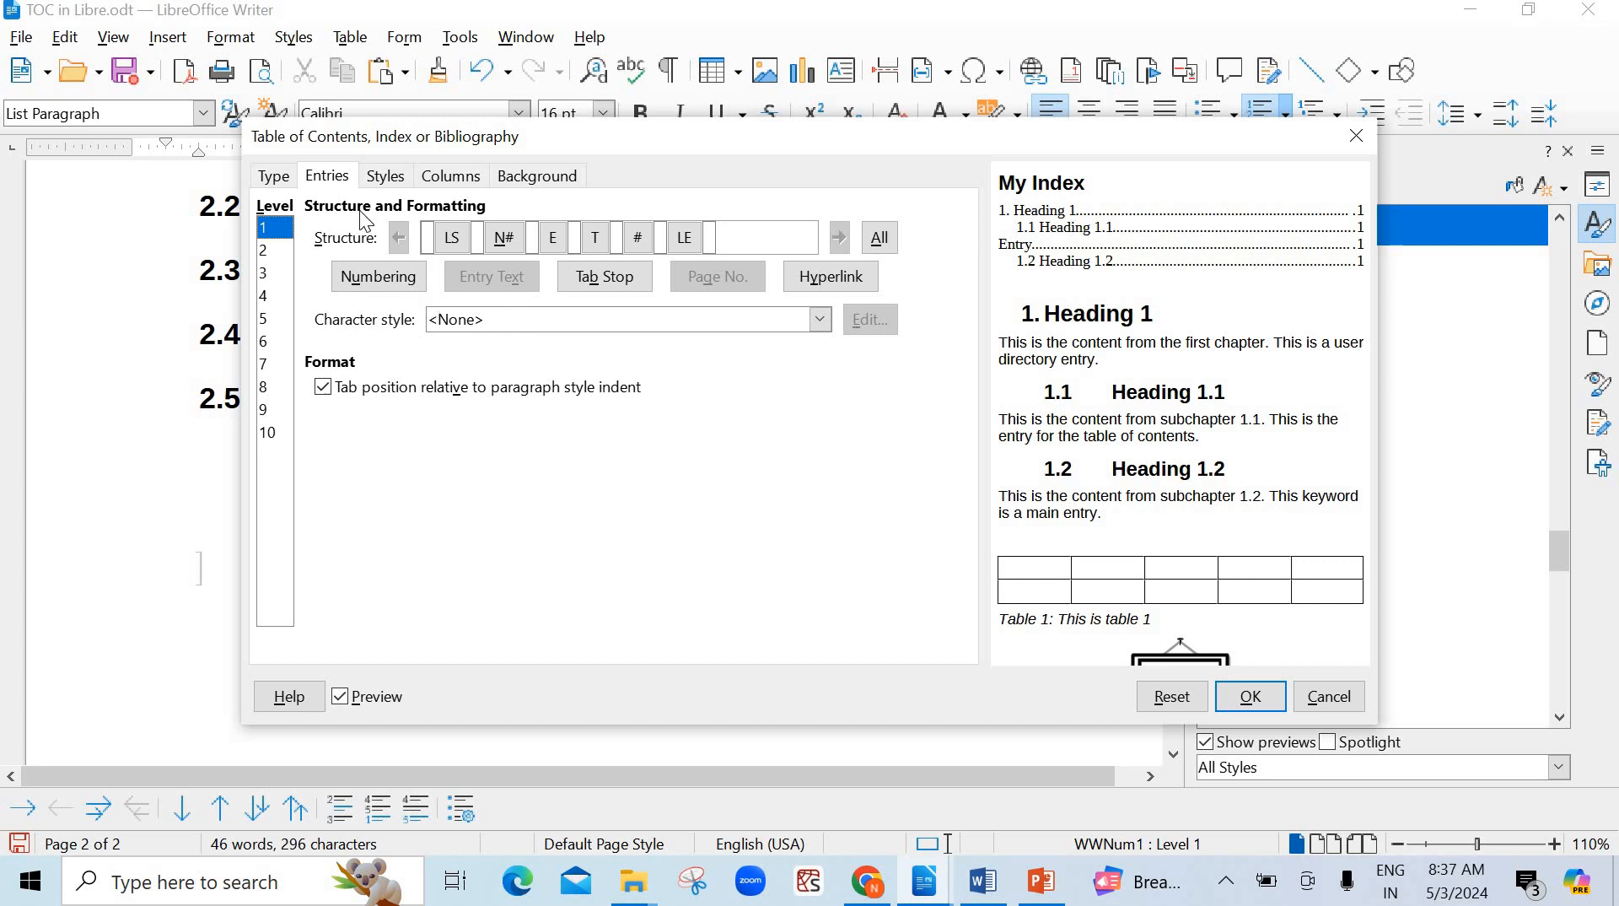
click(272, 177)
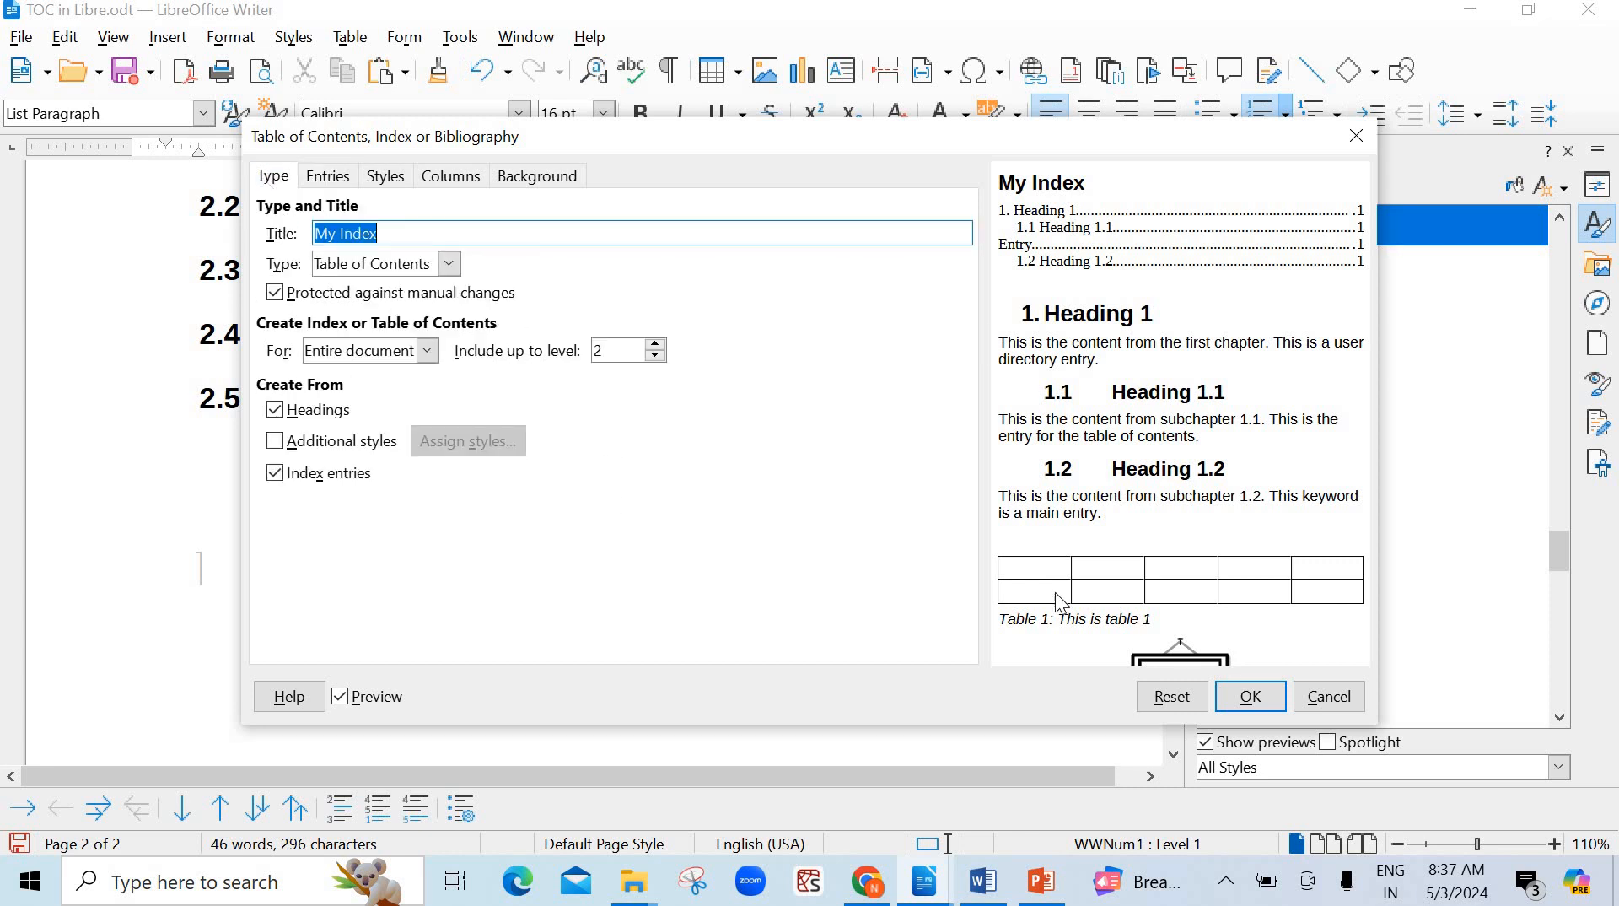
click(1251, 696)
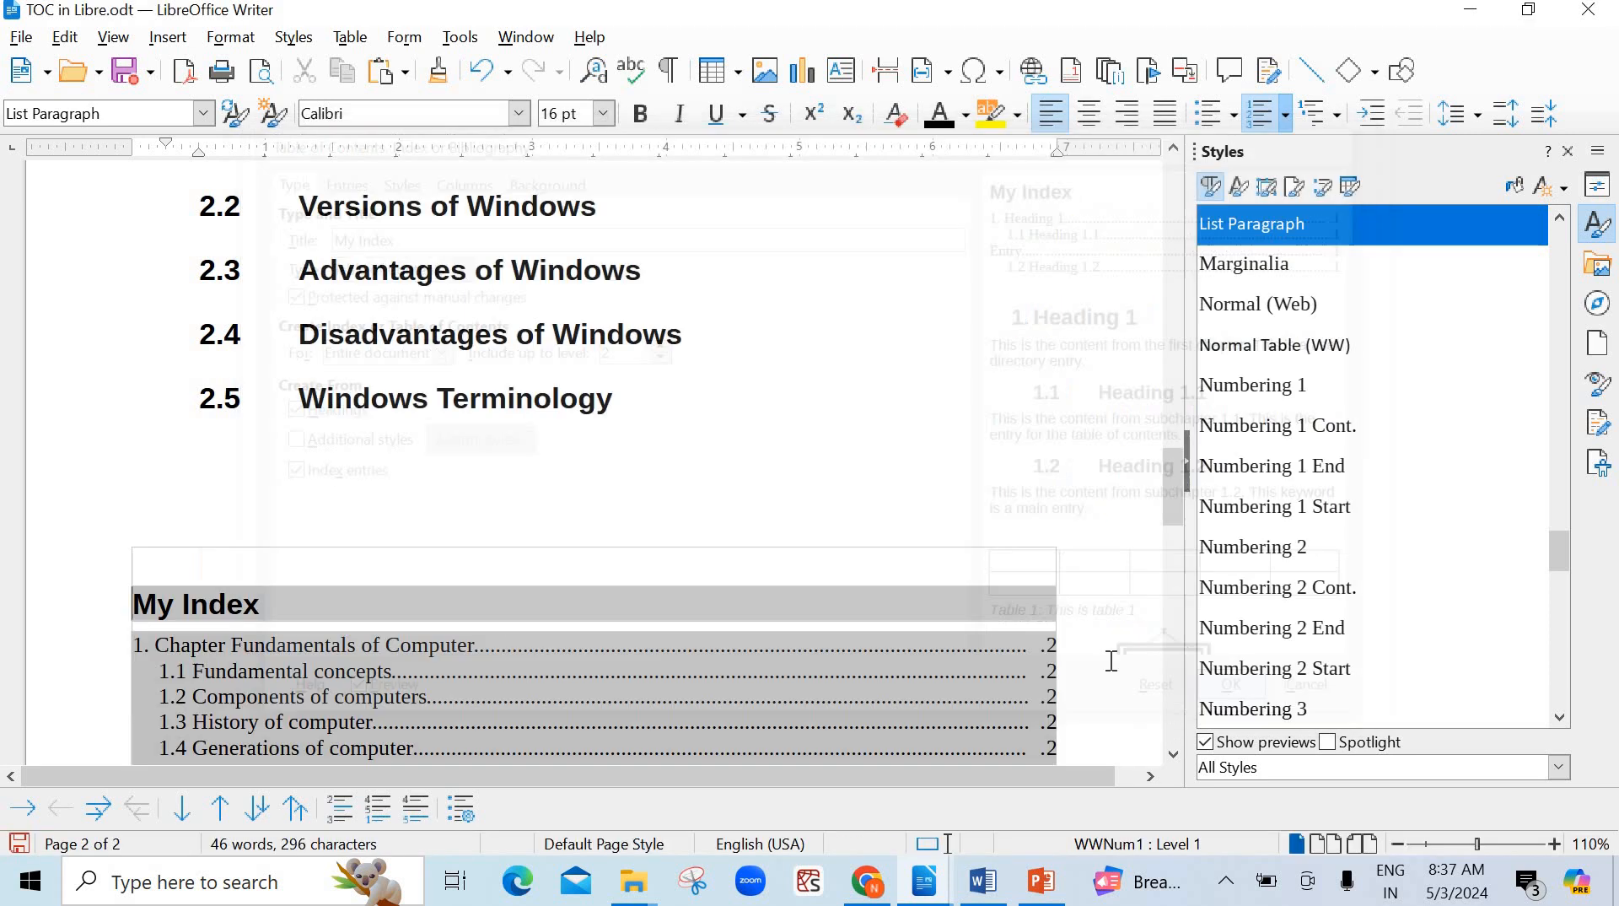
- Review the entries of the "My Index" table of contents and delete that index from the document
scroll(795, 570, down, 3)
scroll(525, 632, down, 3)
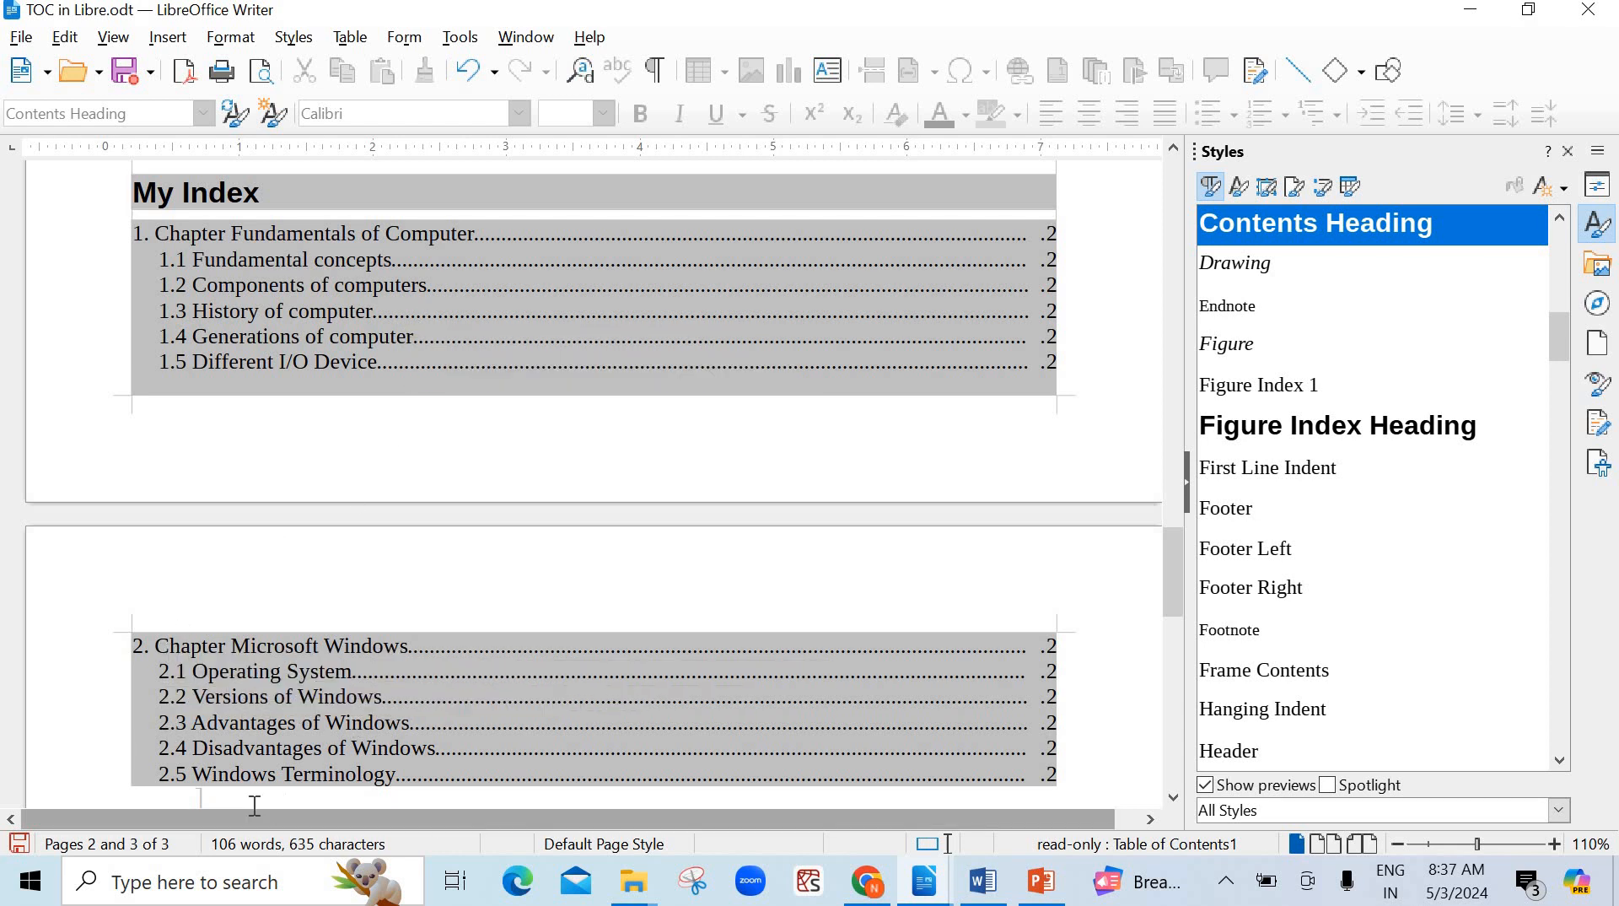
scroll(667, 630, down, 2)
scroll(666, 631, down, 2)
ctrl+click(664, 631)
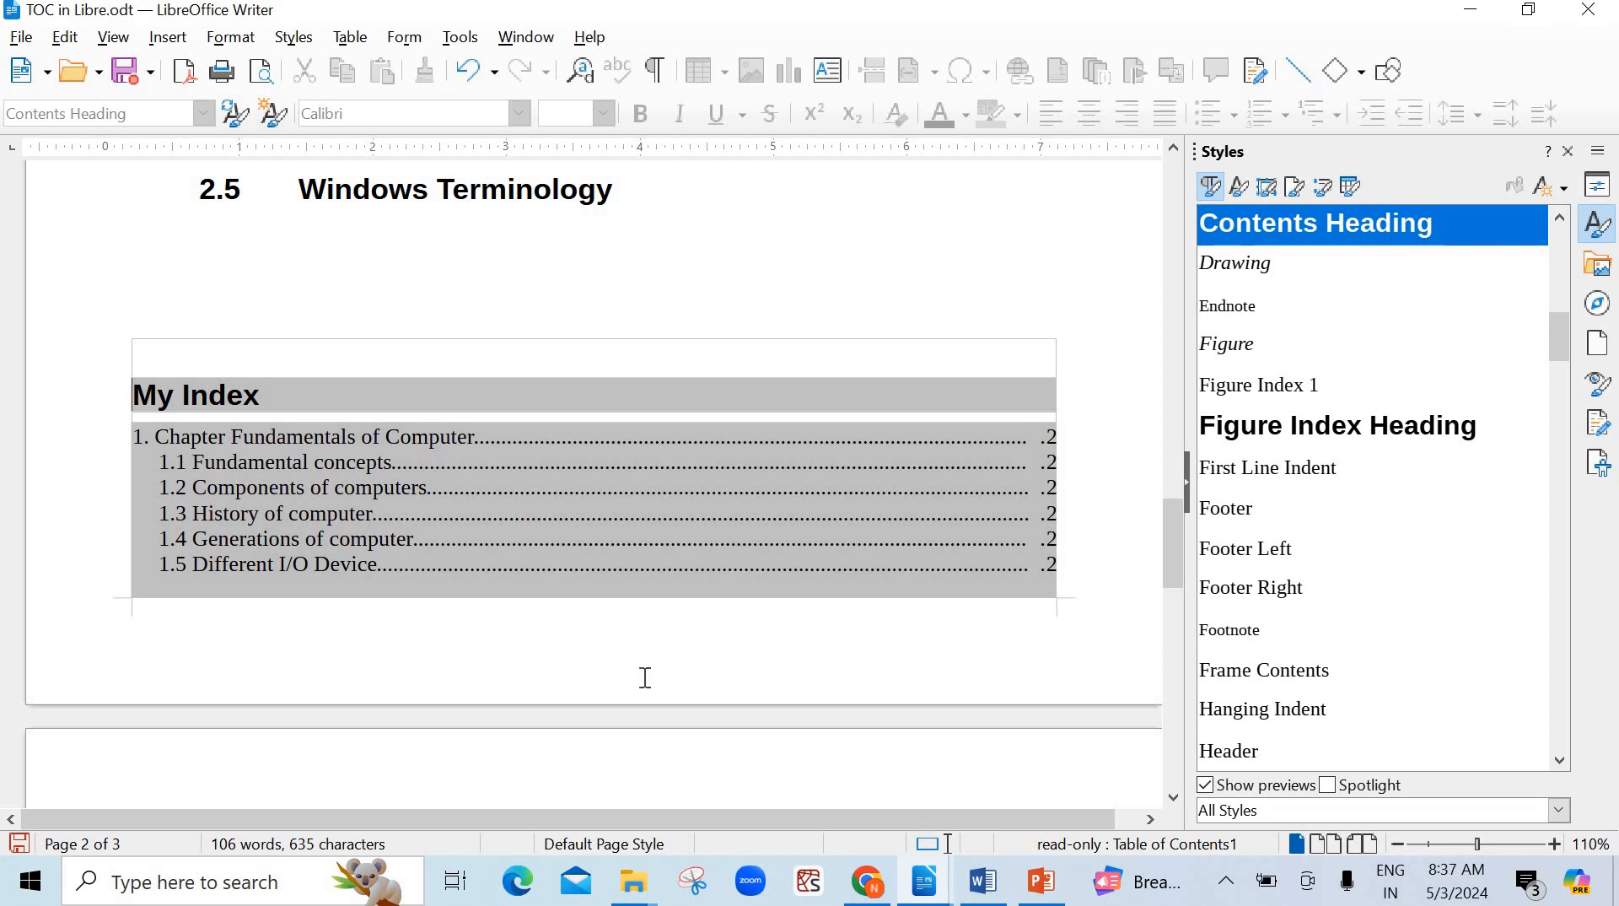
scroll(646, 677, up, 3)
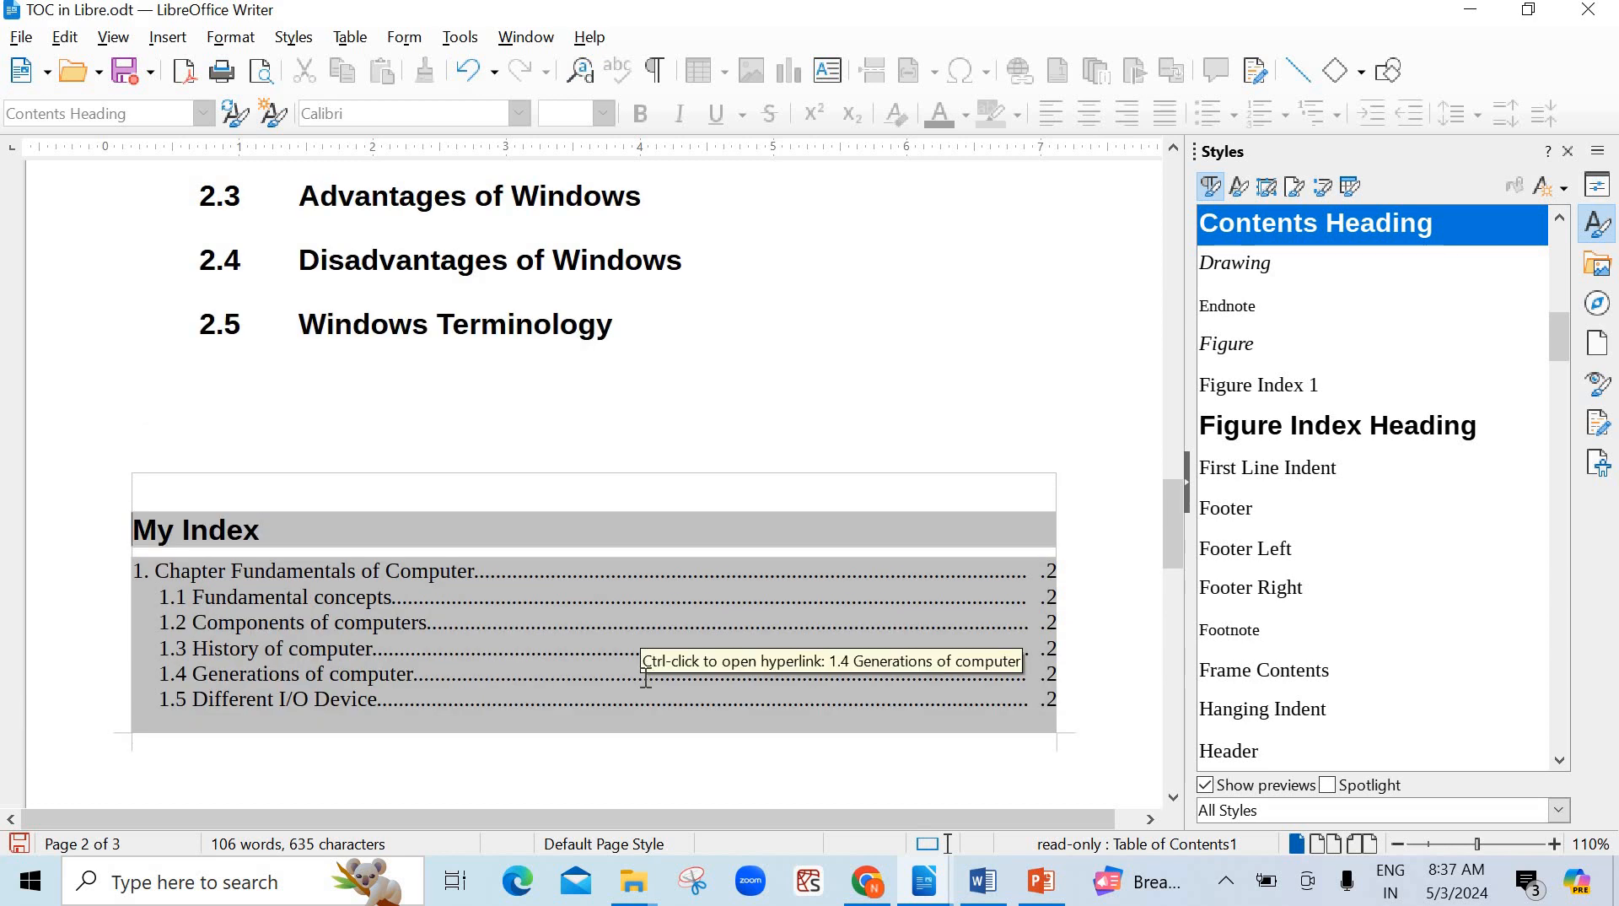
click(166, 40)
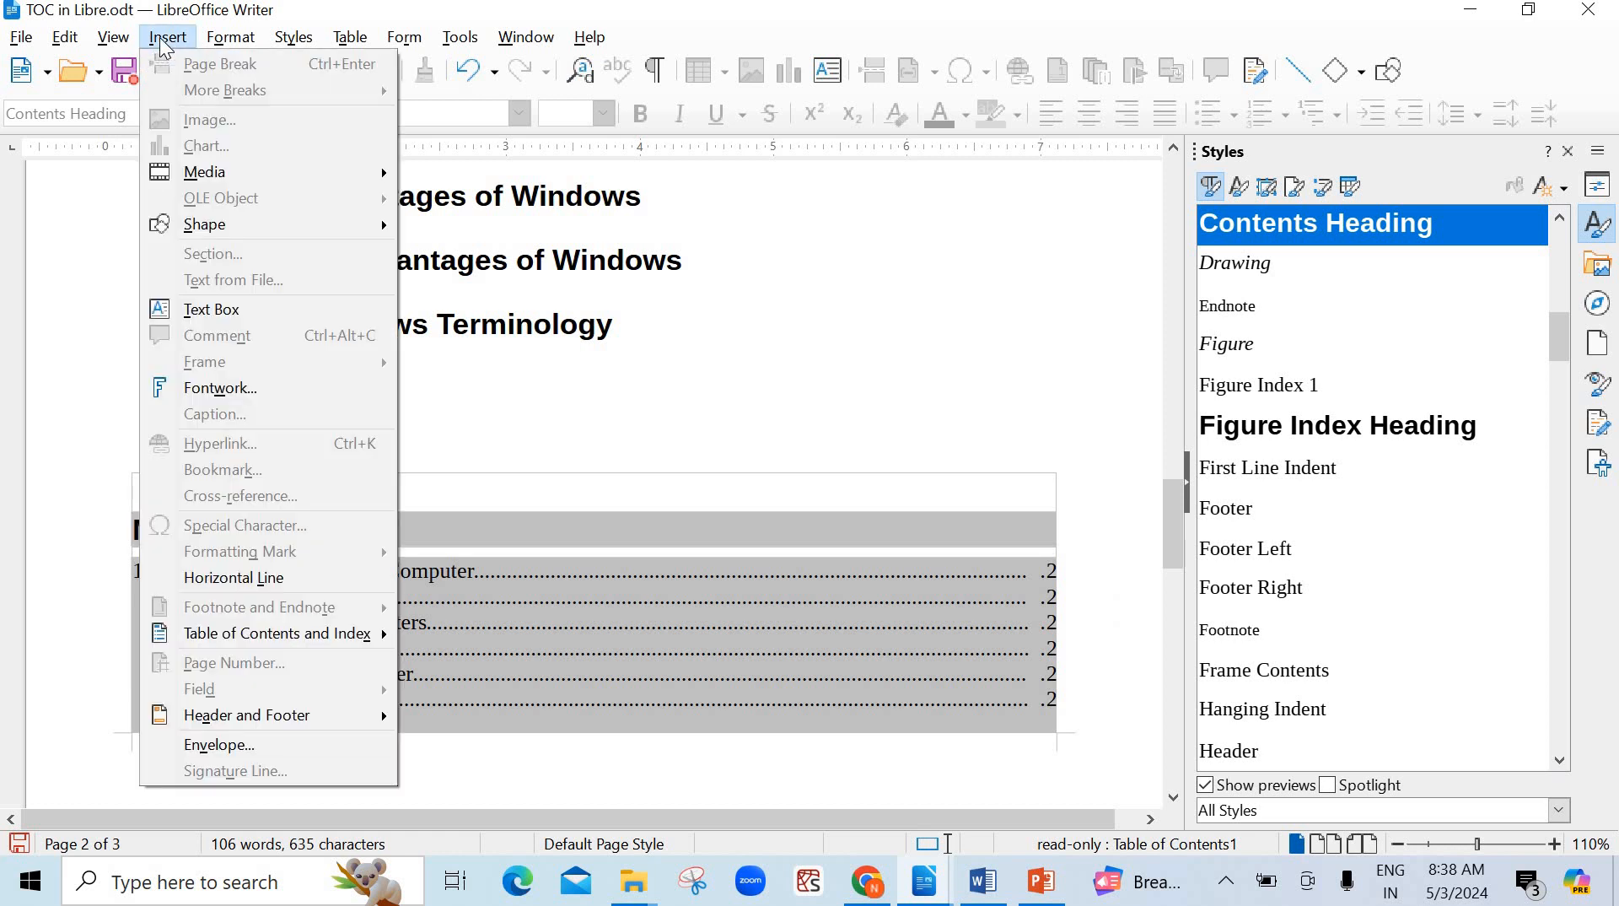
click(738, 593)
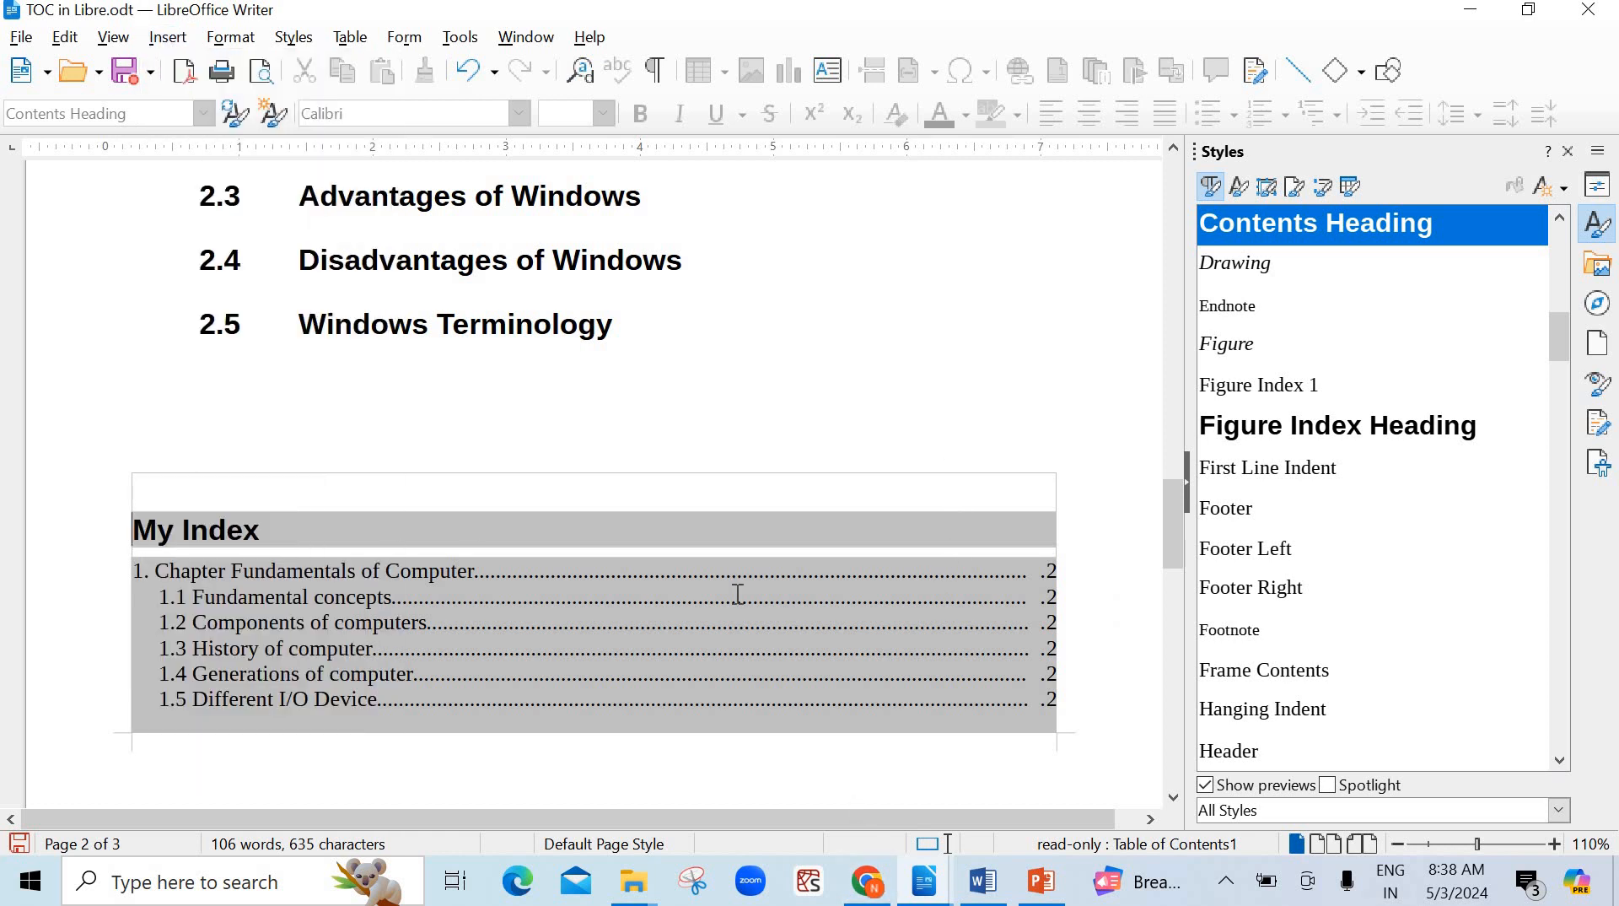
right_click(627, 634)
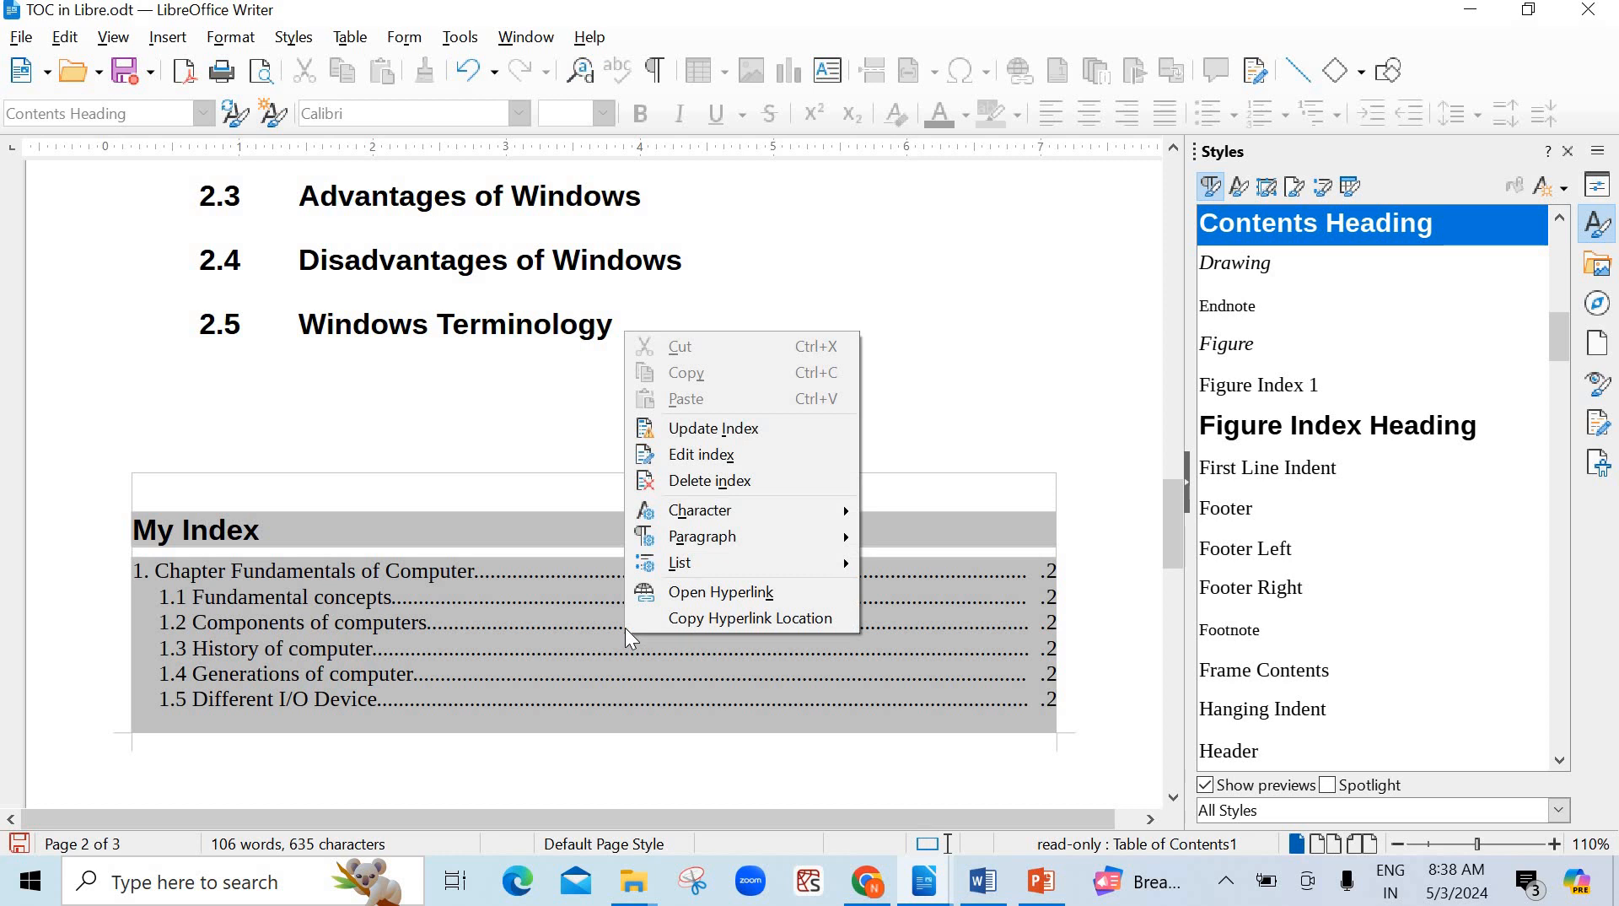
click(771, 479)
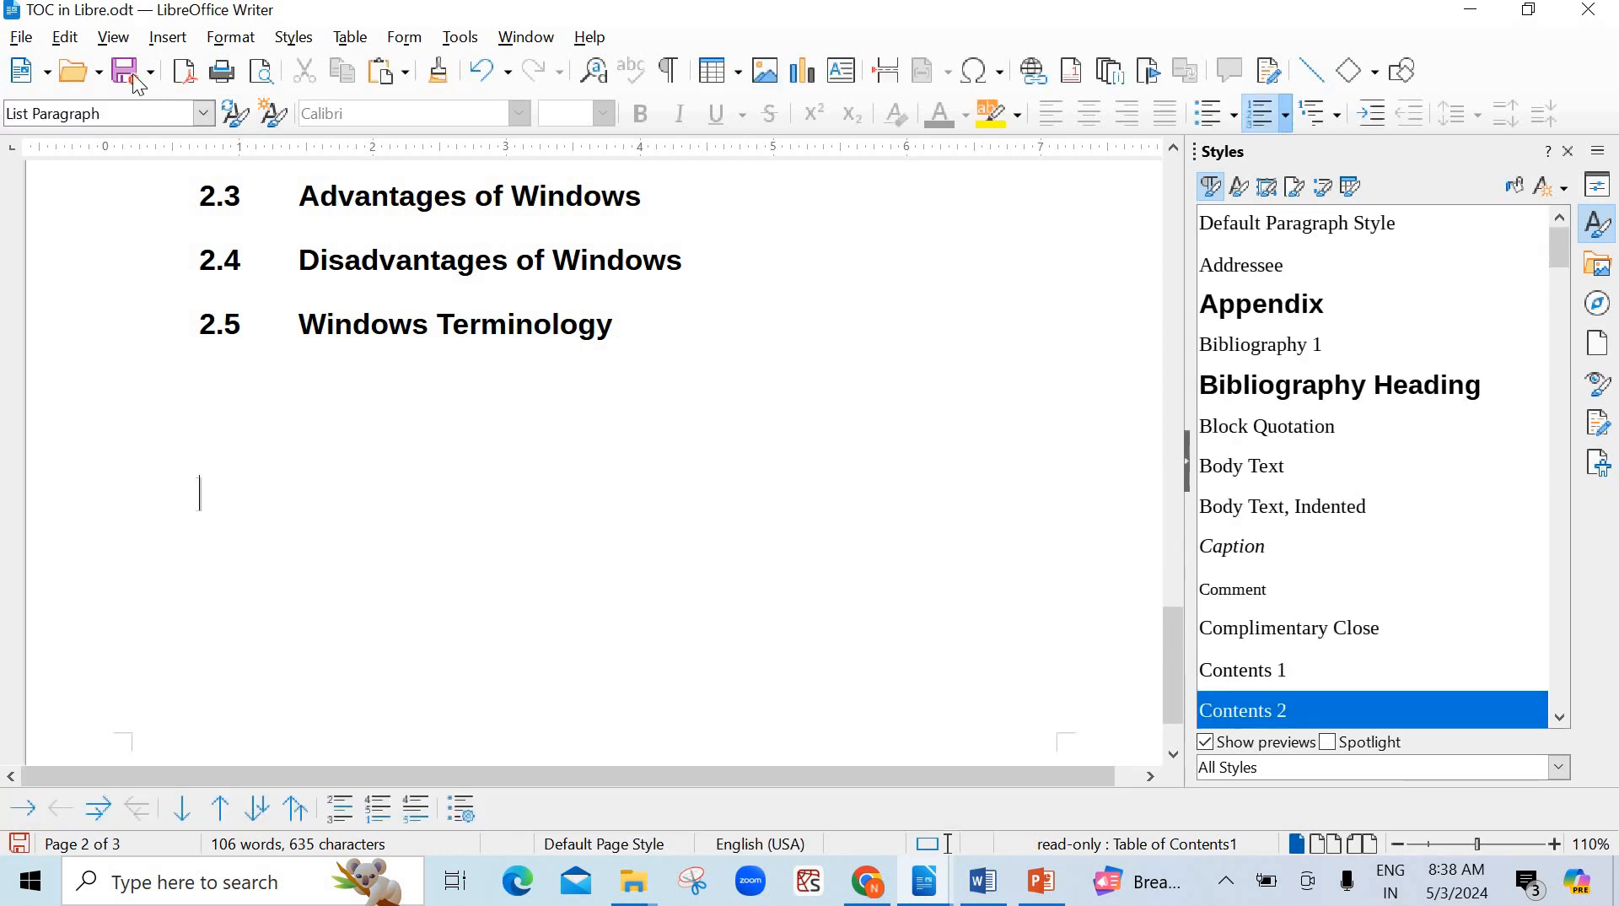
- Start inserting a new table of contents in the empty last paragraph and title it "Contents"
click(167, 38)
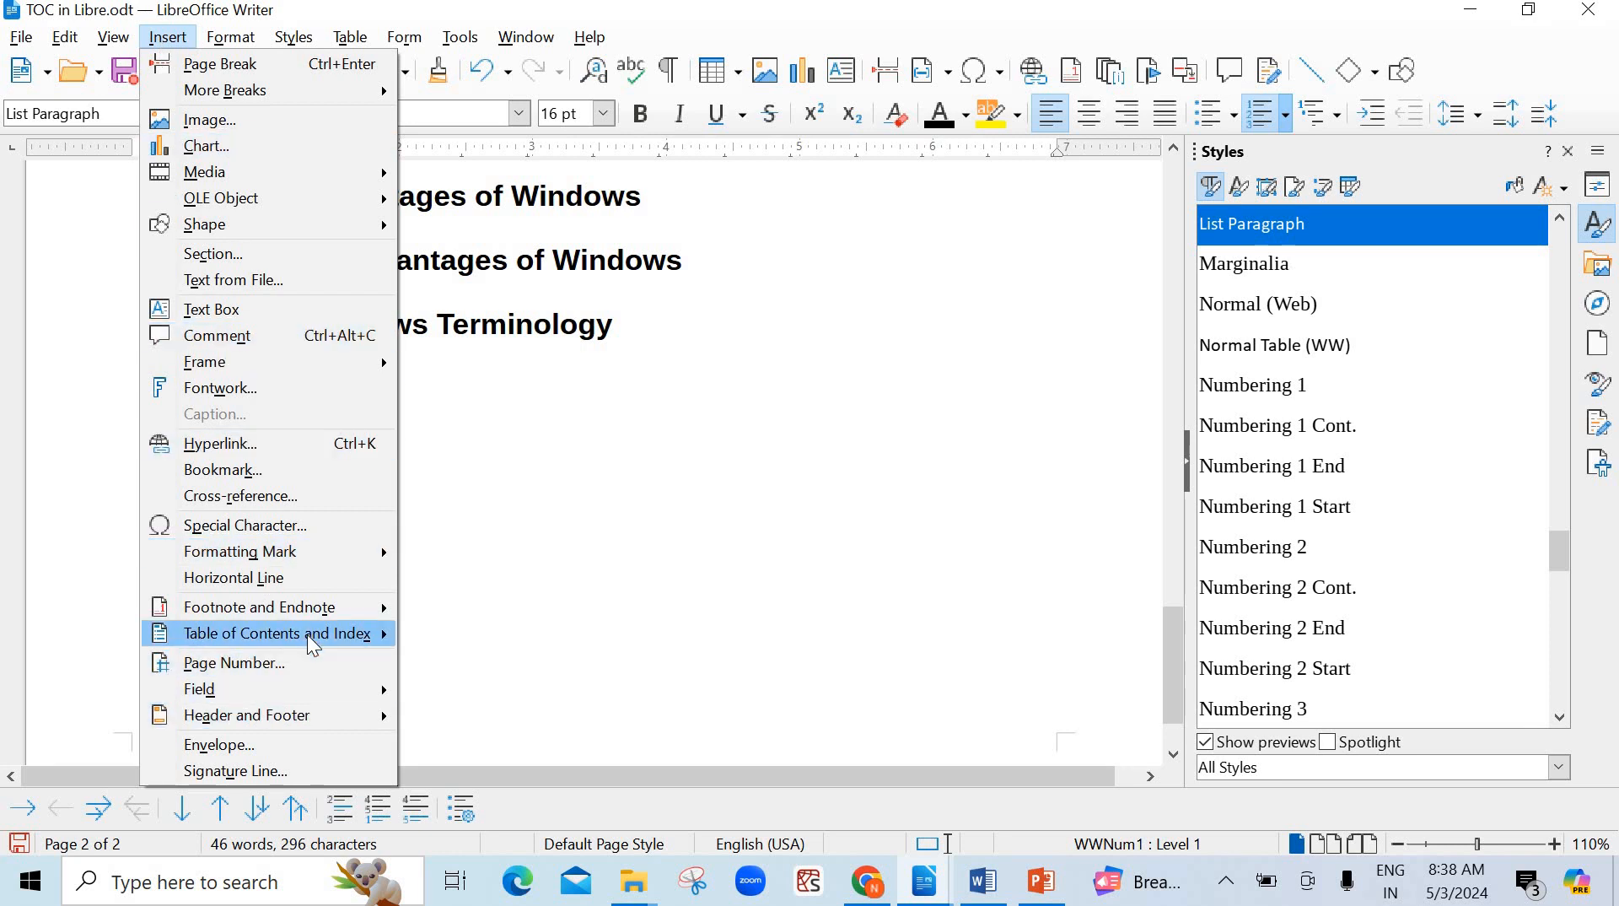
mouse_move(306, 634)
click(514, 634)
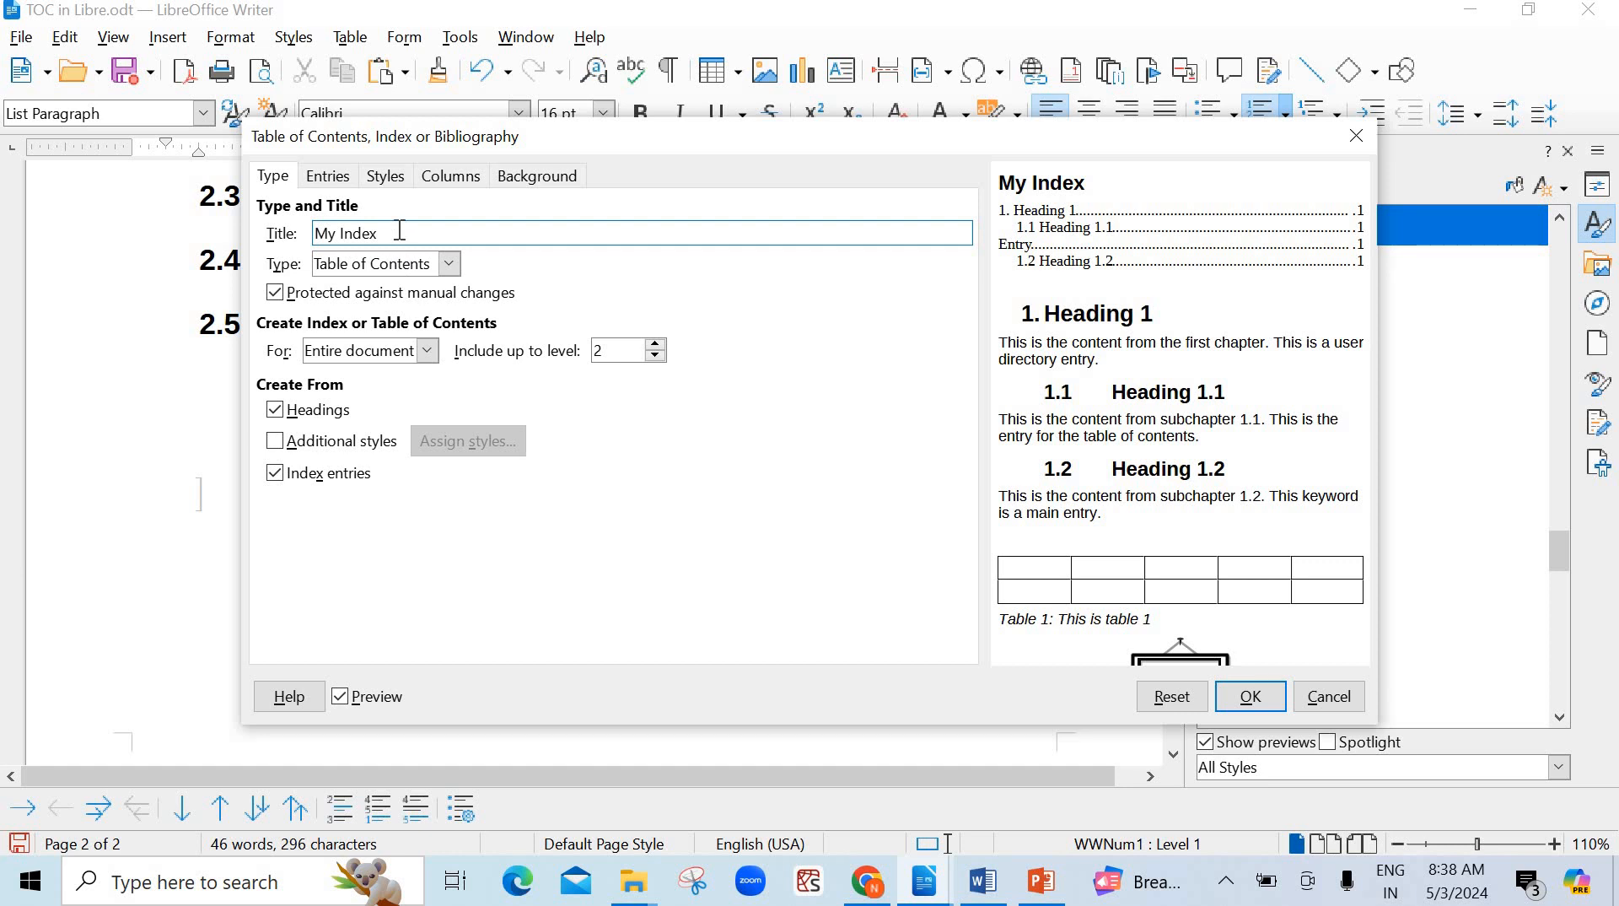
drag(397, 232, 218, 233)
text(C)
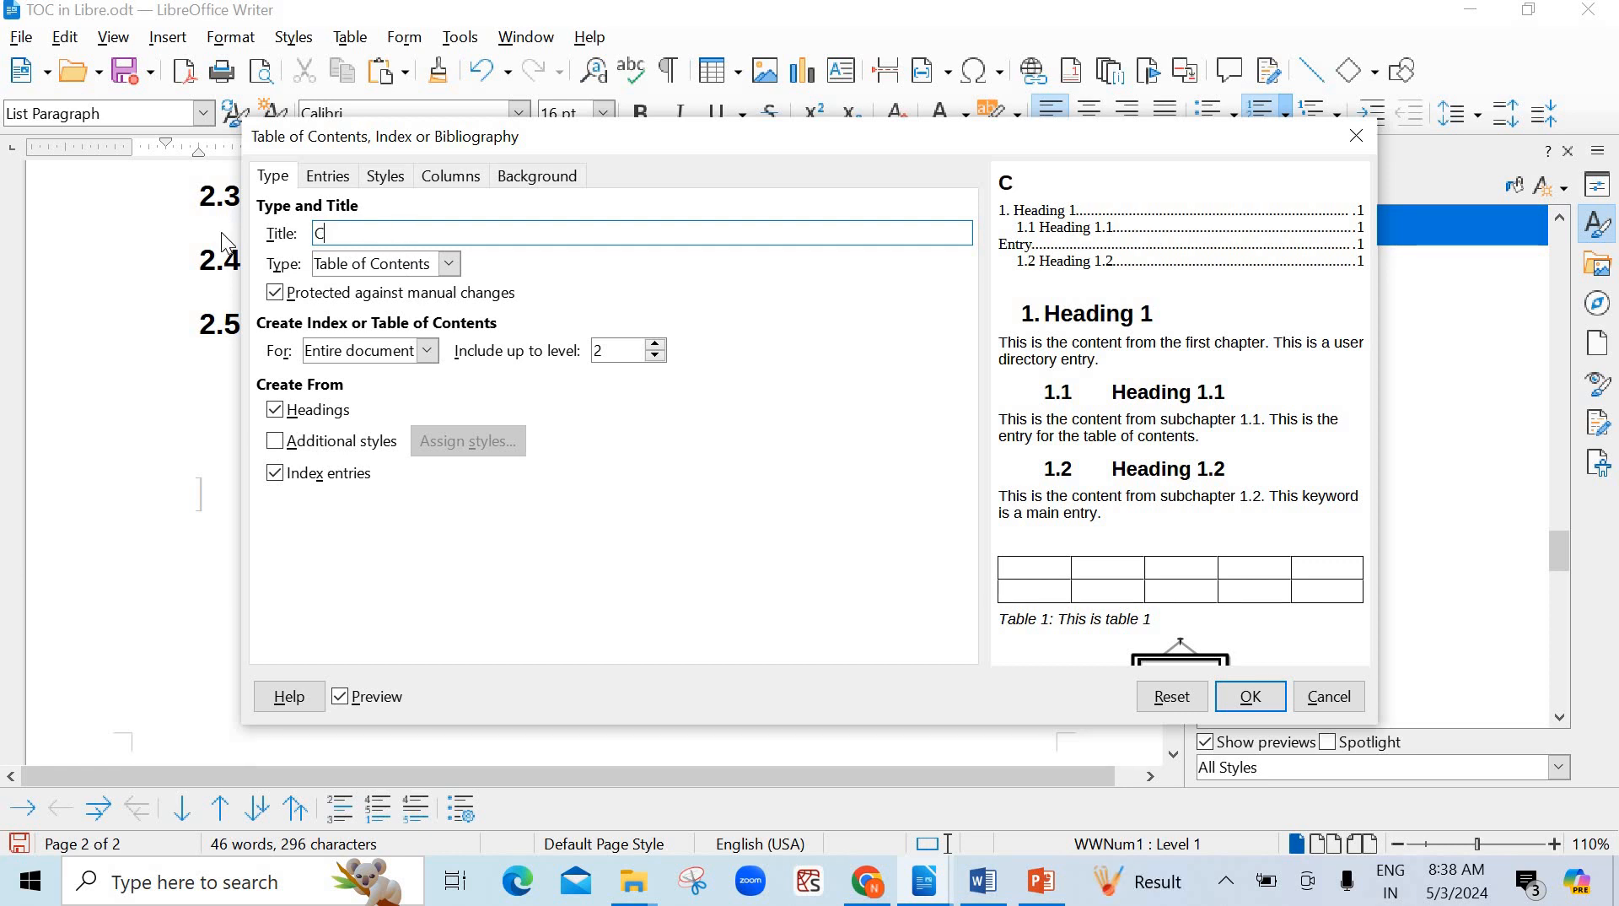
text(ontents)
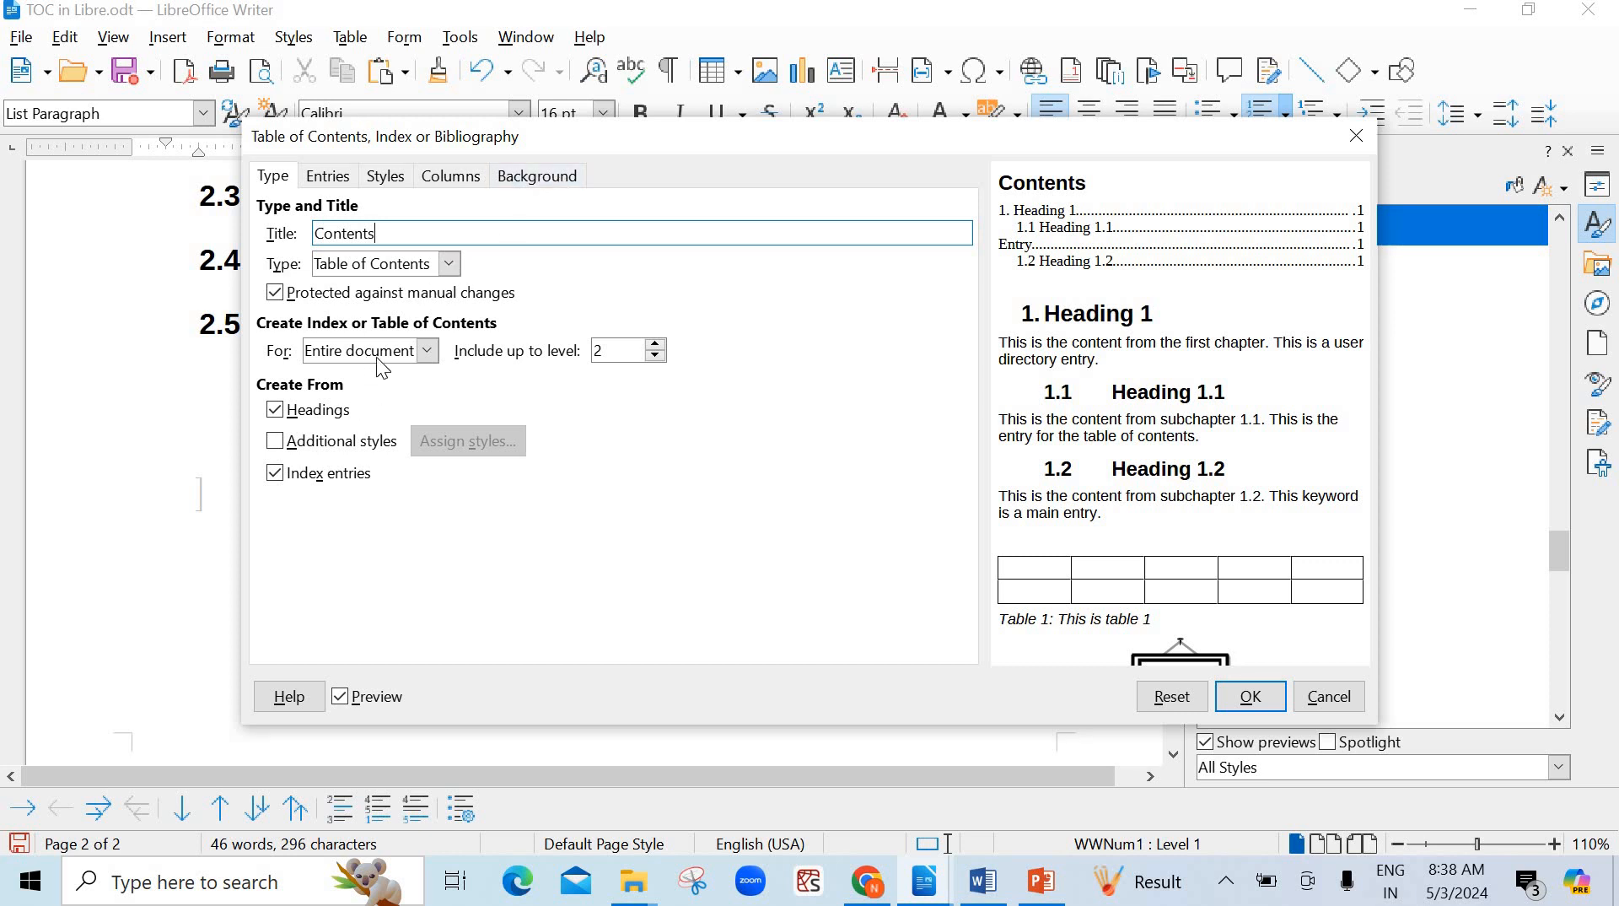
- Set the character style of the level 1 entry structure to Emphasis and insert the table of contents
click(327, 175)
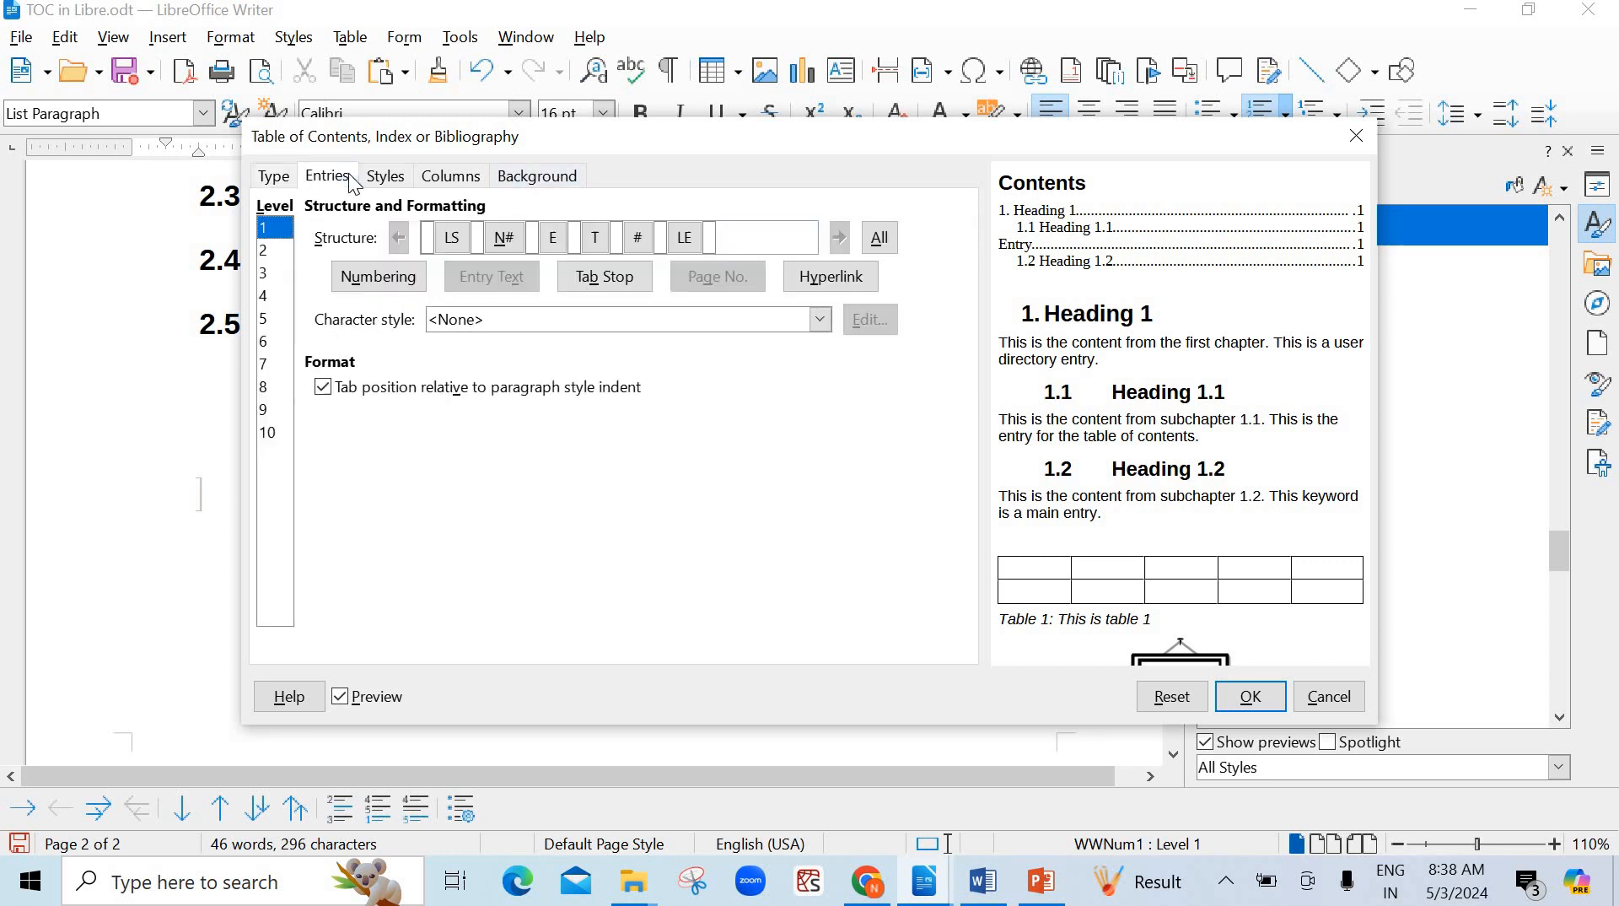
click(515, 321)
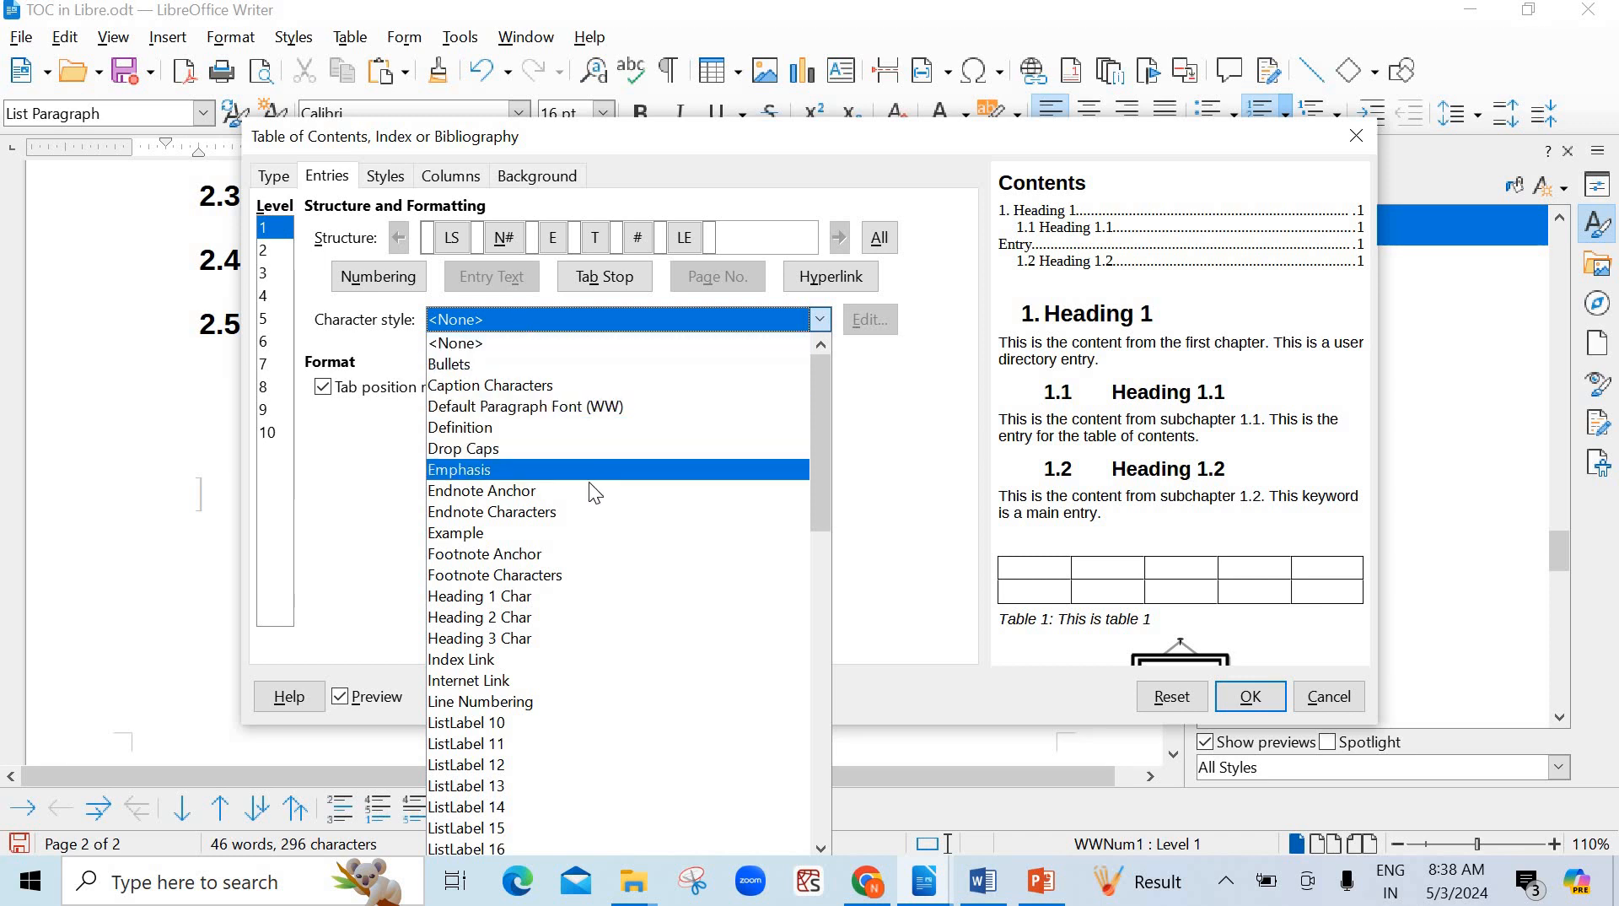
click(539, 476)
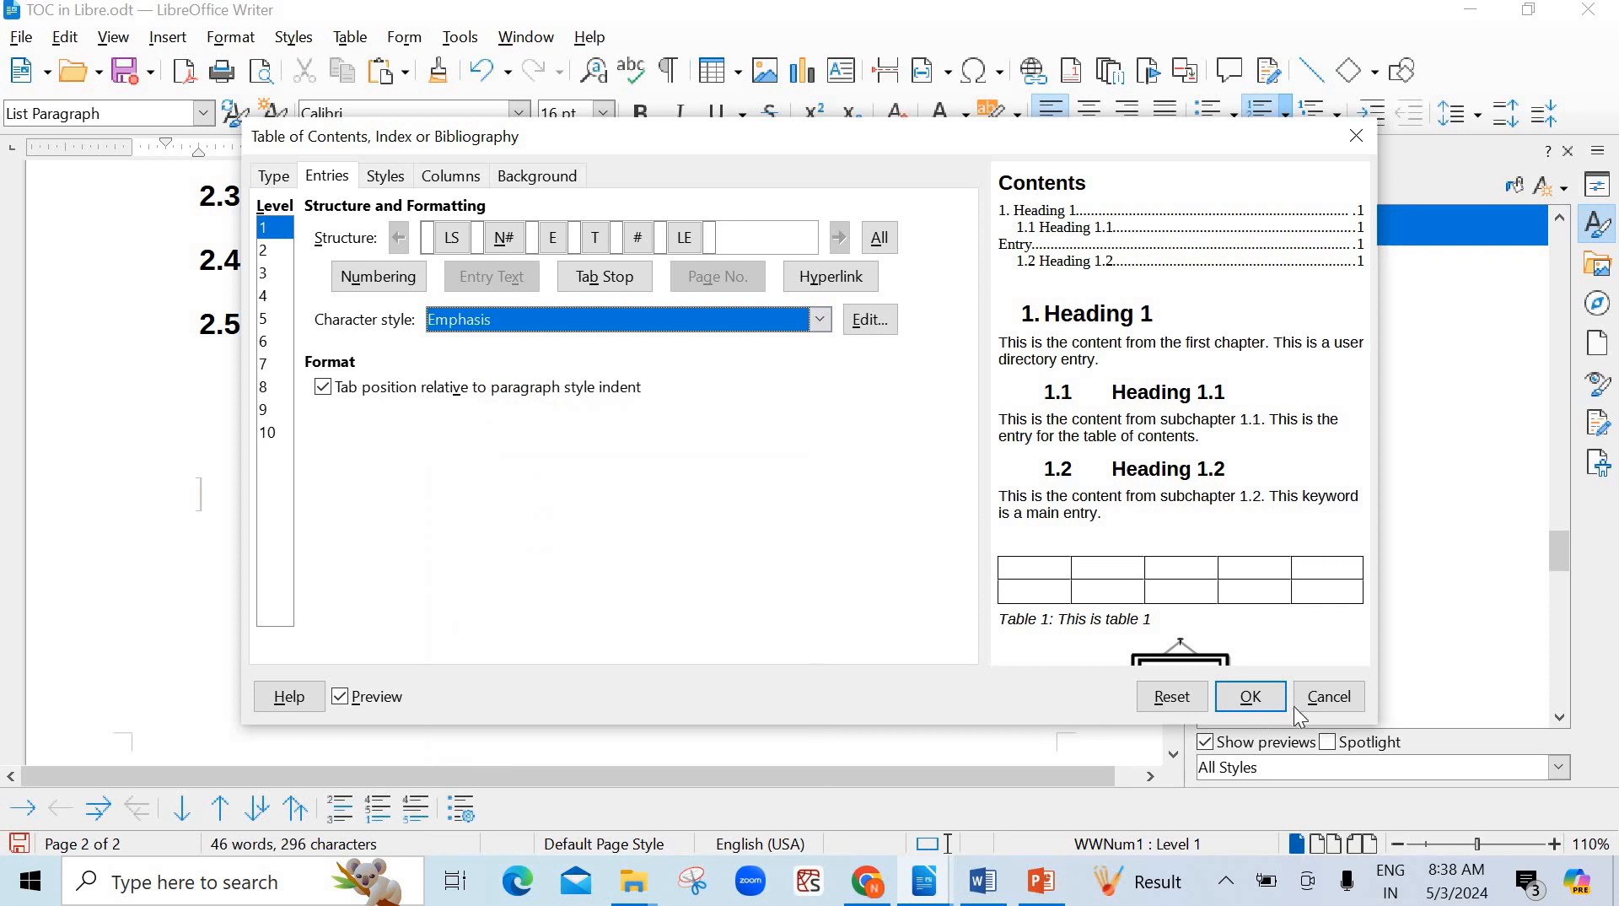
click(1251, 698)
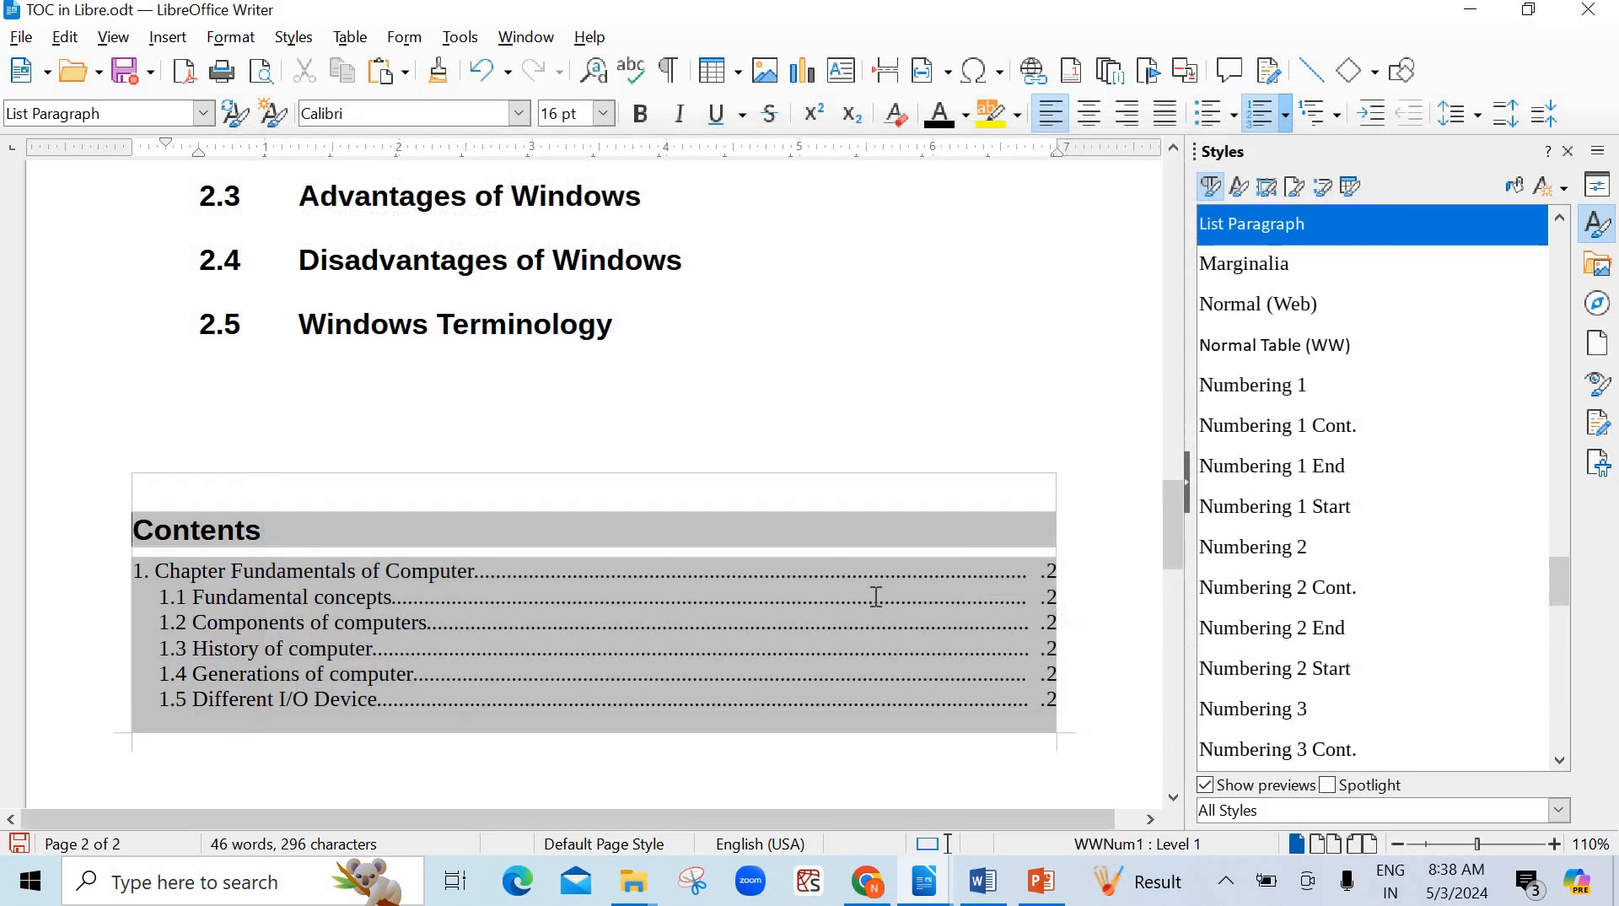
- Insert another "Contents" table in the blank line below "Windows Terminology", choosing the Example character style for its level 1 entries
scroll(874, 596, down, 6)
scroll(875, 596, up, 10)
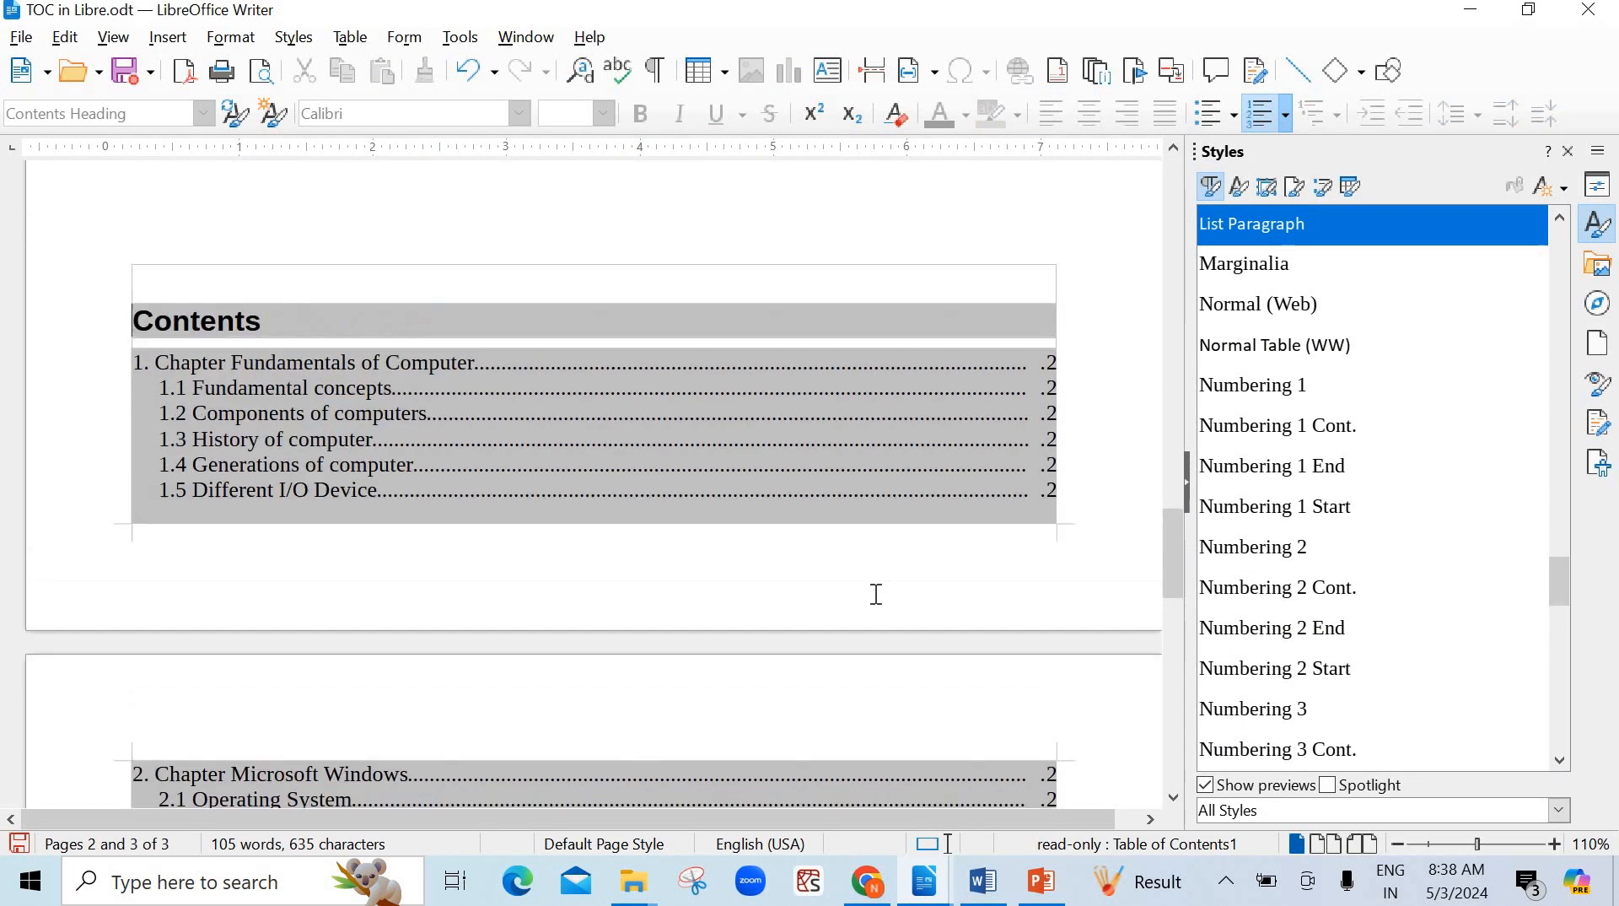
click(251, 457)
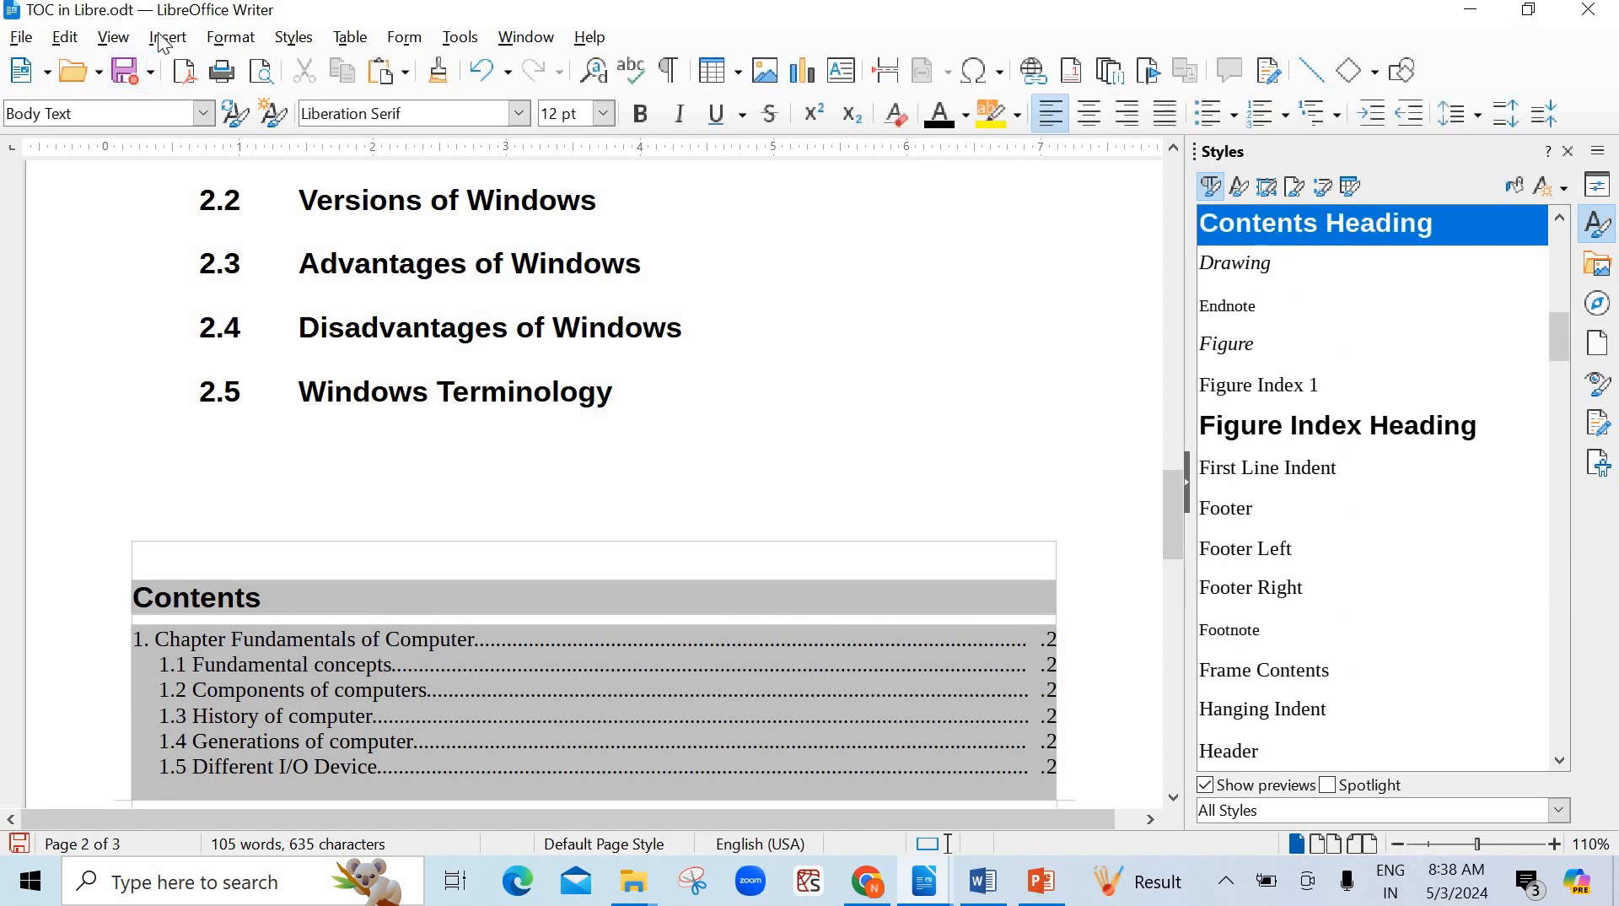
click(168, 37)
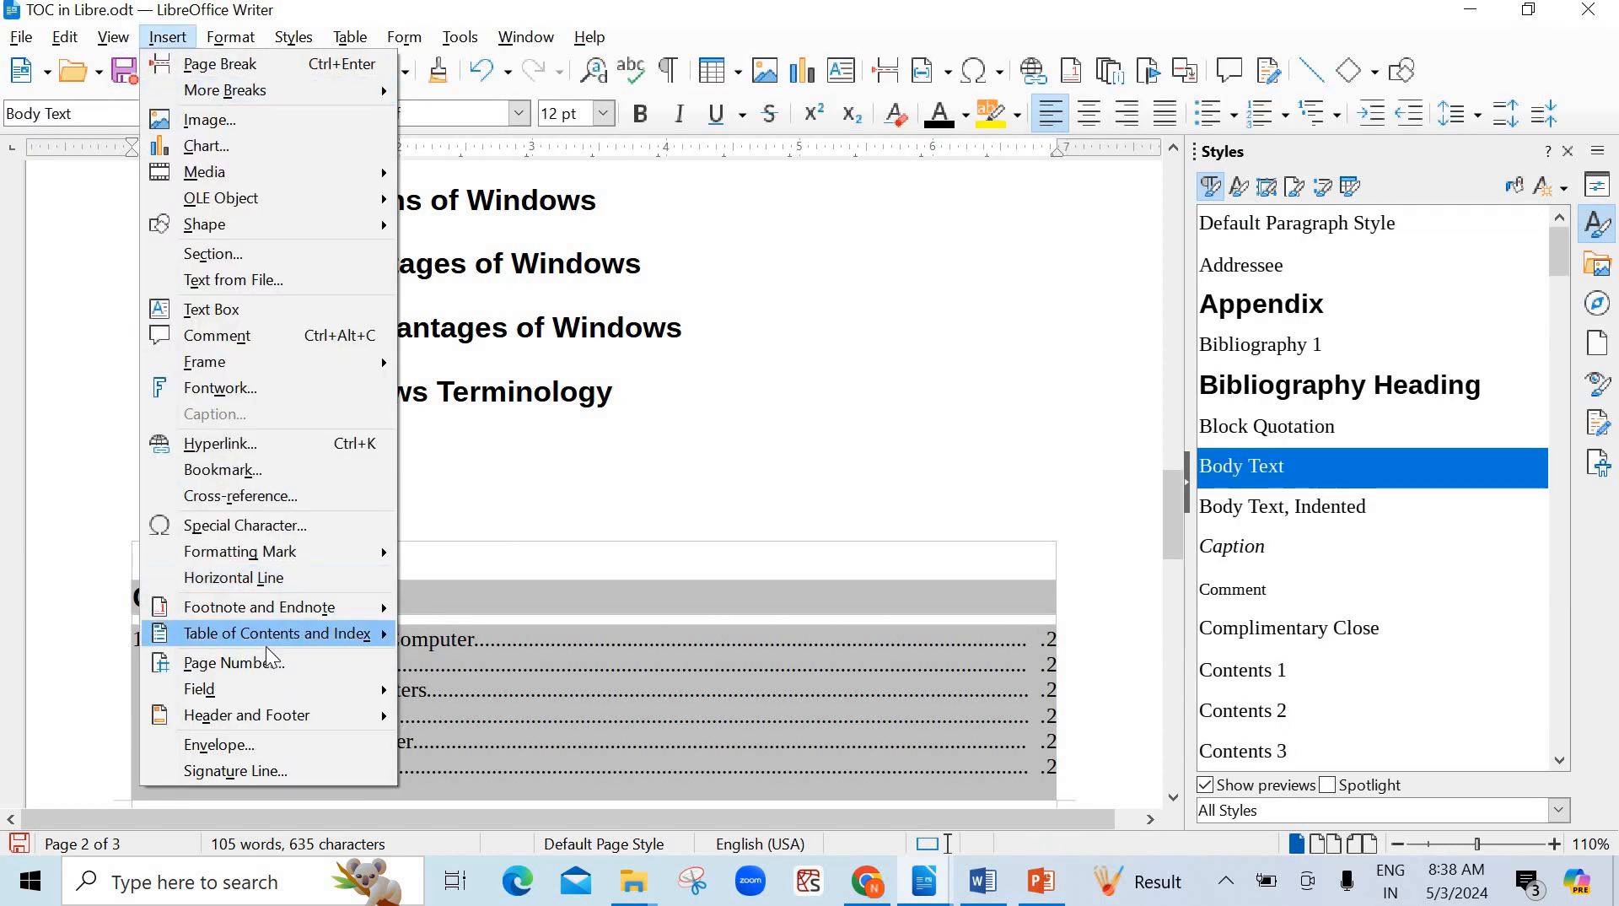
mouse_move(266, 640)
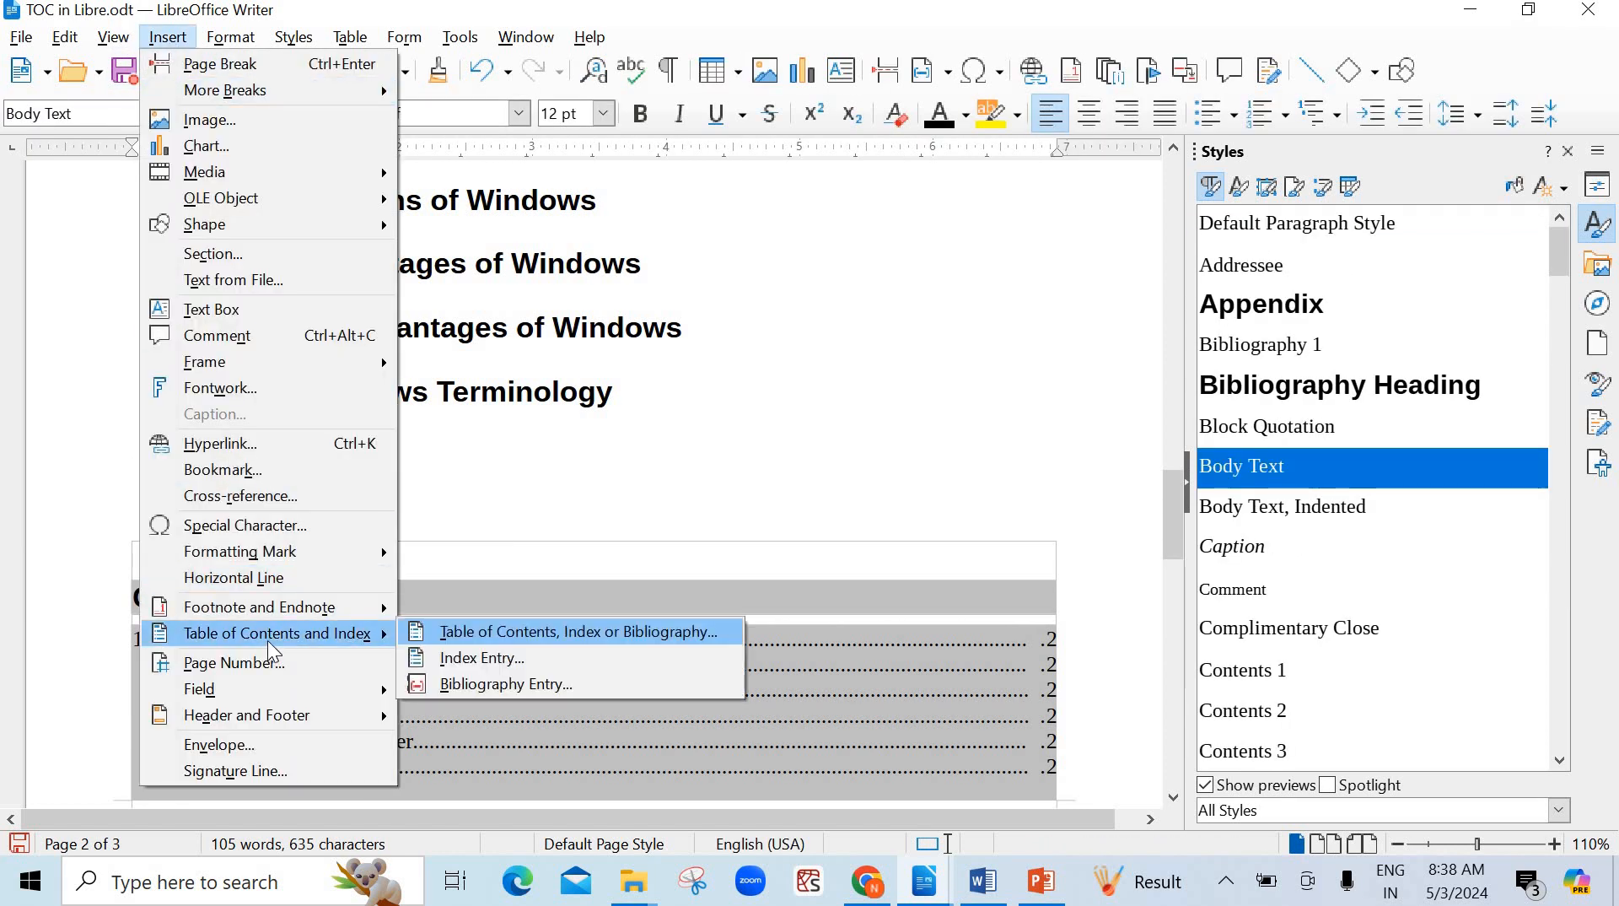
click(460, 631)
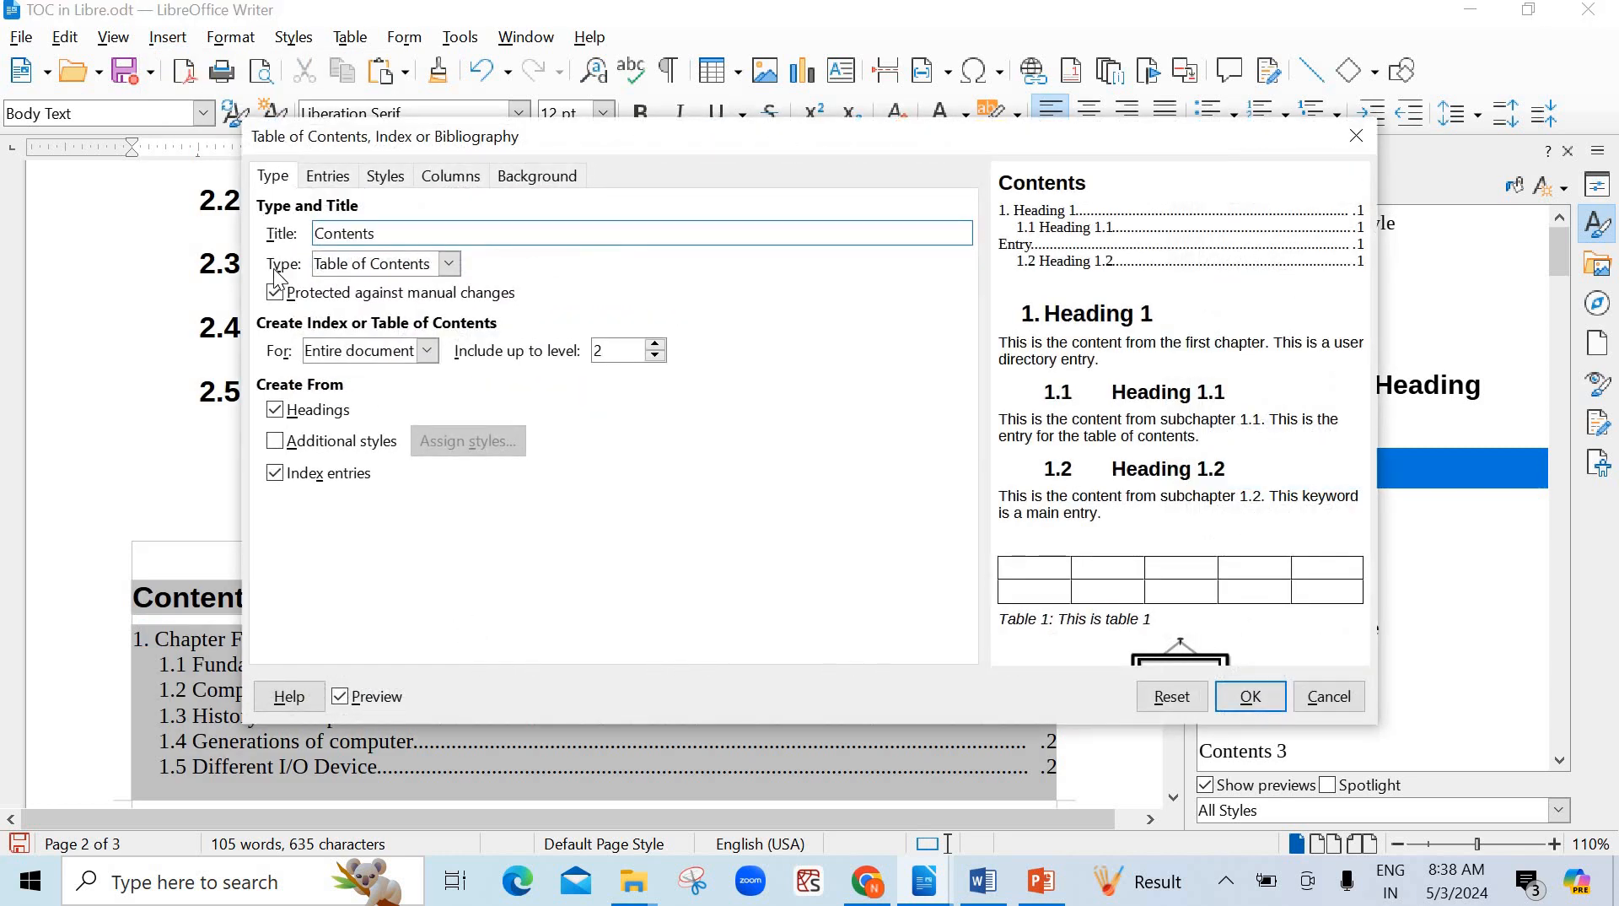
click(346, 175)
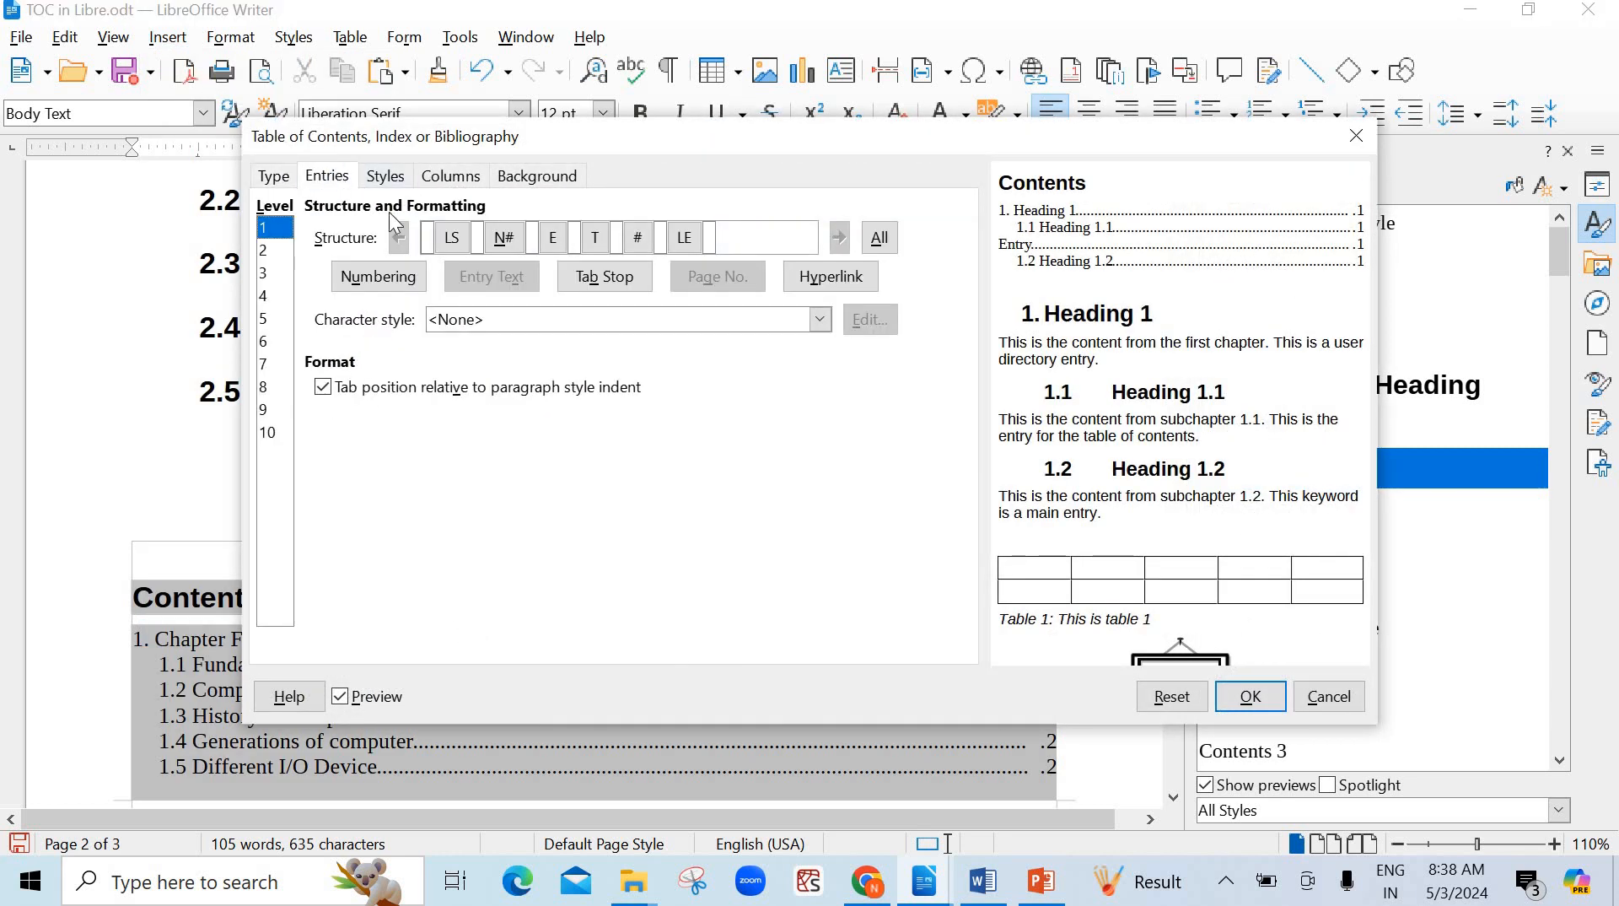
click(565, 319)
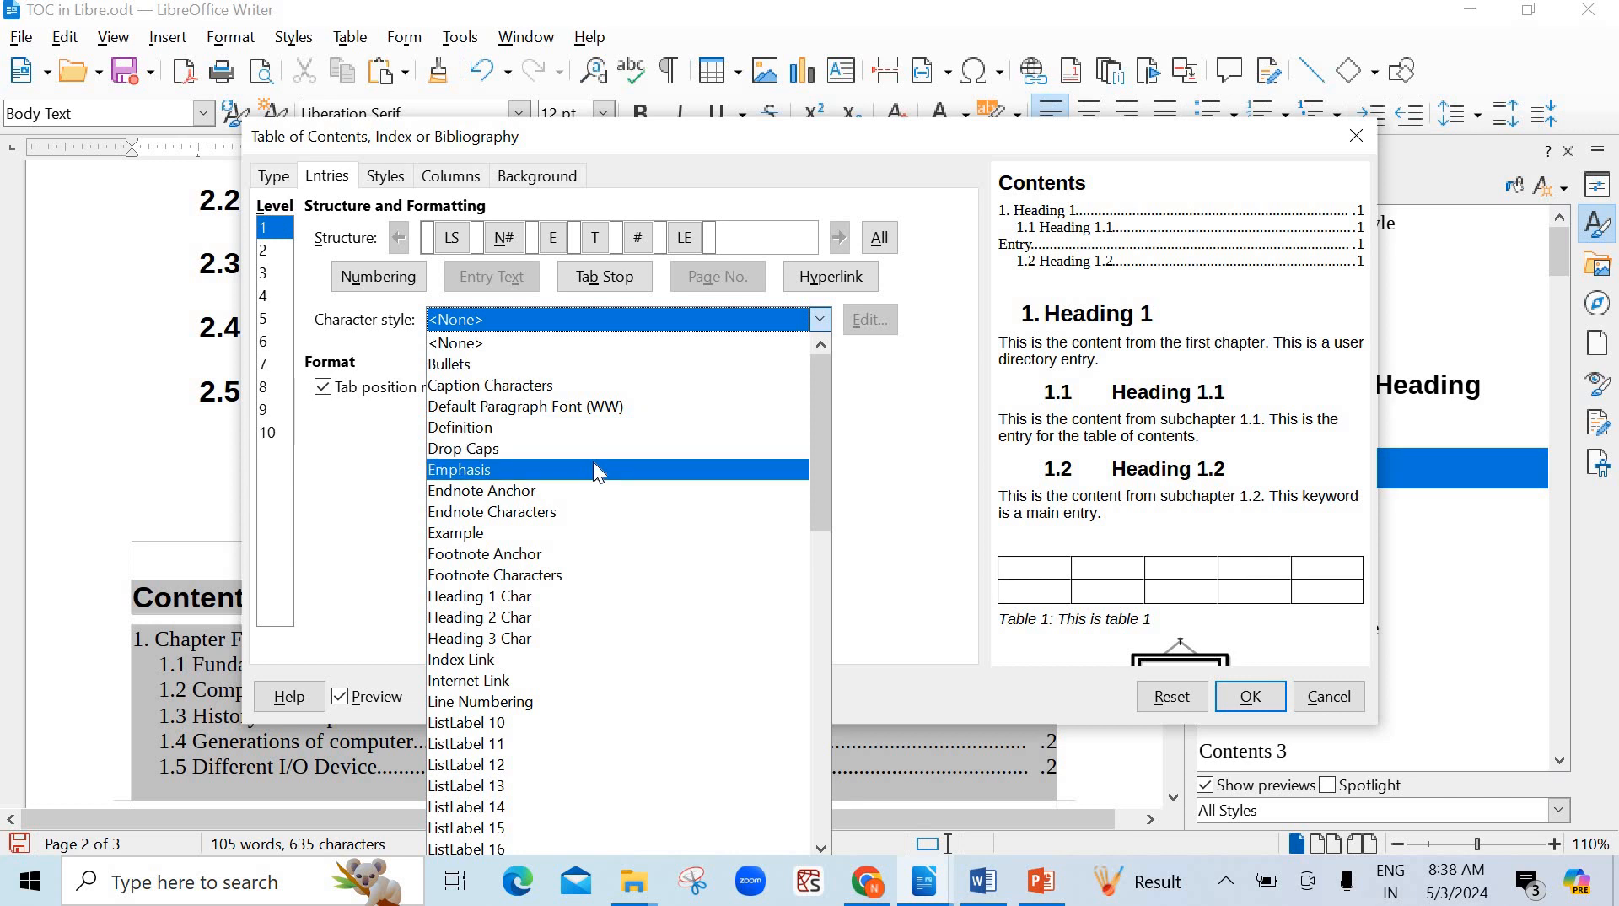
click(544, 535)
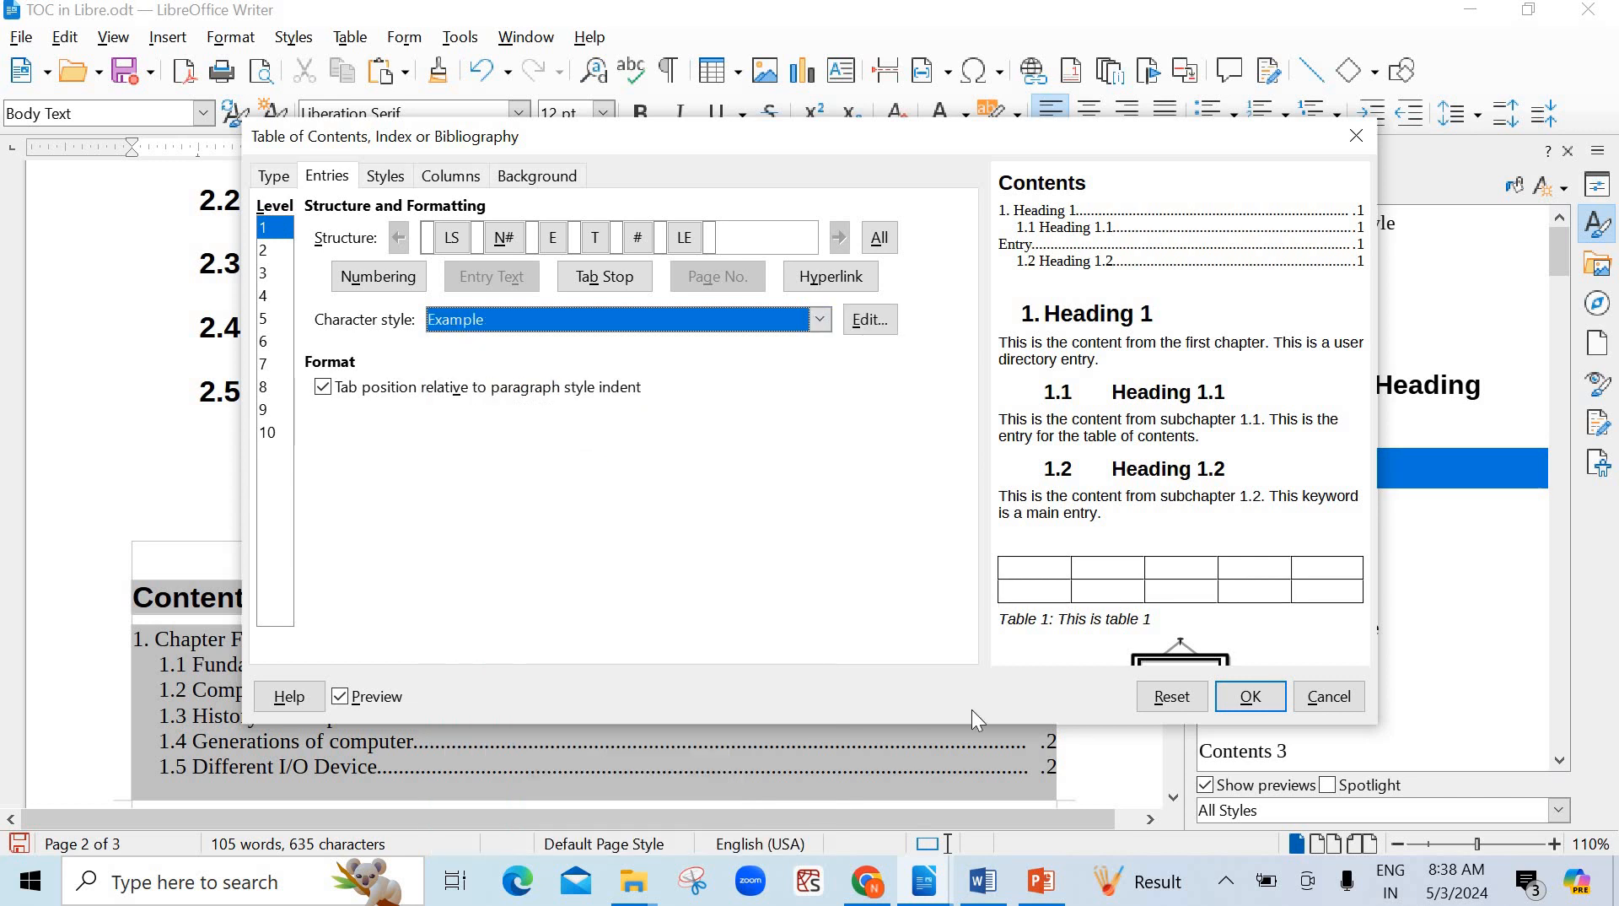
click(1250, 696)
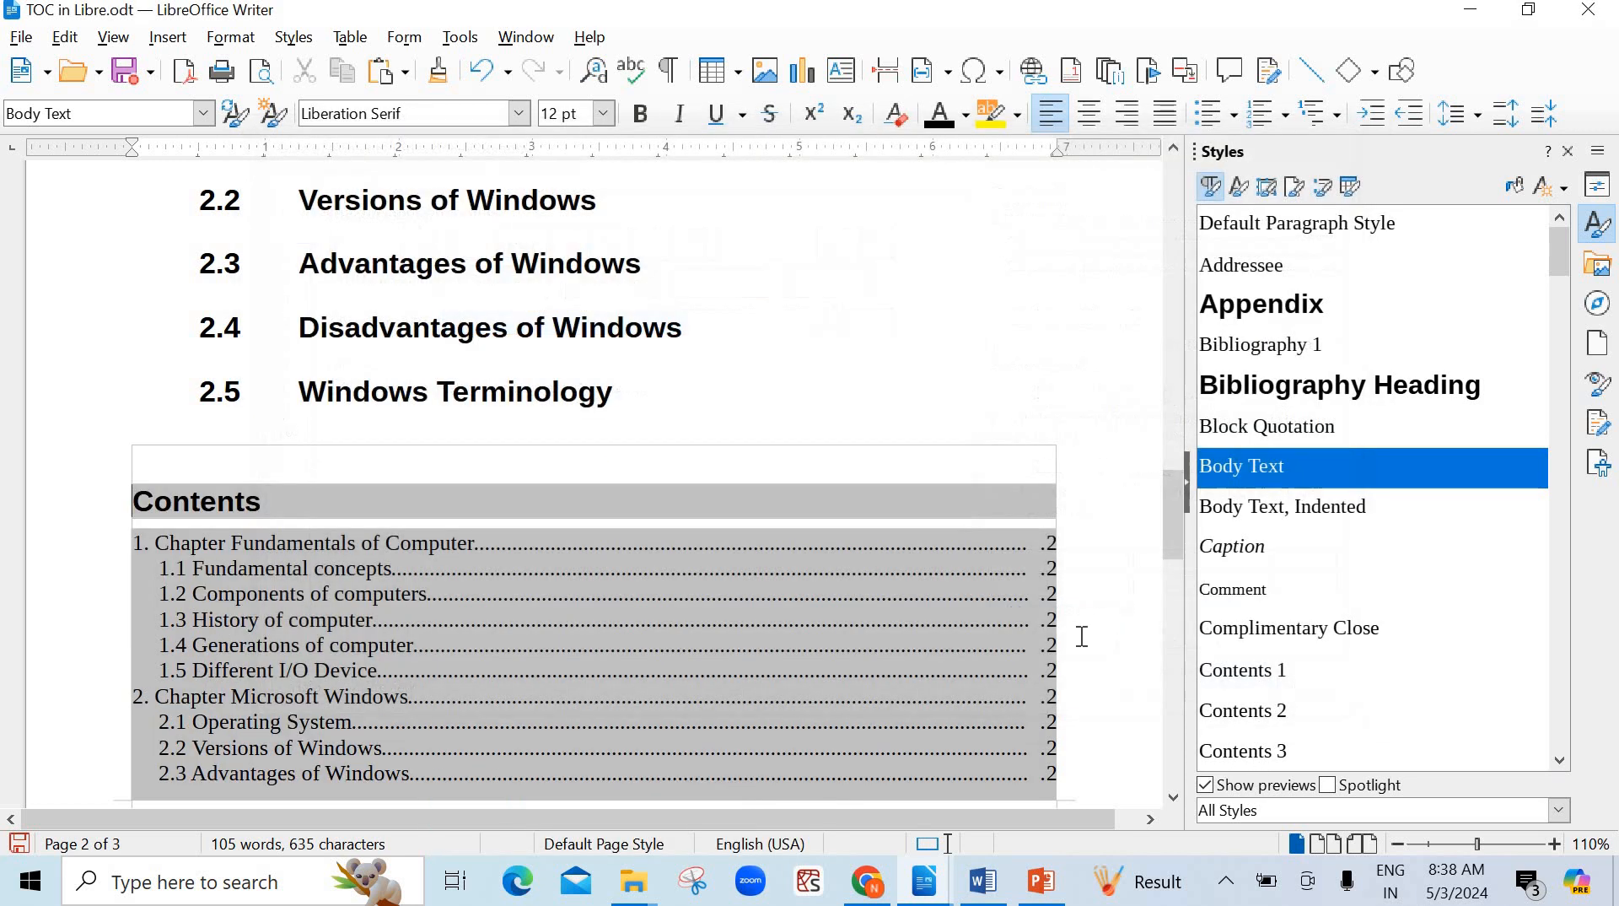
- Set the "Contents" table directly below the "Windows Terminology" heading to two columns
scroll(943, 584, down, 9)
scroll(940, 580, up, 6)
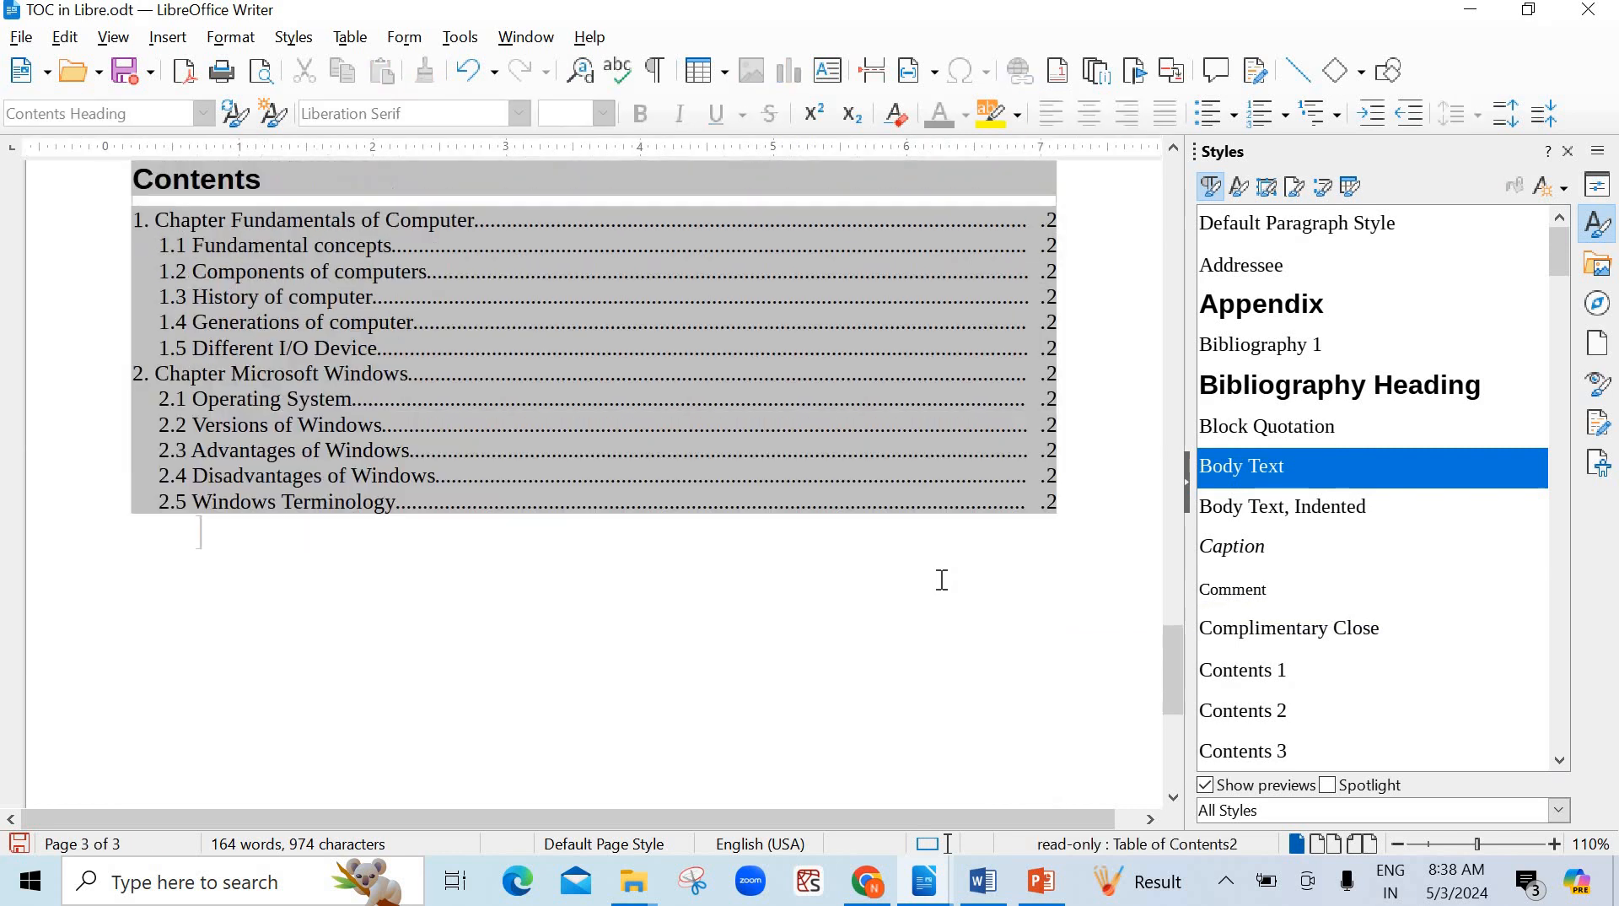
scroll(941, 578, up, 4)
scroll(939, 574, down, 9)
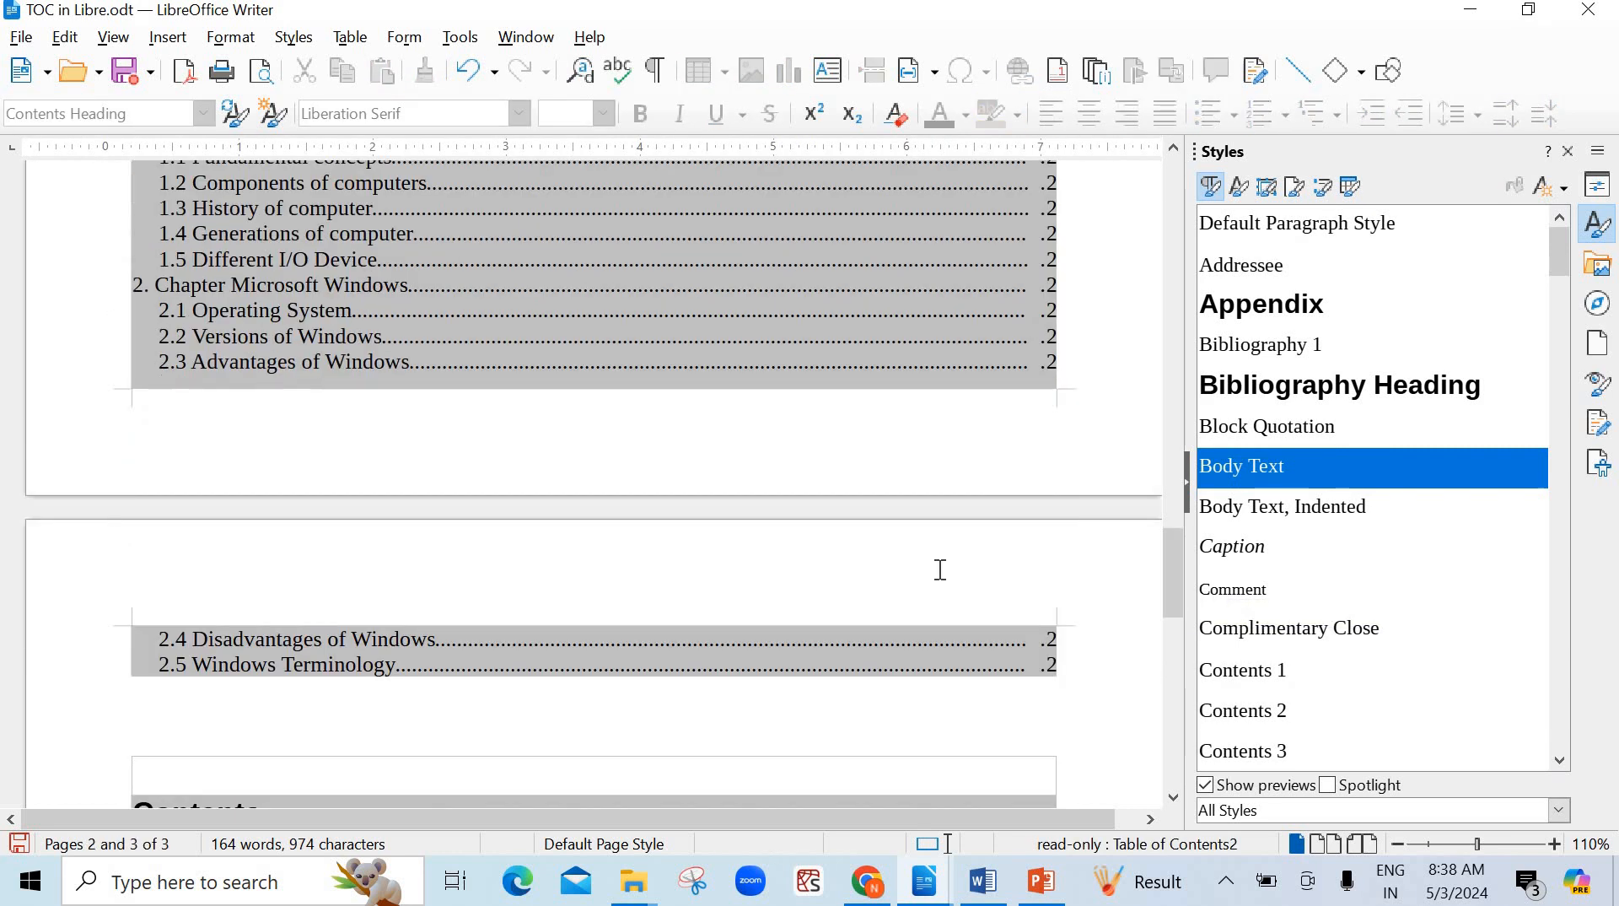
scroll(931, 565, down, 3)
scroll(928, 567, up, 10)
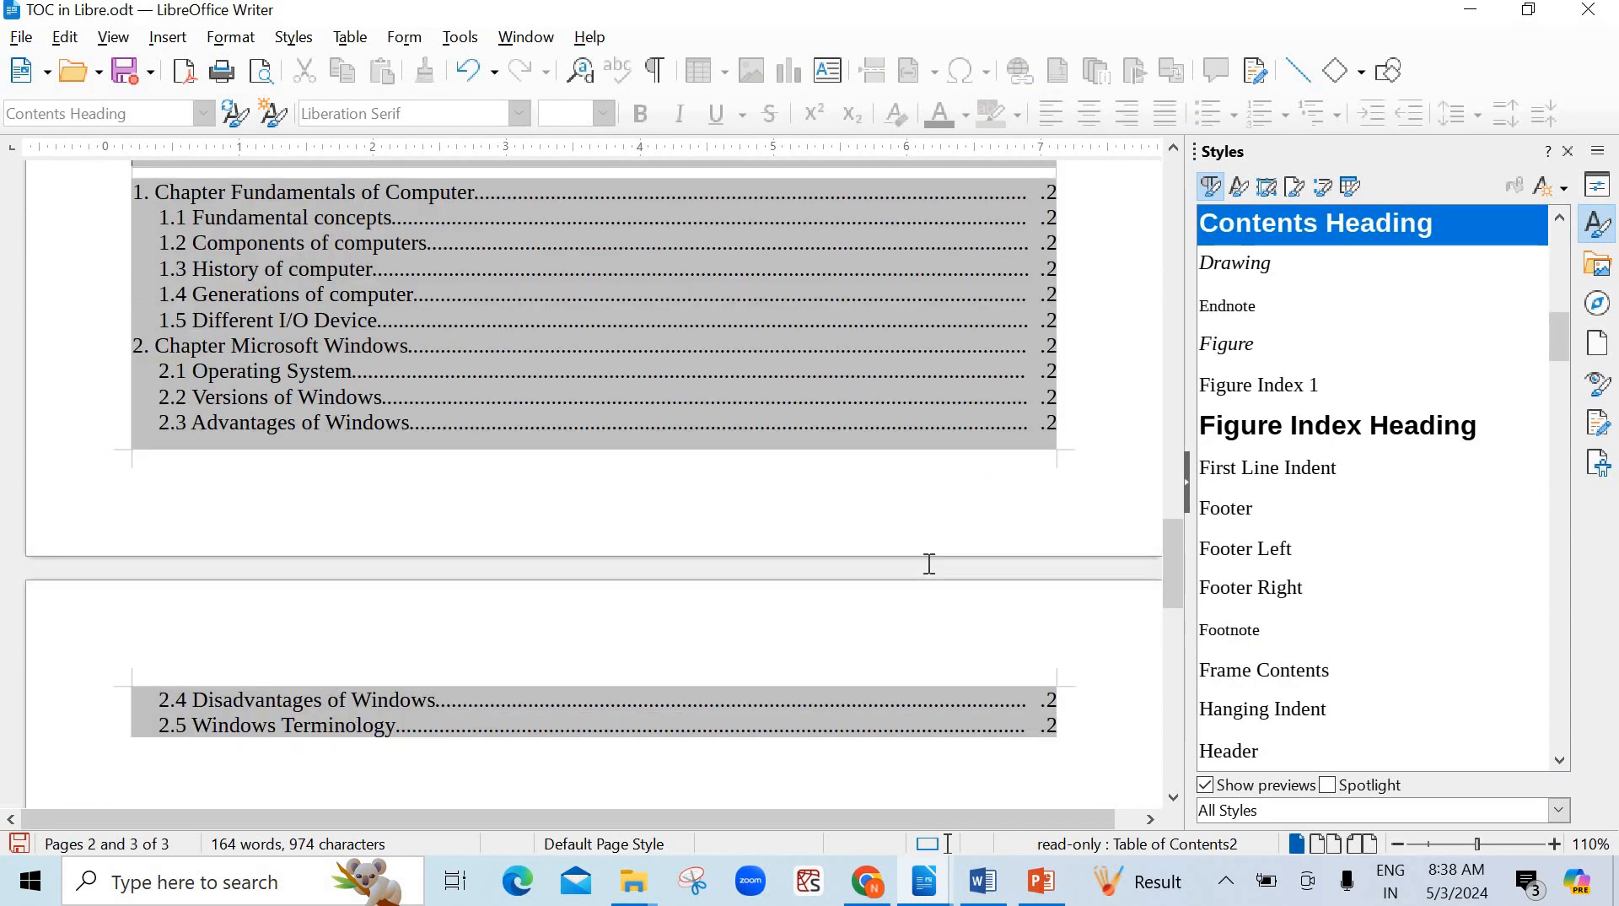
click(166, 39)
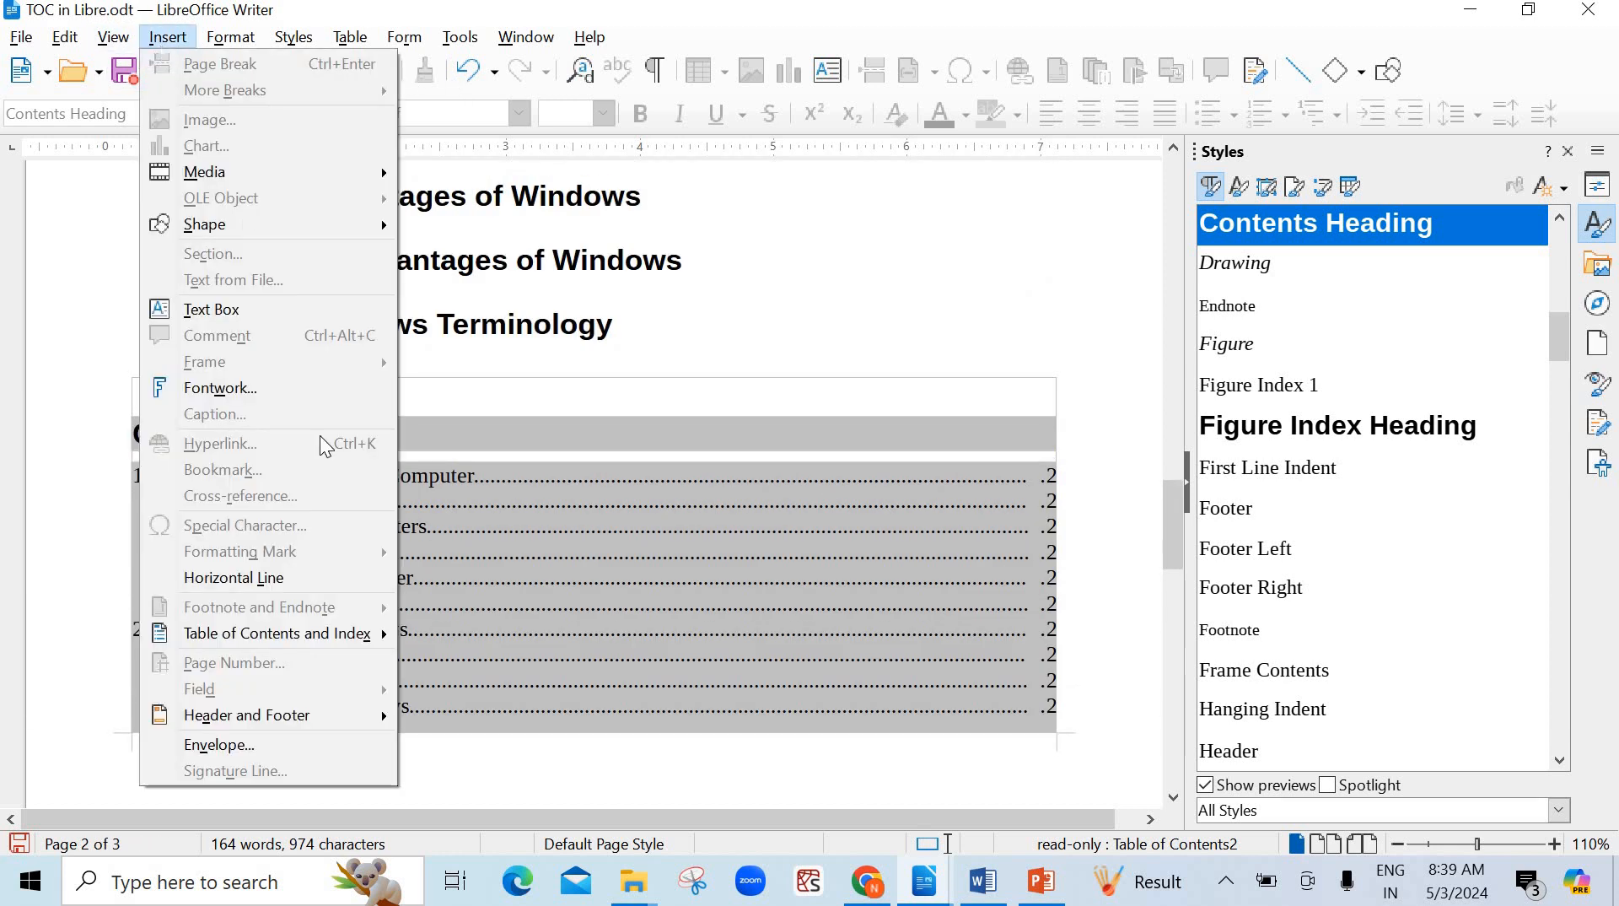
mouse_move(381, 637)
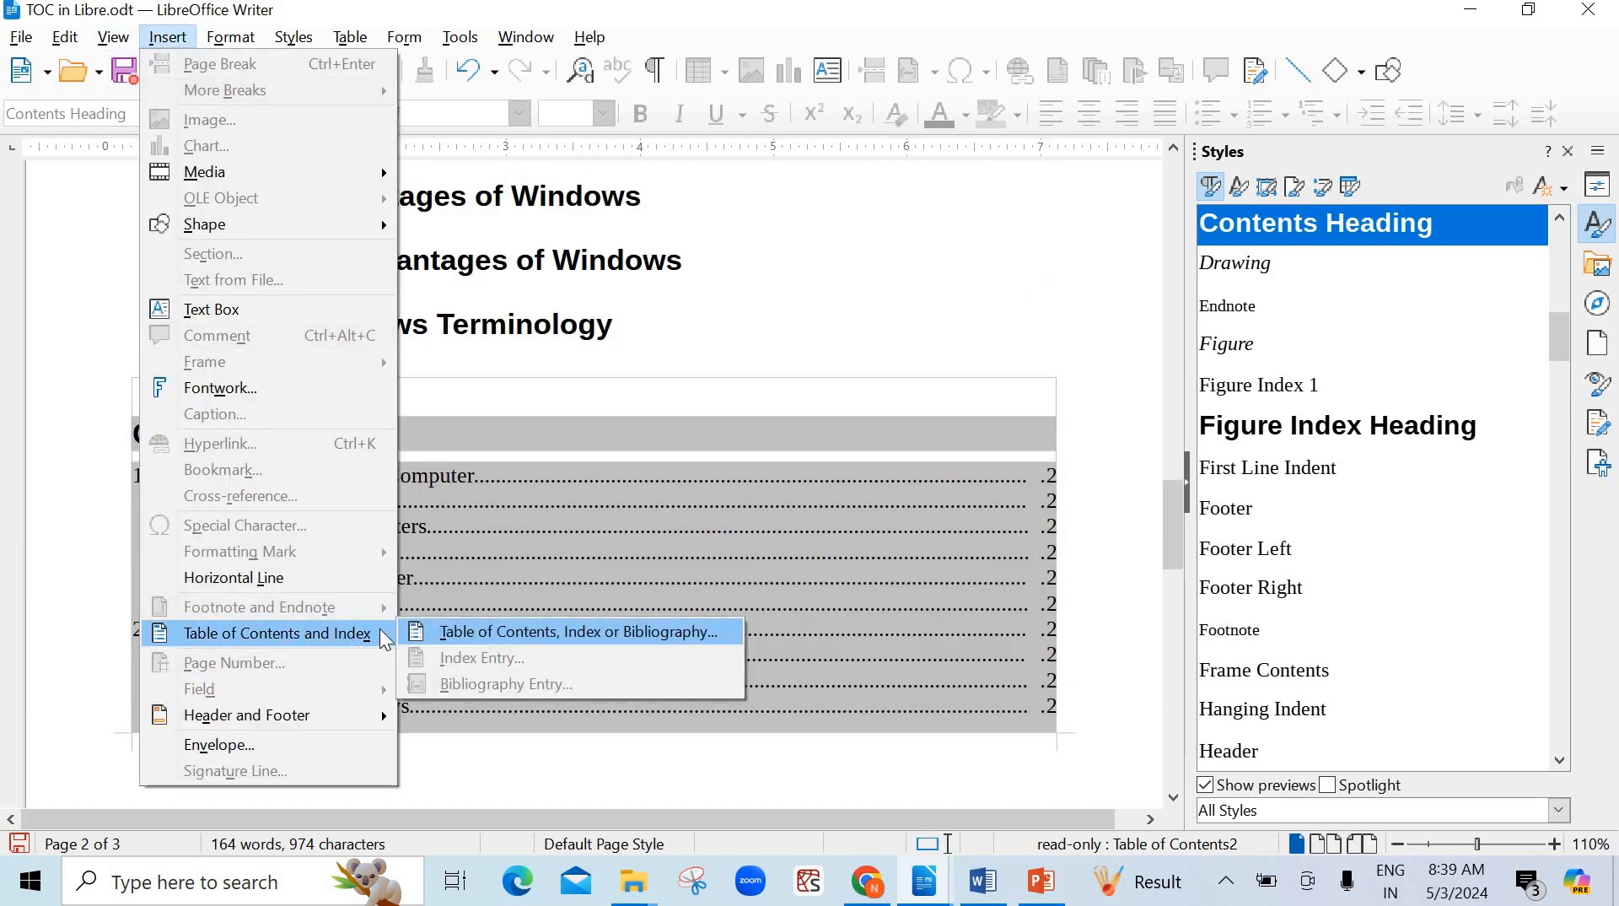
click(457, 632)
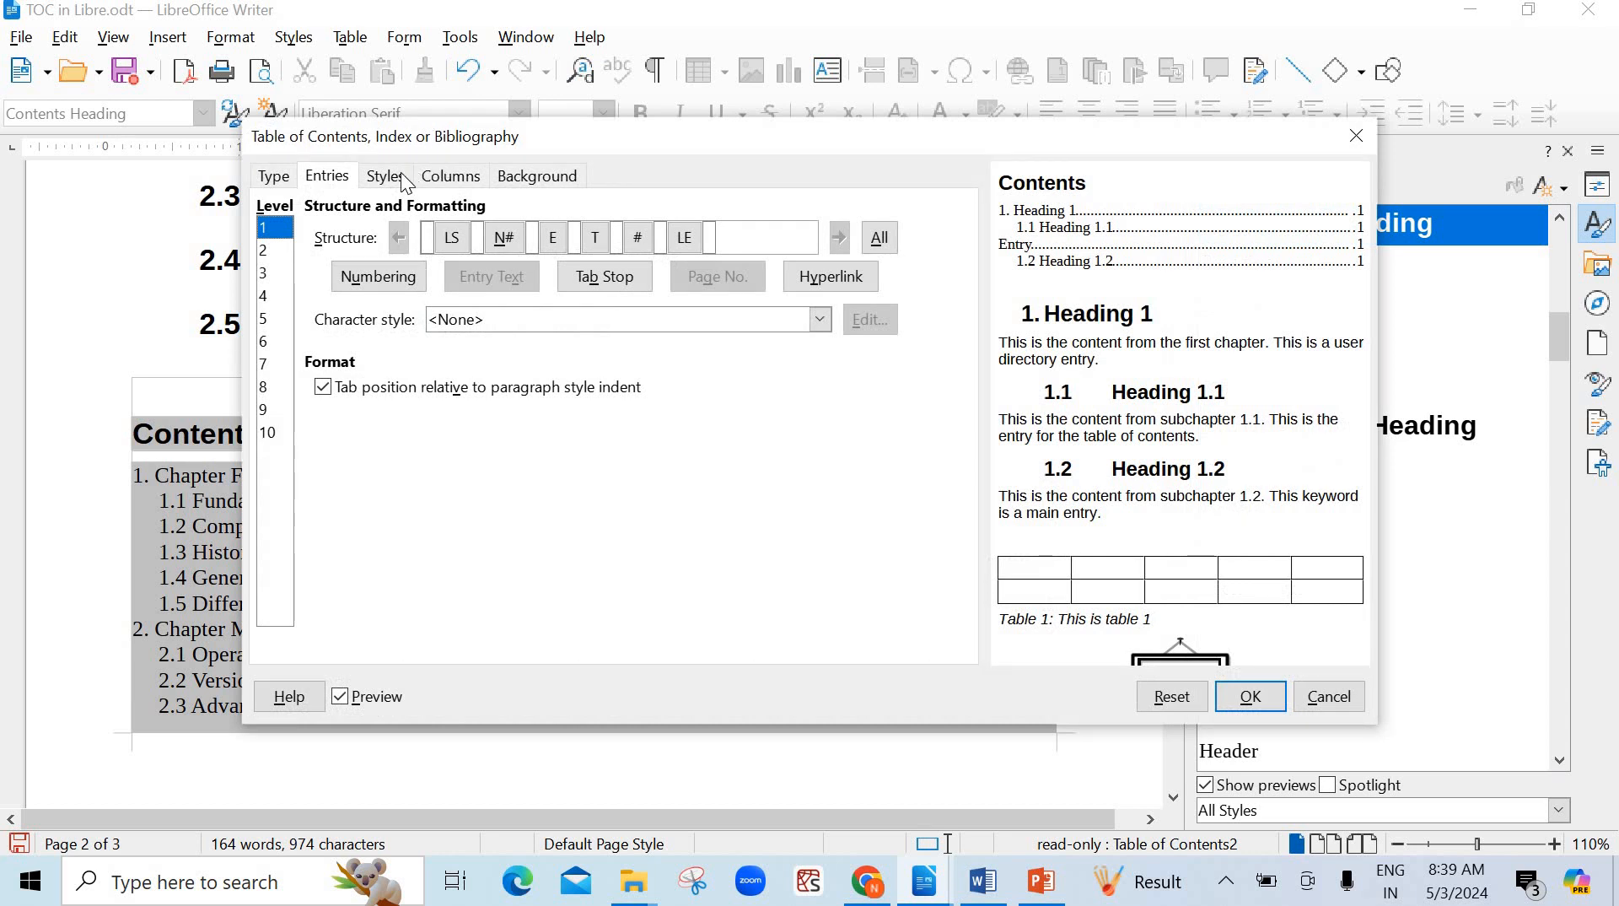
click(403, 183)
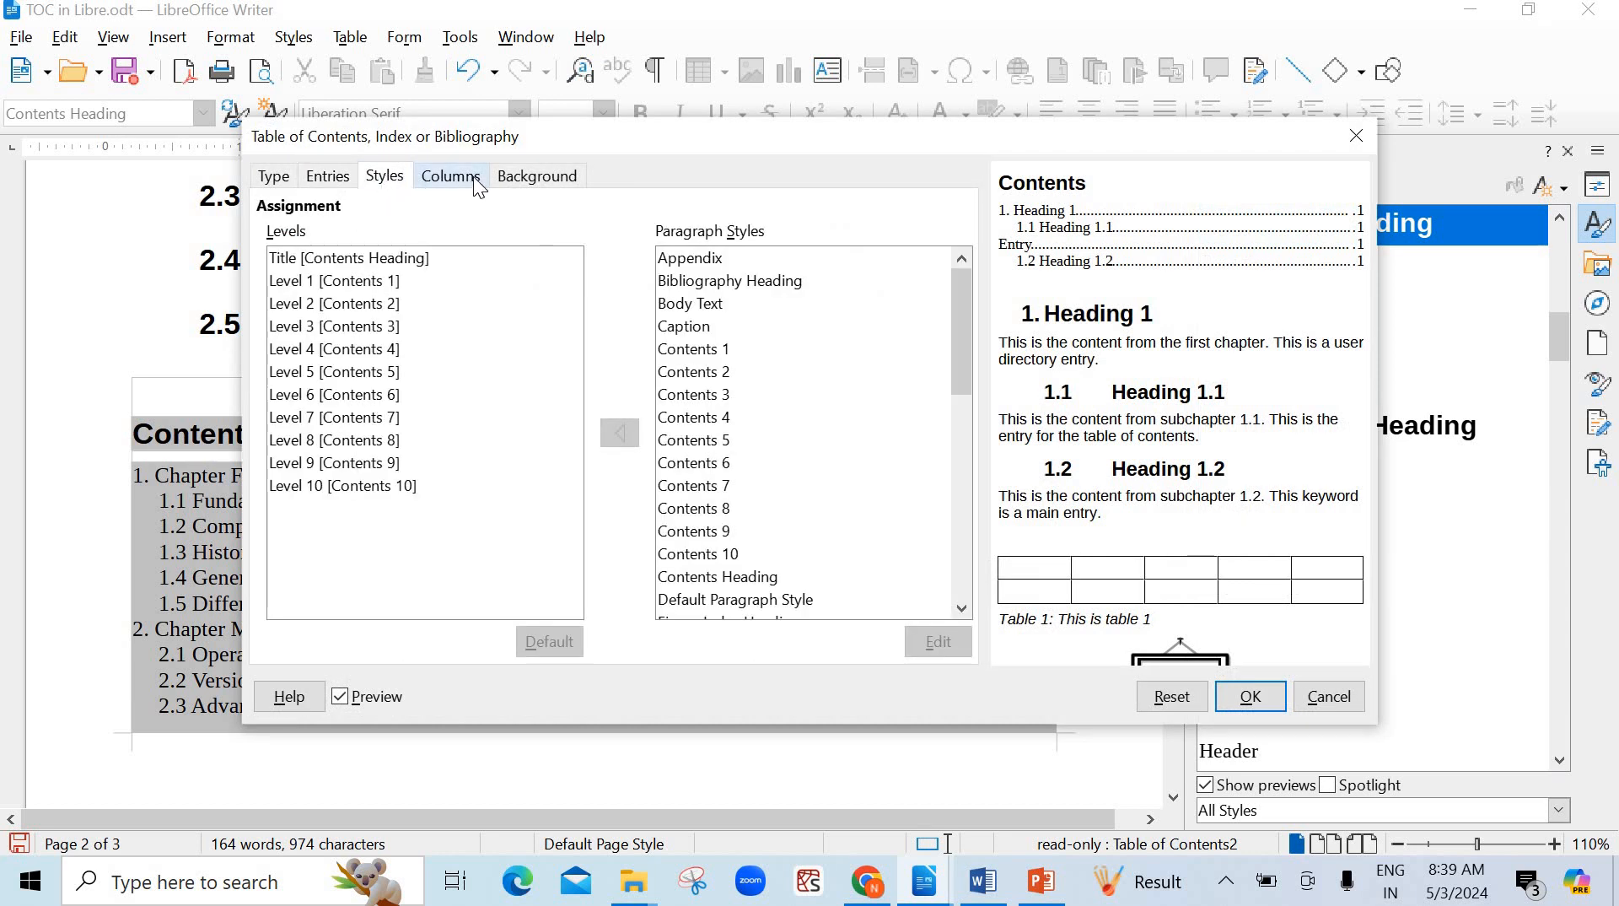
click(451, 177)
click(404, 229)
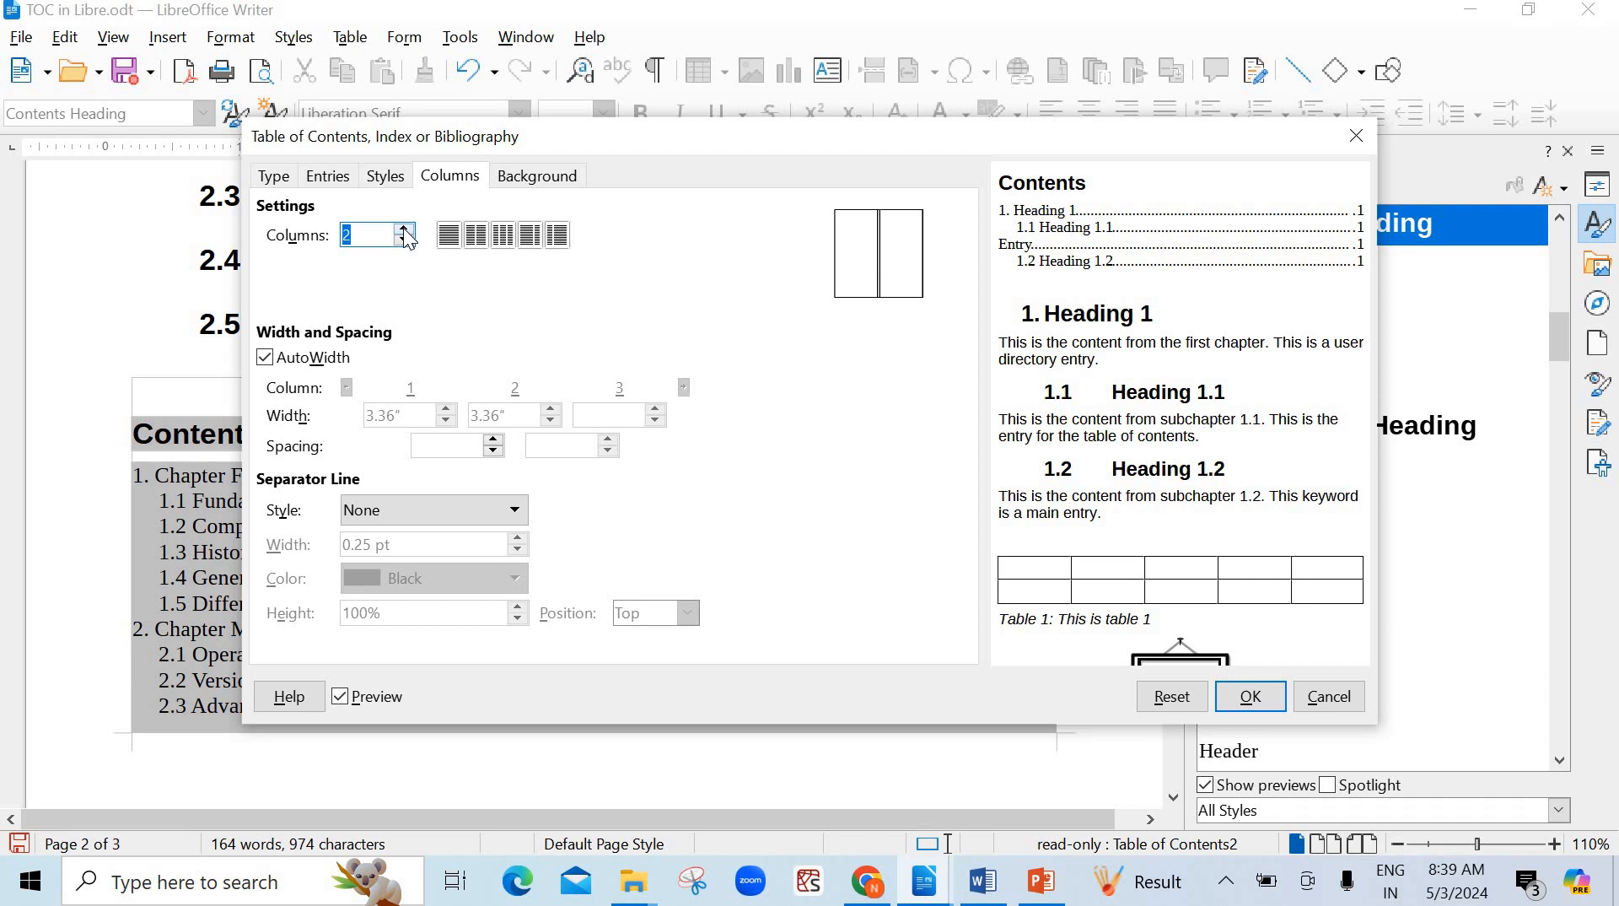
click(1250, 696)
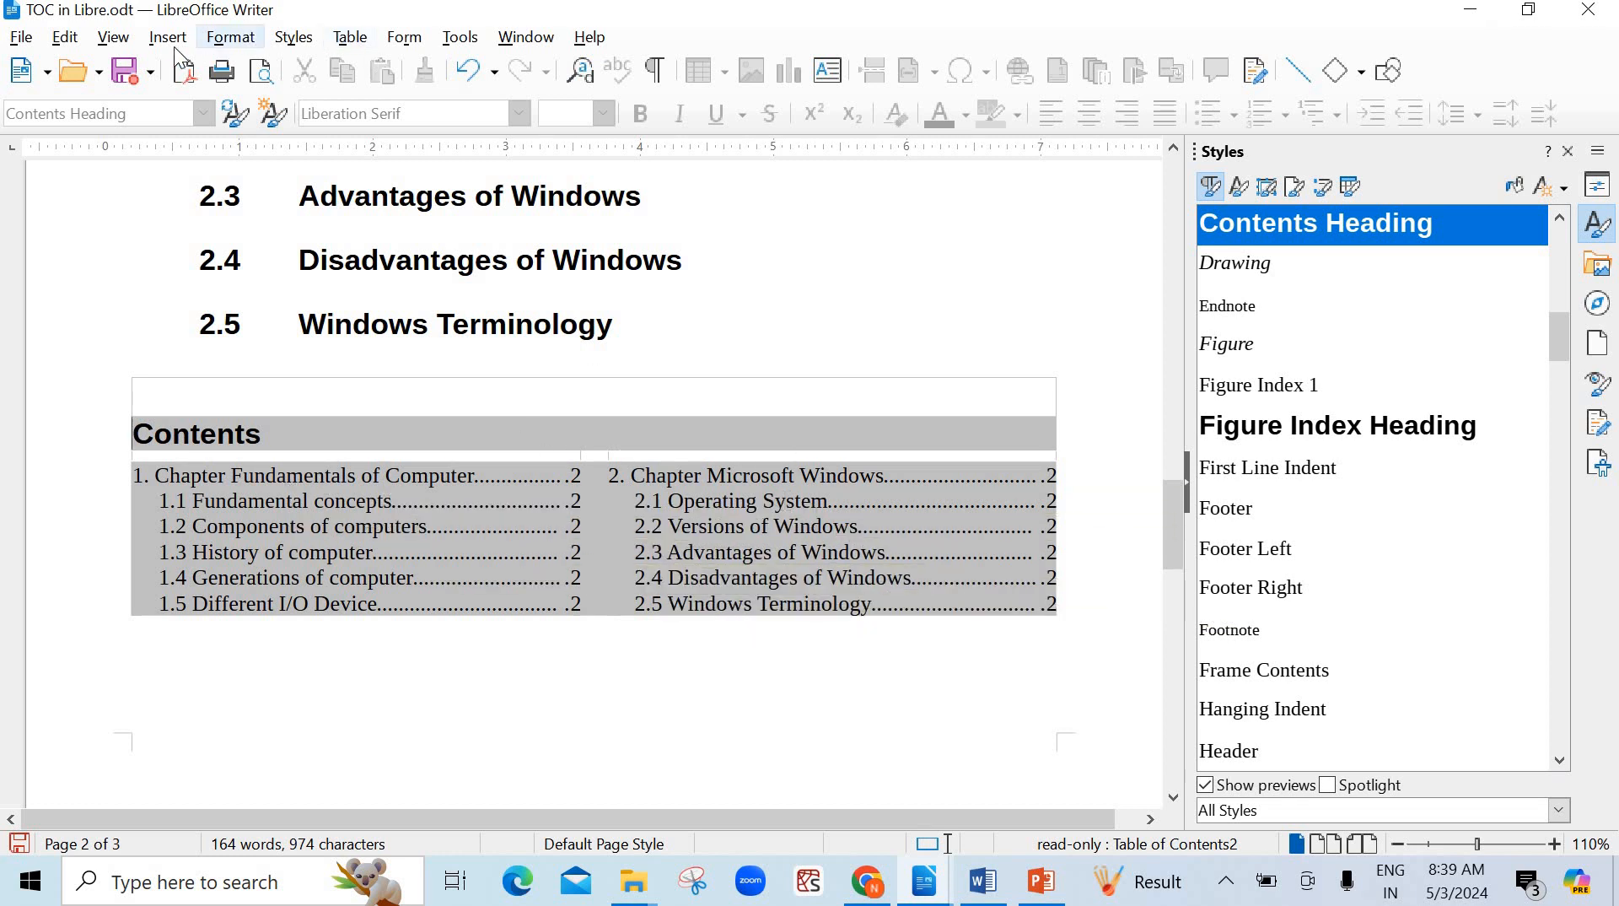
- Insert another "Contents" table in the empty last paragraph, with a solid yellow background color
click(1127, 630)
scroll(686, 556, down, 7)
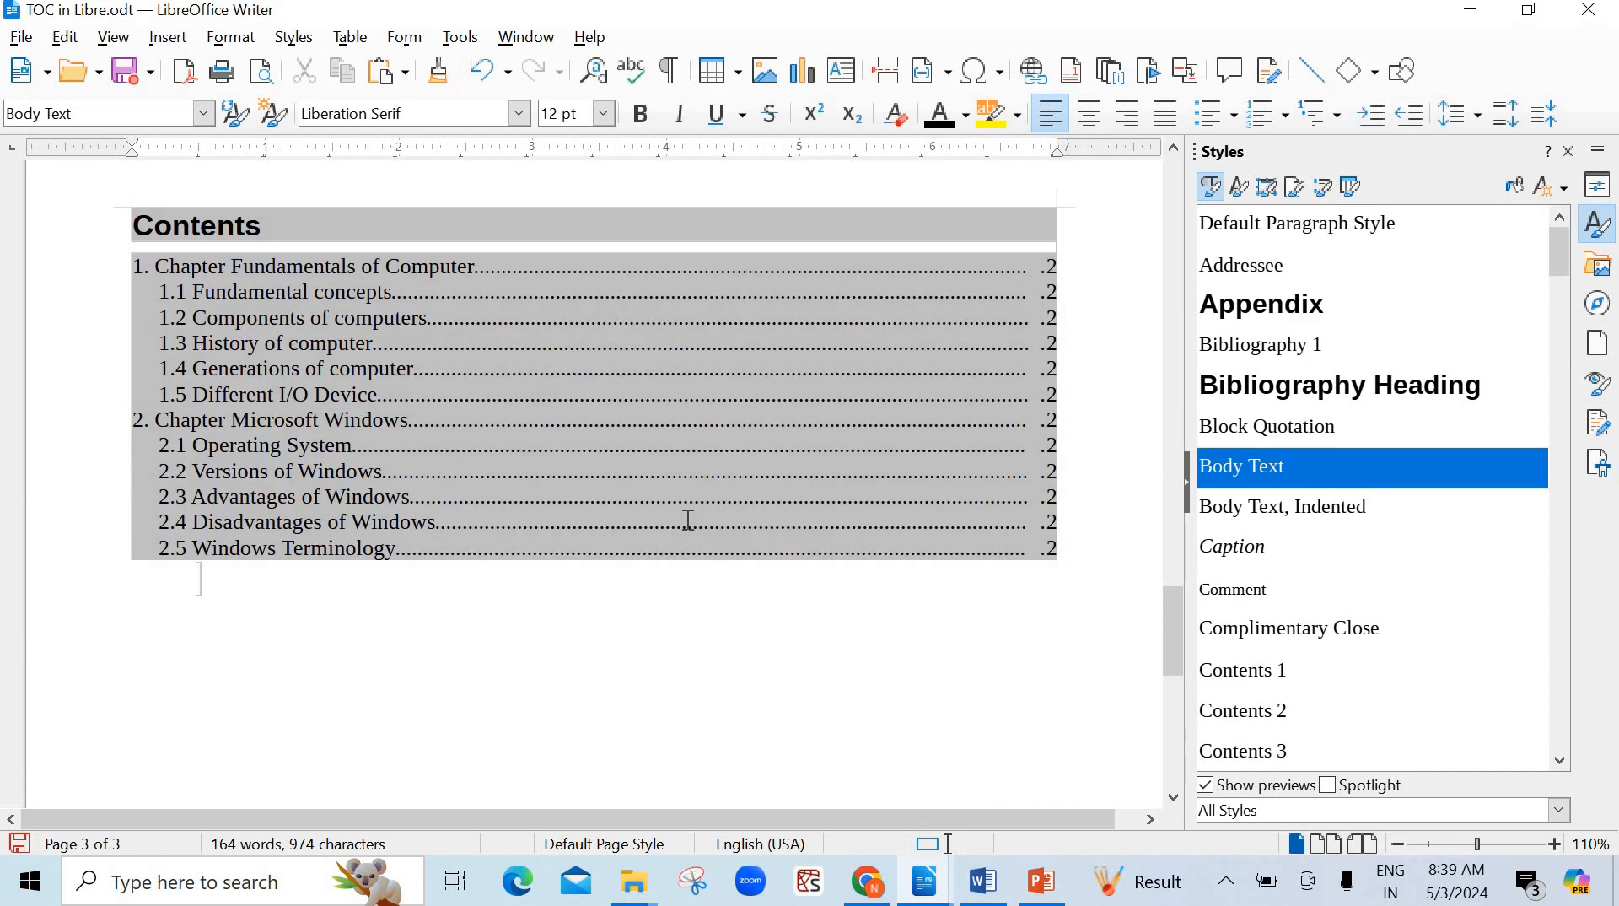
scroll(688, 520, down, 2)
click(381, 448)
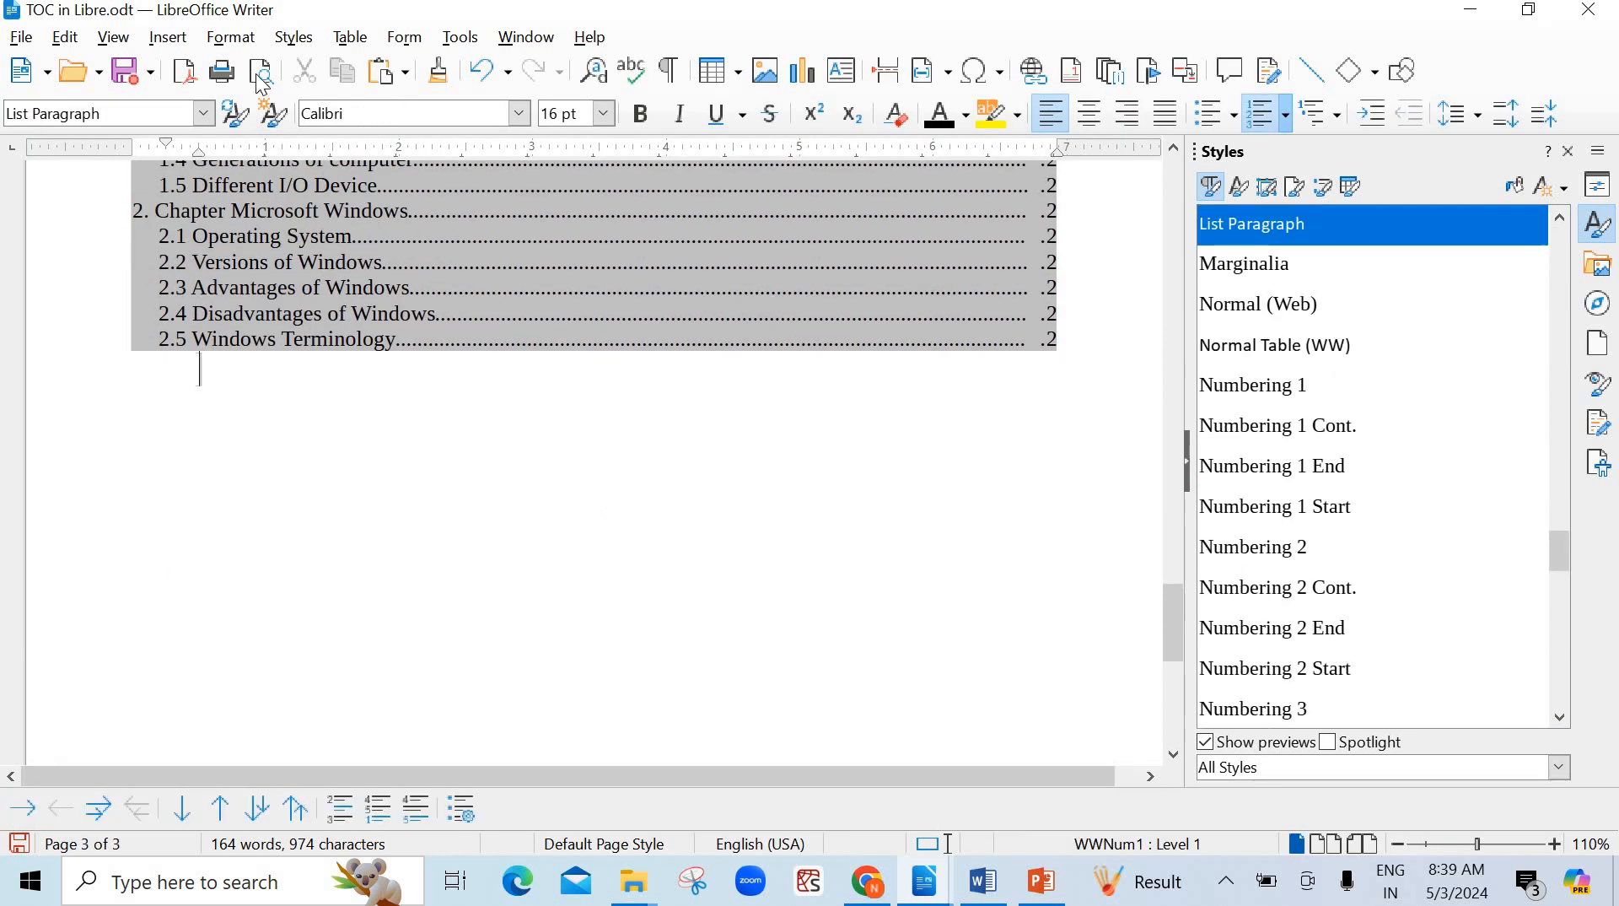
click(168, 37)
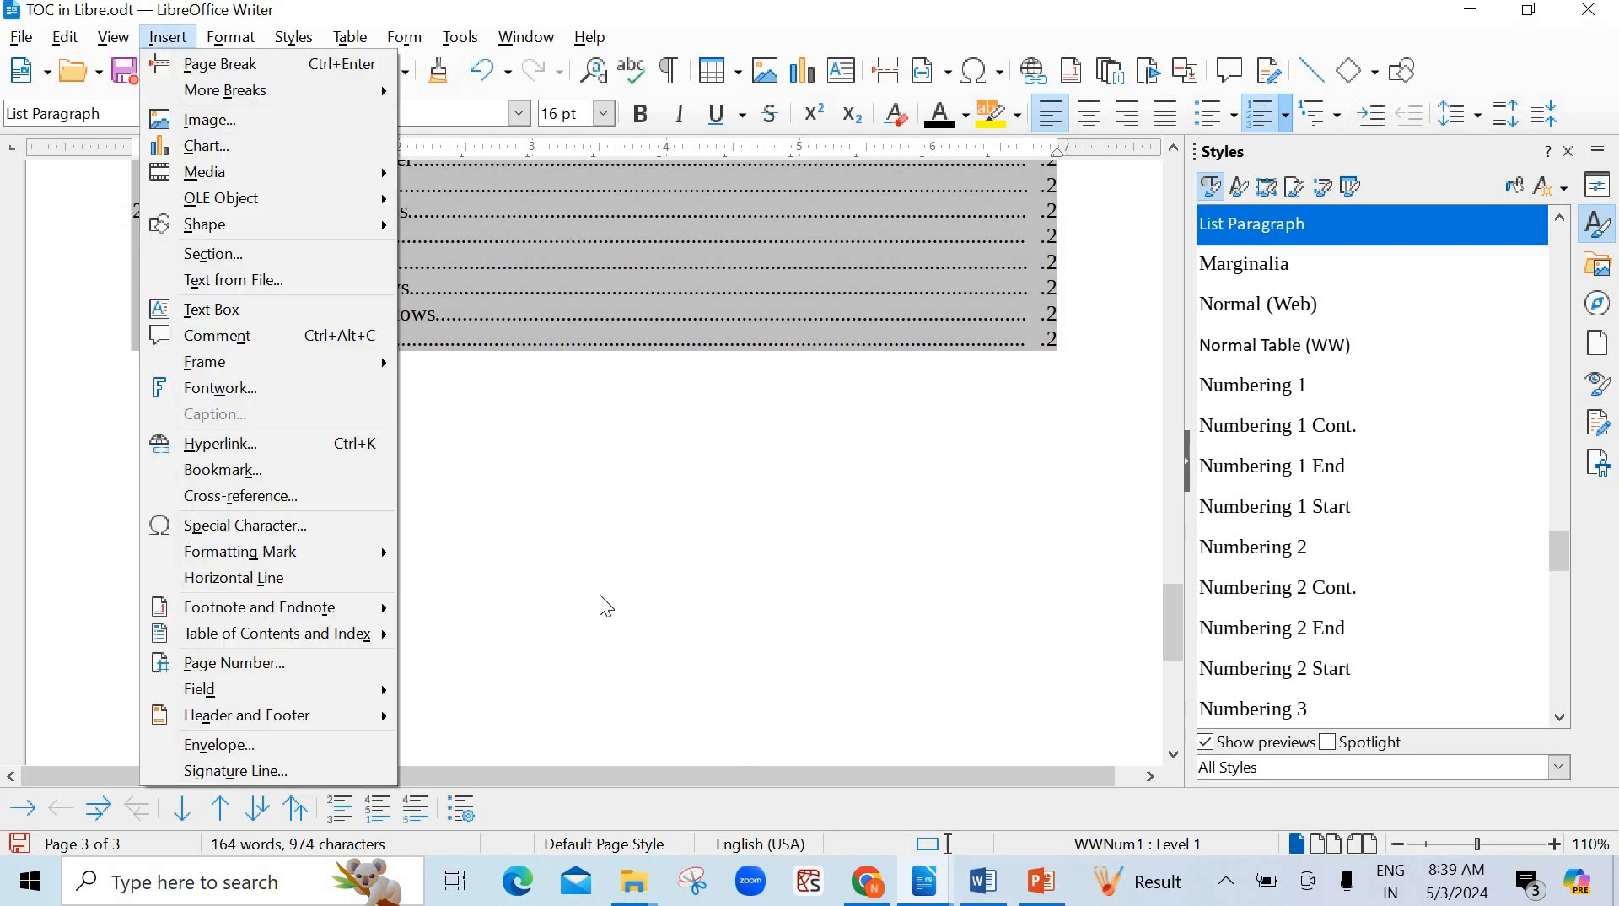
mouse_move(304, 643)
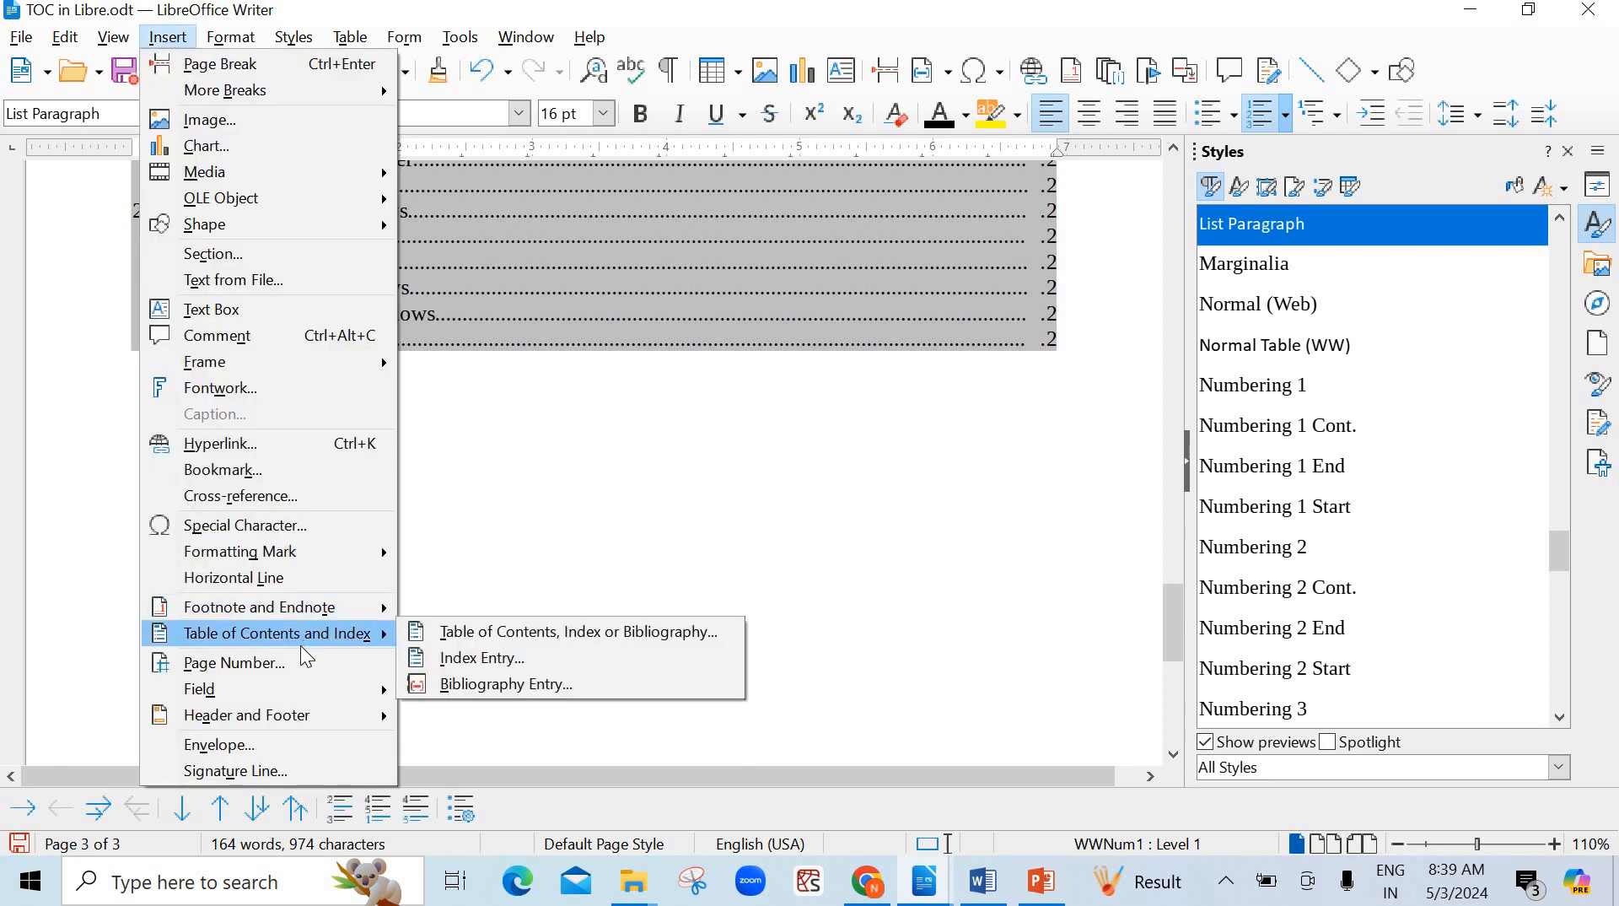
click(474, 634)
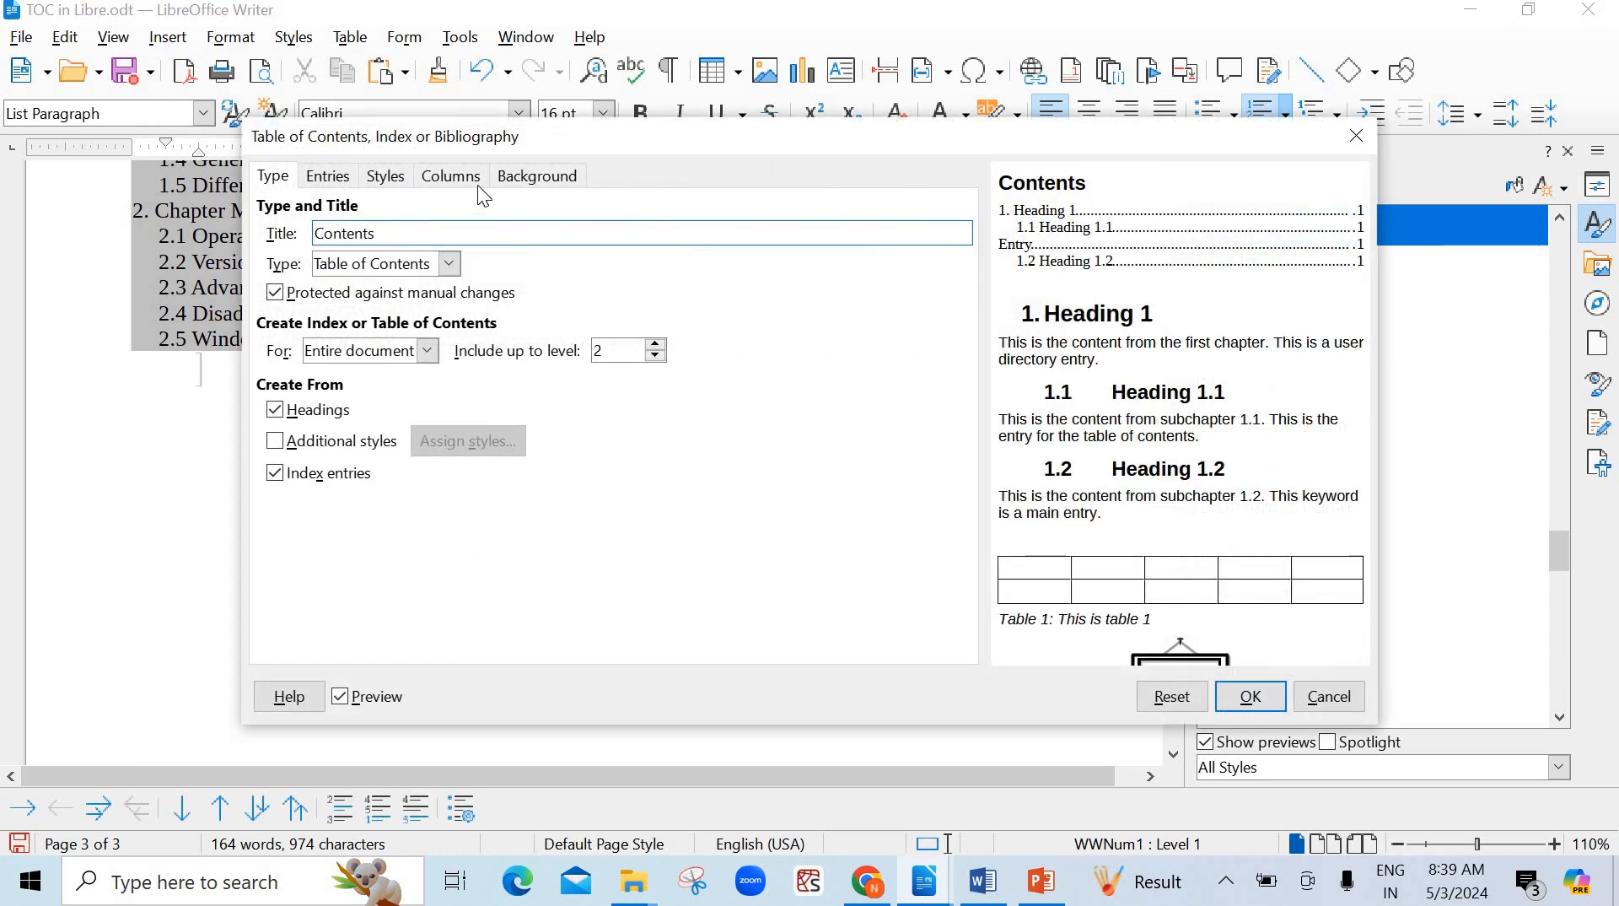
click(537, 182)
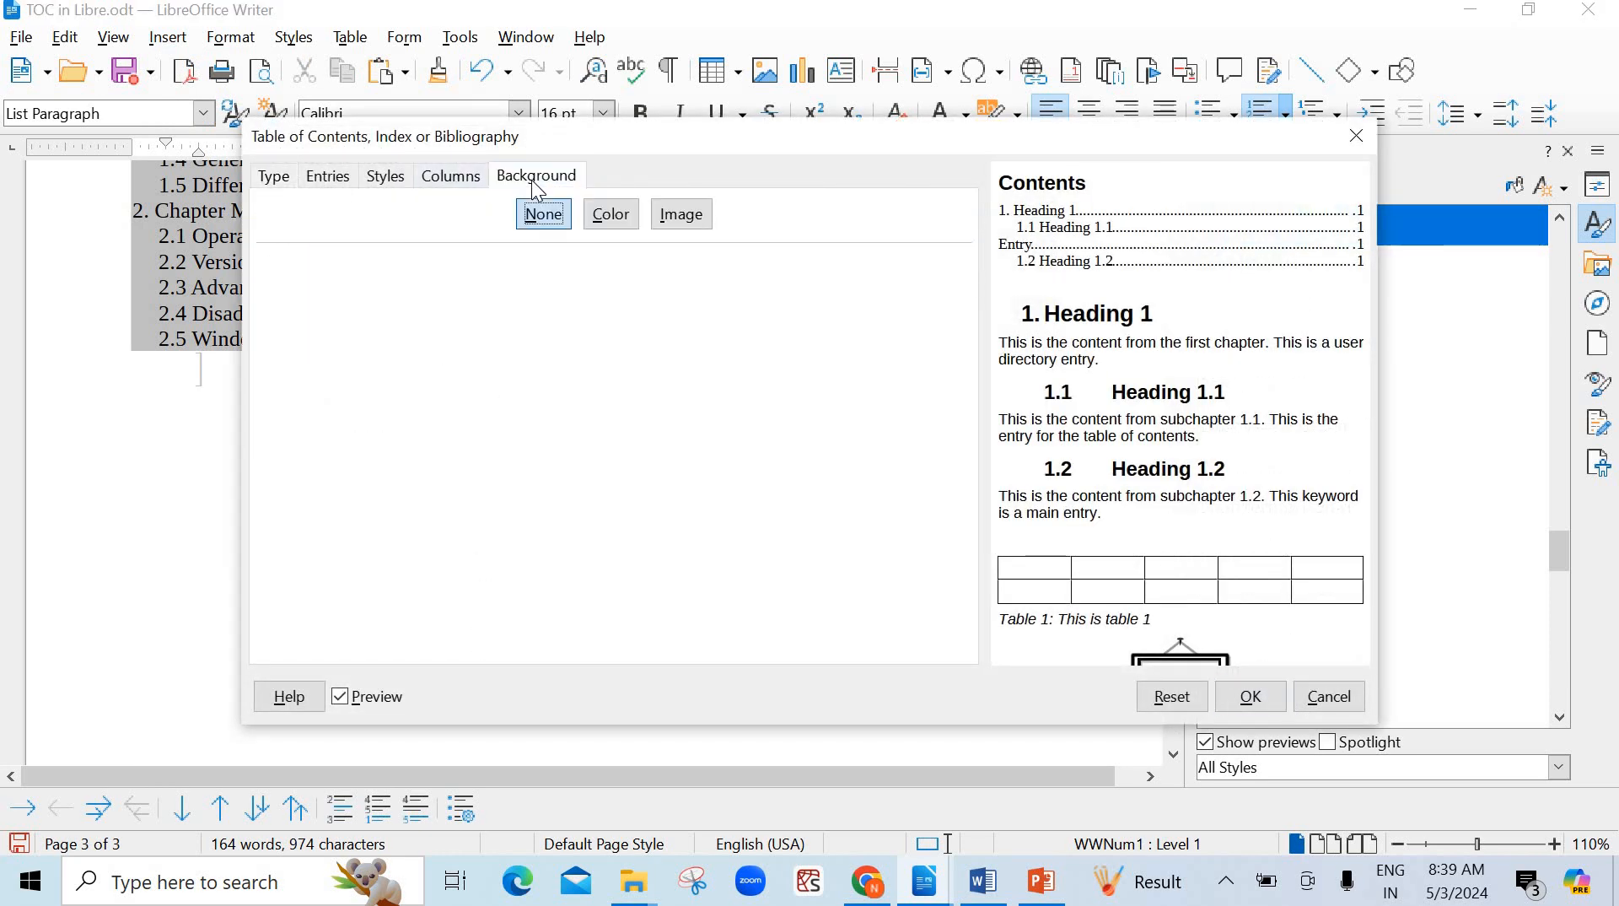
click(627, 221)
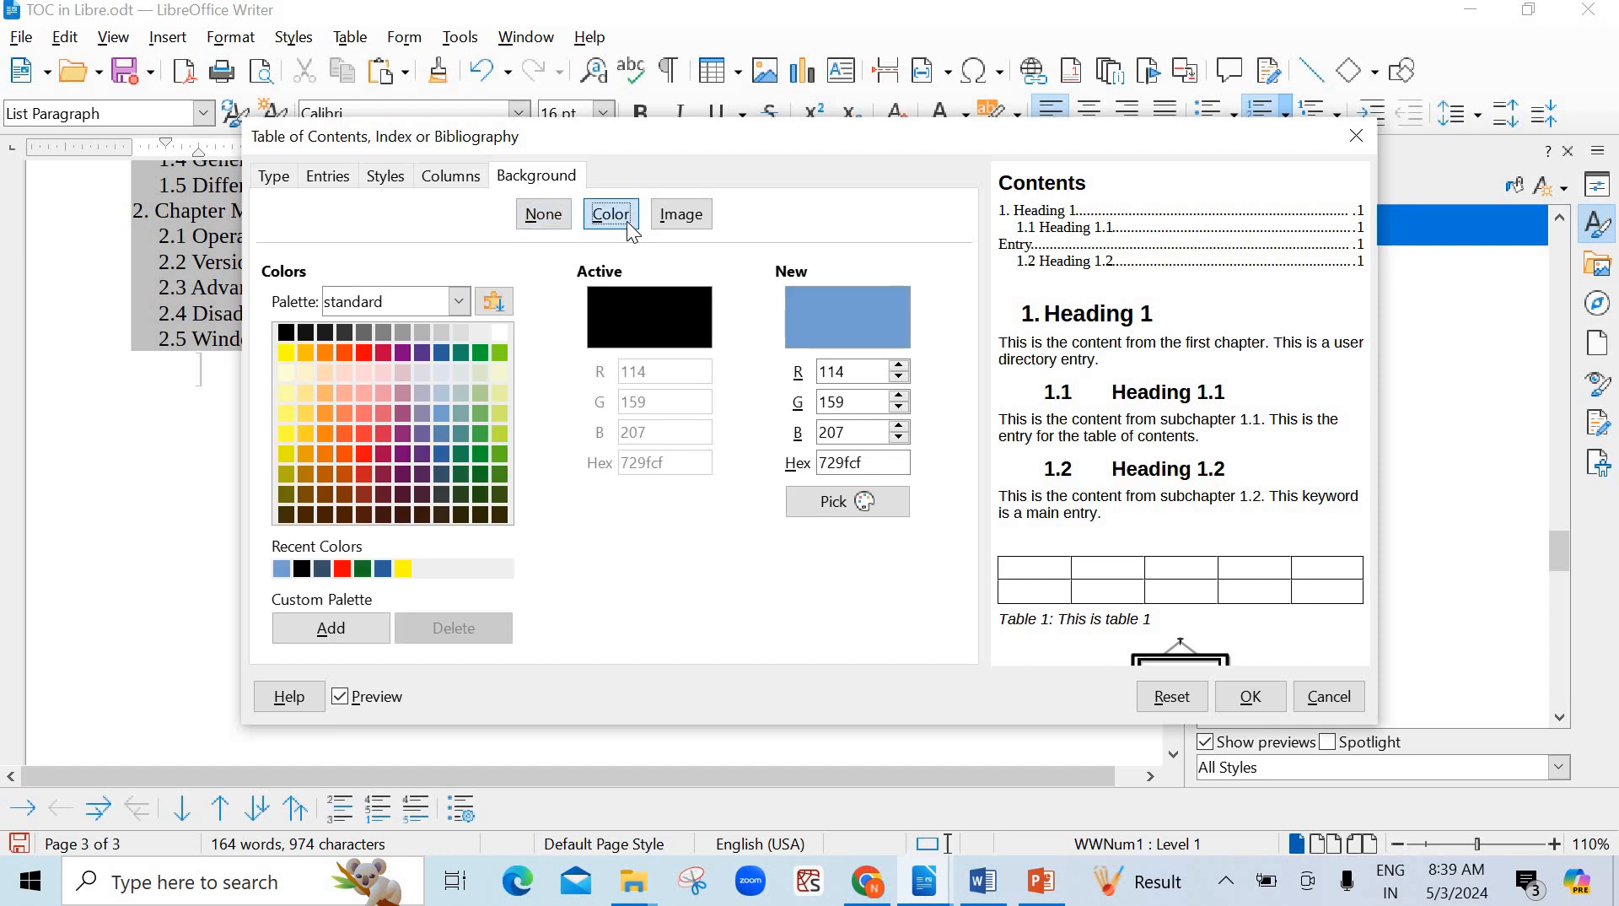
click(287, 354)
click(1259, 708)
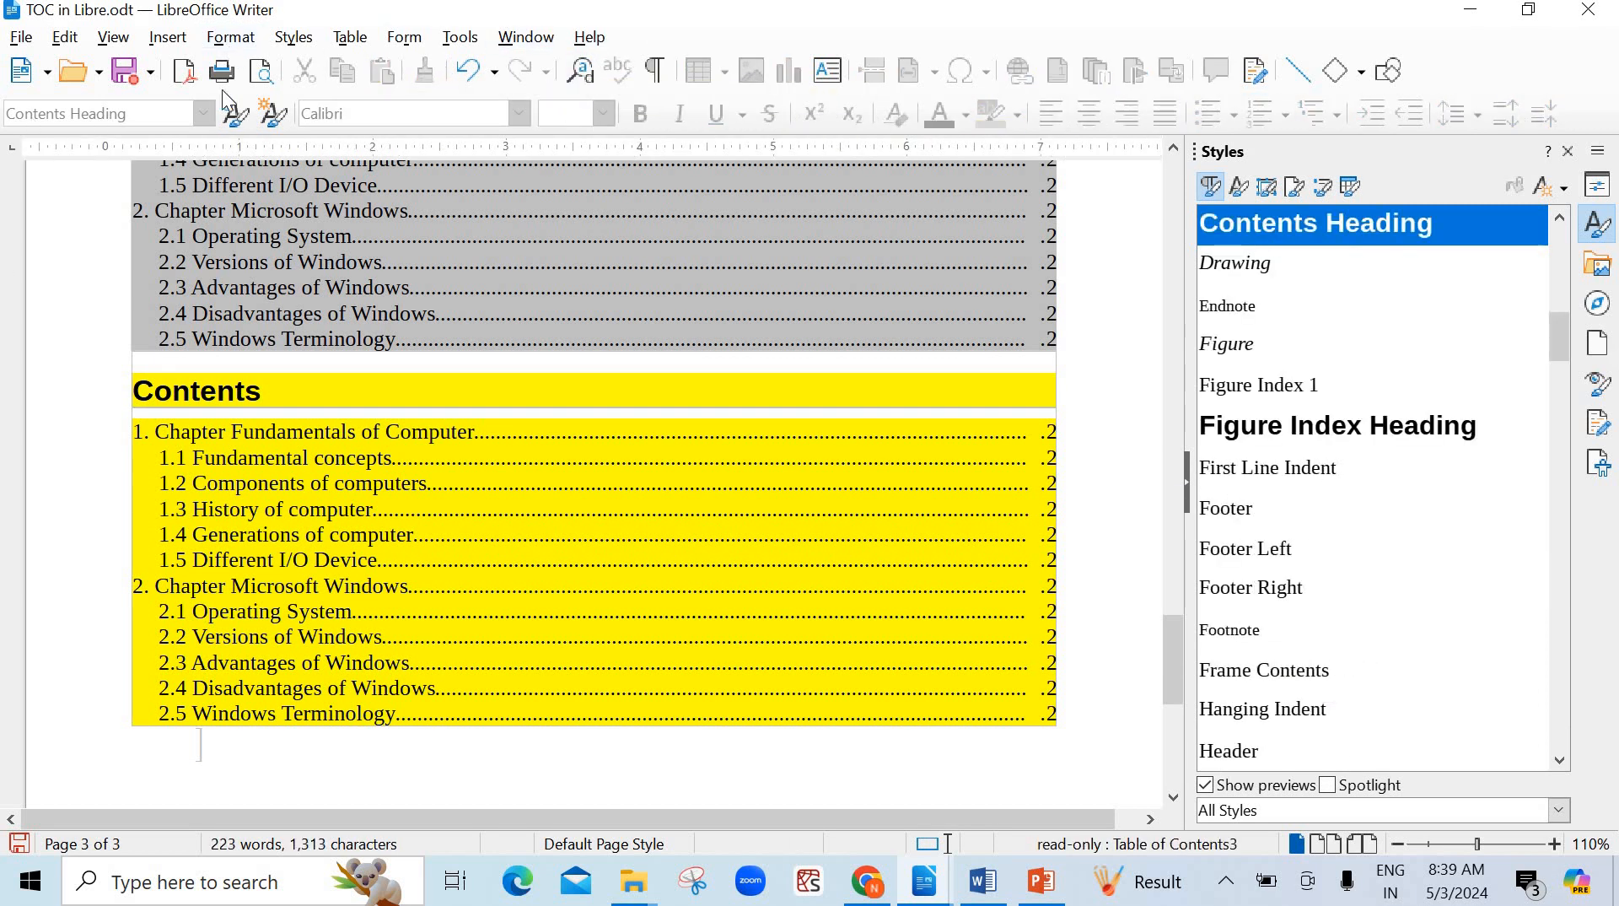
- Insert a further "Contents" table below the yellow one, using the tiled light grey marbled texture image as its background
click(297, 765)
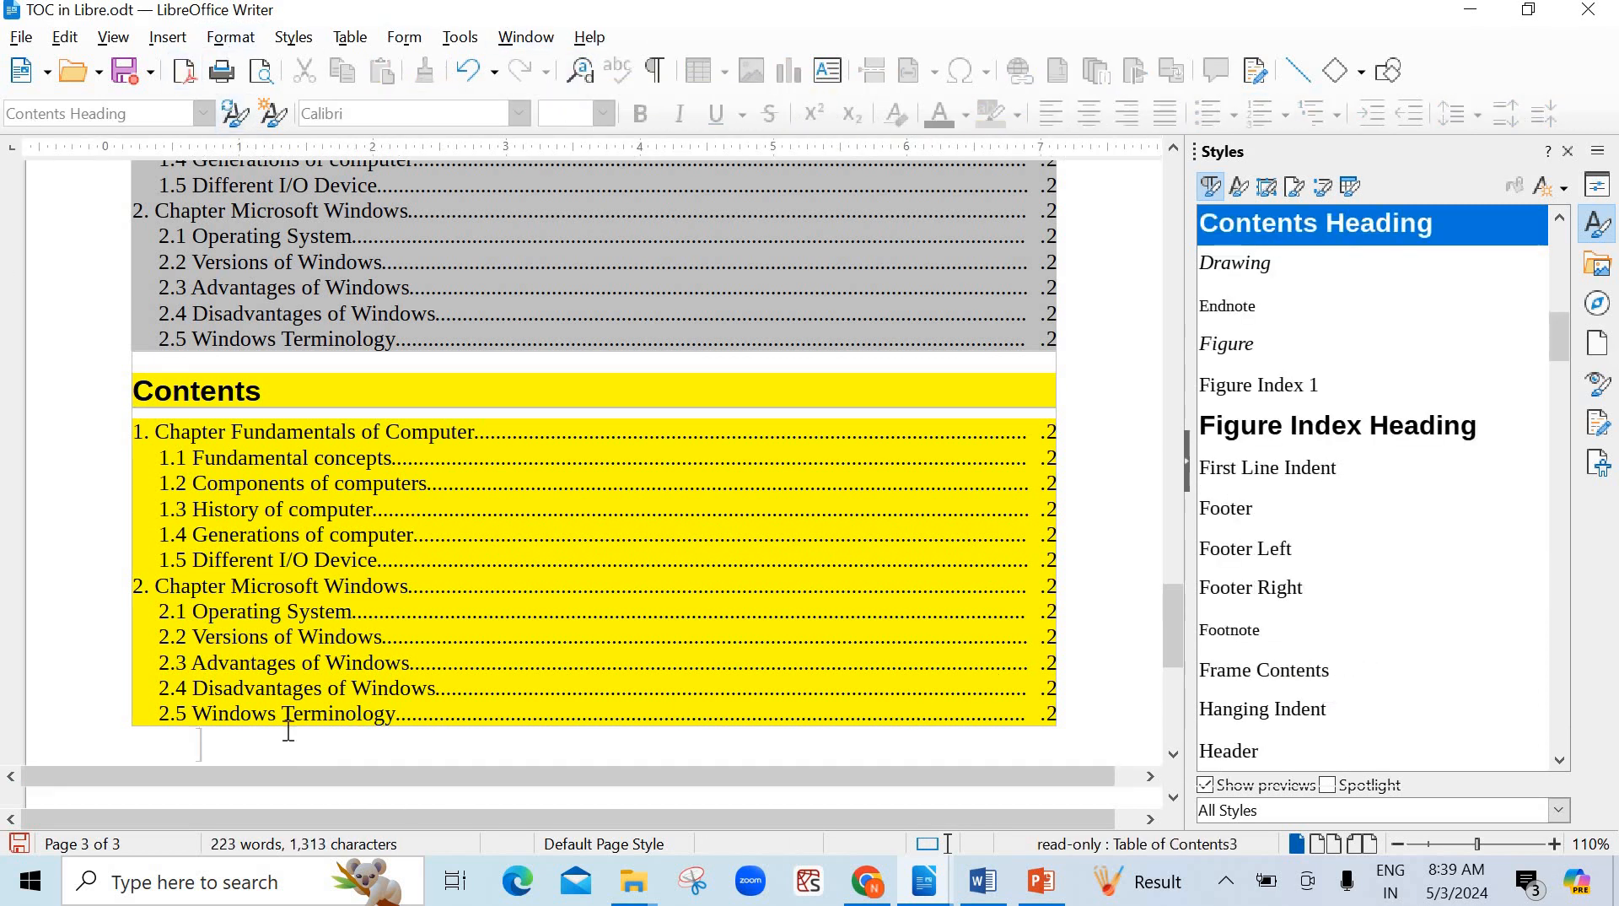
click(171, 38)
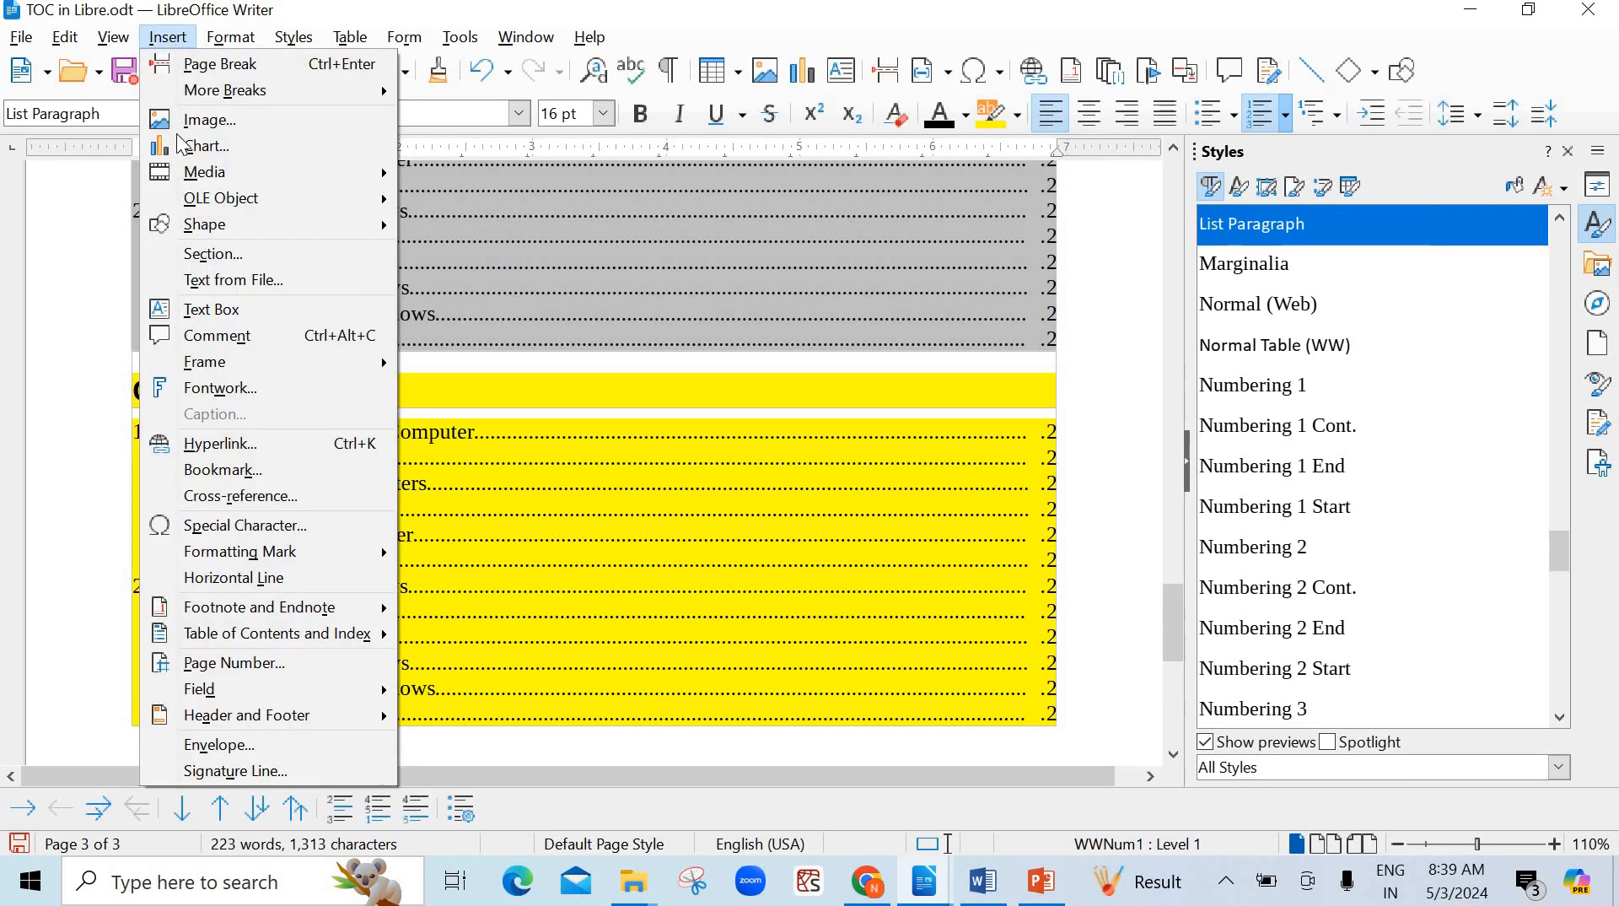
mouse_move(286, 639)
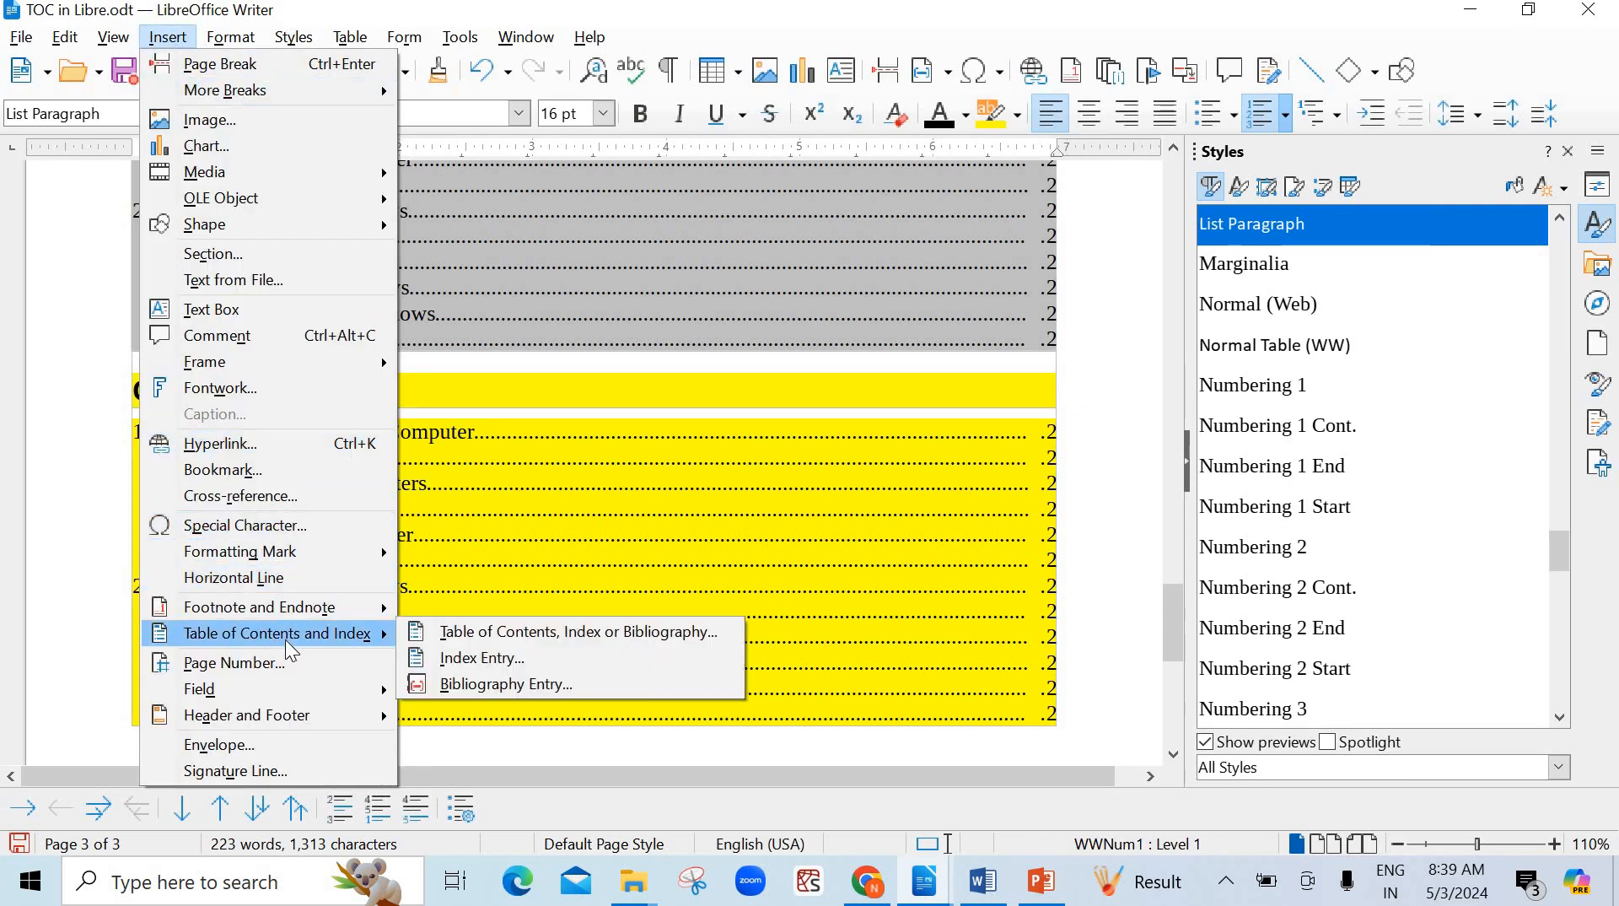
click(461, 638)
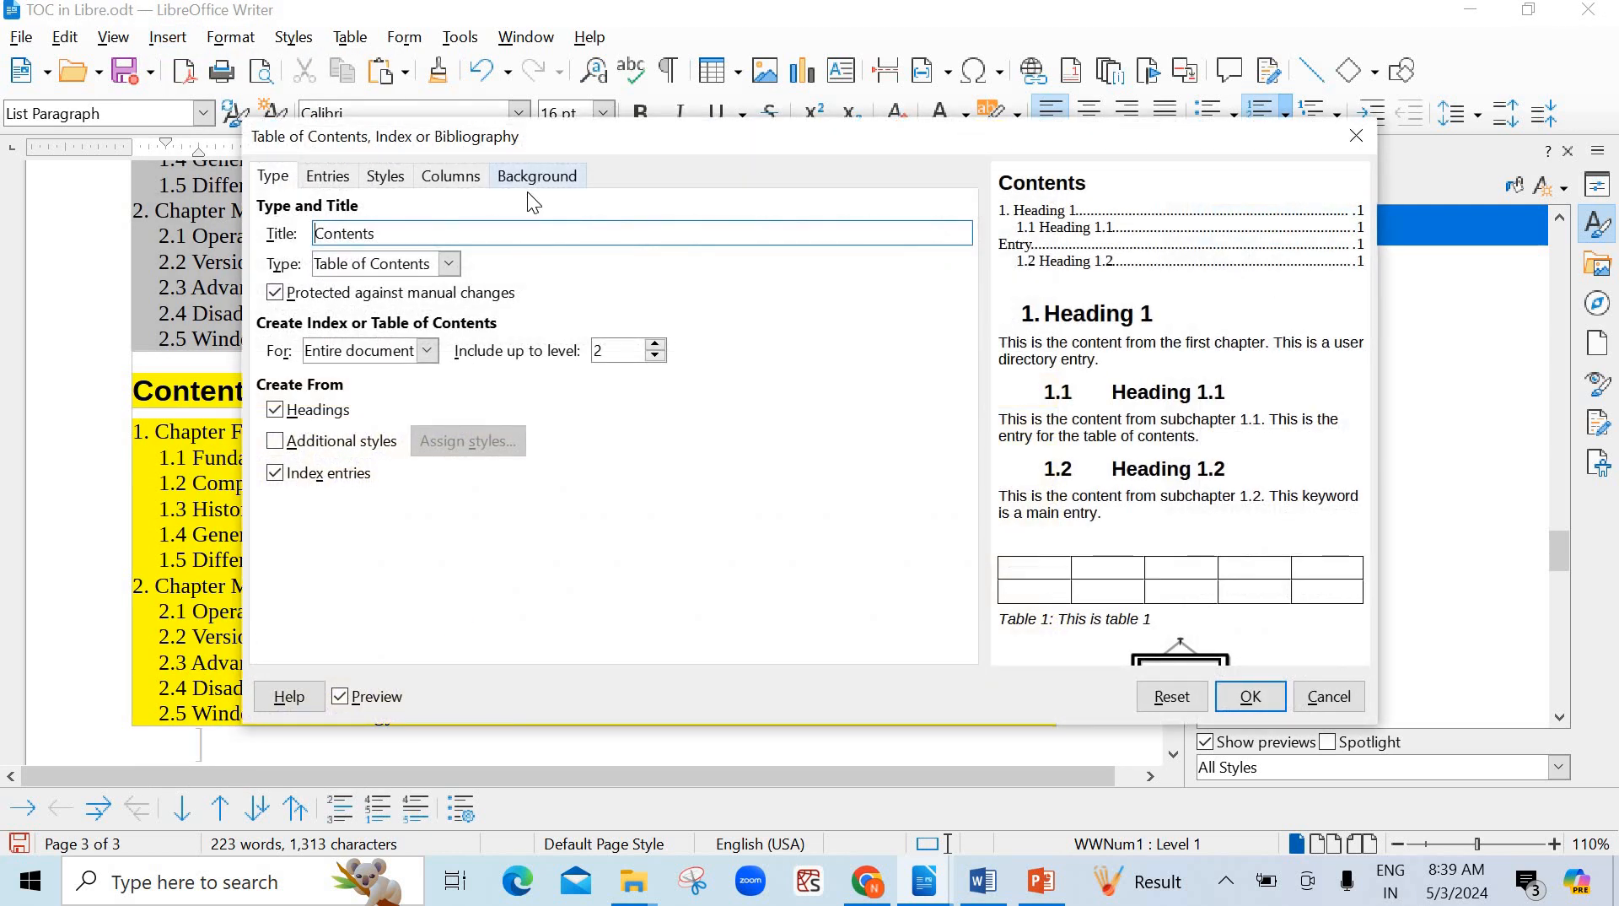
click(541, 179)
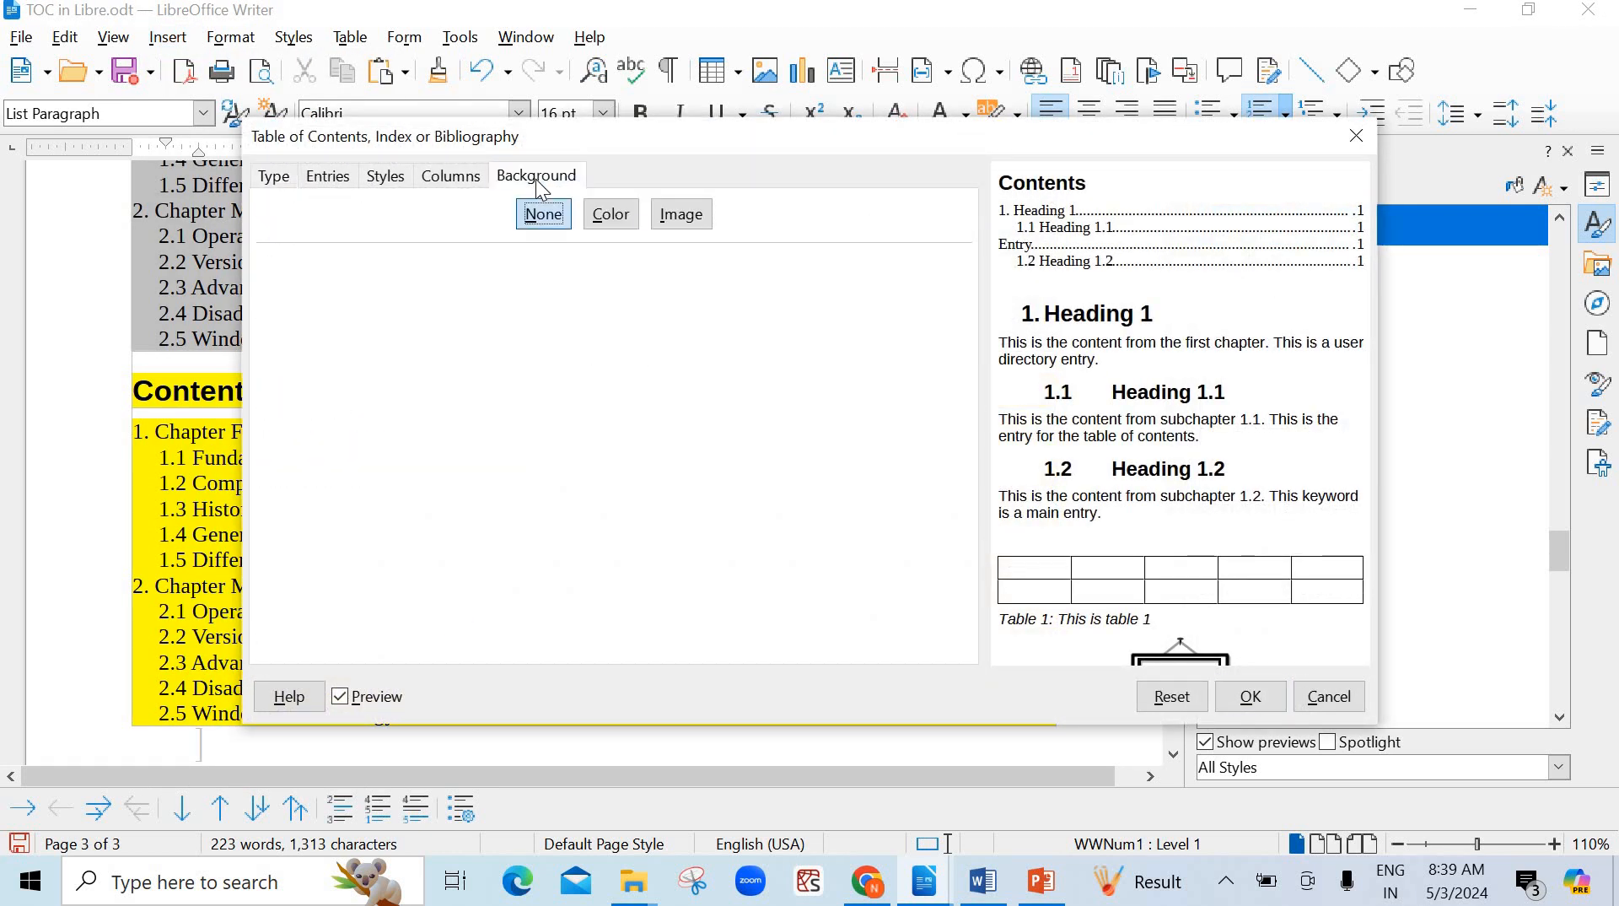
click(679, 226)
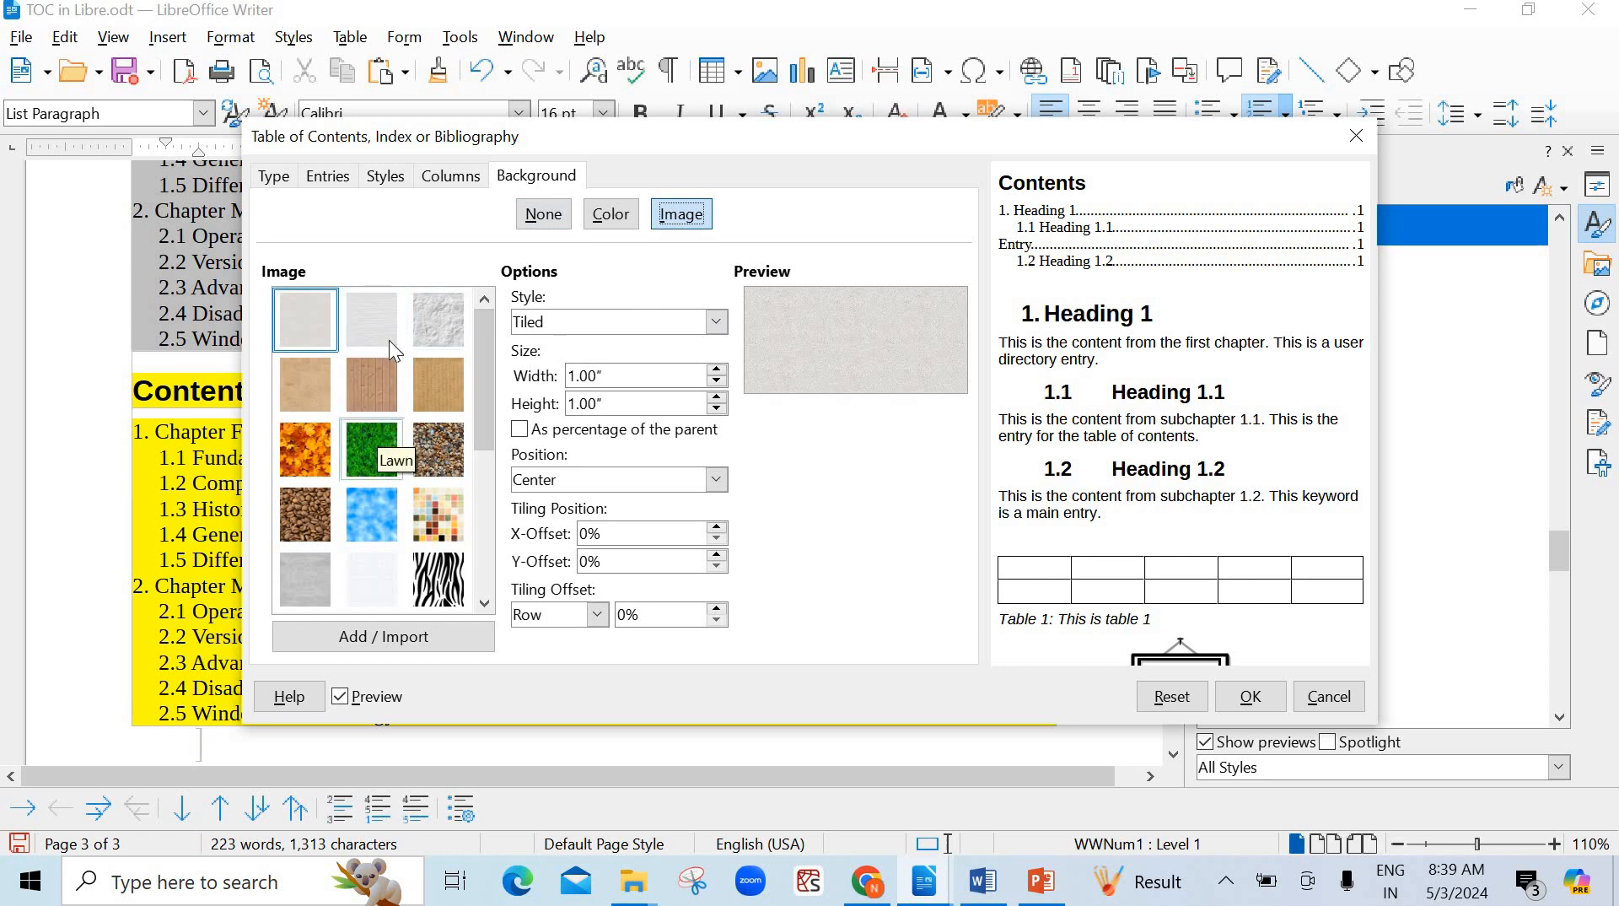
click(371, 320)
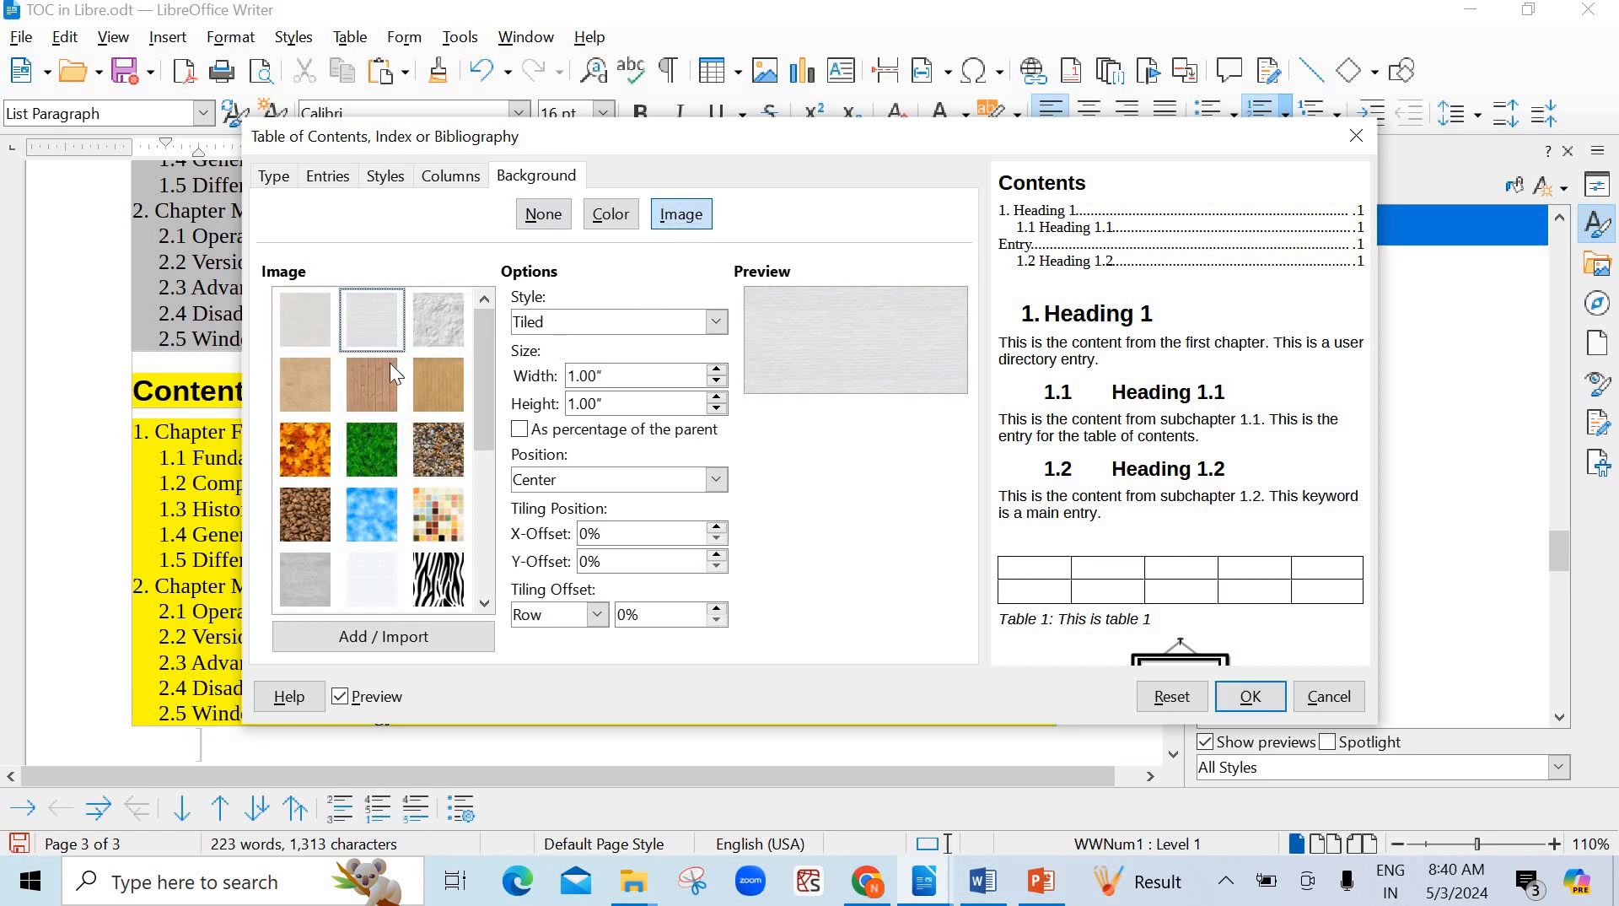
scroll(390, 363, down, 3)
click(426, 449)
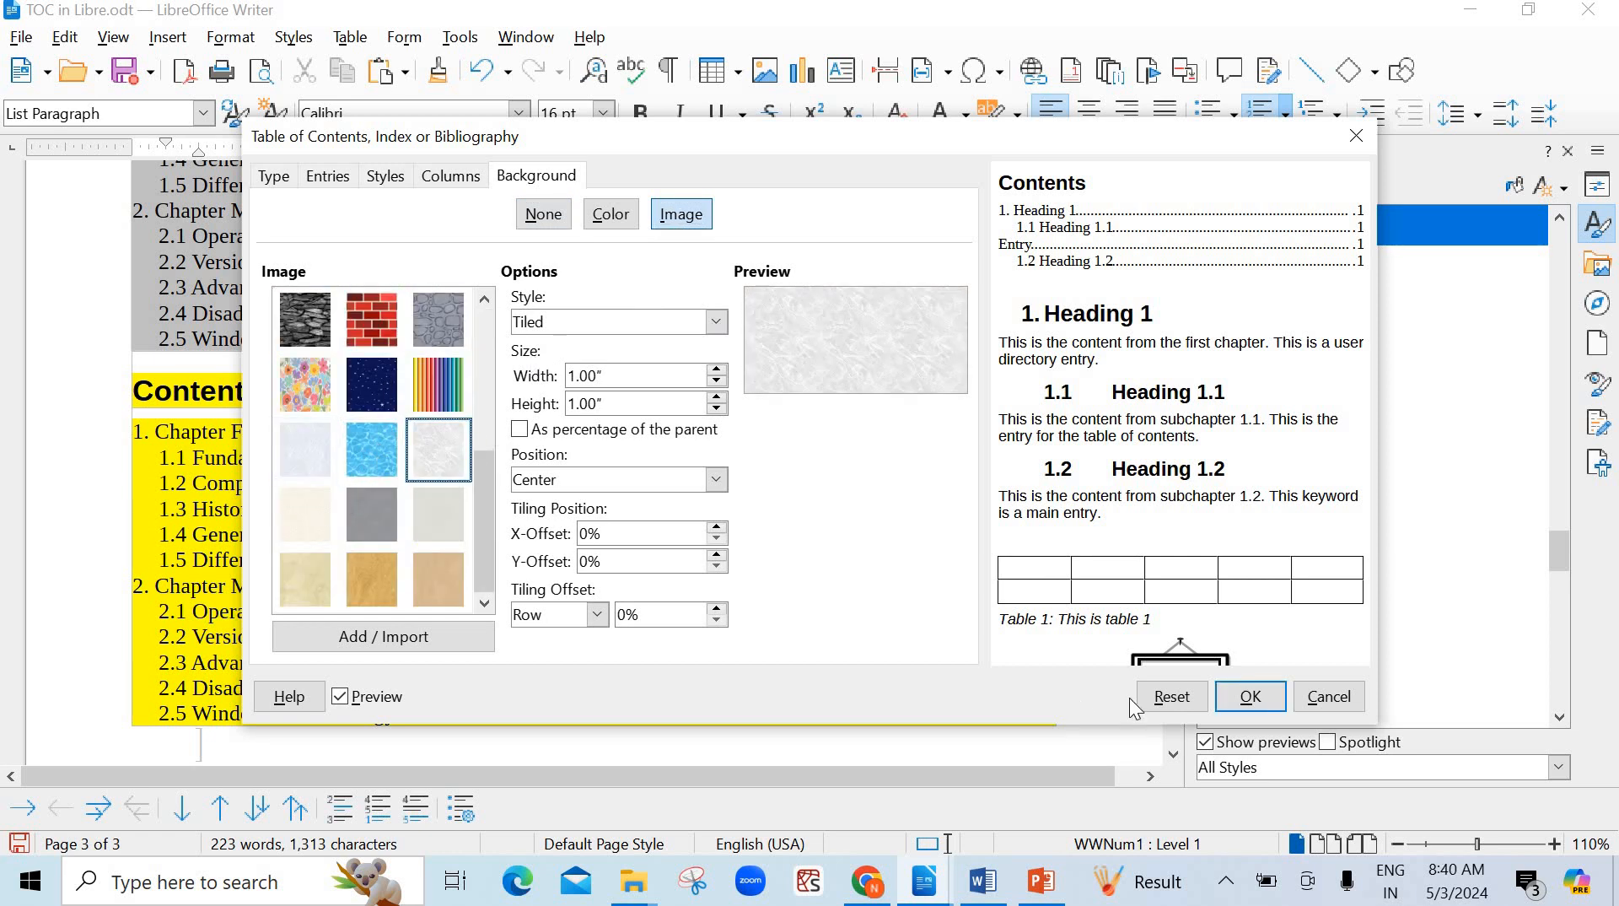
click(1250, 697)
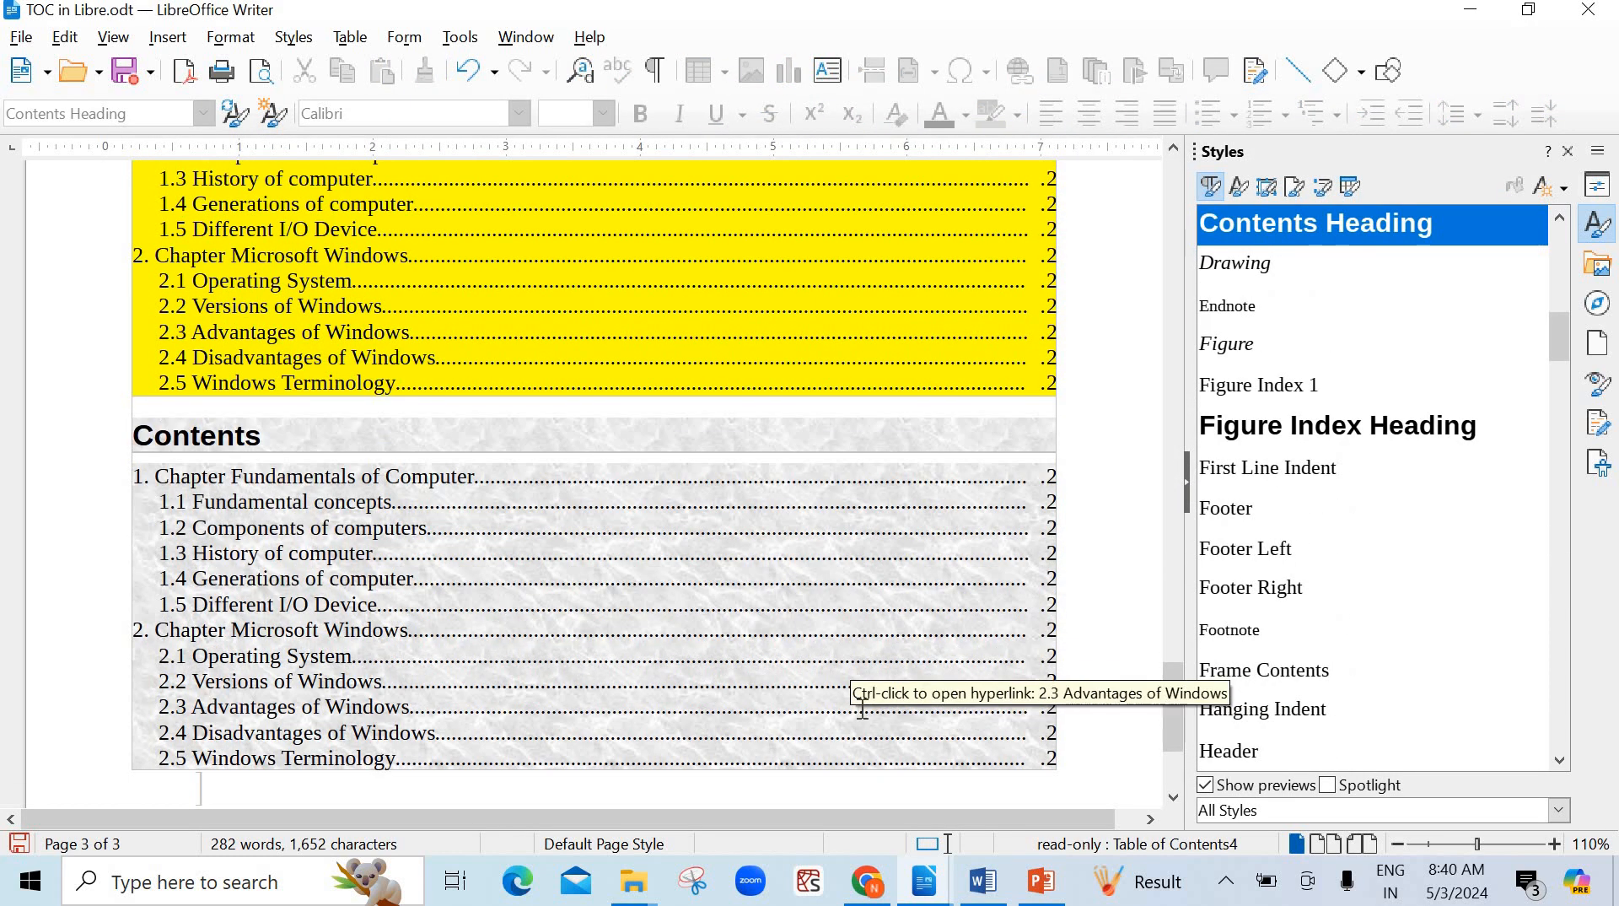
- Add two lines reading "Hardware" and "Software" below the heading "Components of computers" in chapter 1
scroll(767, 679, up, 15)
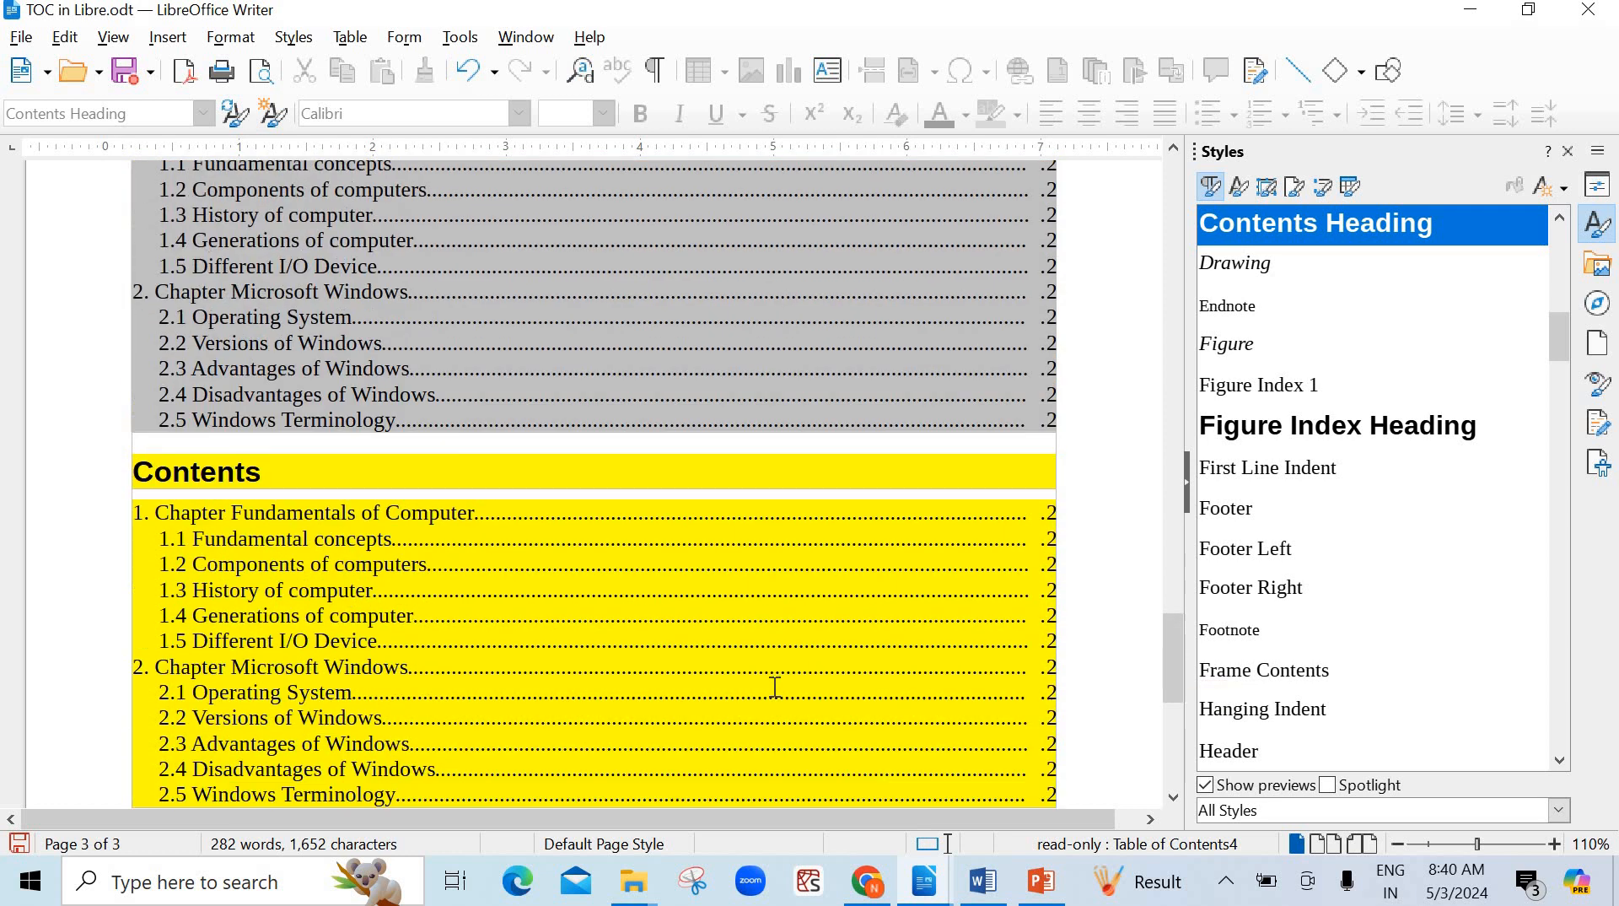
scroll(749, 666, up, 3)
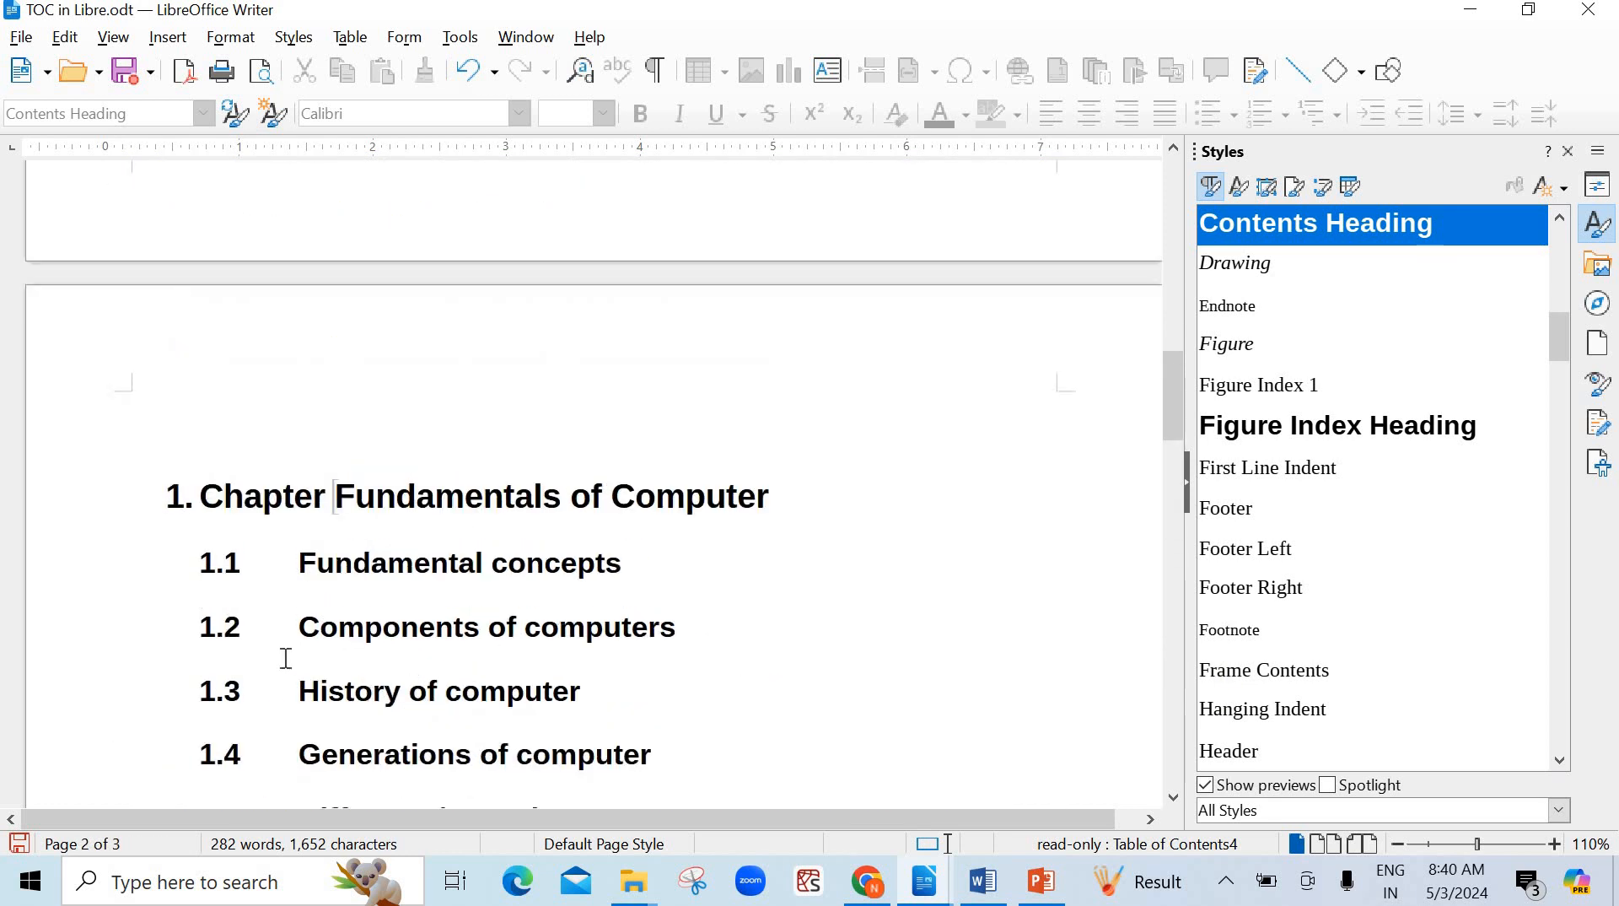
click(693, 634)
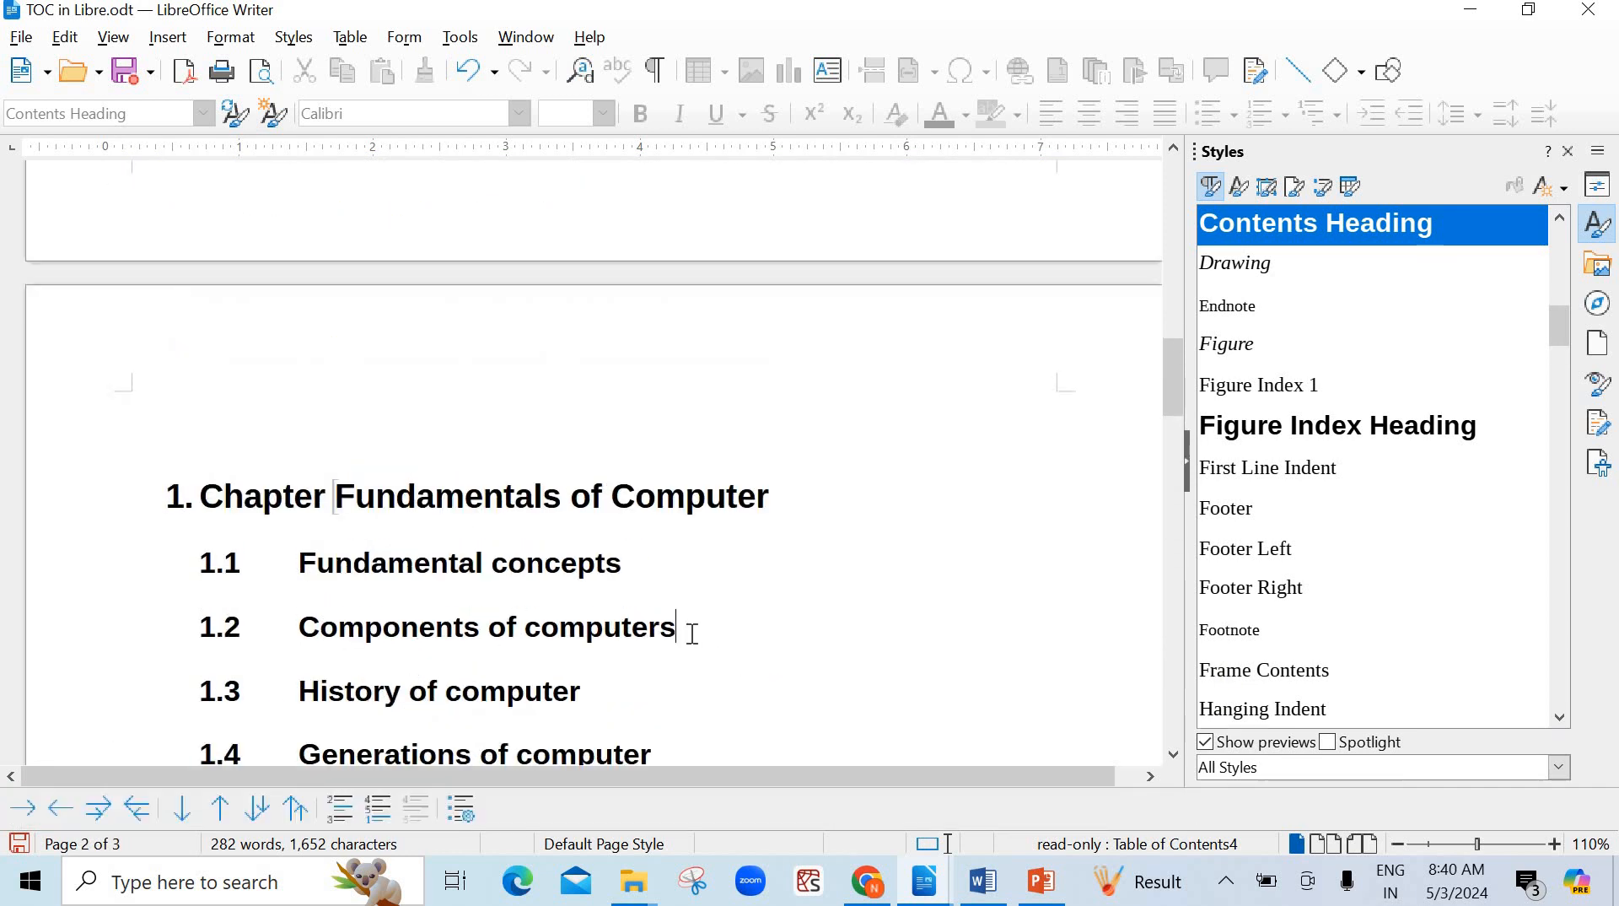
key(Return)
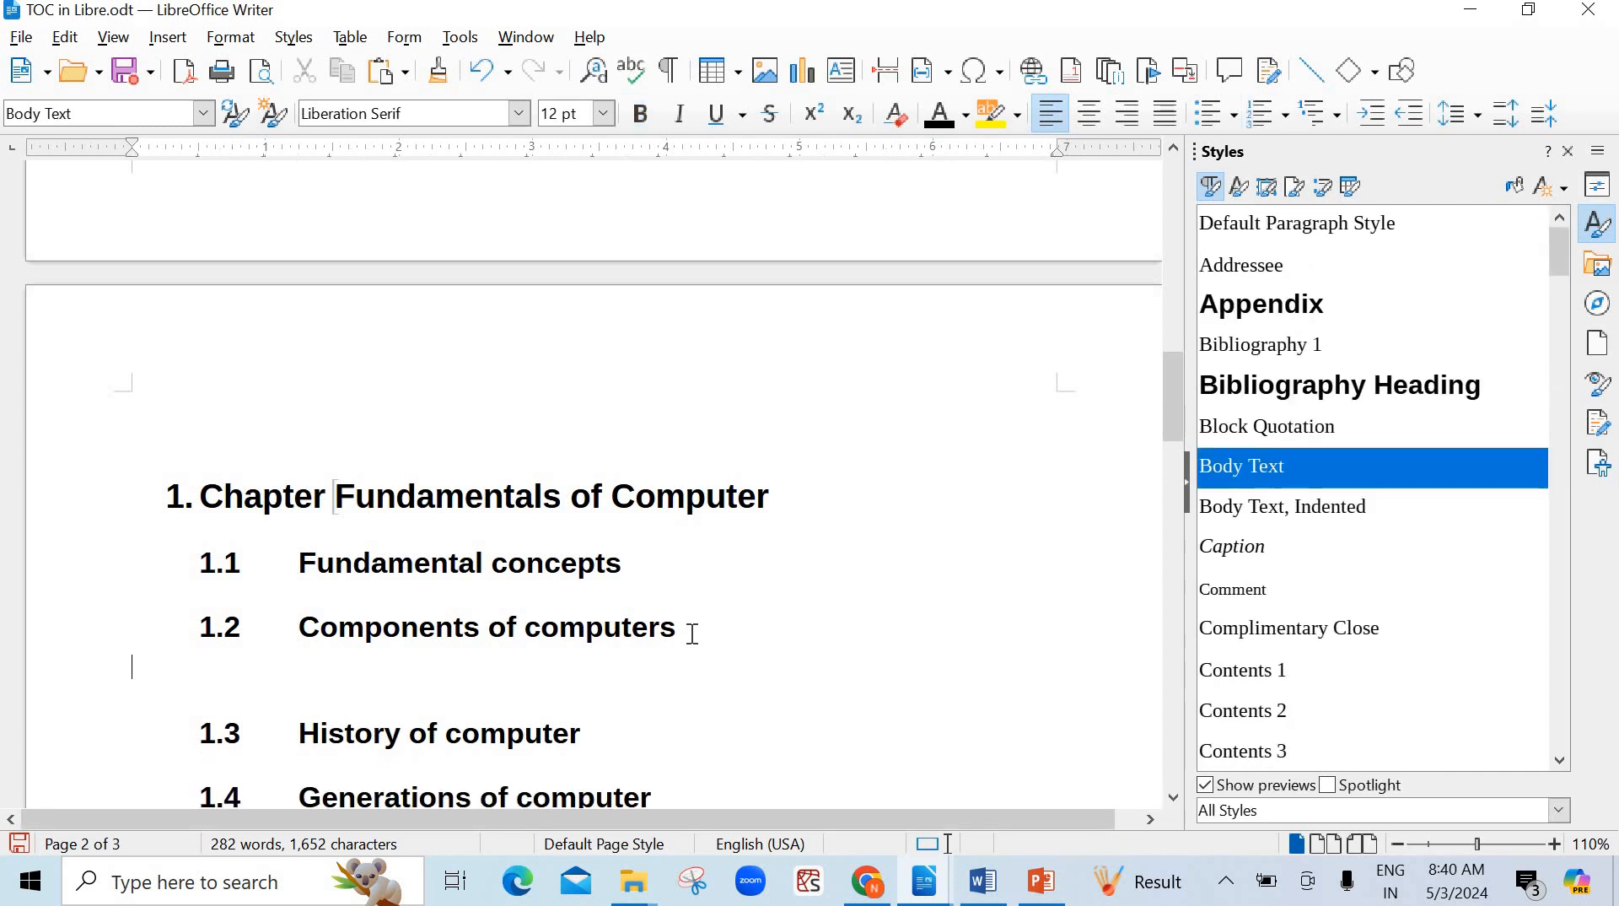
text(Hardware)
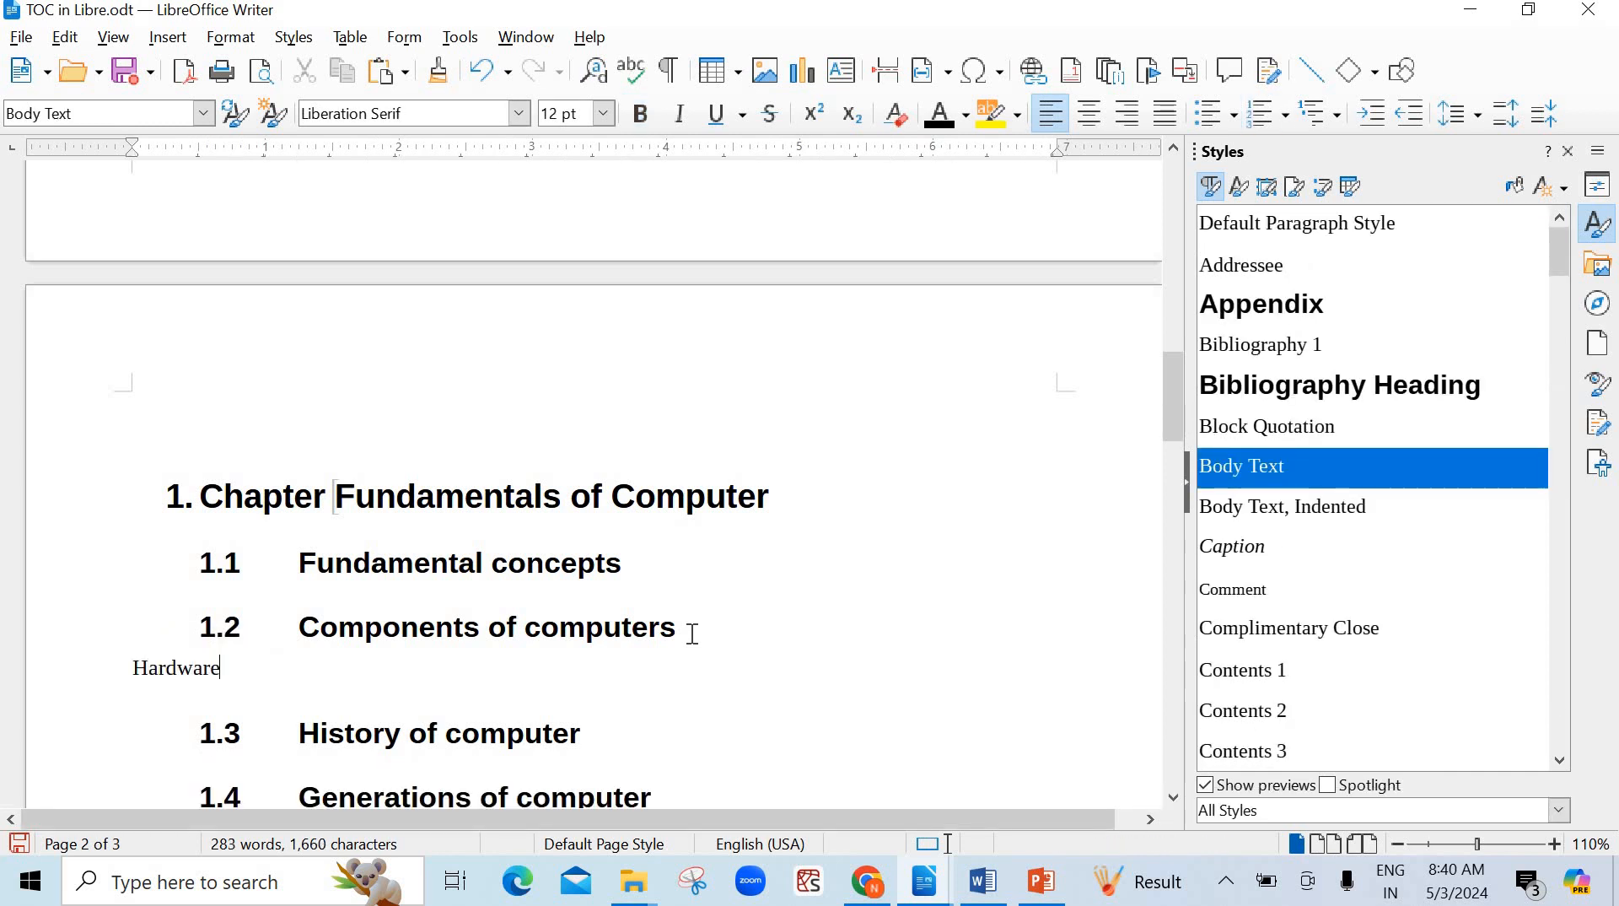
key(Return)
text(Software)
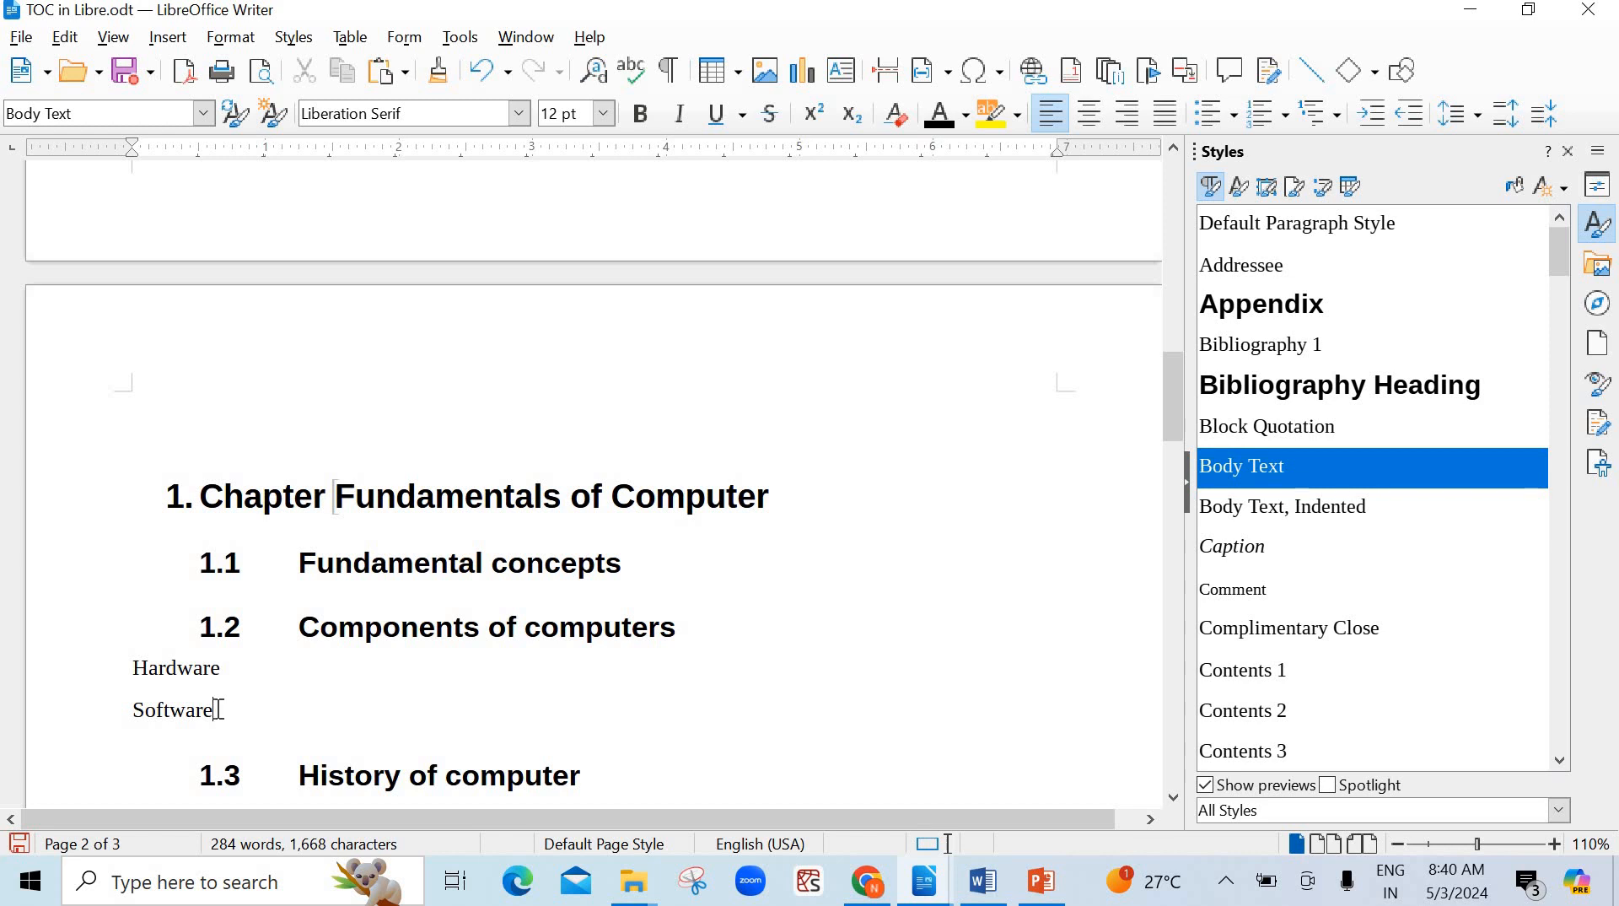
- Apply the Heading 3 paragraph style to the "Hardware" and "Software" lines
drag(220, 709, 129, 659)
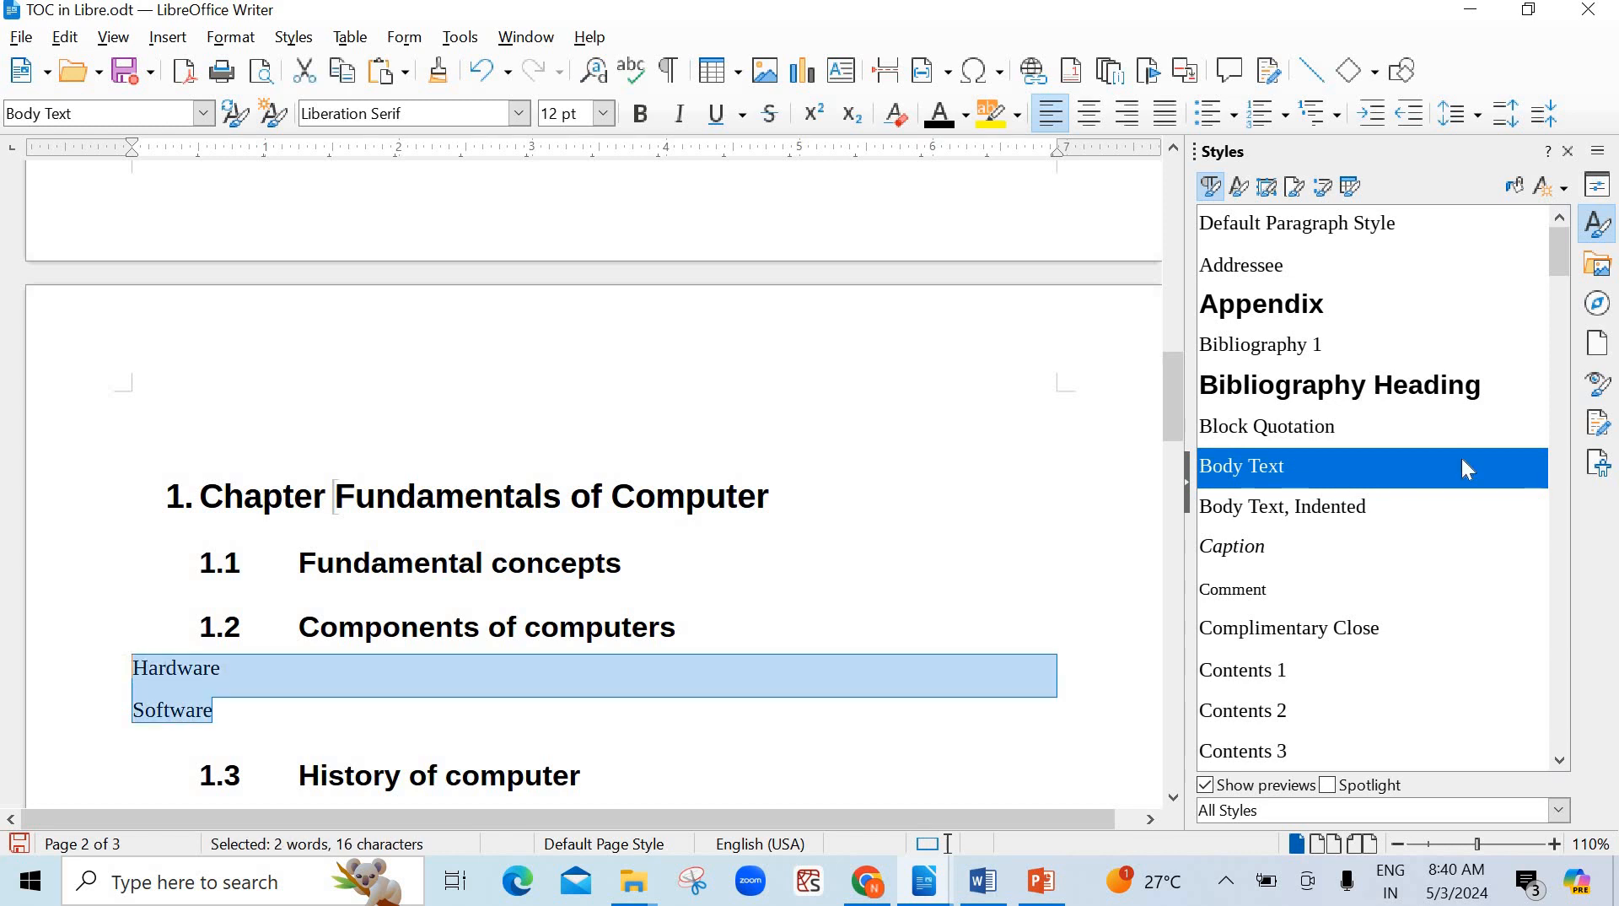
scroll(1401, 609, down, 10)
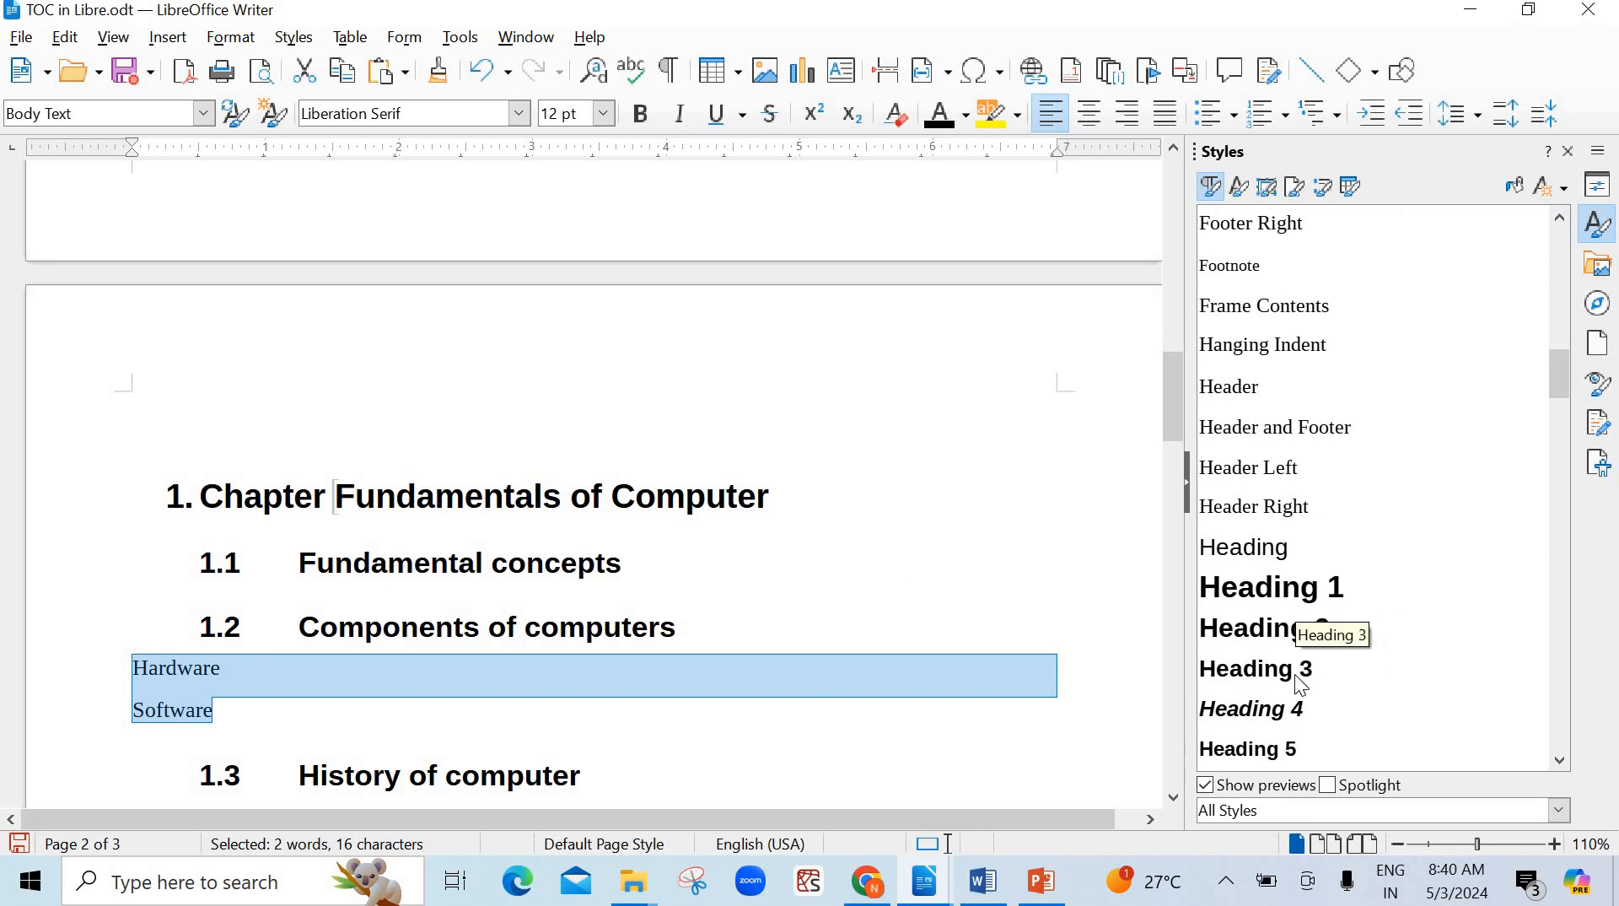
double_click(1263, 673)
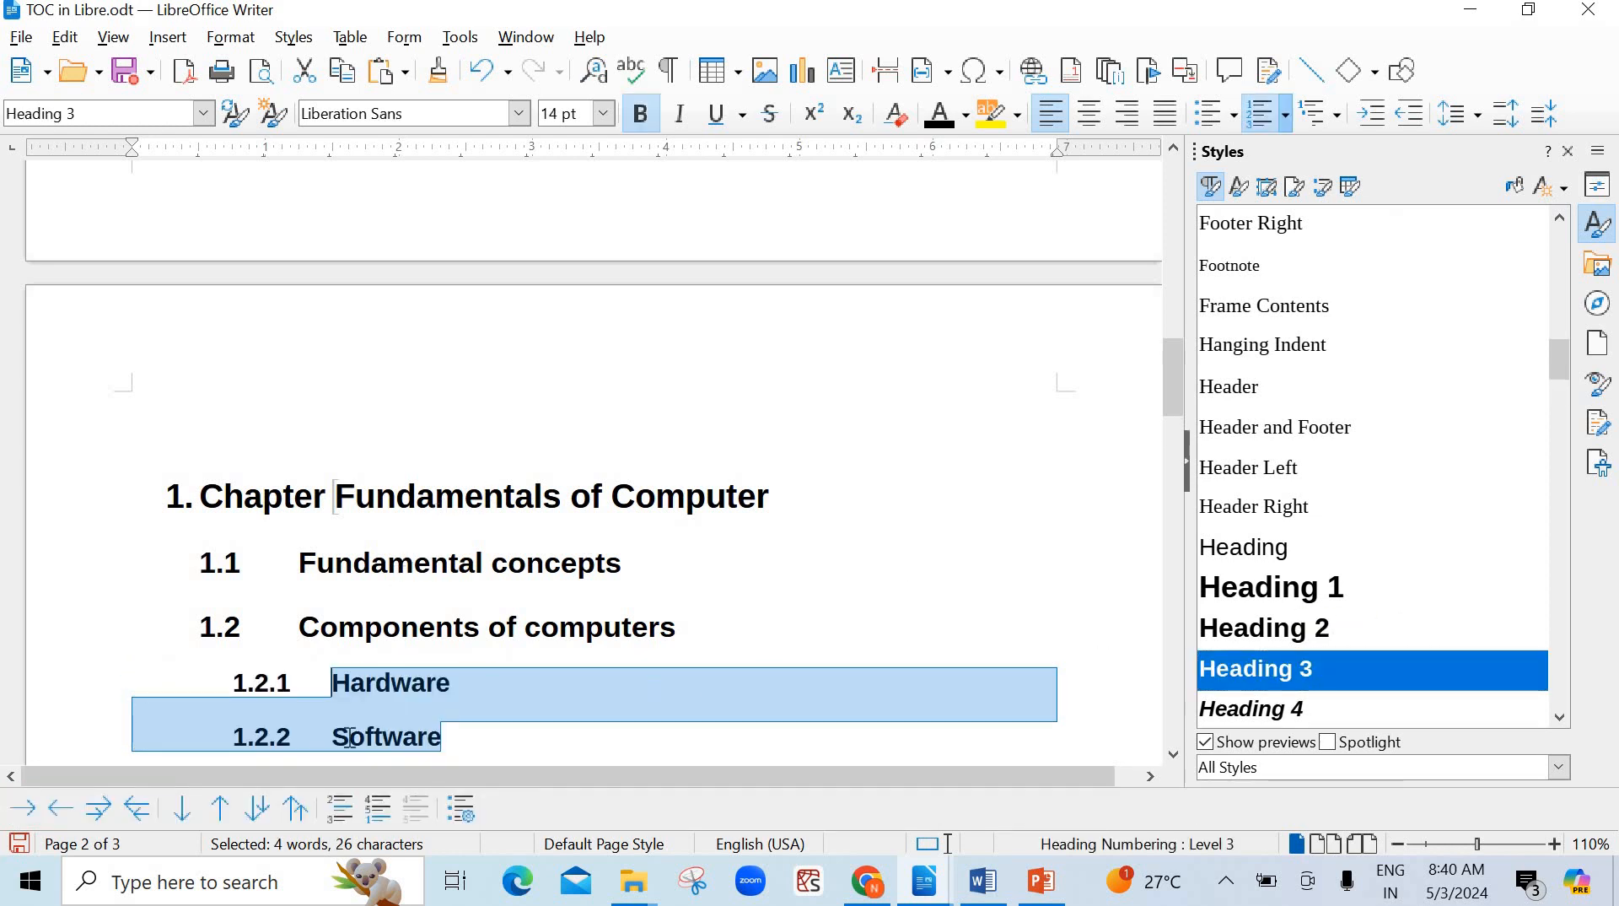
- Insert another "Contents" table in the empty paragraph below the marbled one, with the Example character style for level 1 entries and no background
scroll(264, 710, down, 2)
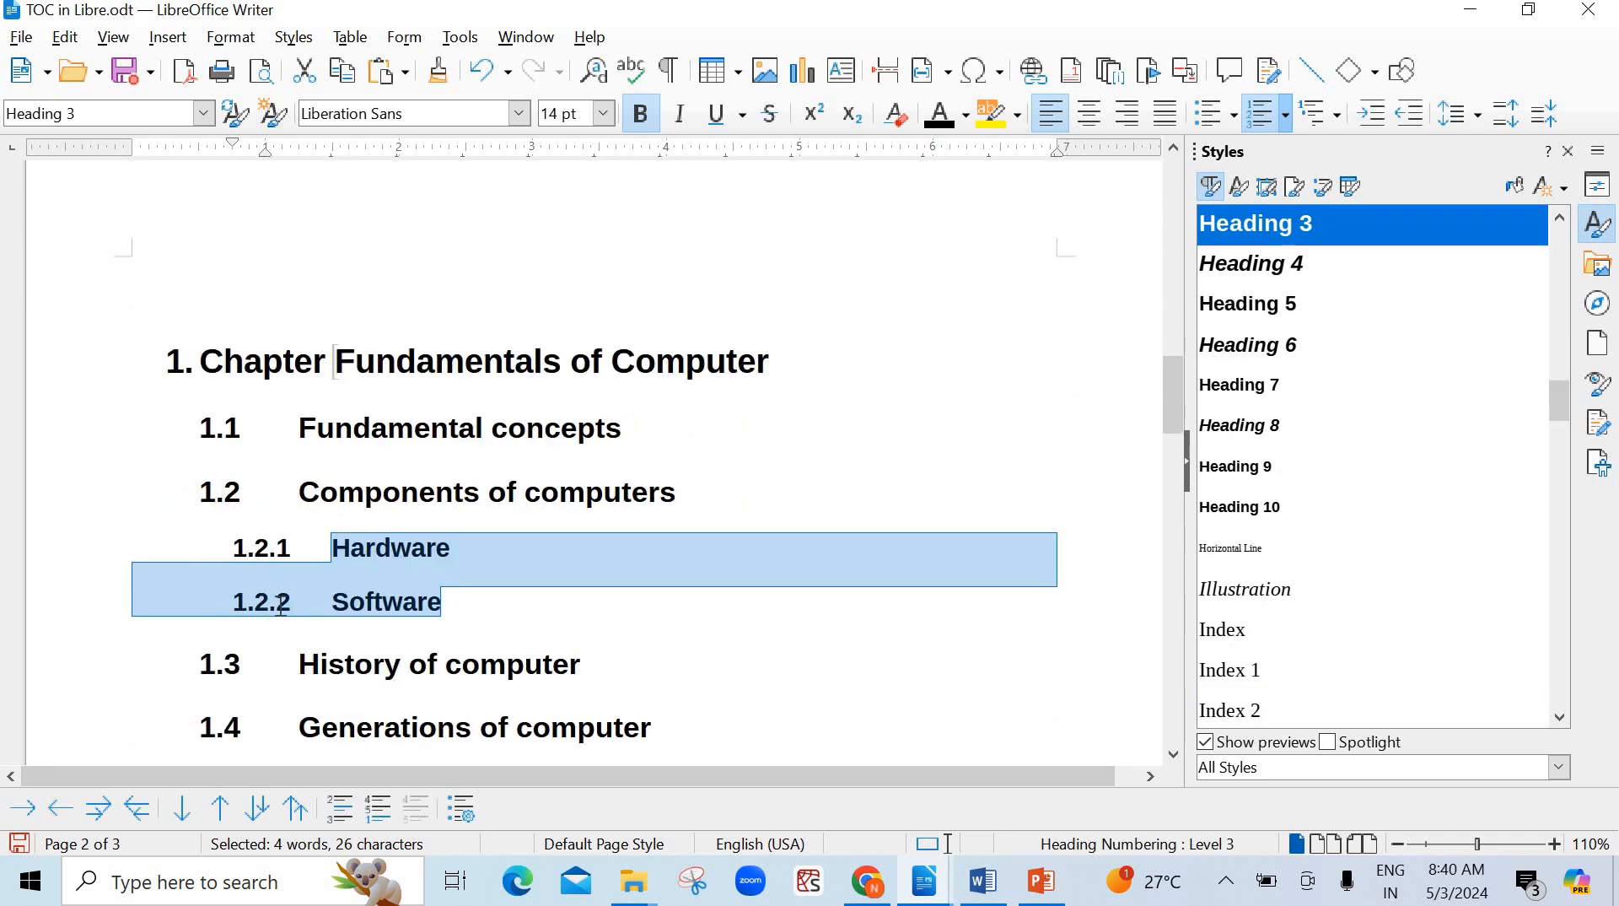
click(633, 596)
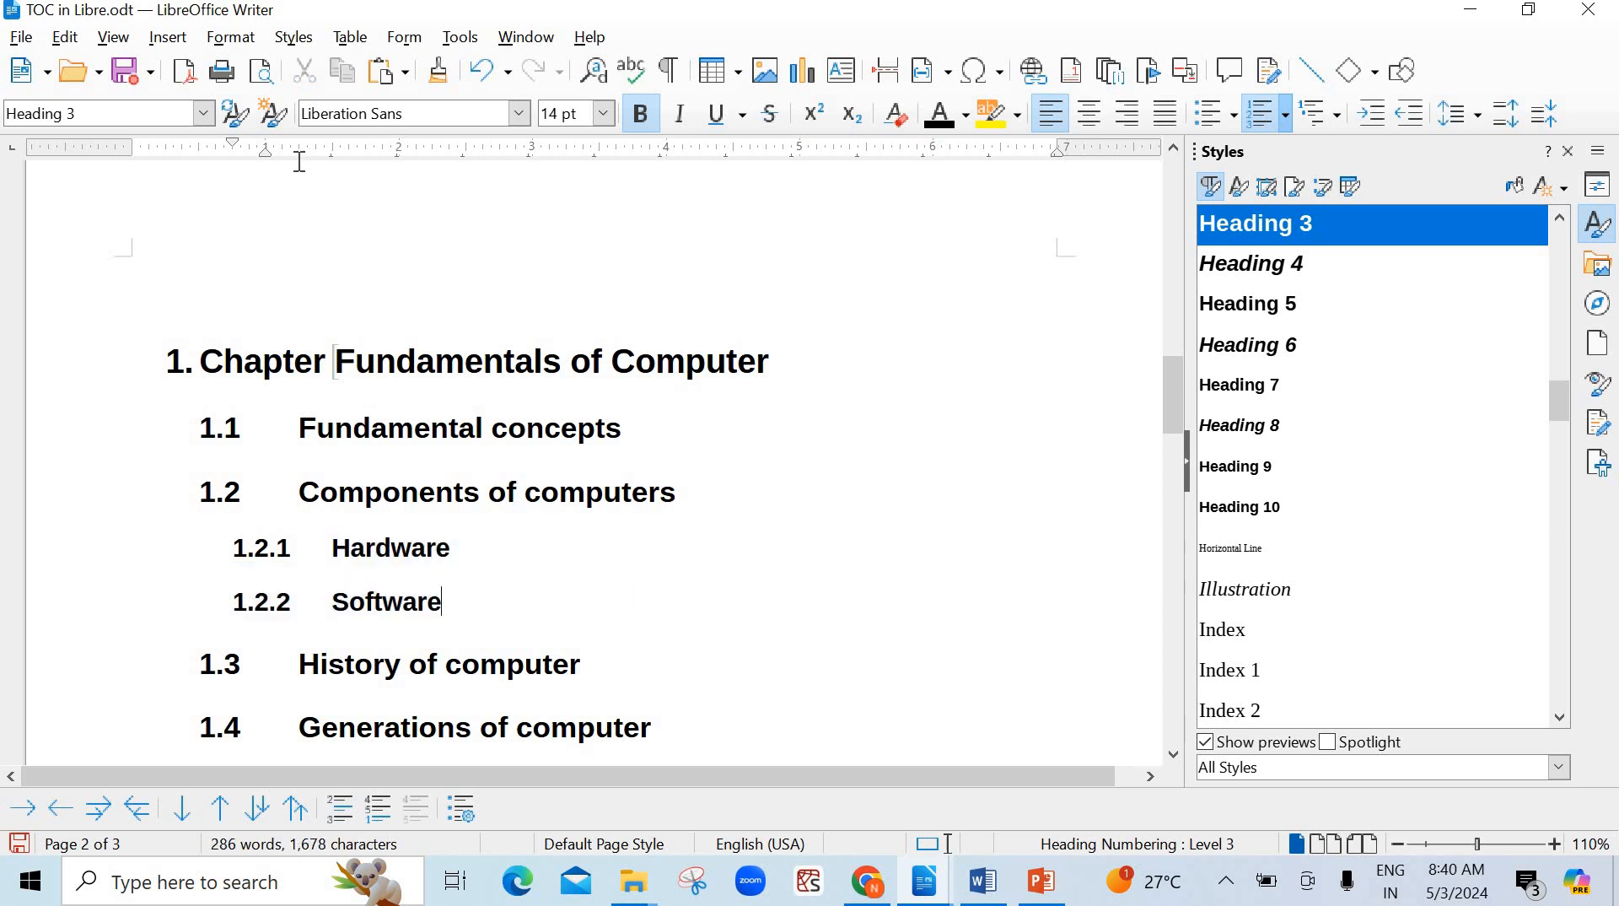
scroll(868, 557, down, 10)
scroll(843, 574, down, 10)
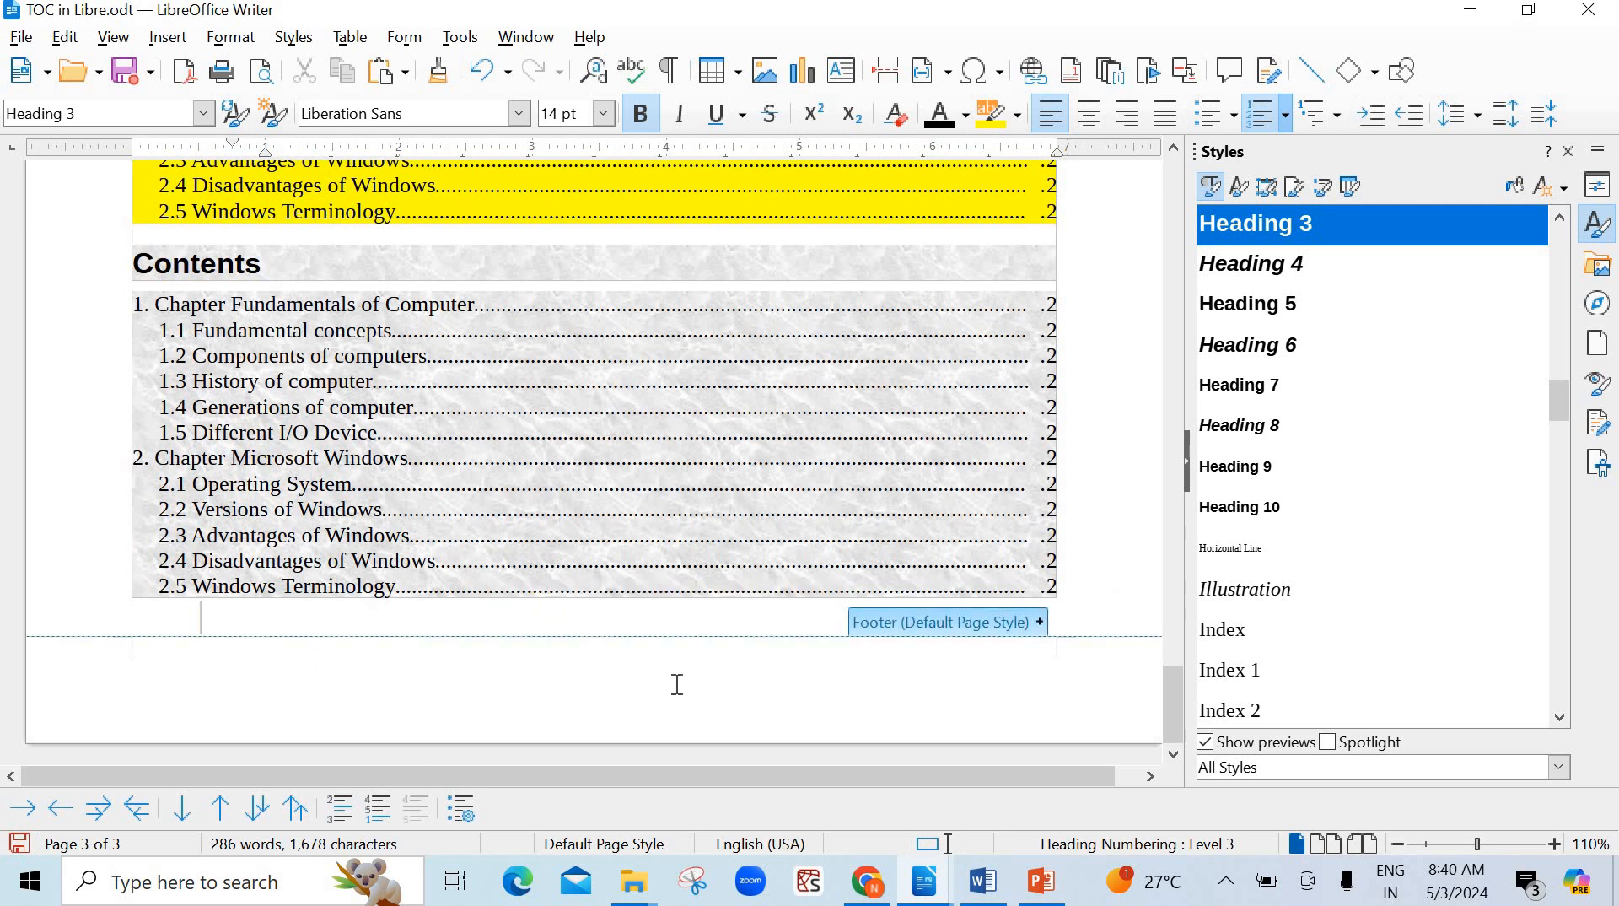
click(351, 647)
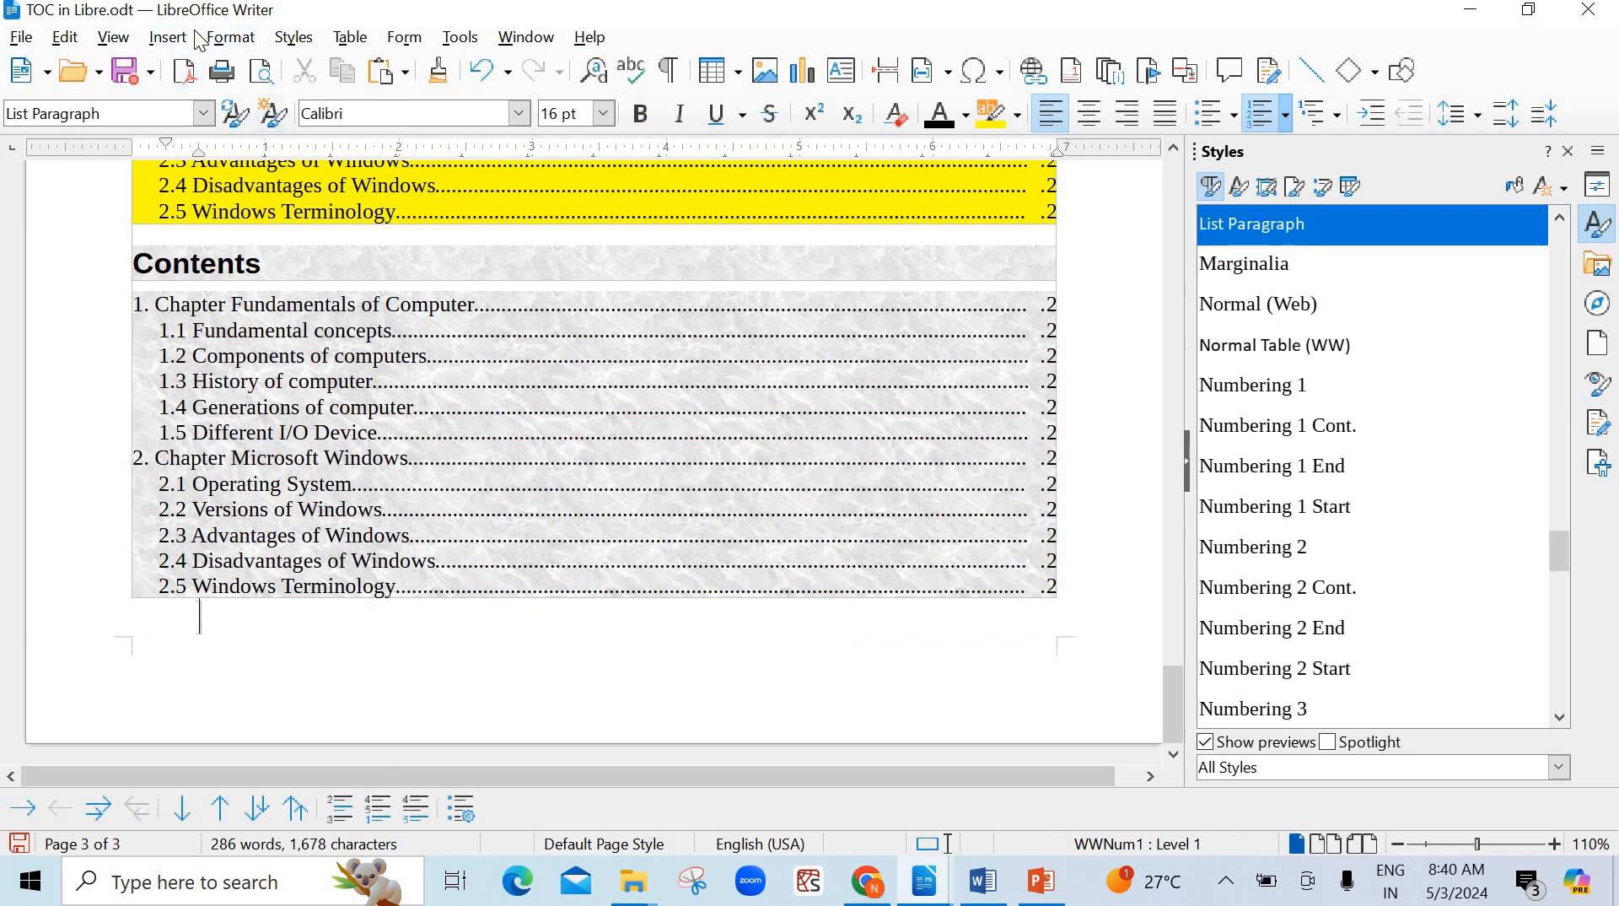
click(165, 40)
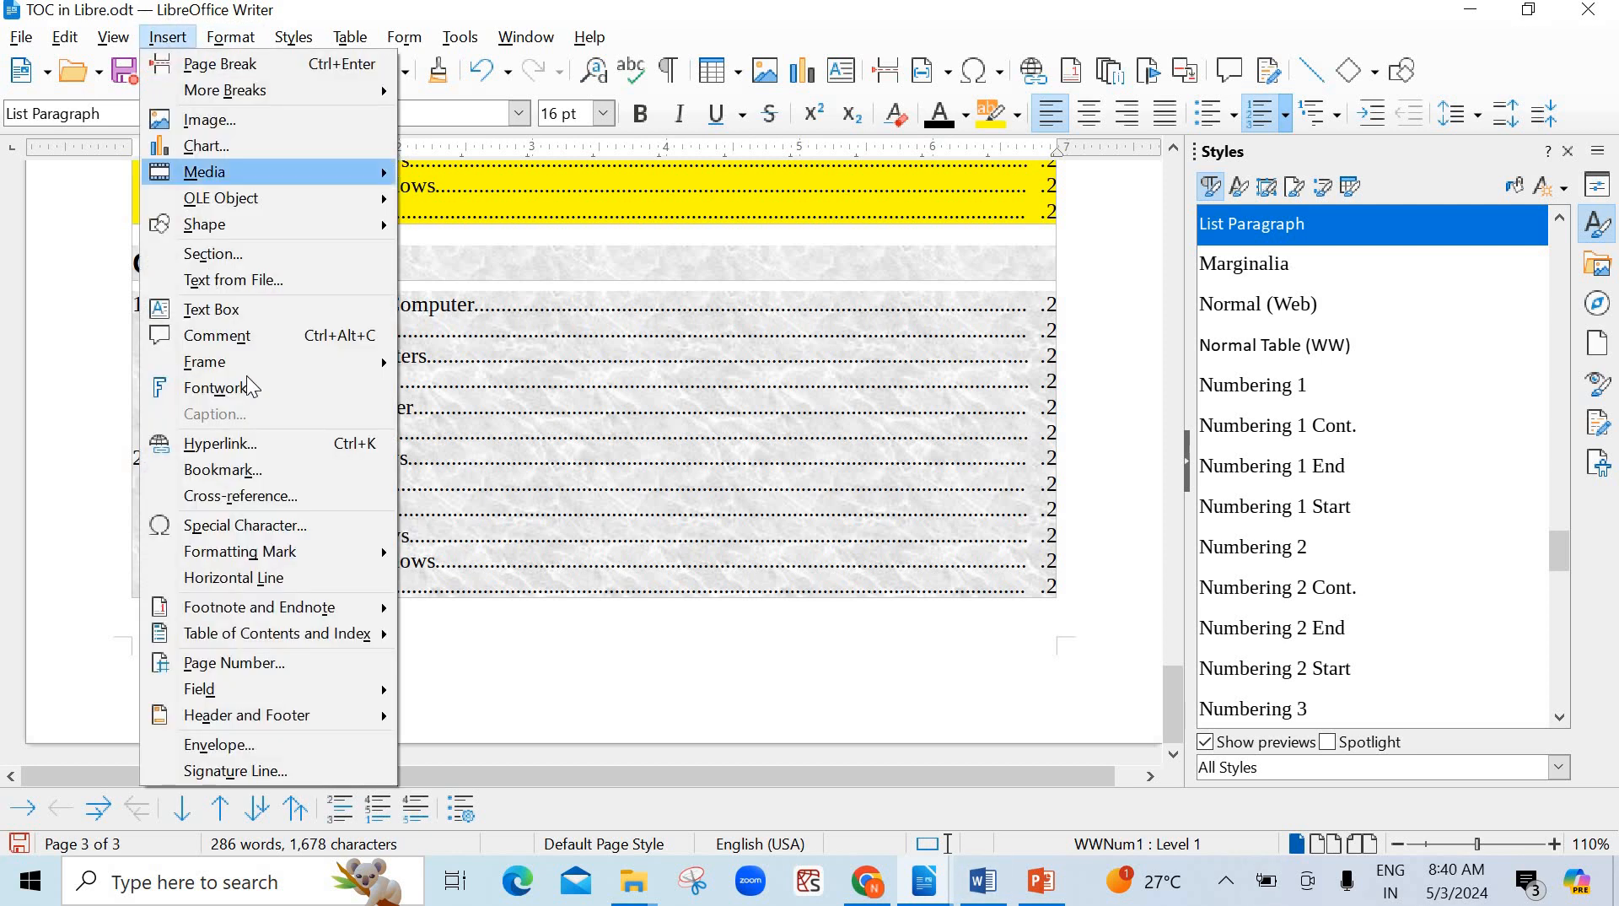
mouse_move(330, 637)
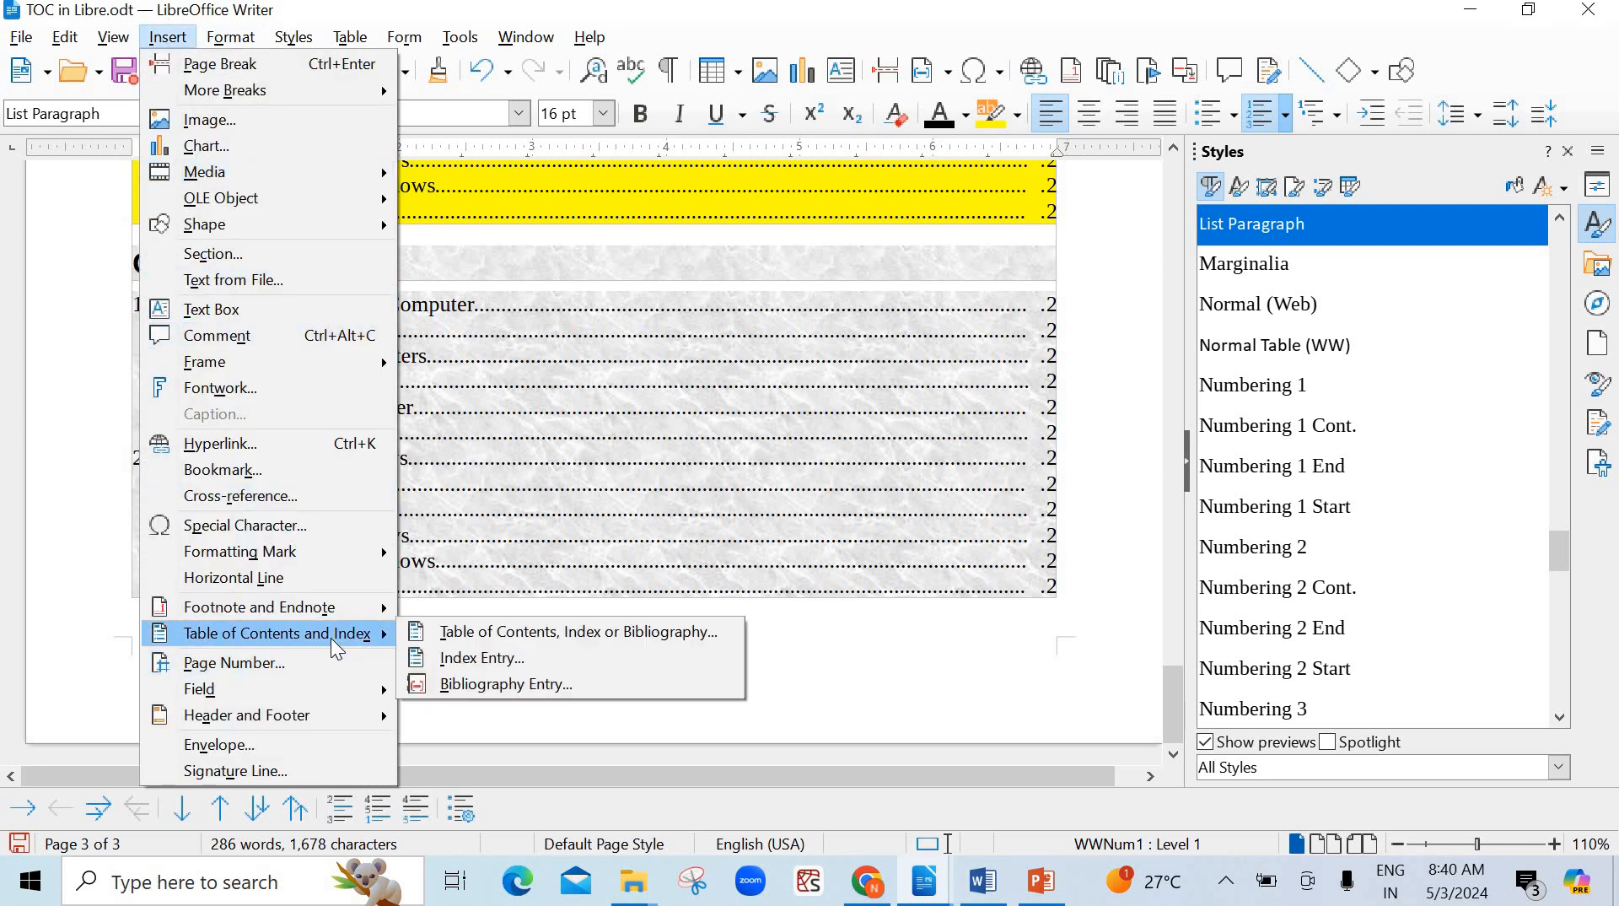
click(468, 638)
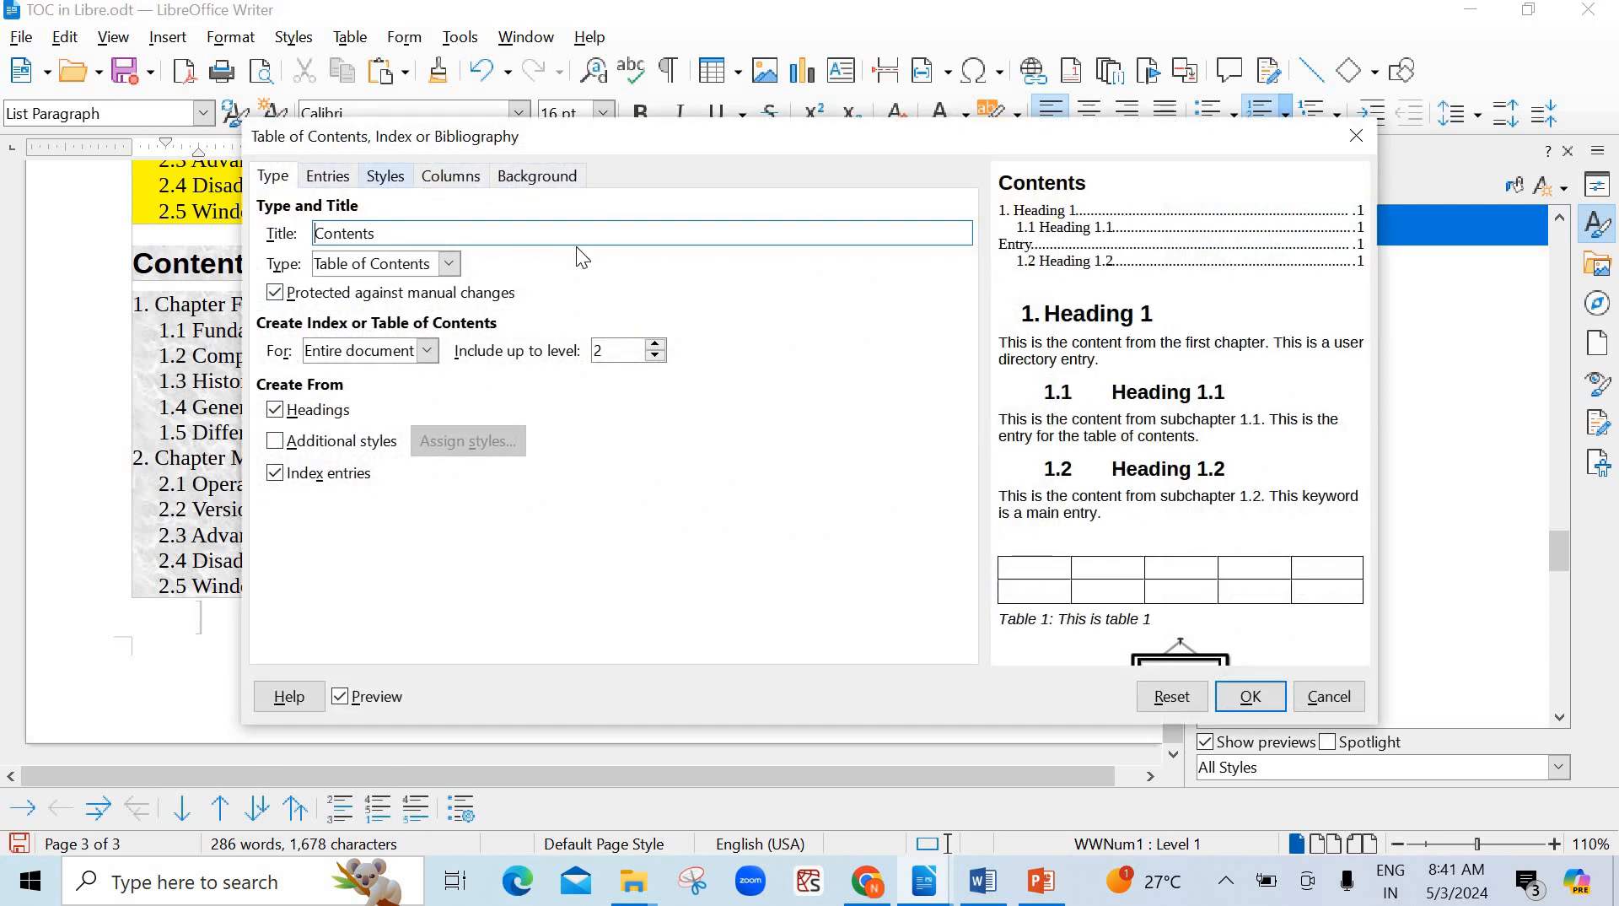
click(552, 184)
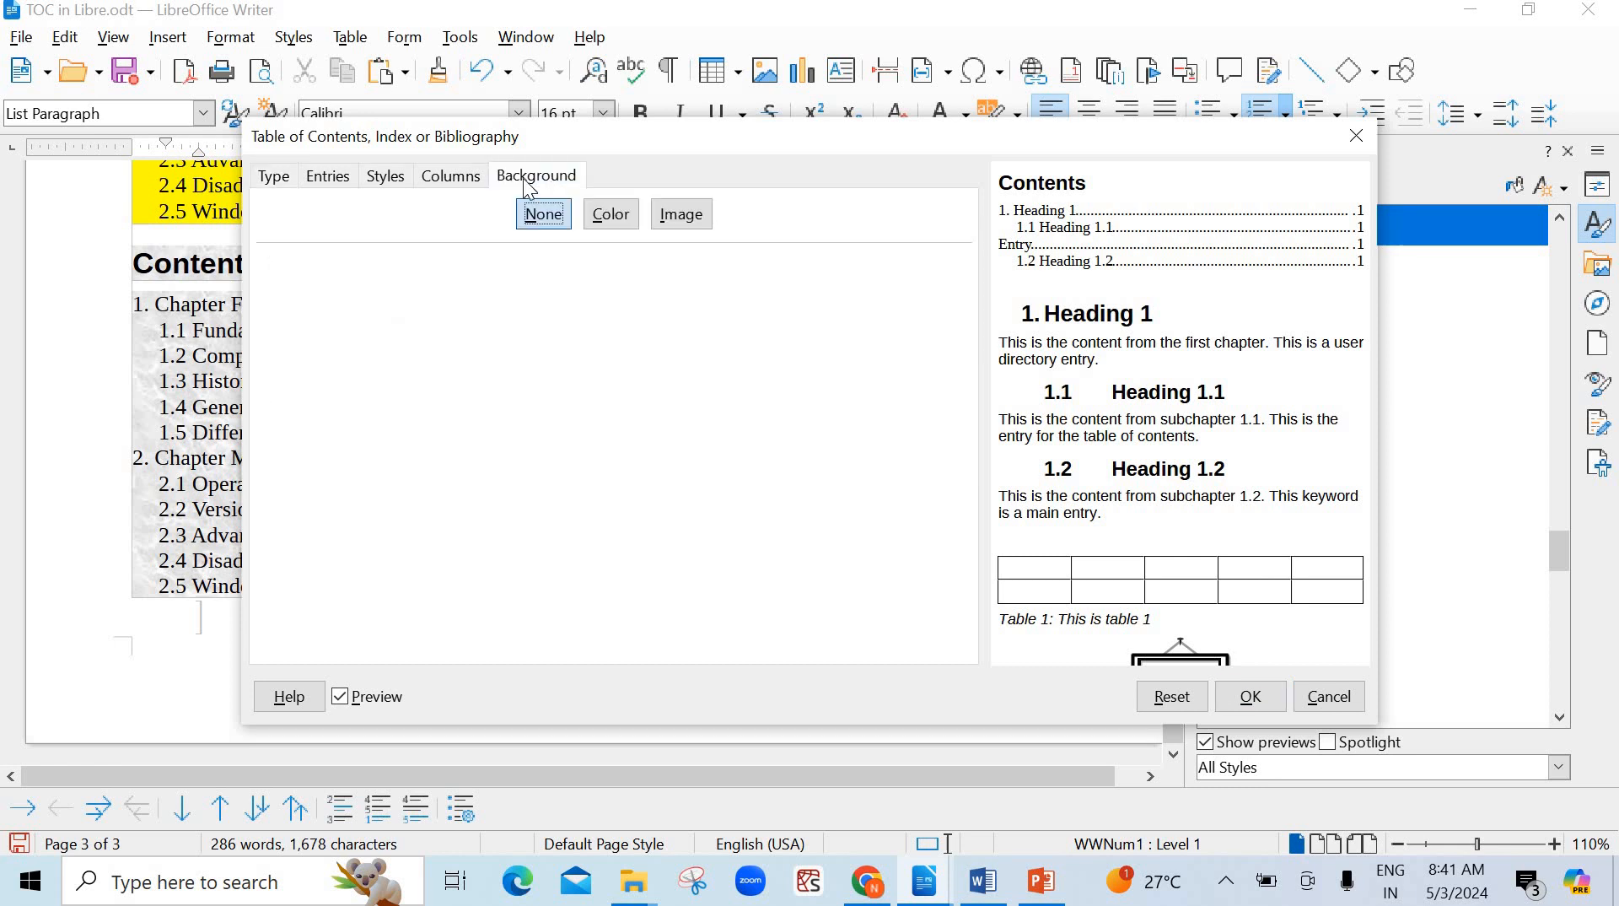
click(328, 185)
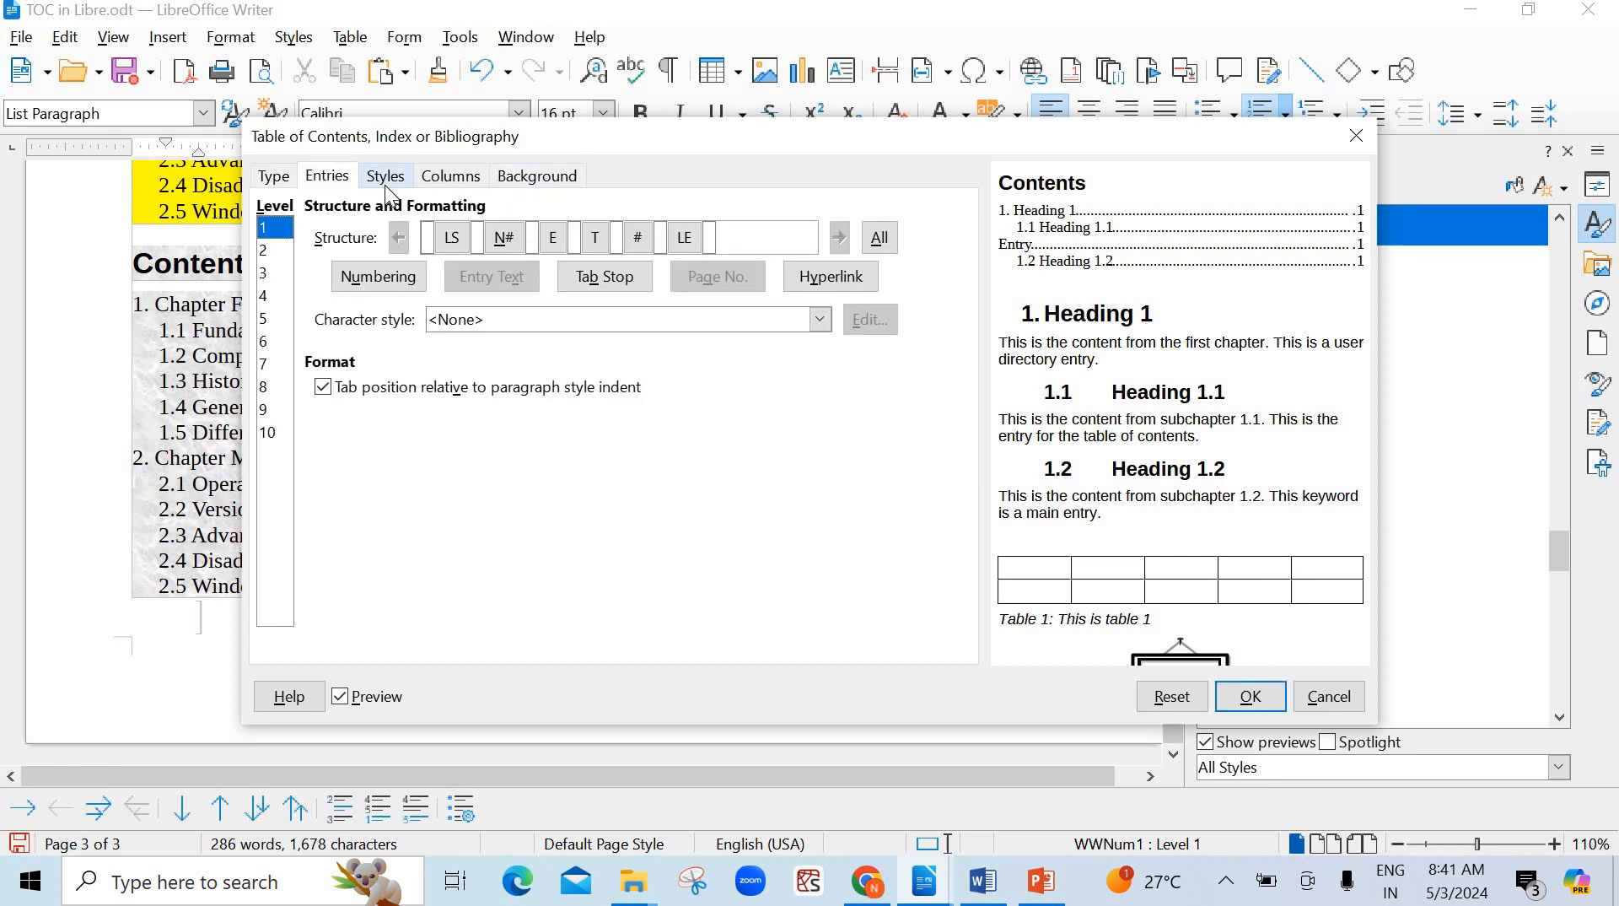
click(500, 318)
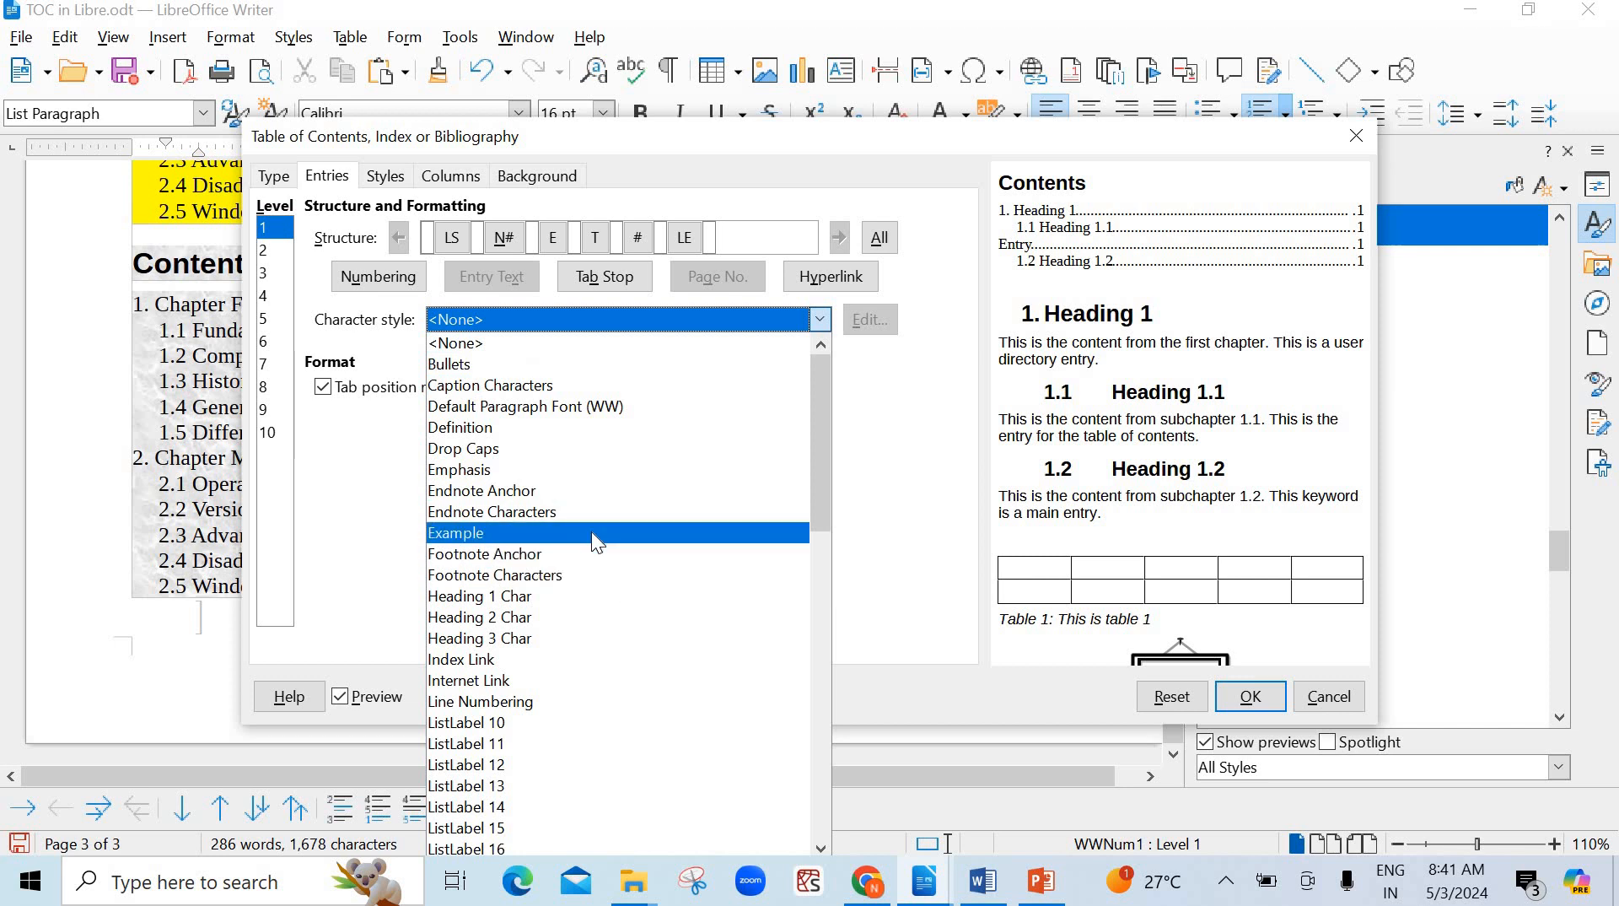
click(596, 533)
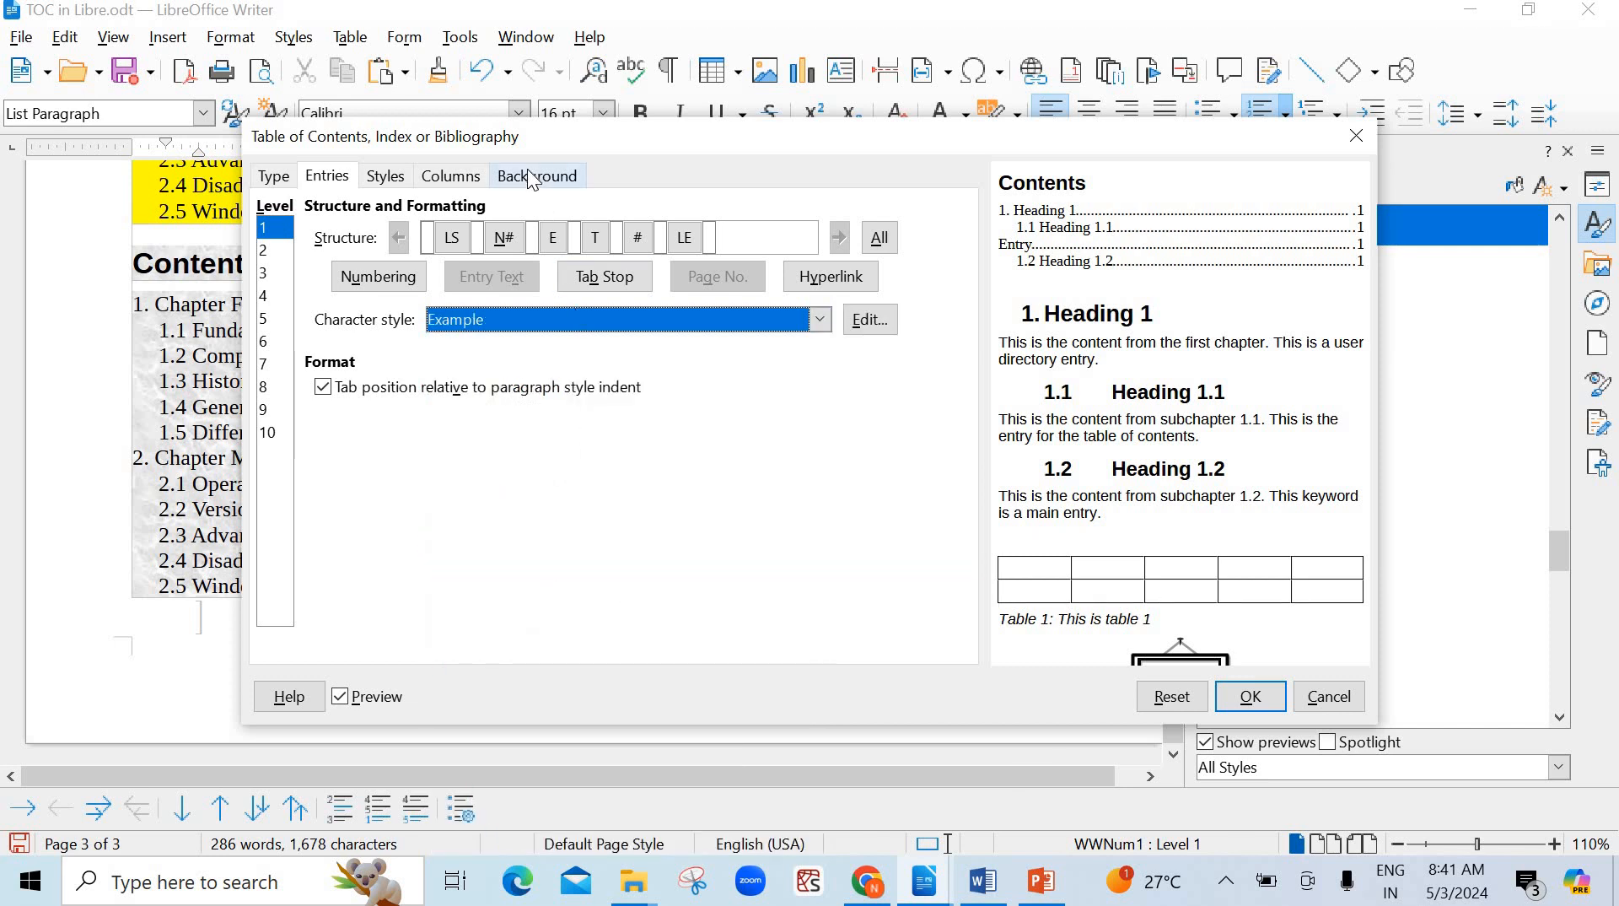
click(532, 177)
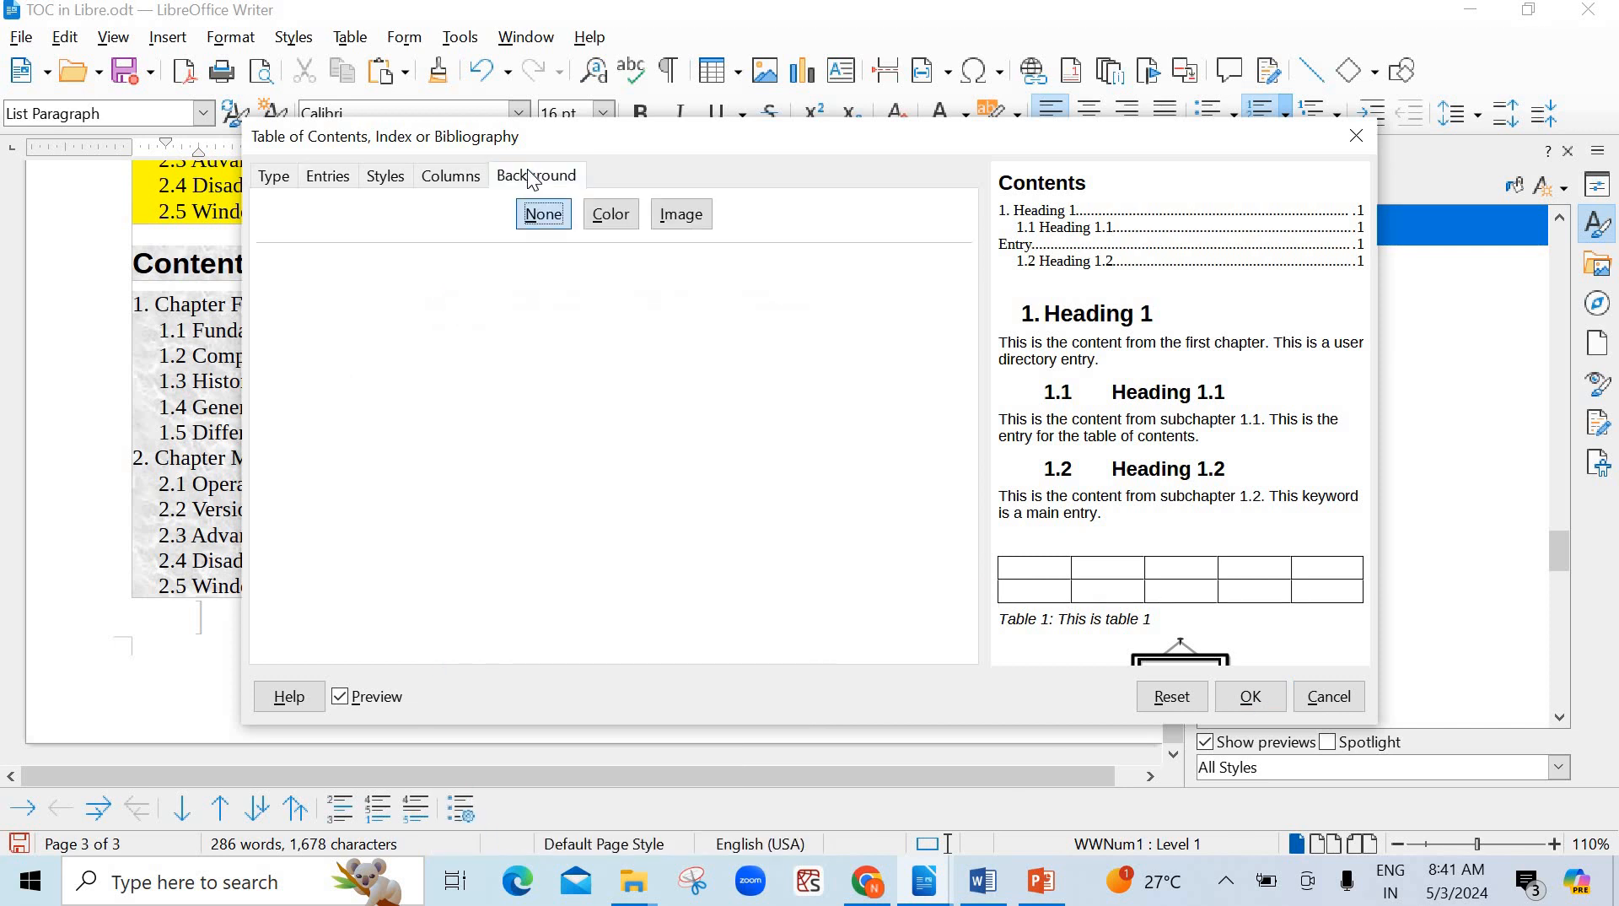
click(1263, 695)
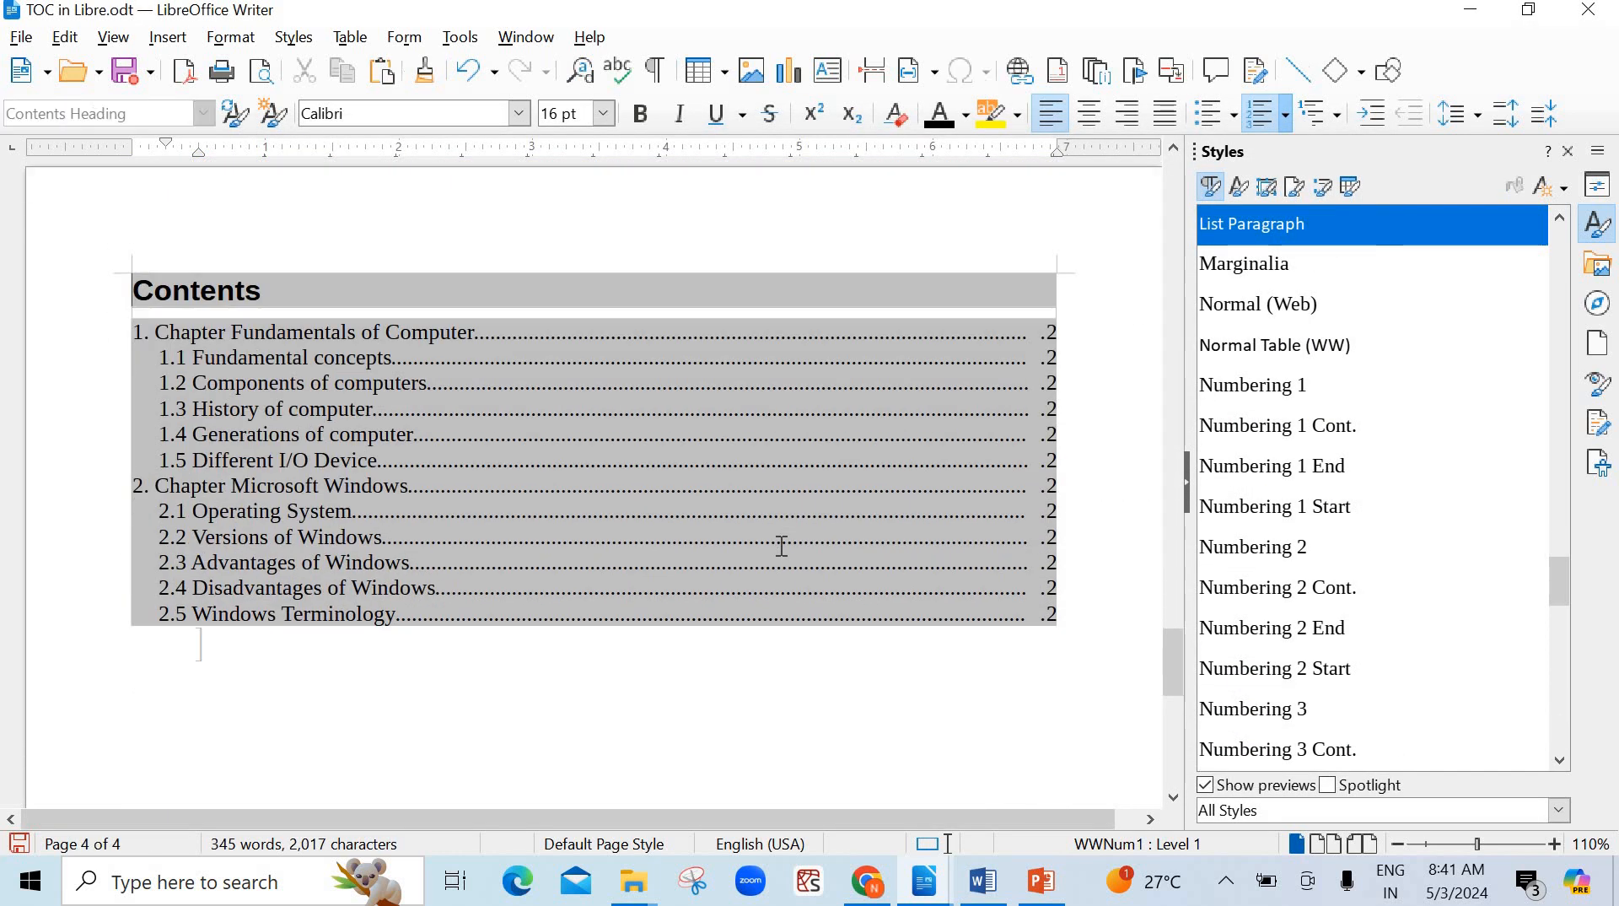
- Look over the newly inserted "Contents" table and follow its "1.1 Fundamental concepts" link to the heading
scroll(782, 547, up, 4)
scroll(564, 465, down, 5)
scroll(397, 463, up, 4)
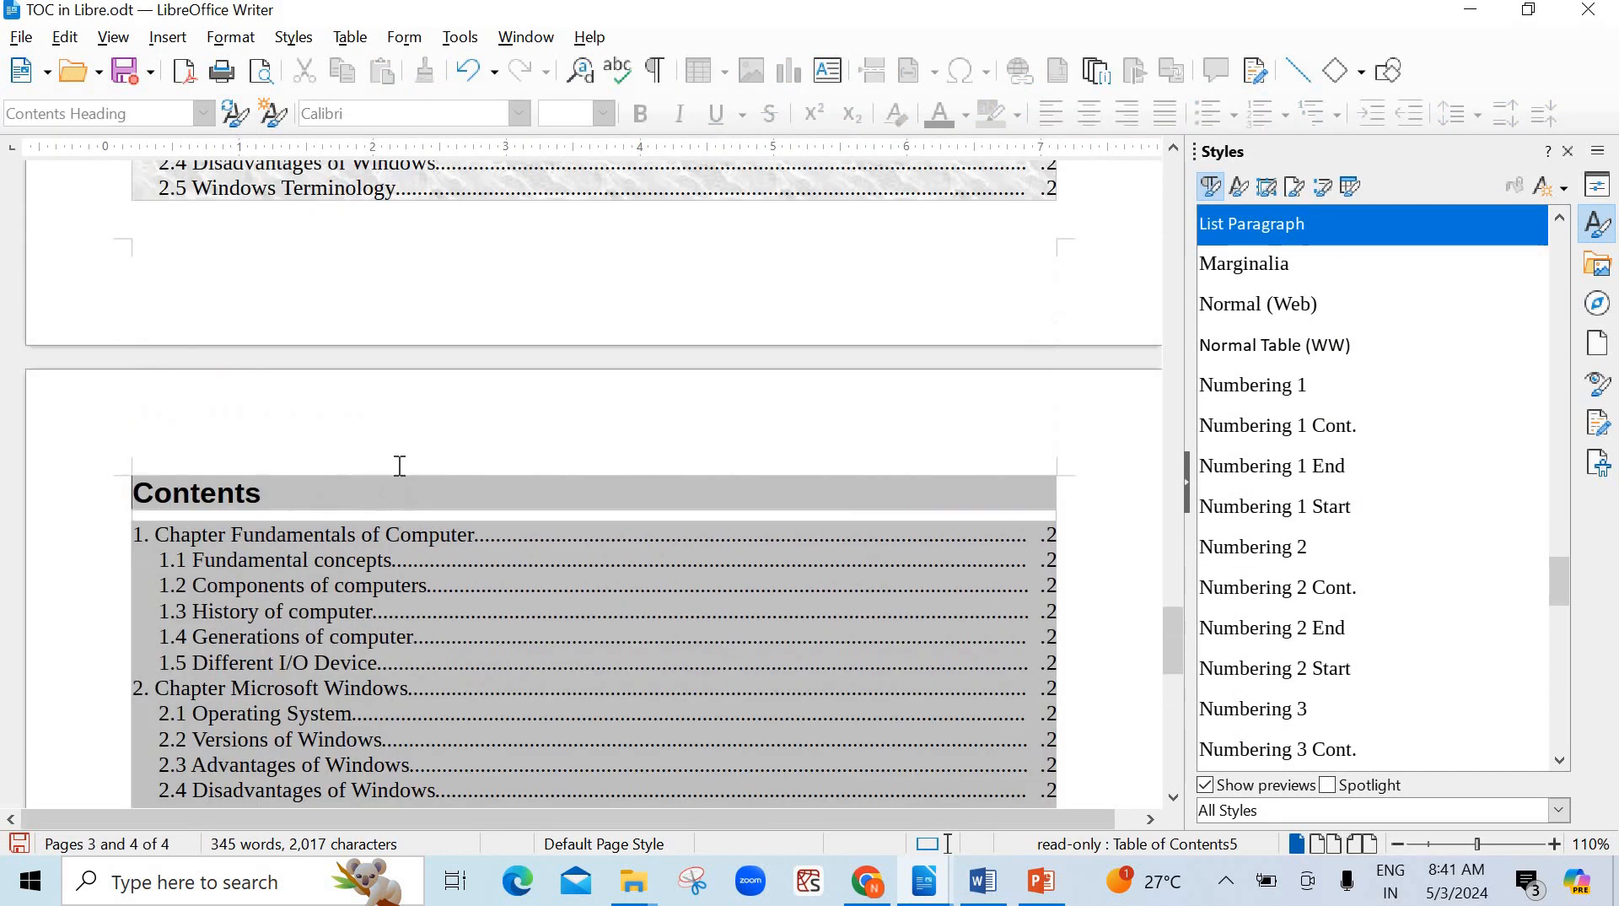
scroll(401, 469, down, 5)
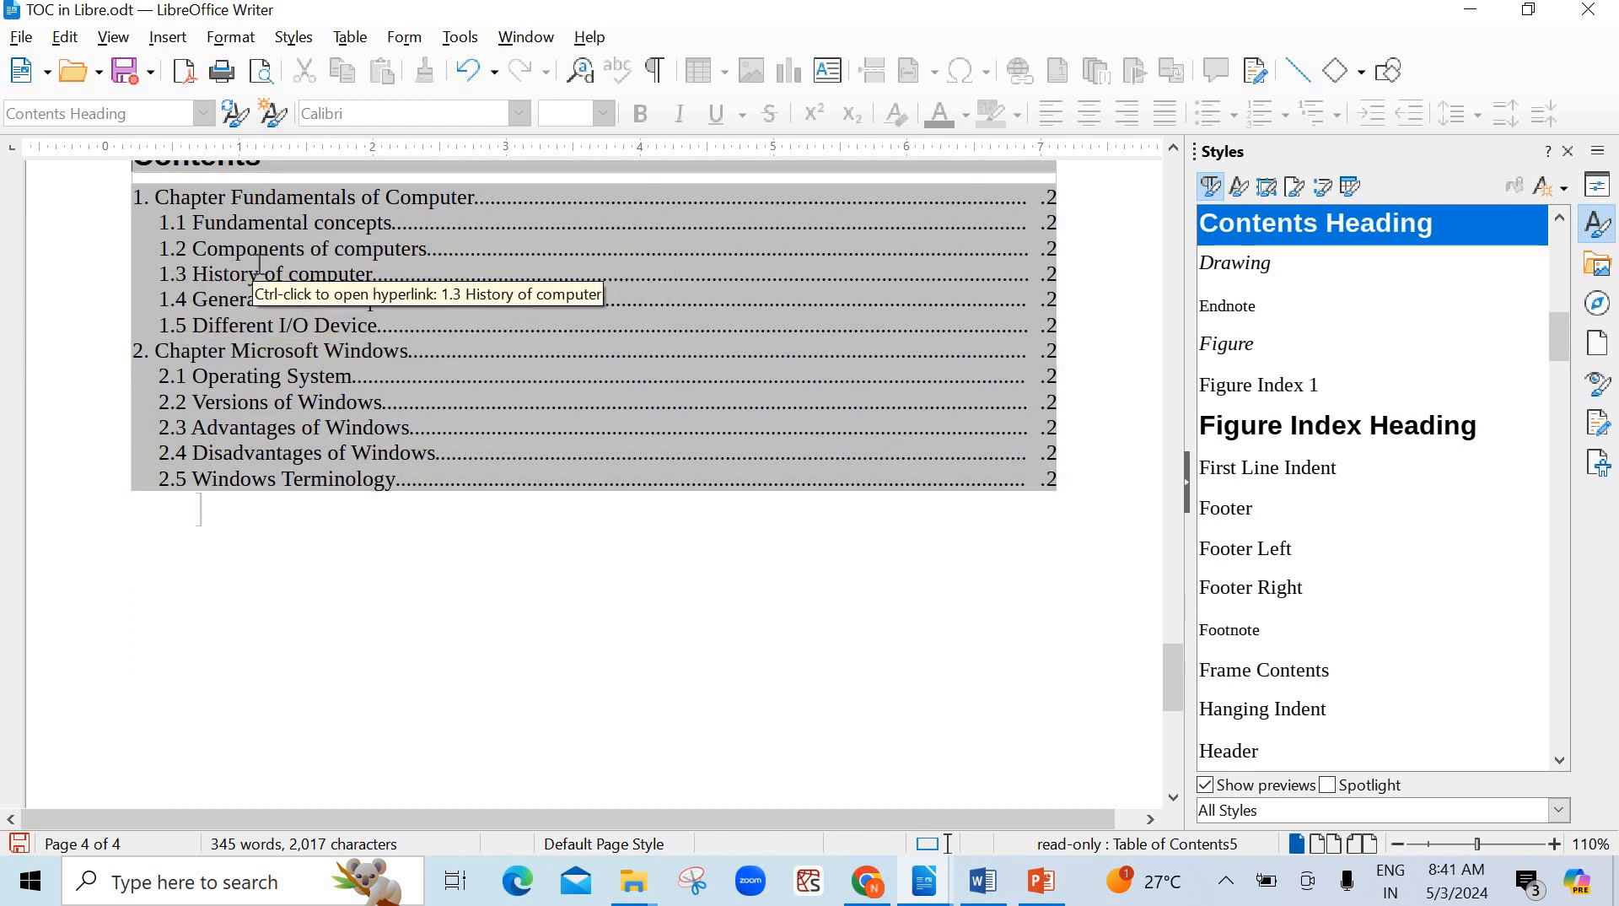
scroll(379, 375, down, 5)
scroll(401, 390, up, 5)
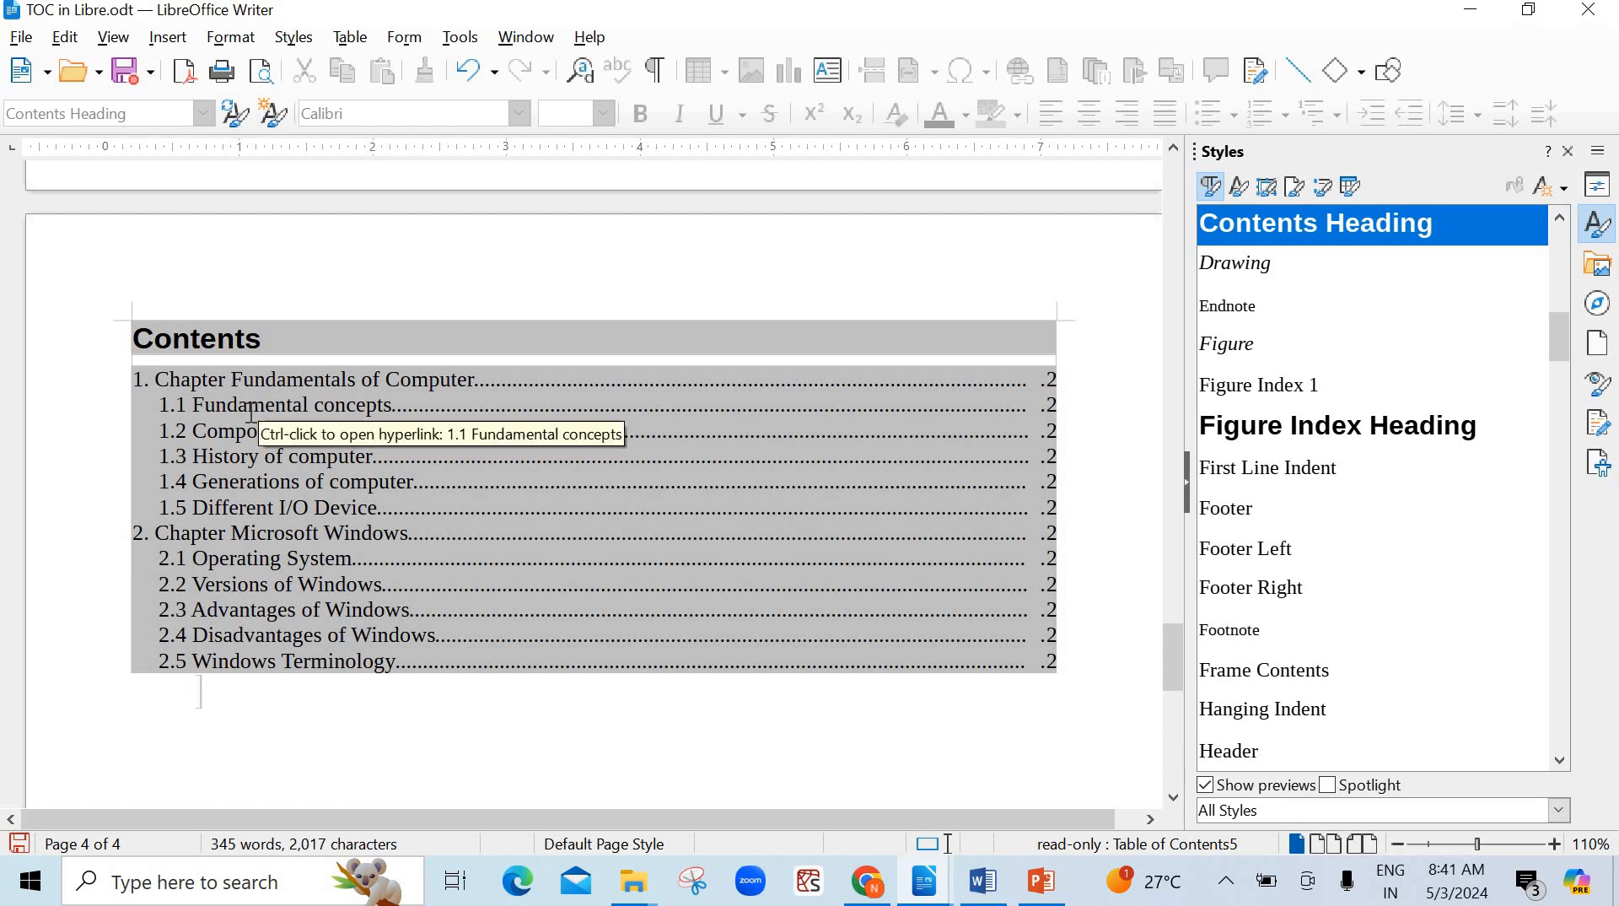
ctrl+click(252, 404)
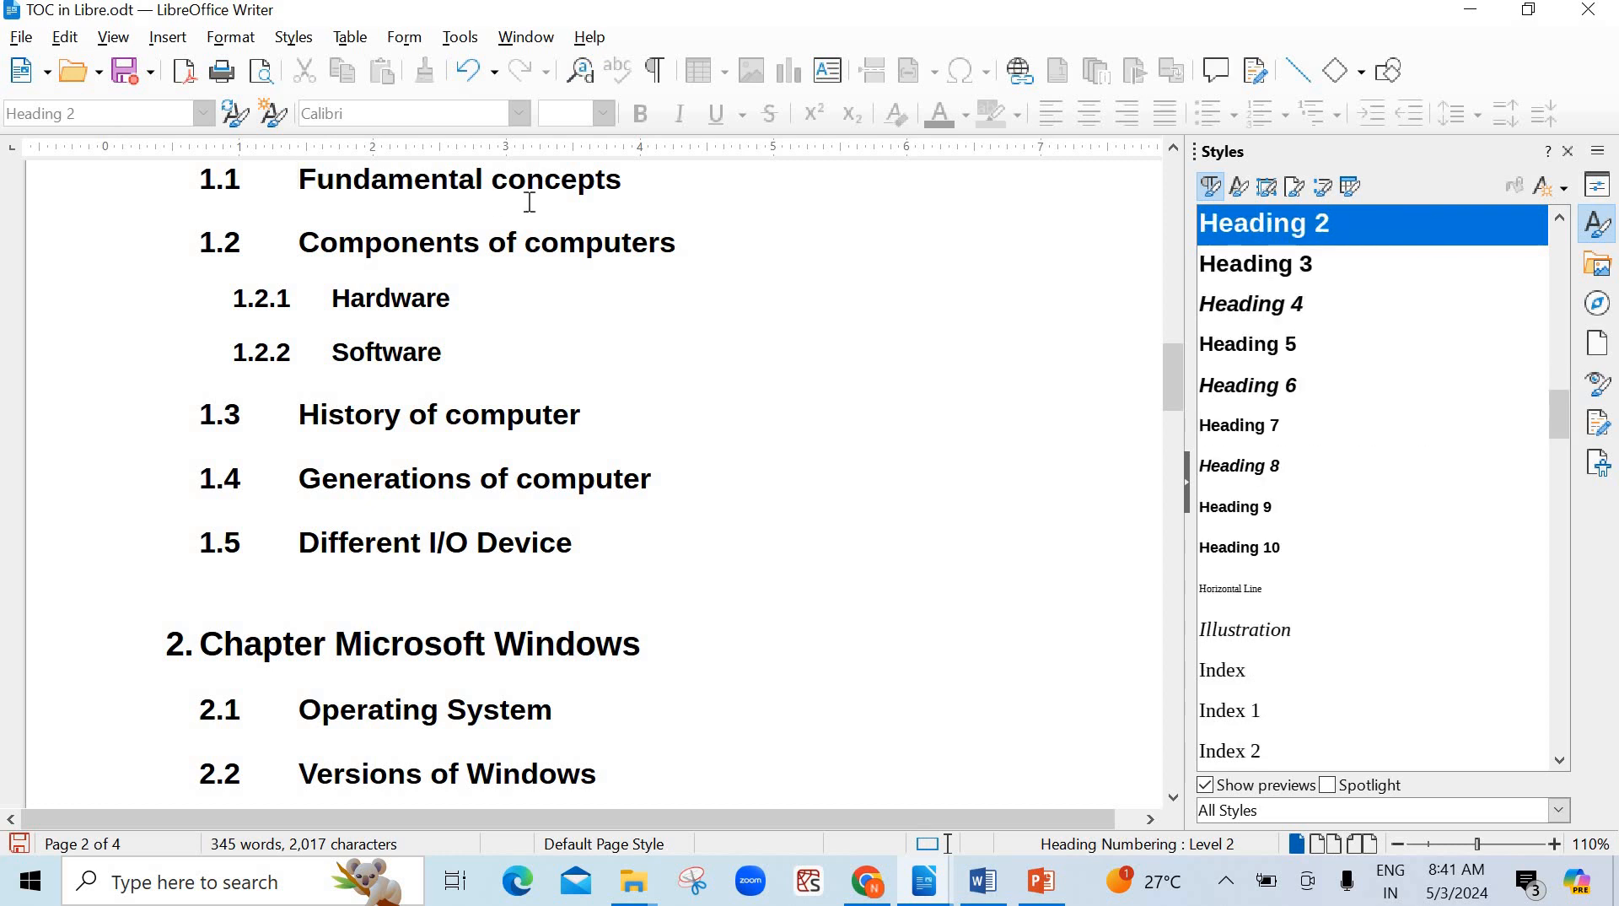
- Insert a "Contents" table above heading 1.1, including up to level 3, with the Emphasis character style for level 1 entries
click(168, 38)
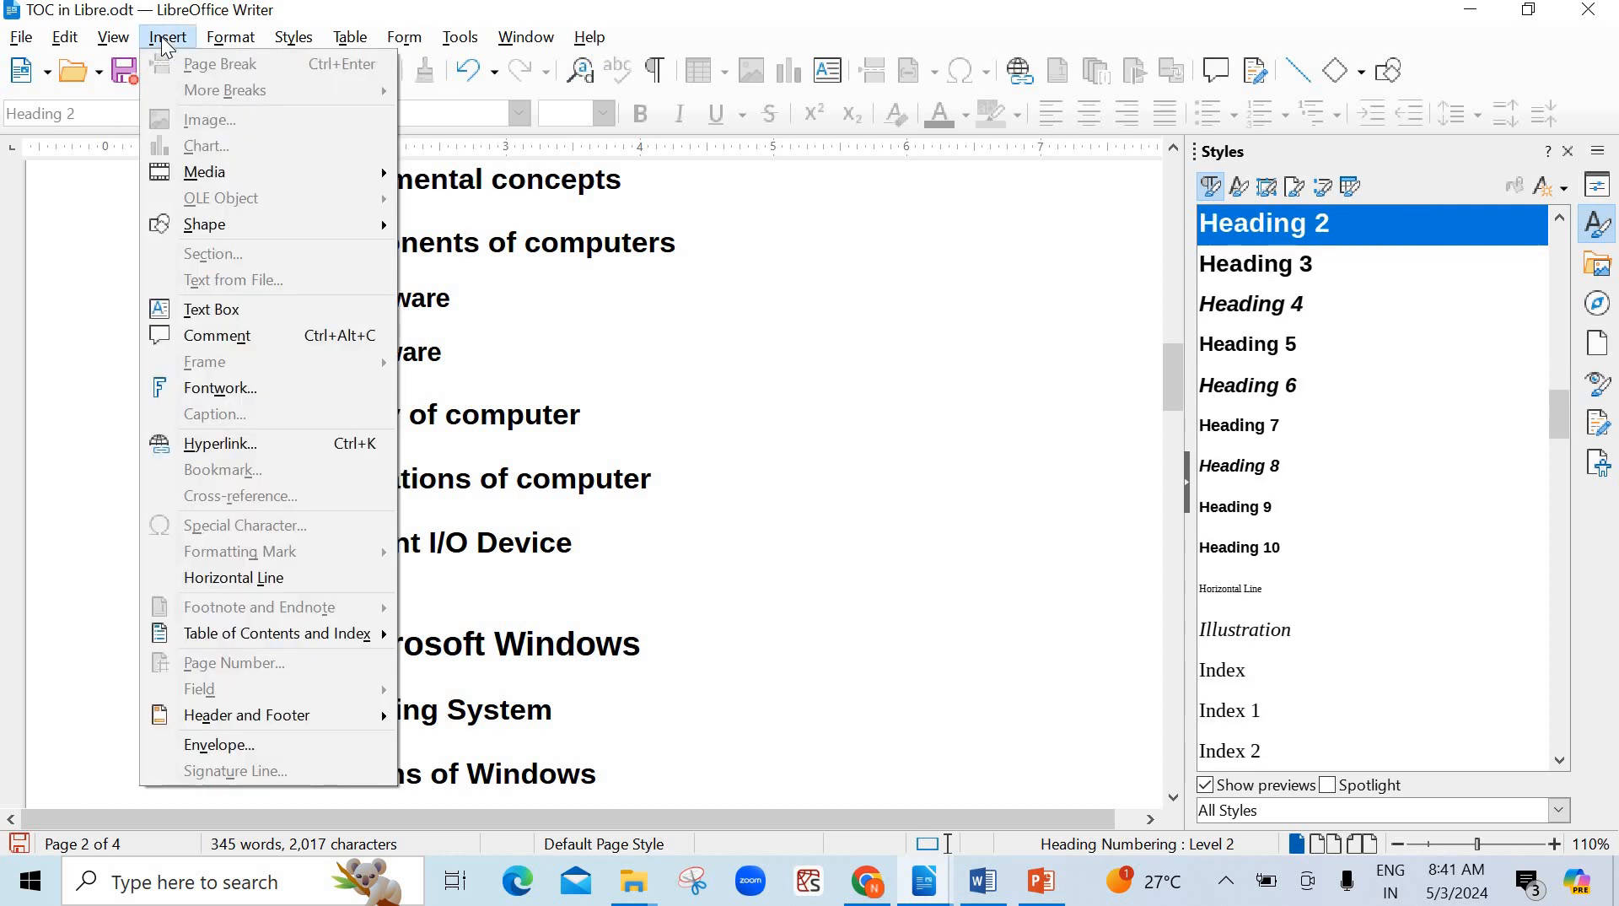
click(524, 309)
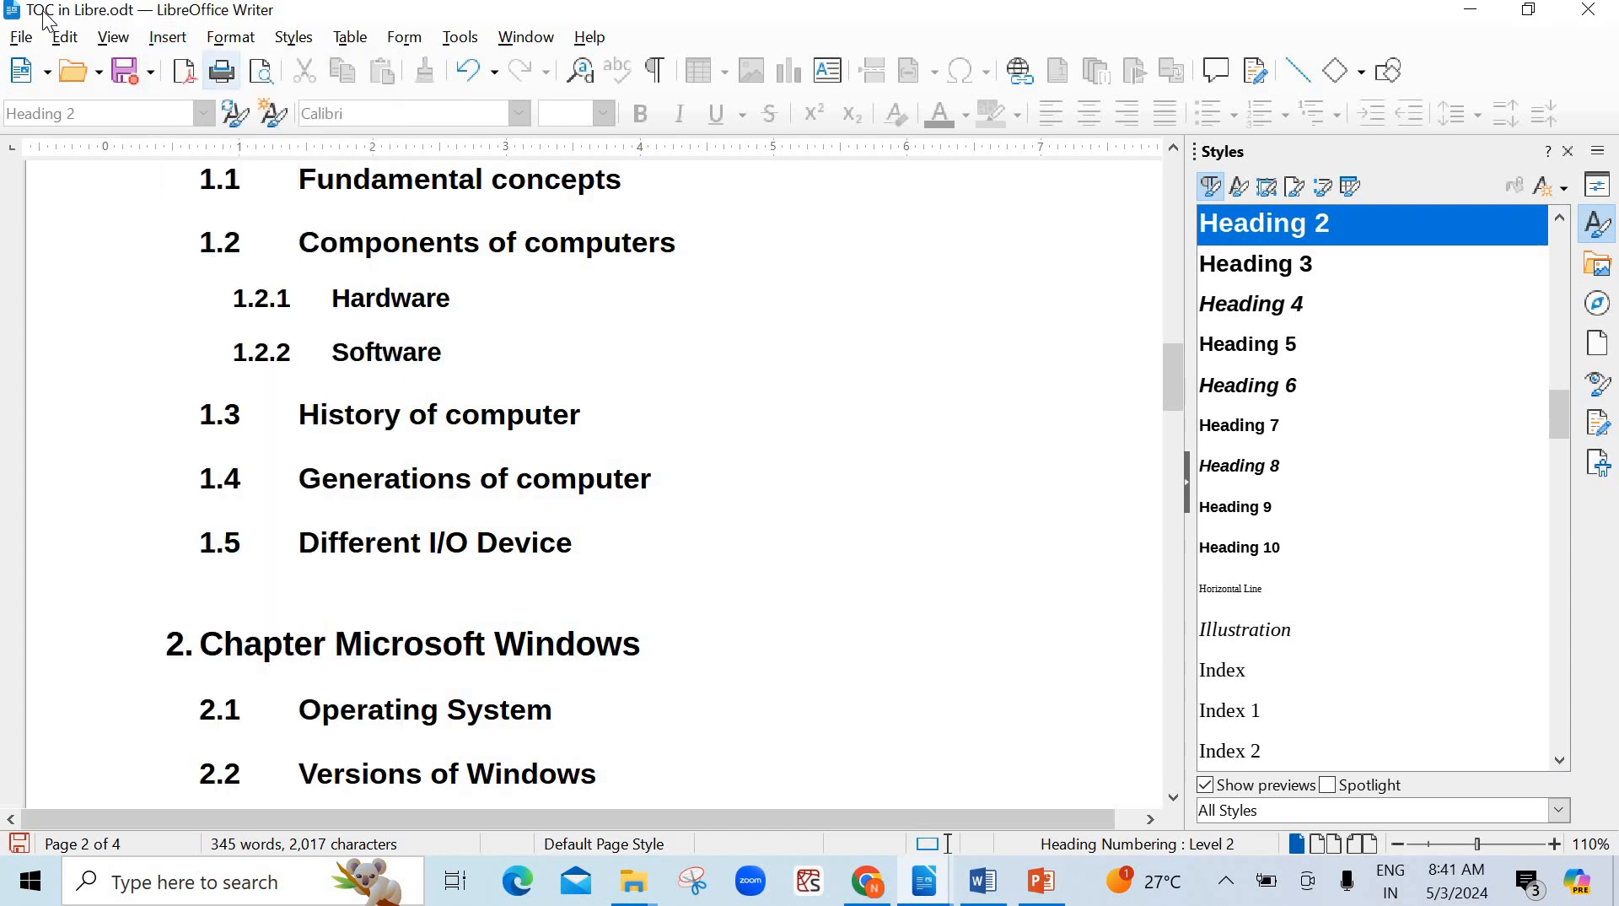
click(168, 37)
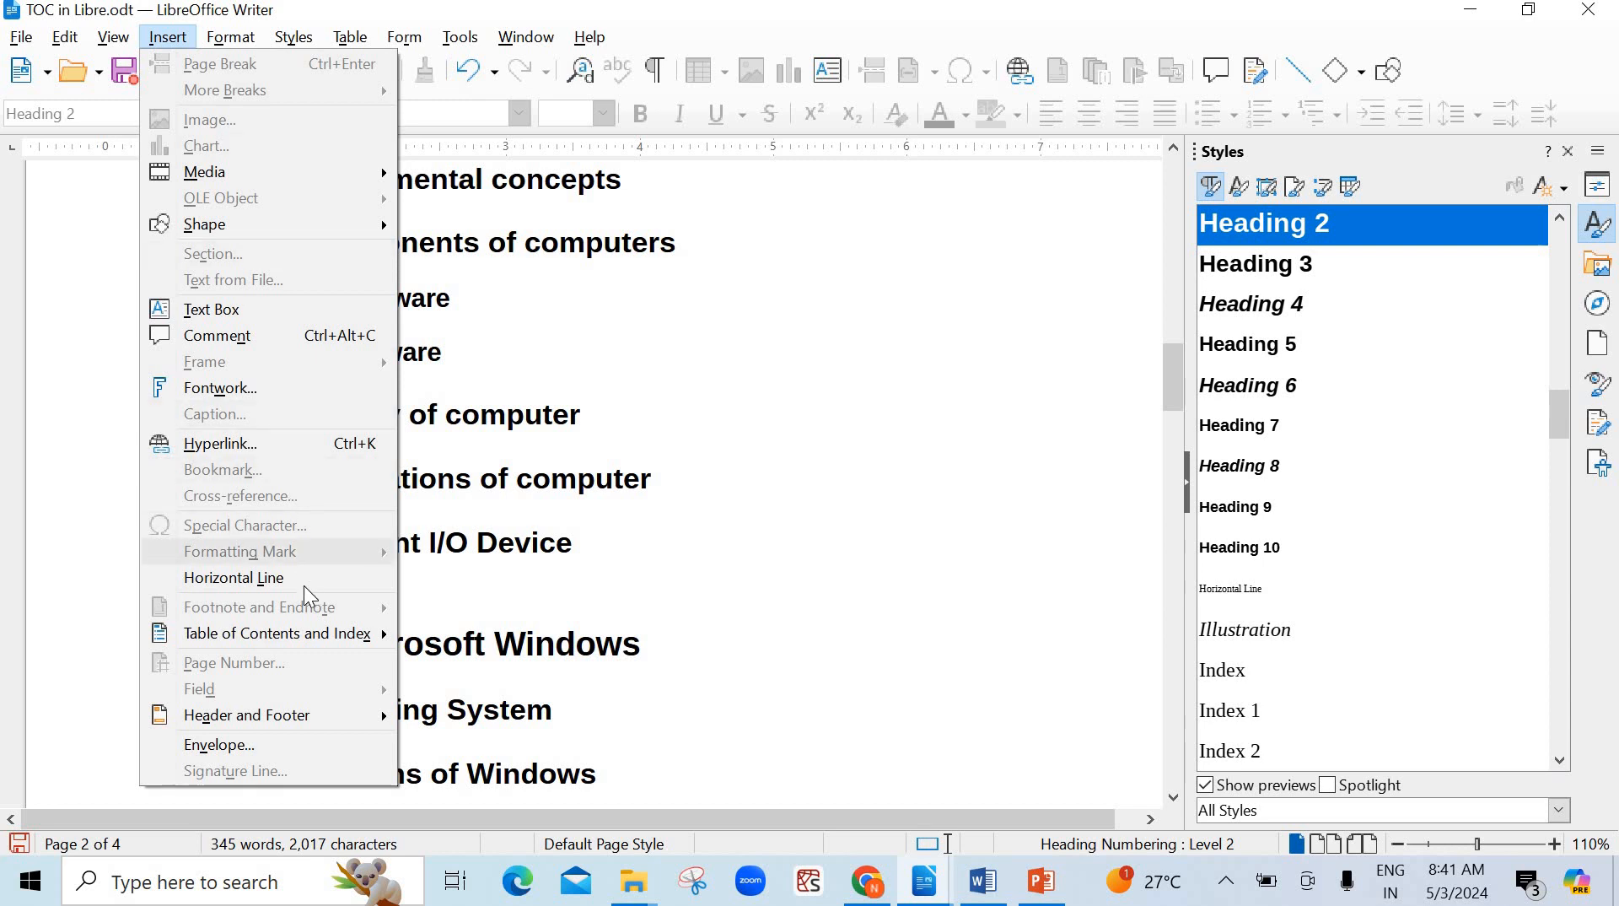
mouse_move(336, 639)
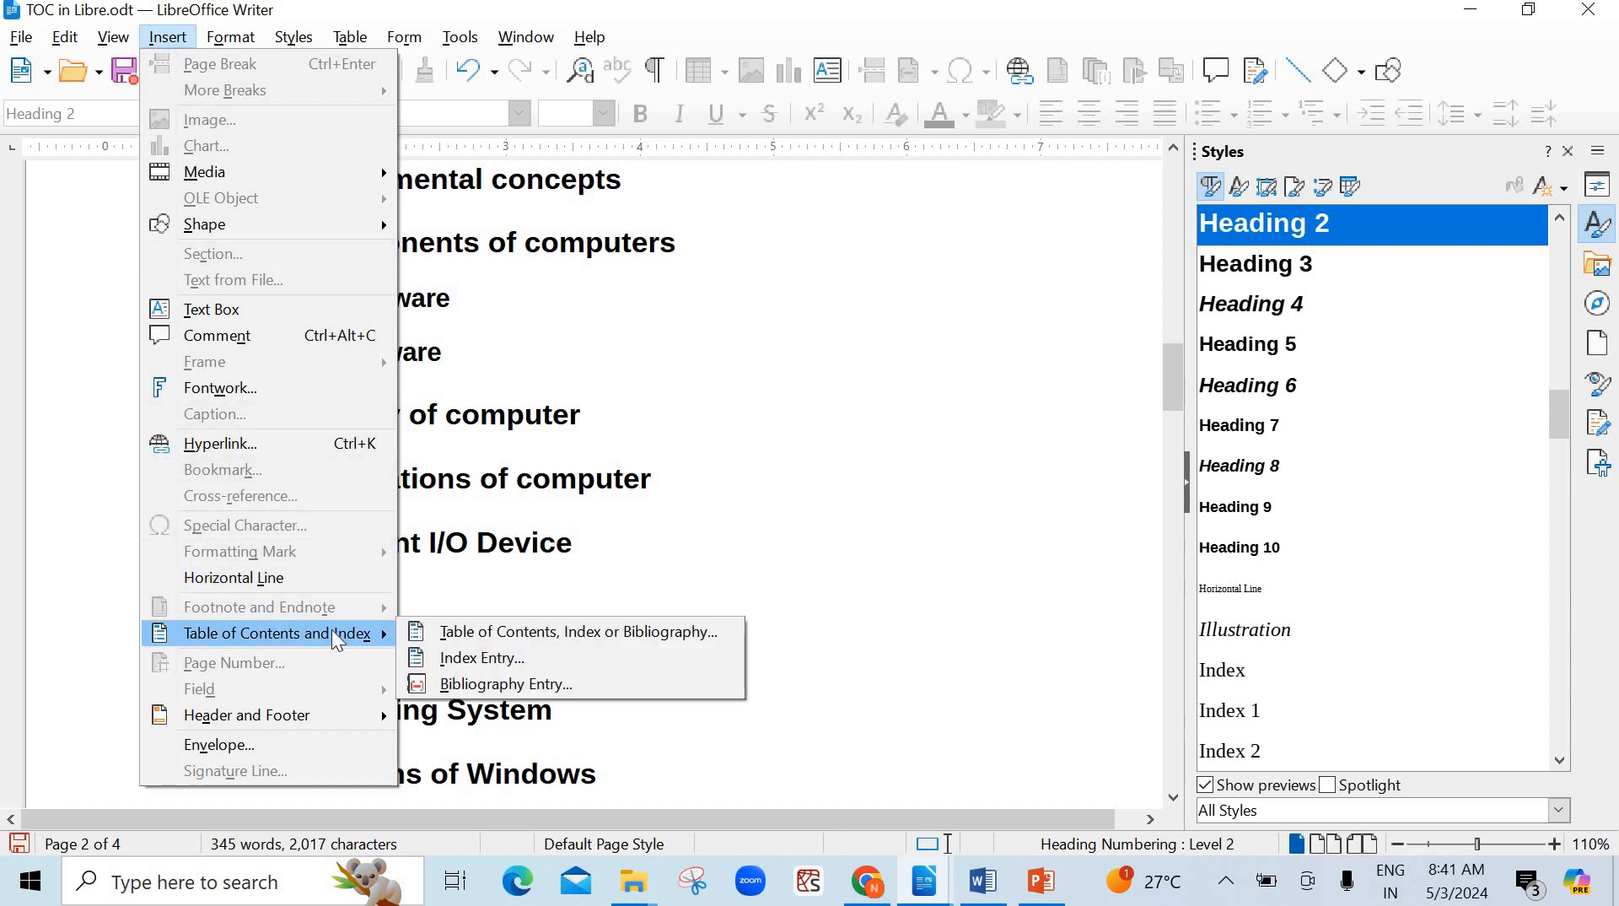
click(467, 640)
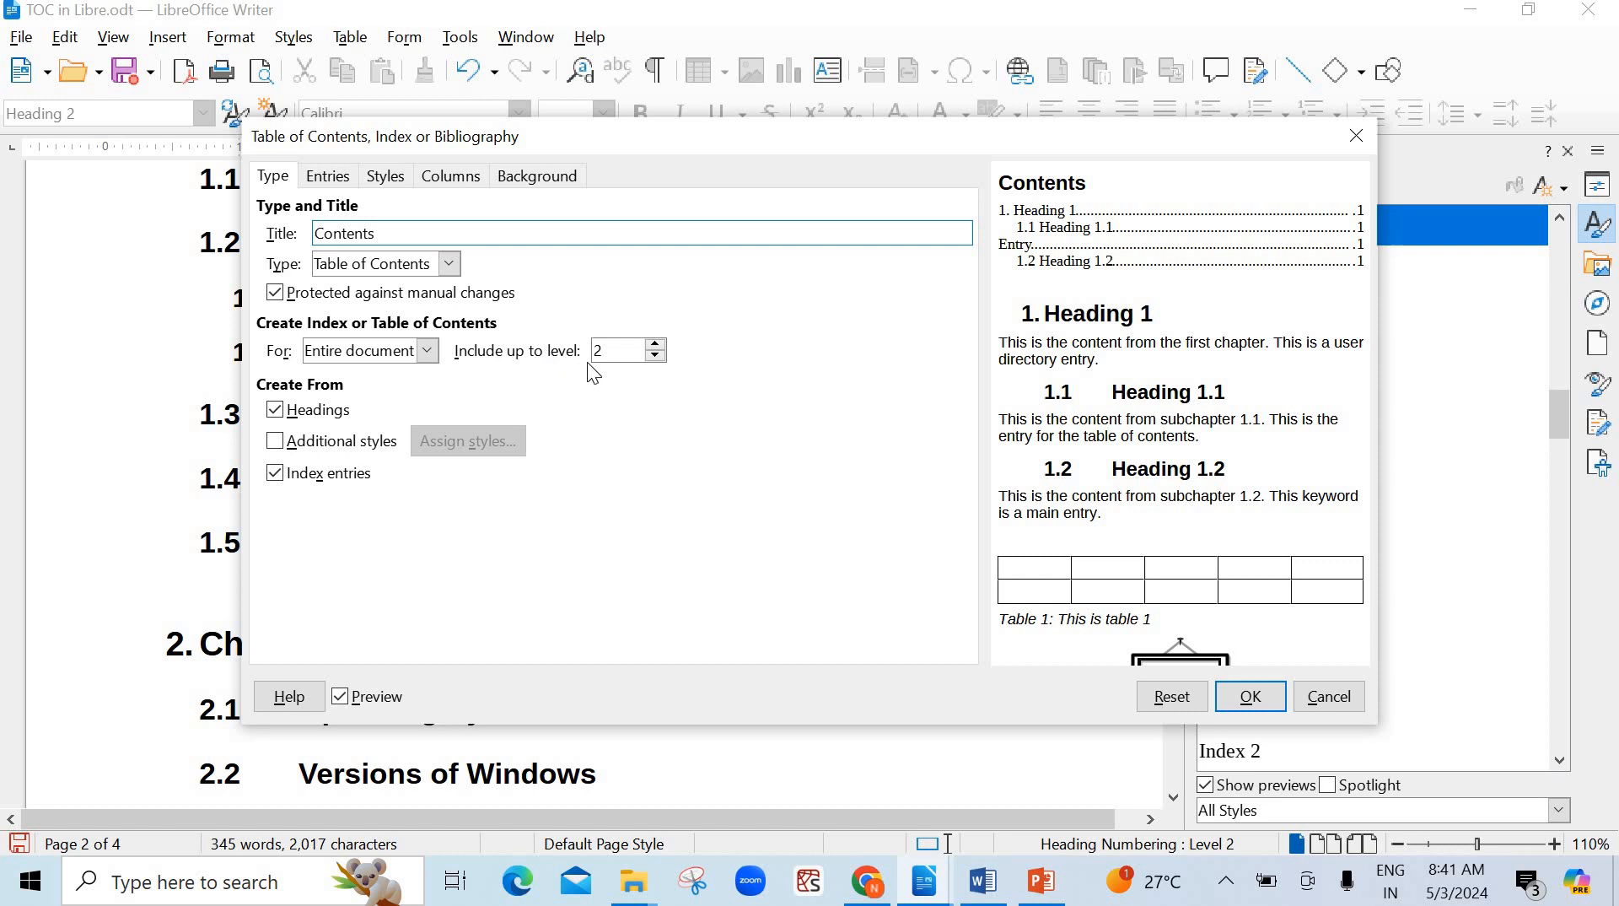
click(657, 346)
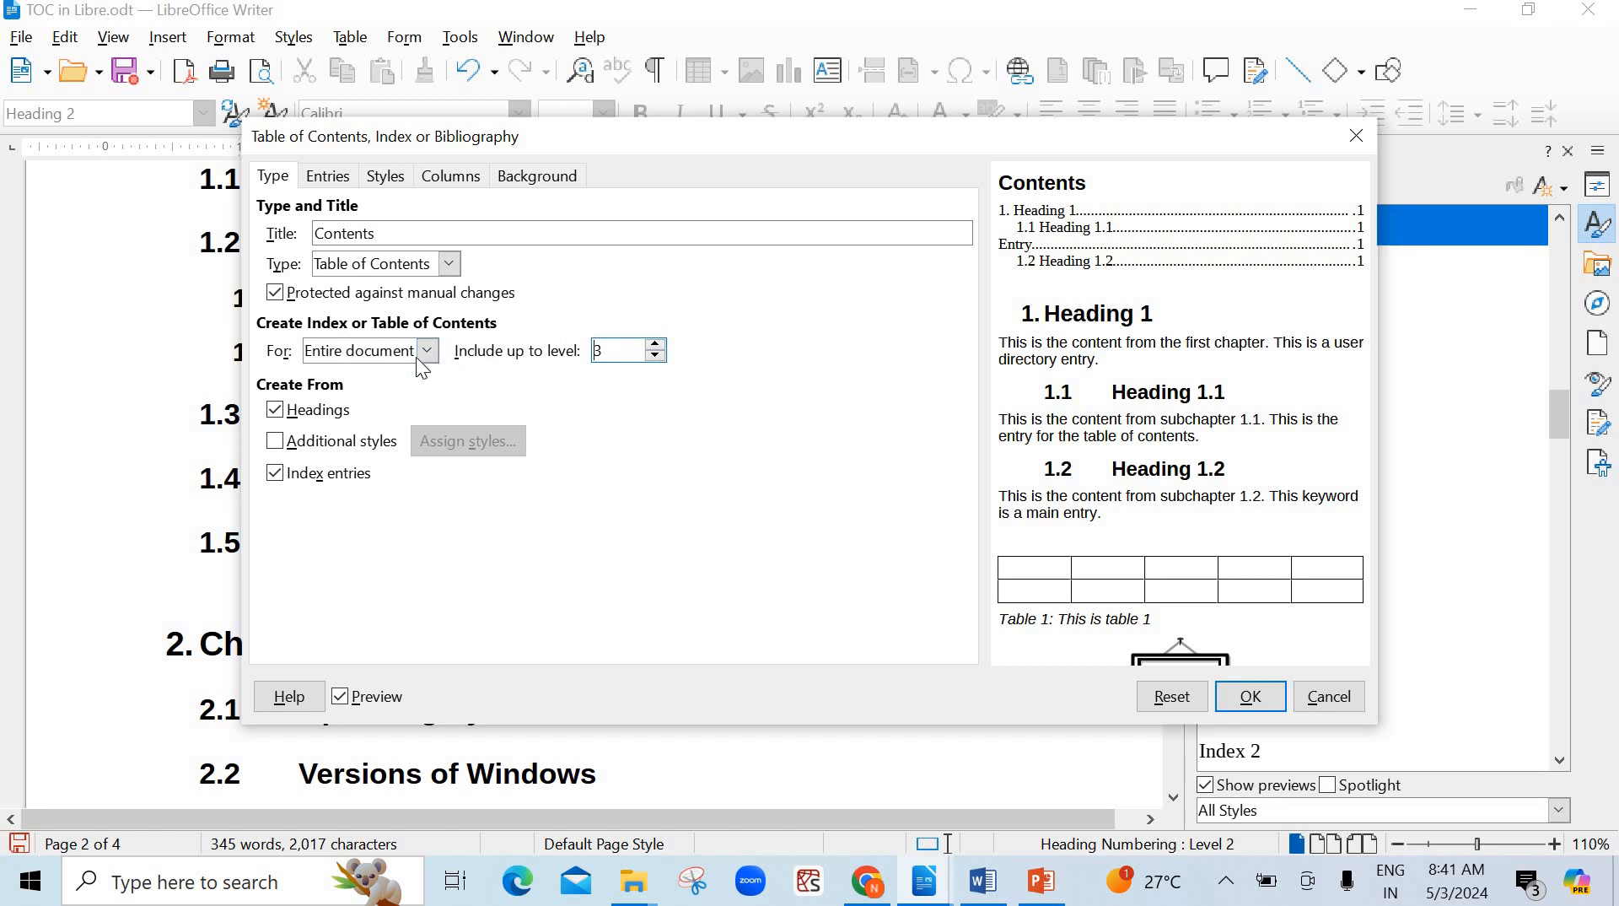
click(381, 184)
click(345, 182)
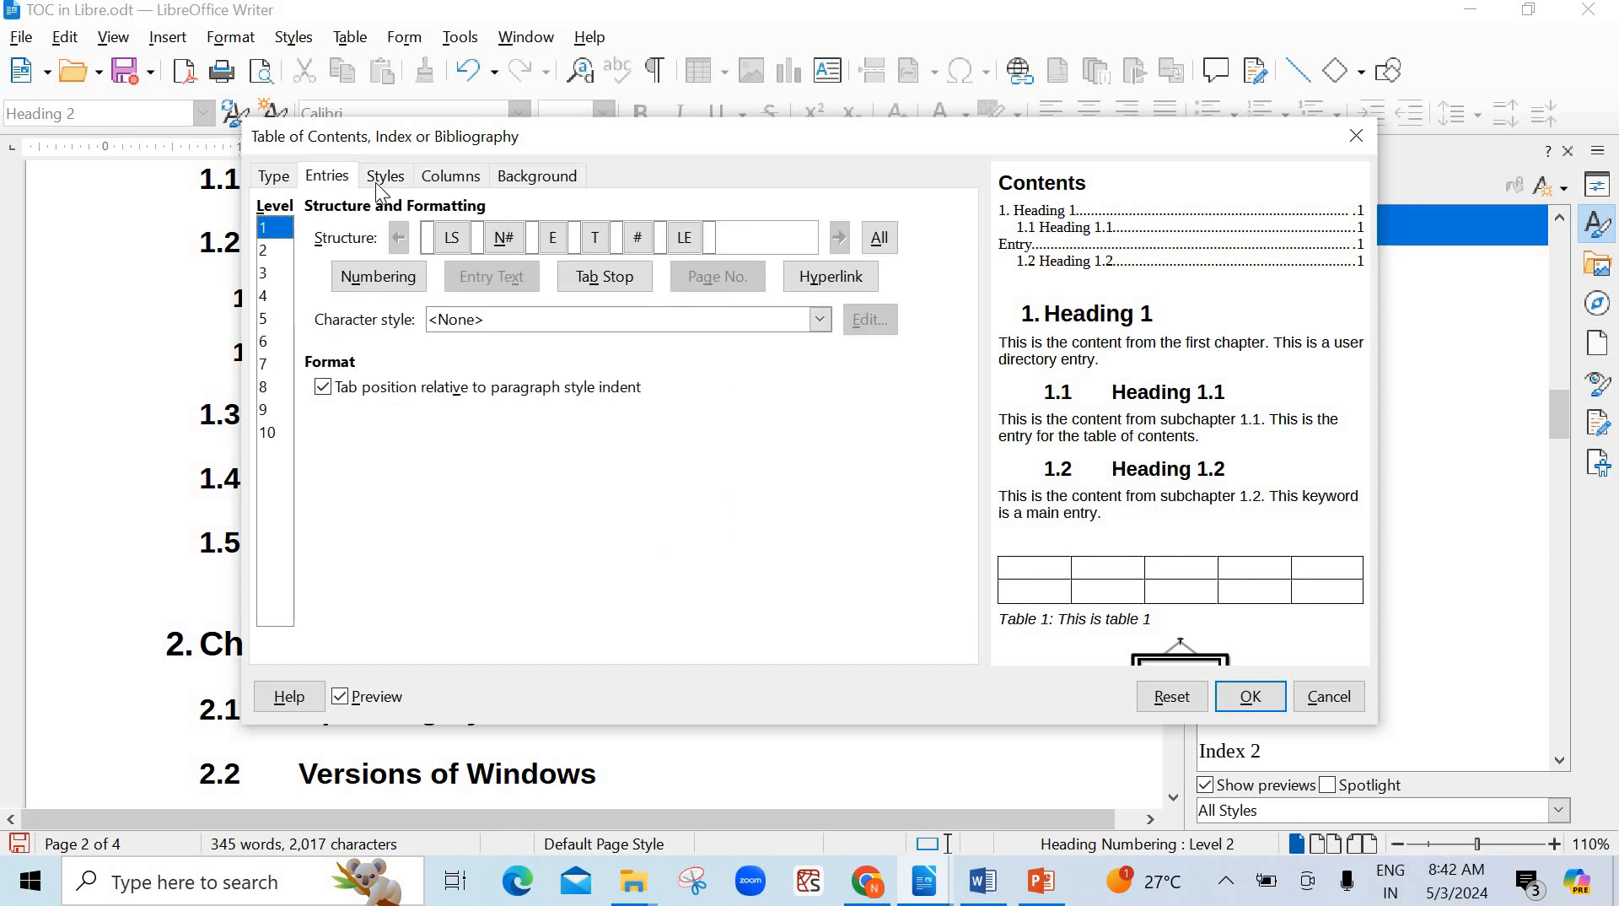
click(472, 321)
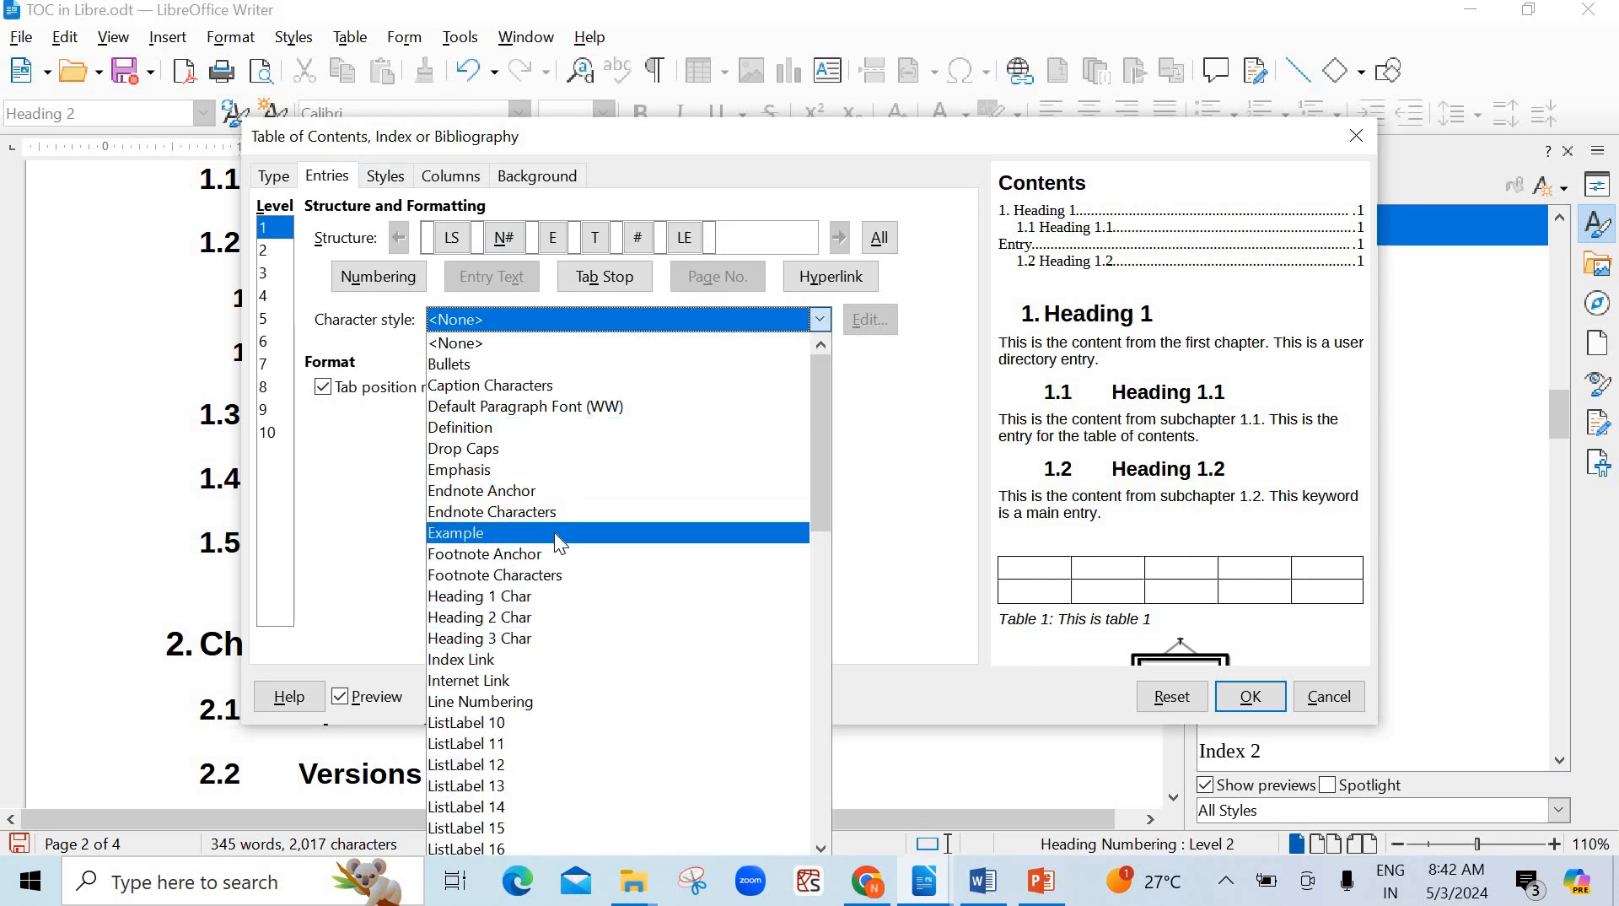
click(514, 472)
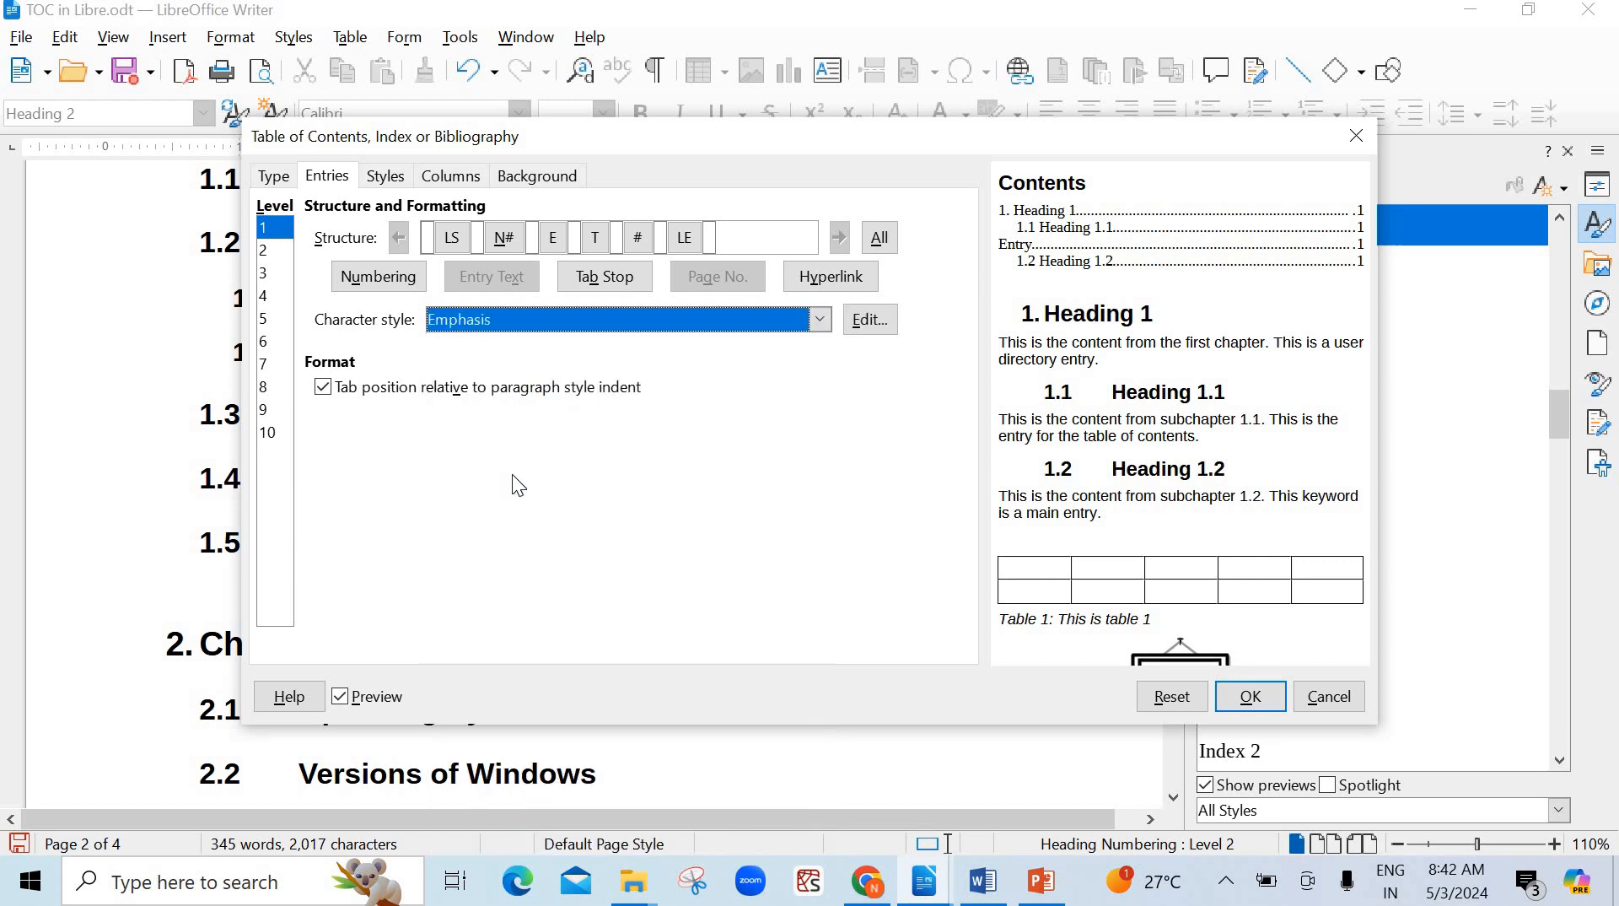
click(538, 176)
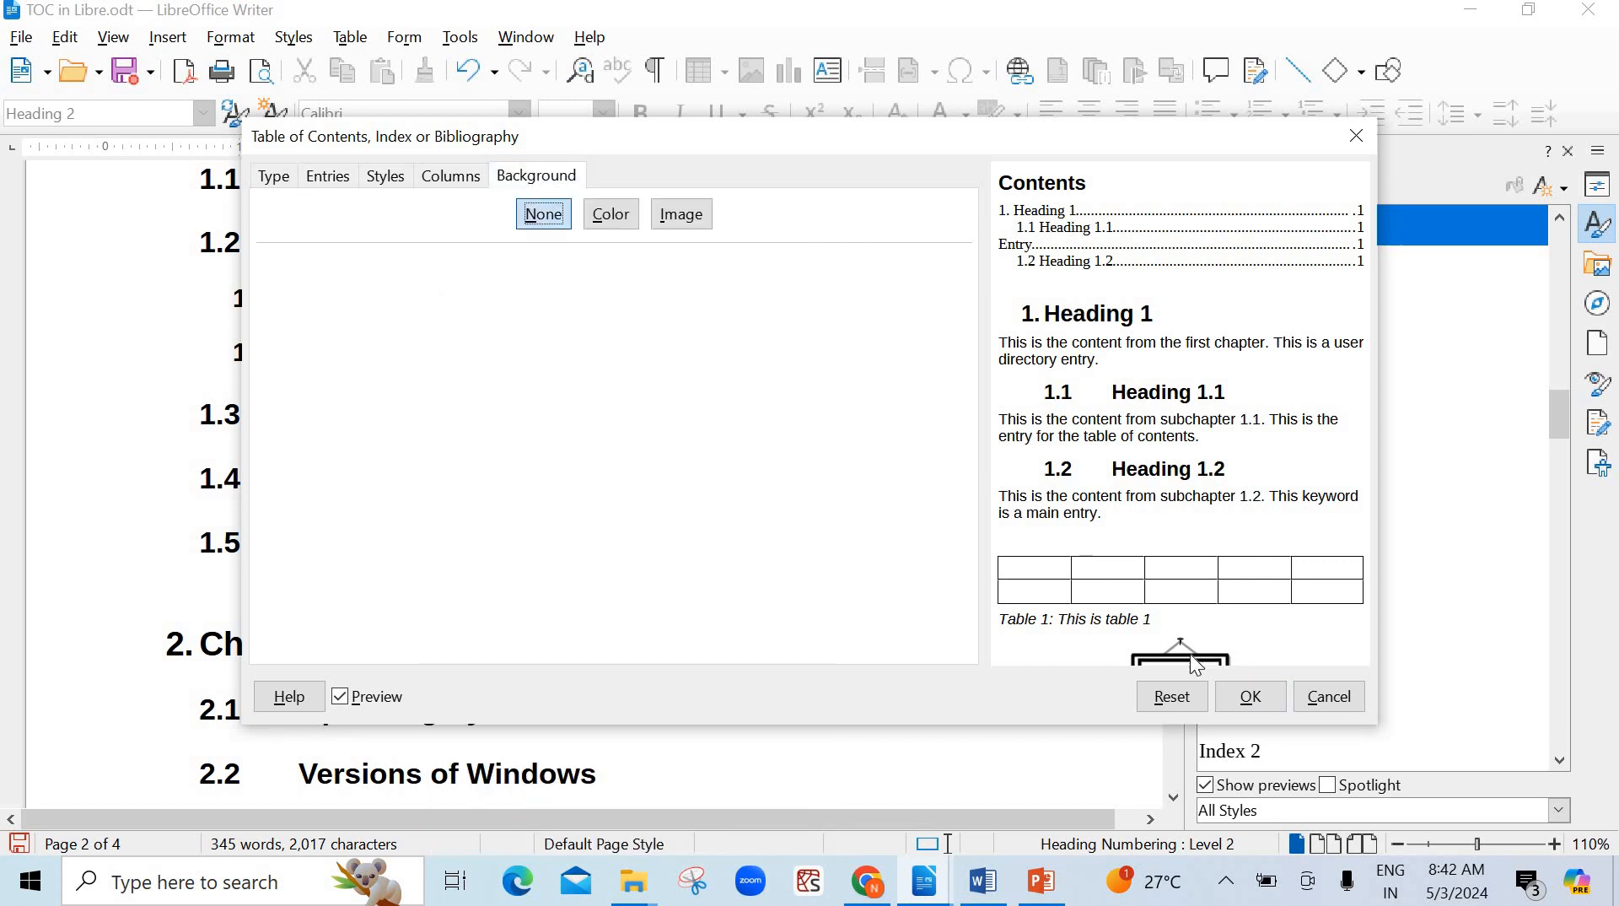
click(1253, 707)
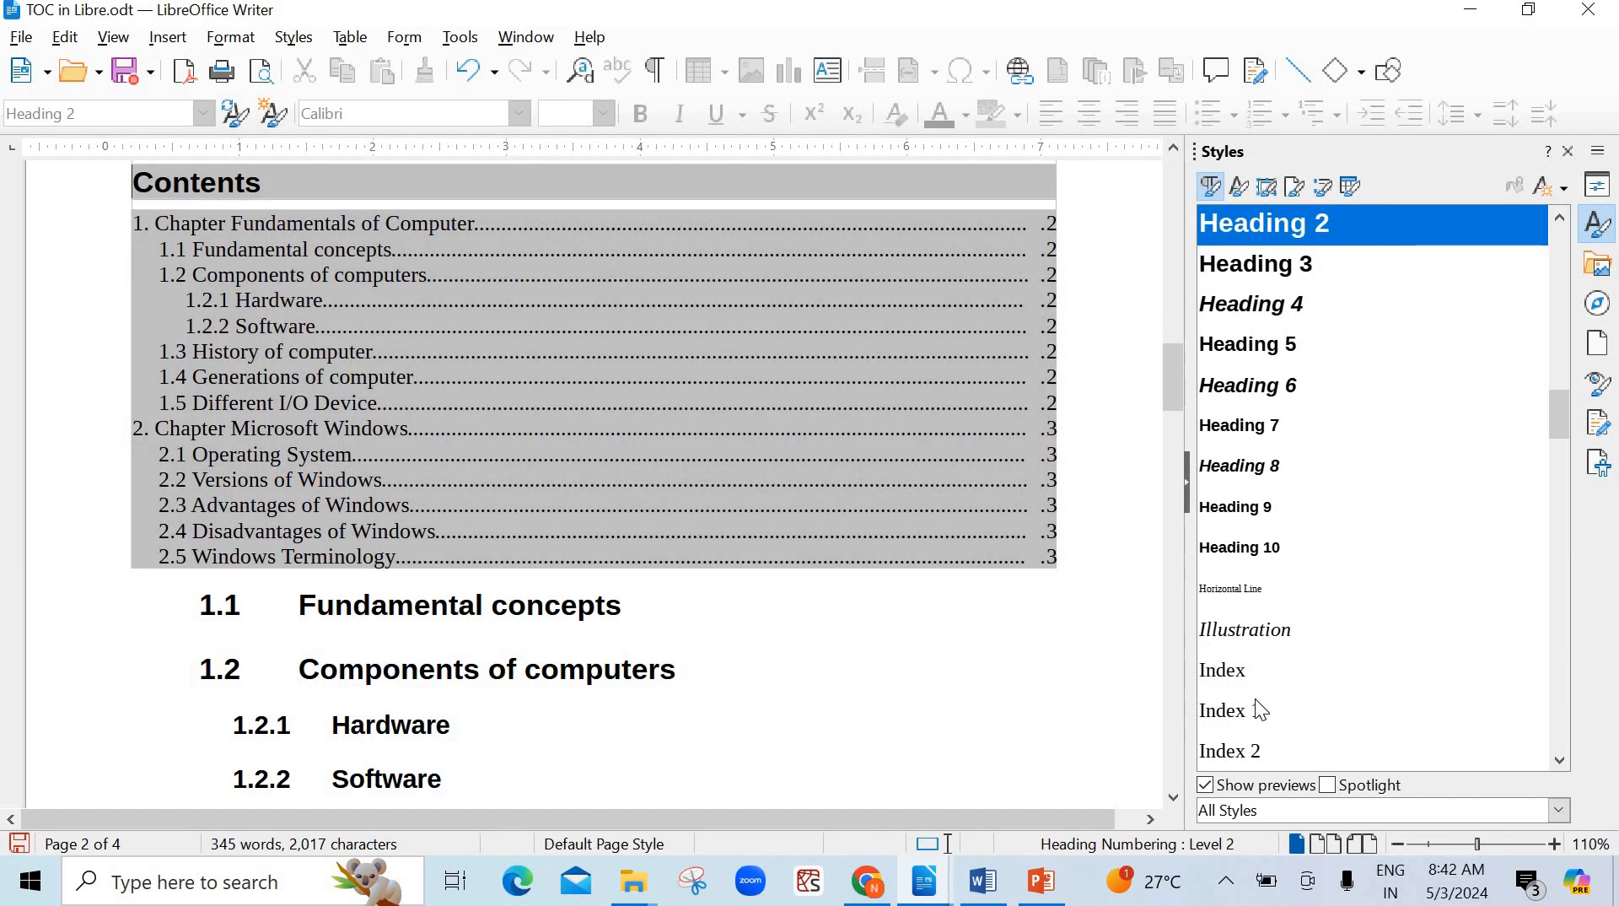
- Undo the insertion of the three-level "Contents" table between the chapter 1 title and "Fundamental concepts"
scroll(879, 650, down, 5)
scroll(879, 651, down, 20)
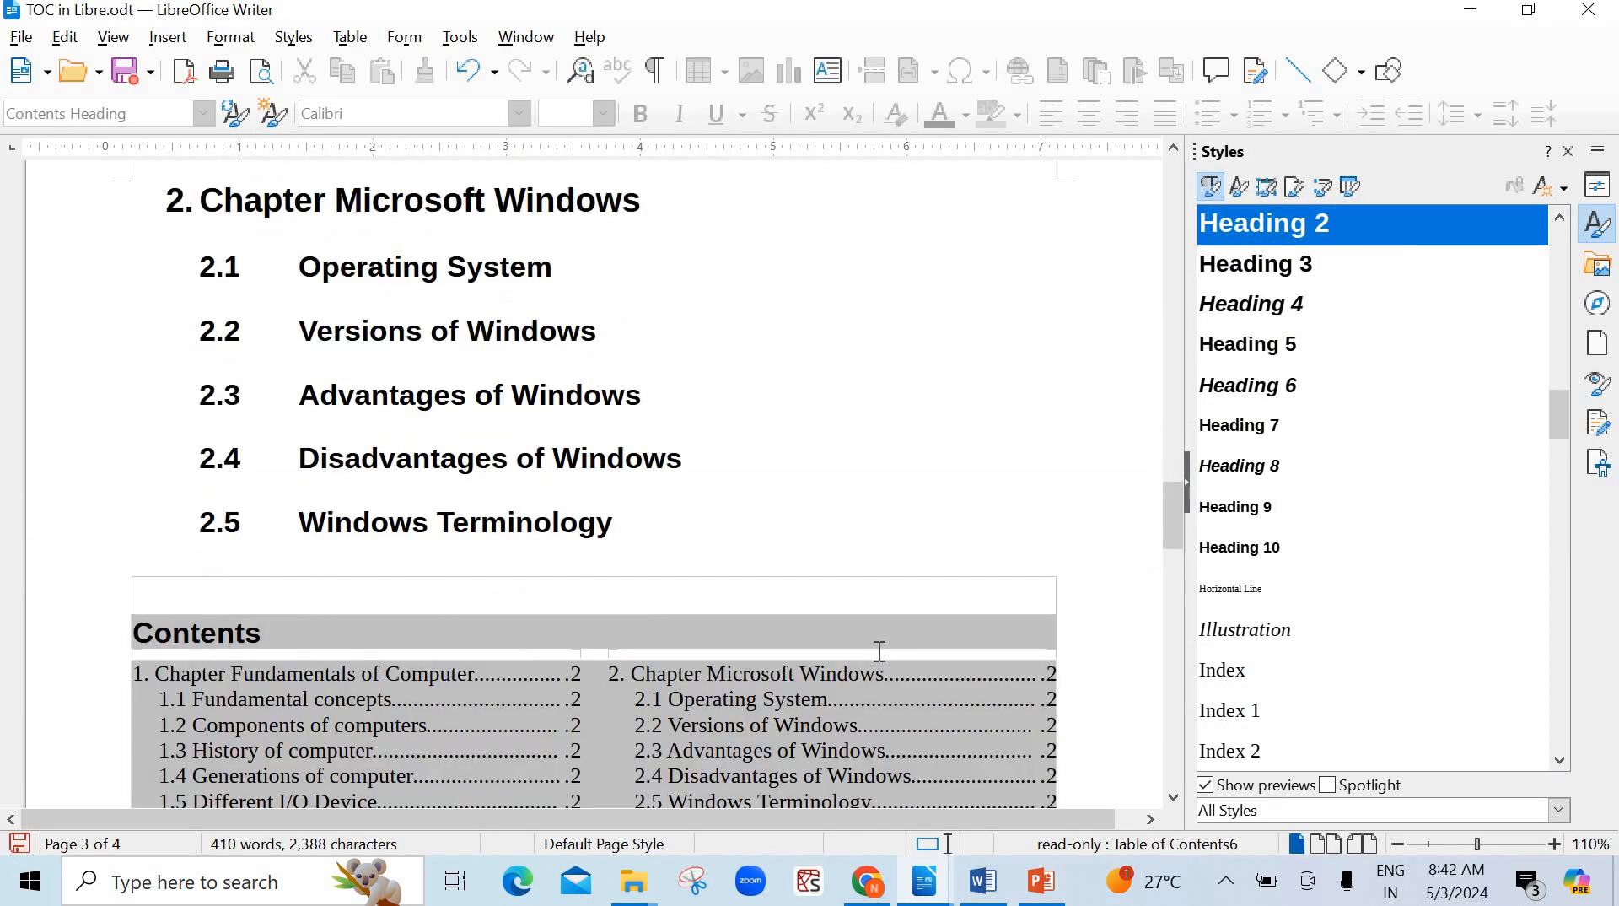
scroll(881, 650, down, 15)
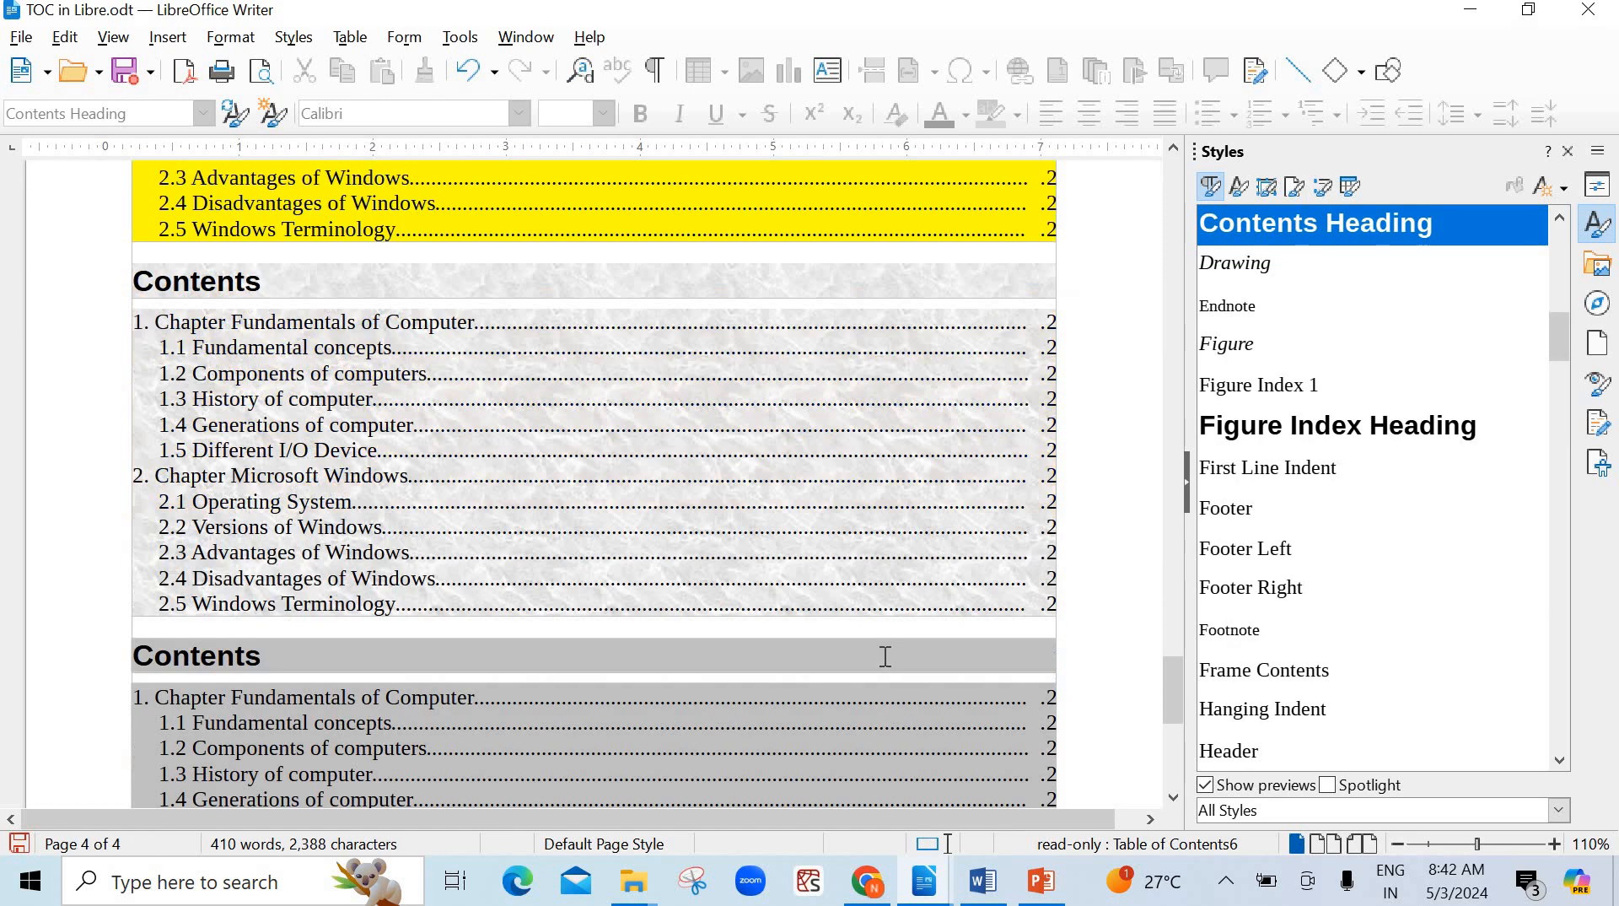
scroll(887, 656, up, 20)
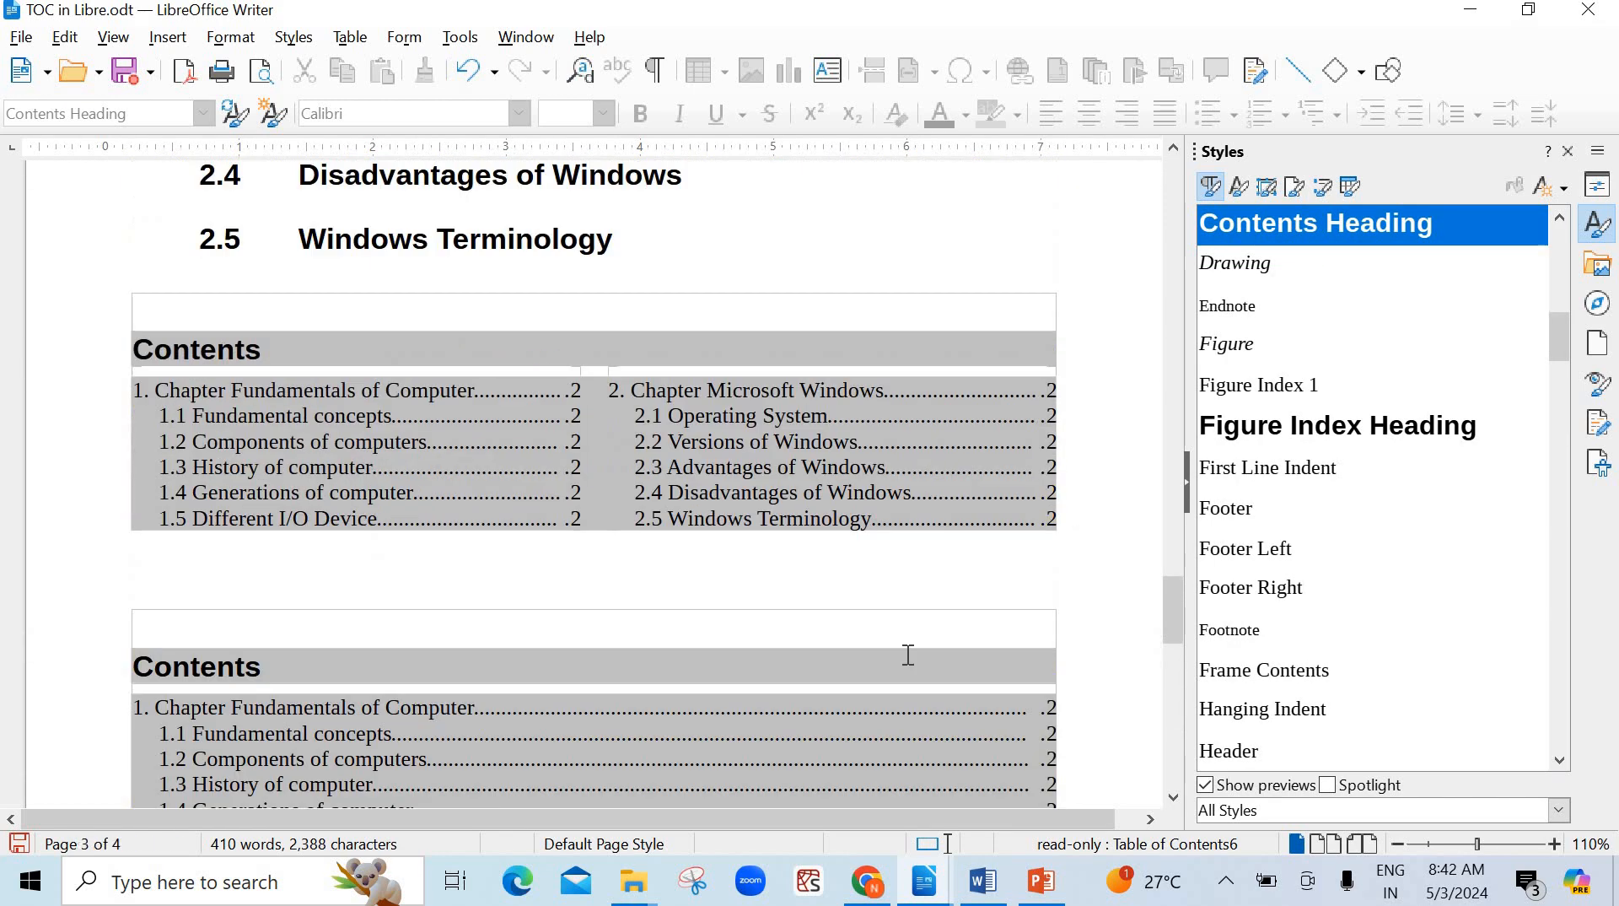
scroll(908, 655, up, 8)
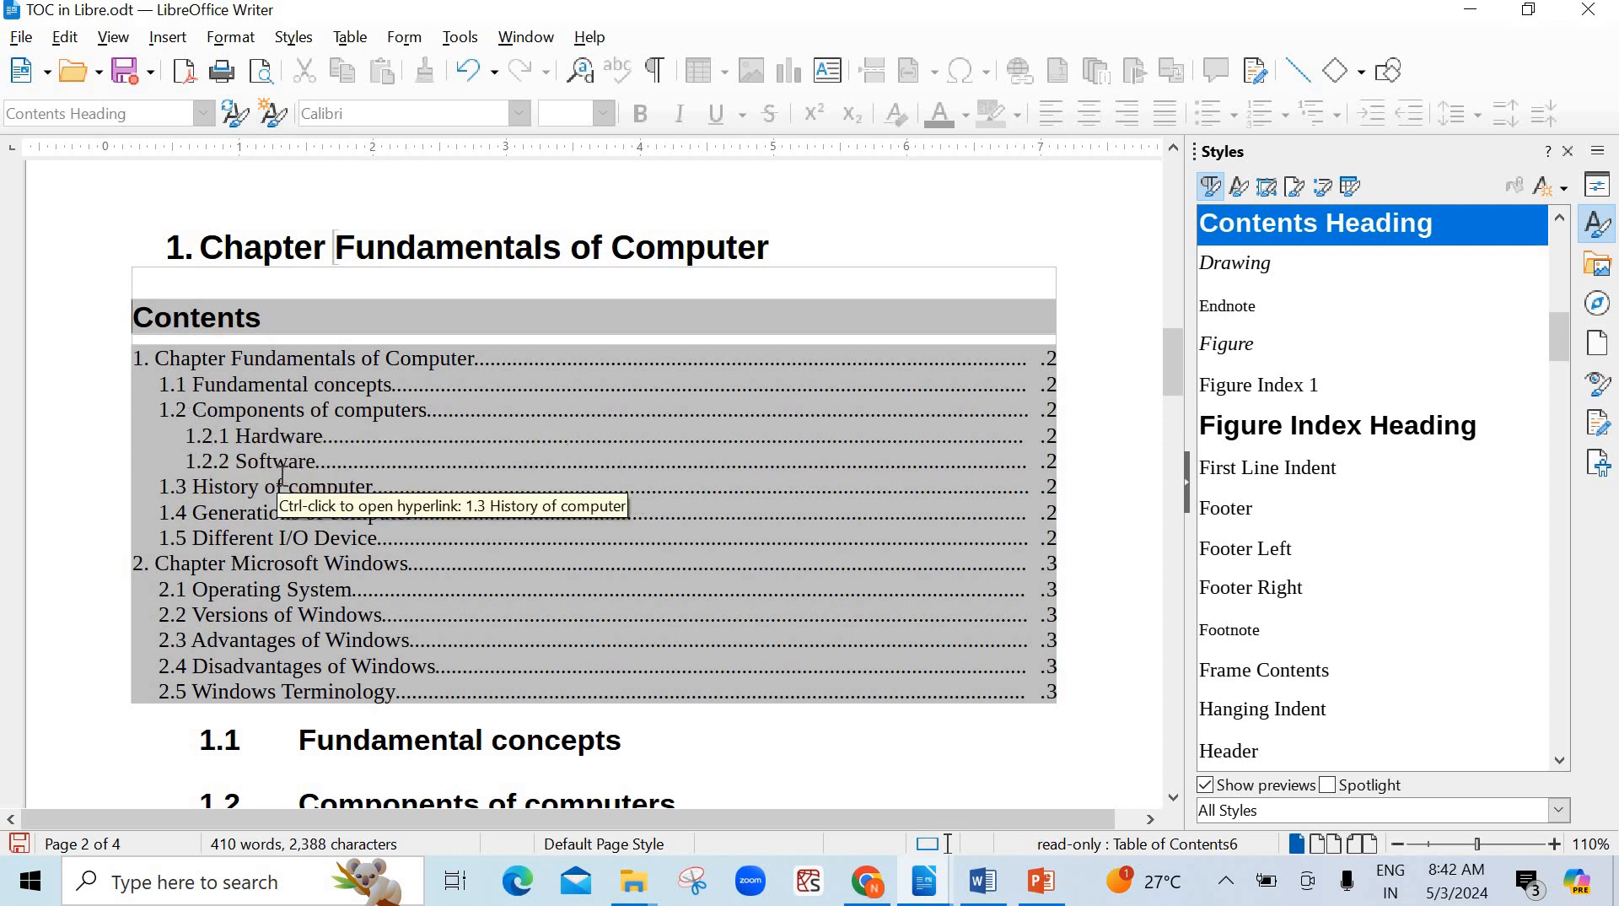
click(469, 70)
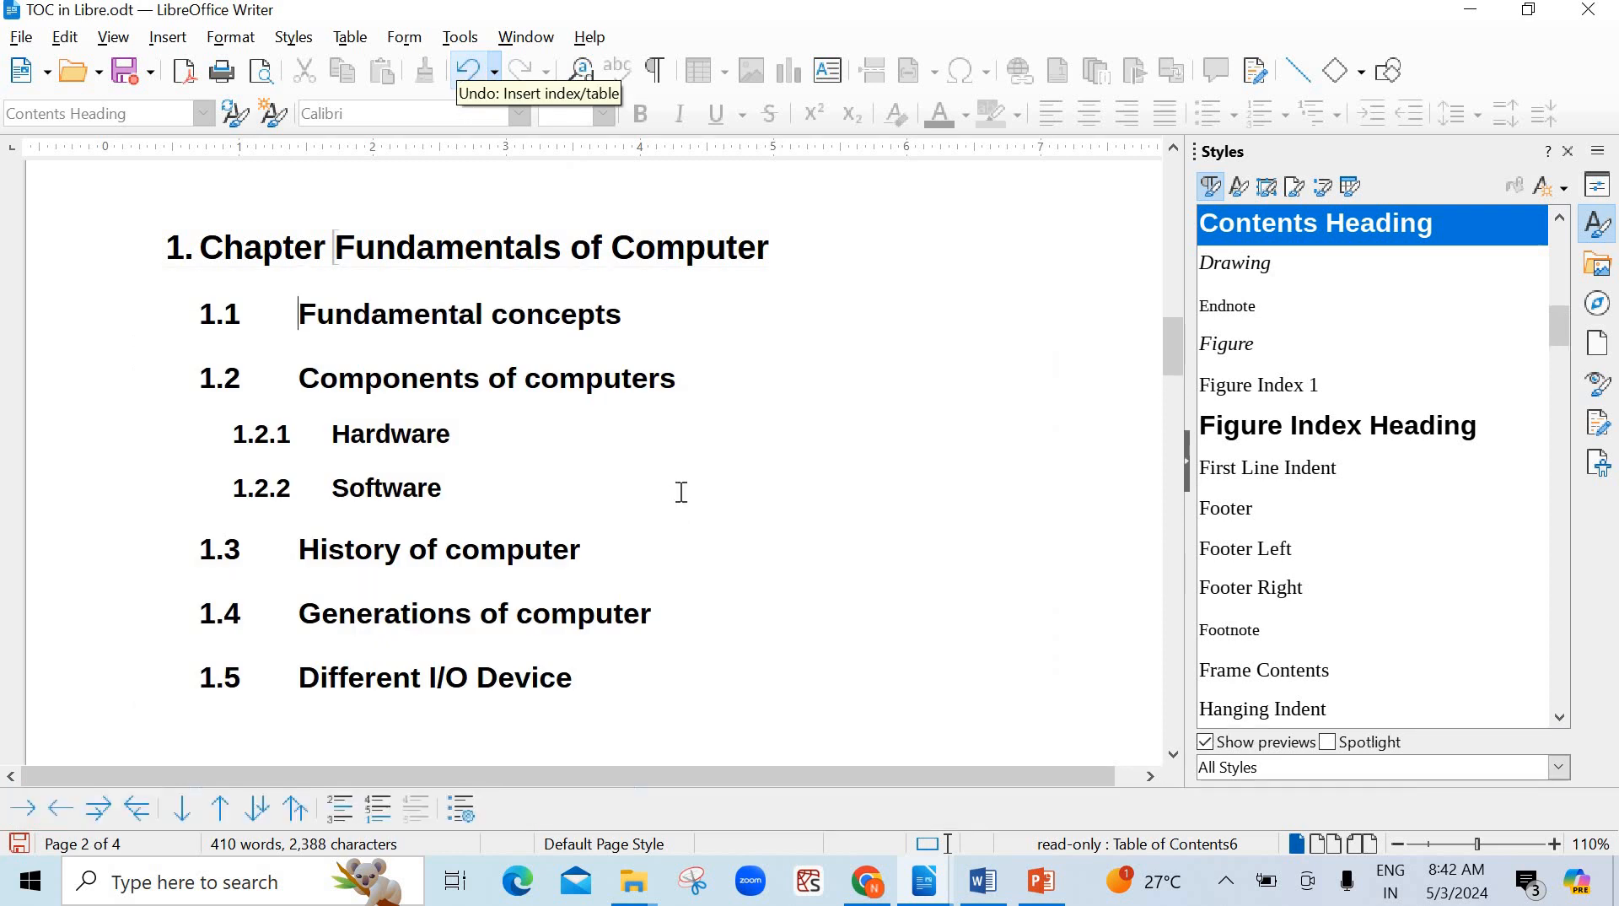
scroll(682, 492, down, 9)
scroll(665, 447, up, 17)
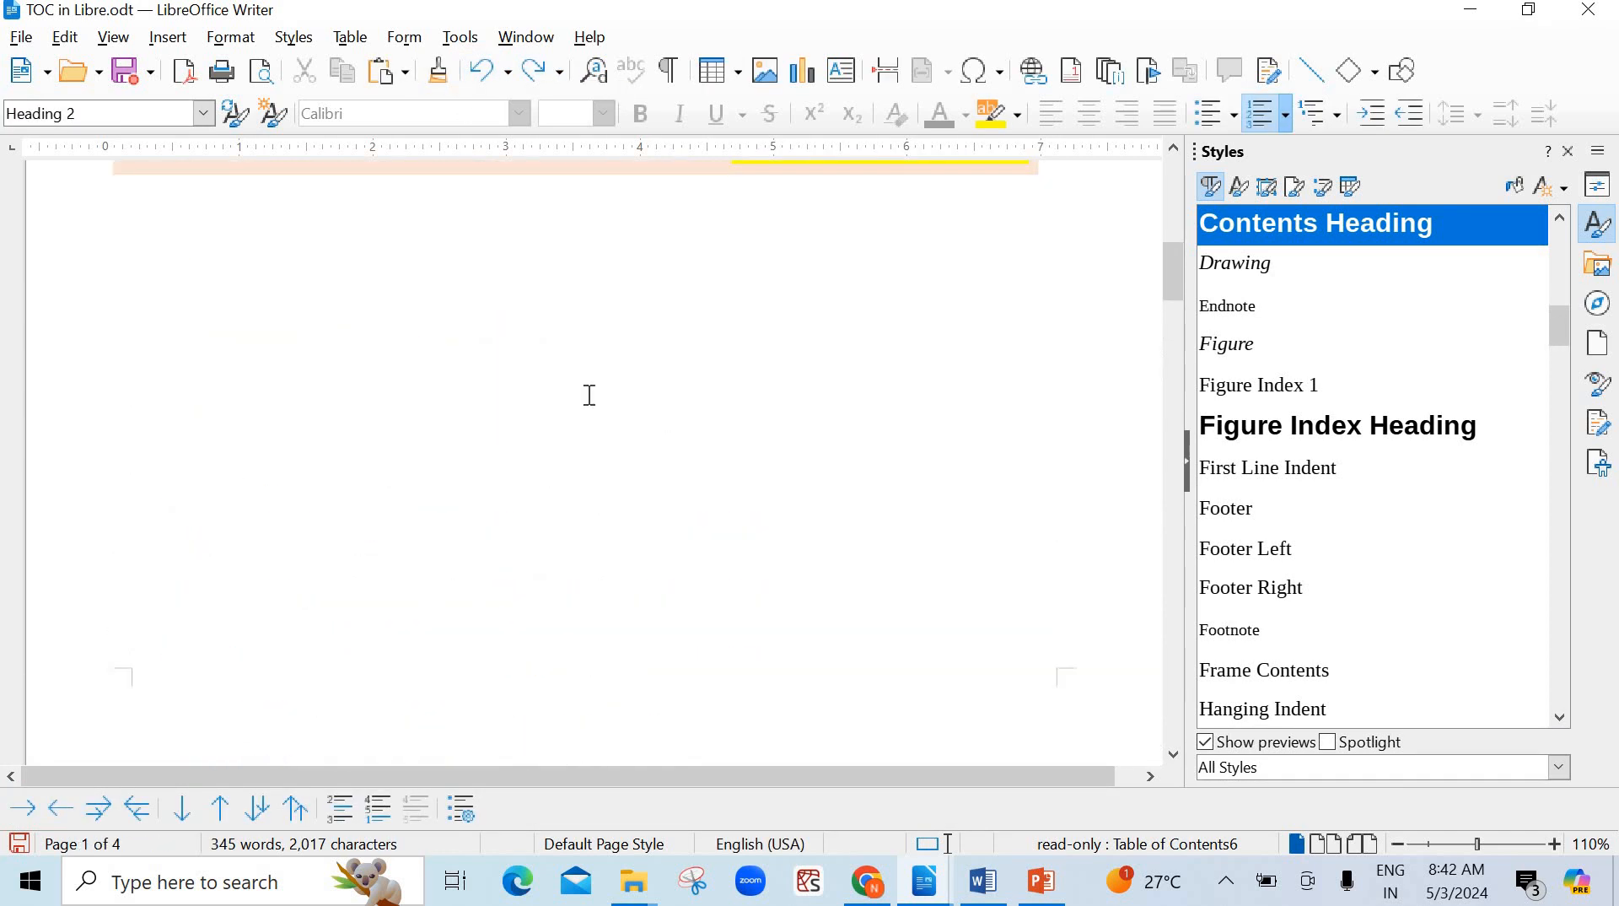
scroll(606, 400, down, 10)
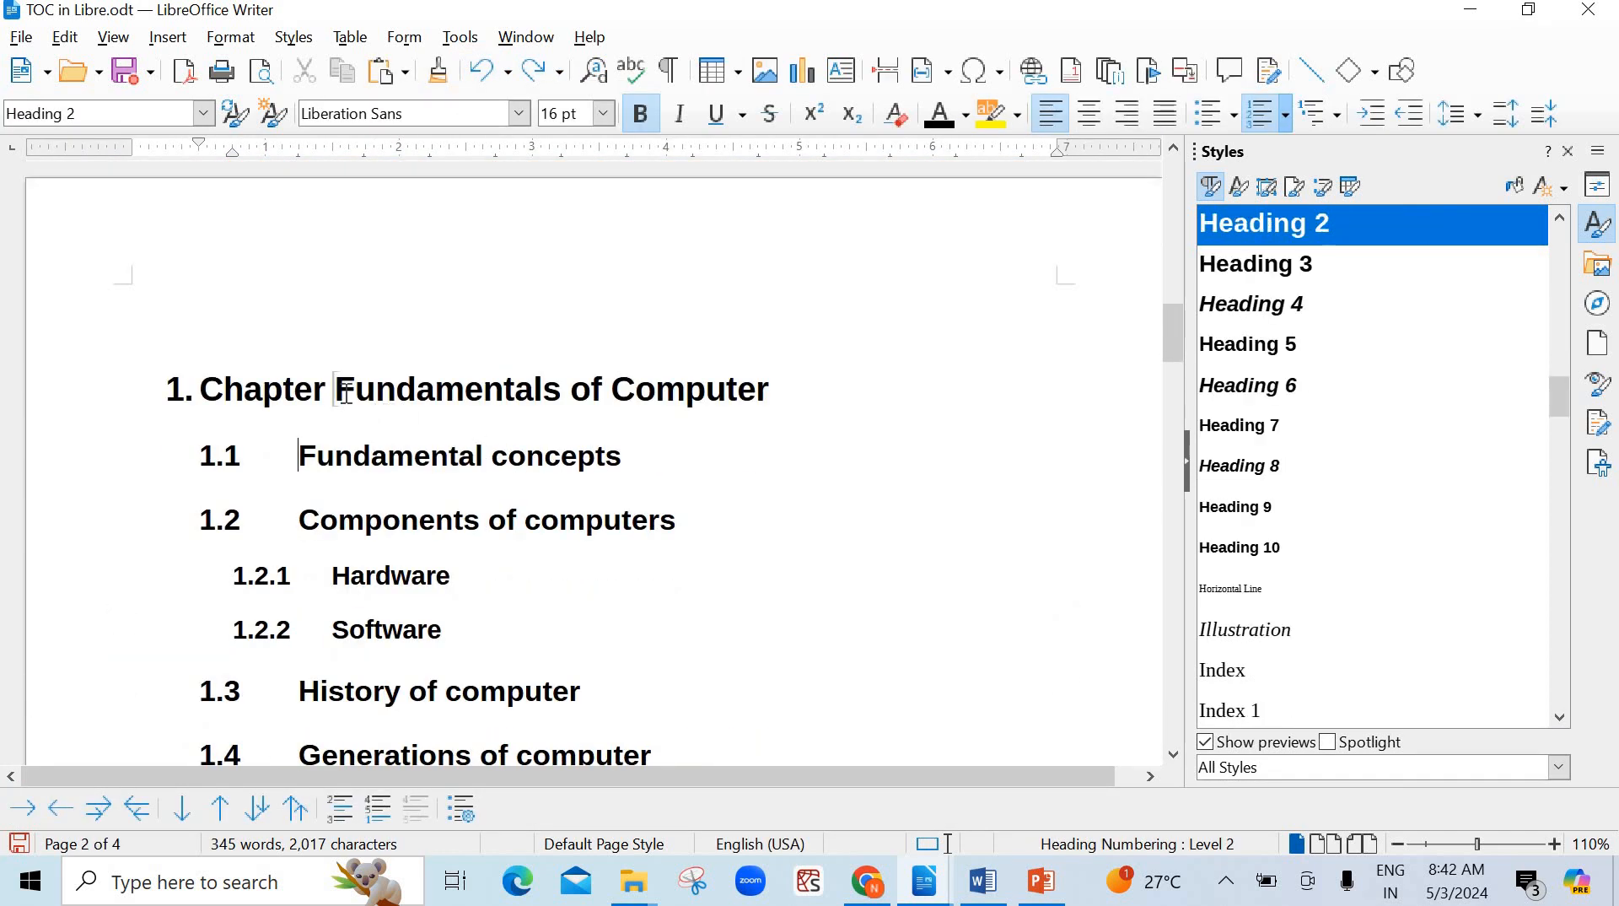
- Insert a "Contents" table in the empty paragraph below the last table, including up to level 3, with the Emphasis character style for level 1 entries
scroll(513, 480, down, 15)
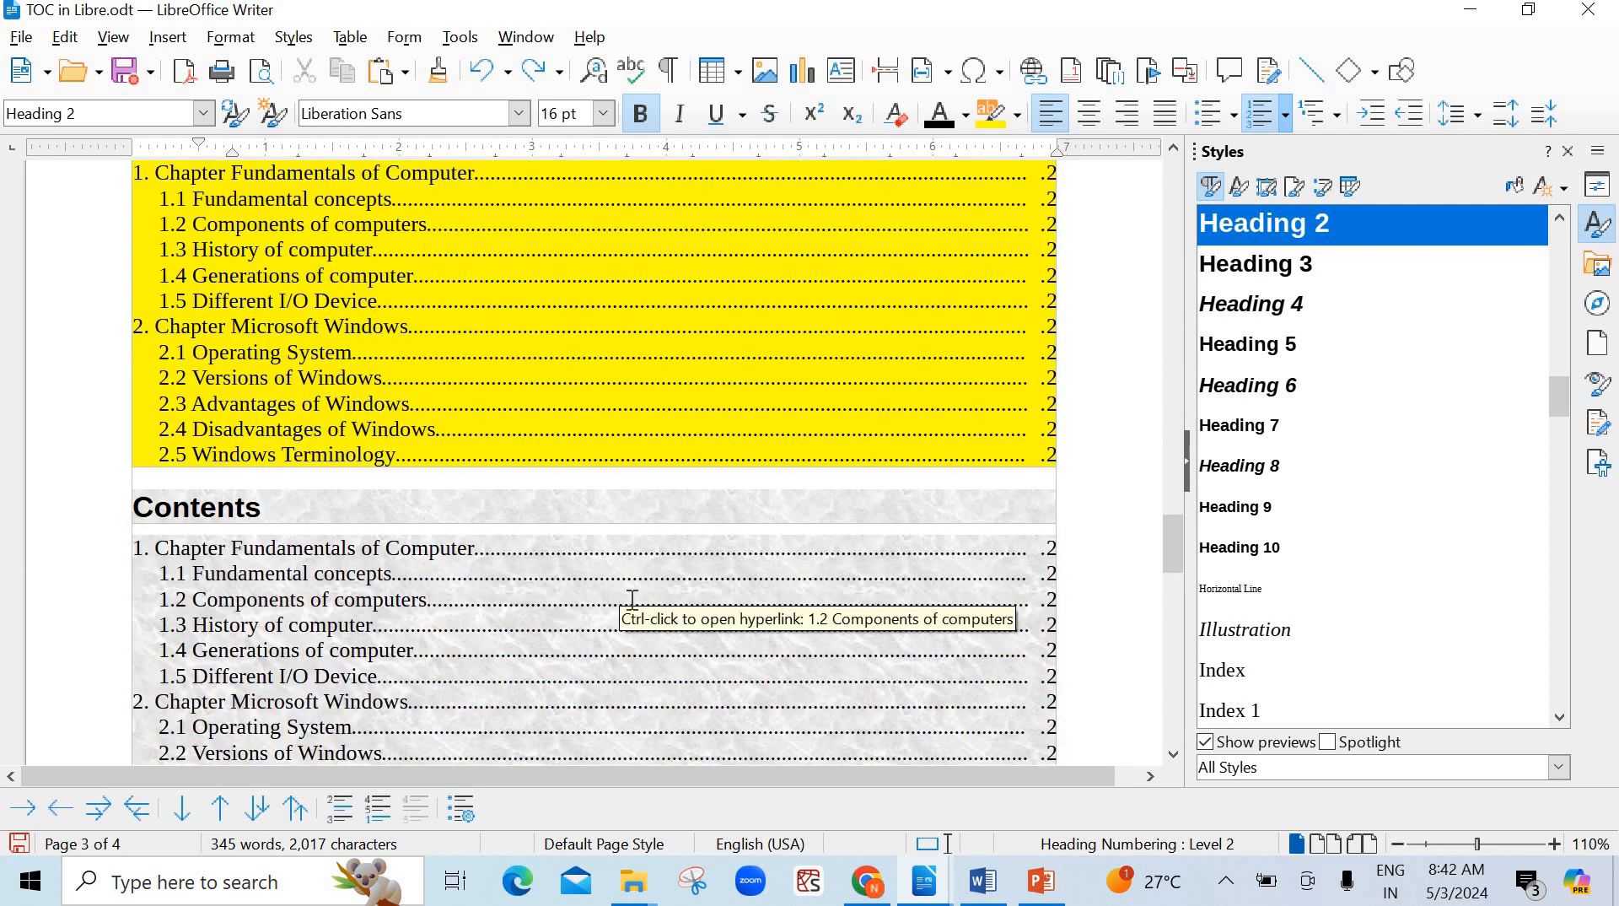
scroll(633, 599, down, 8)
scroll(341, 431, up, 3)
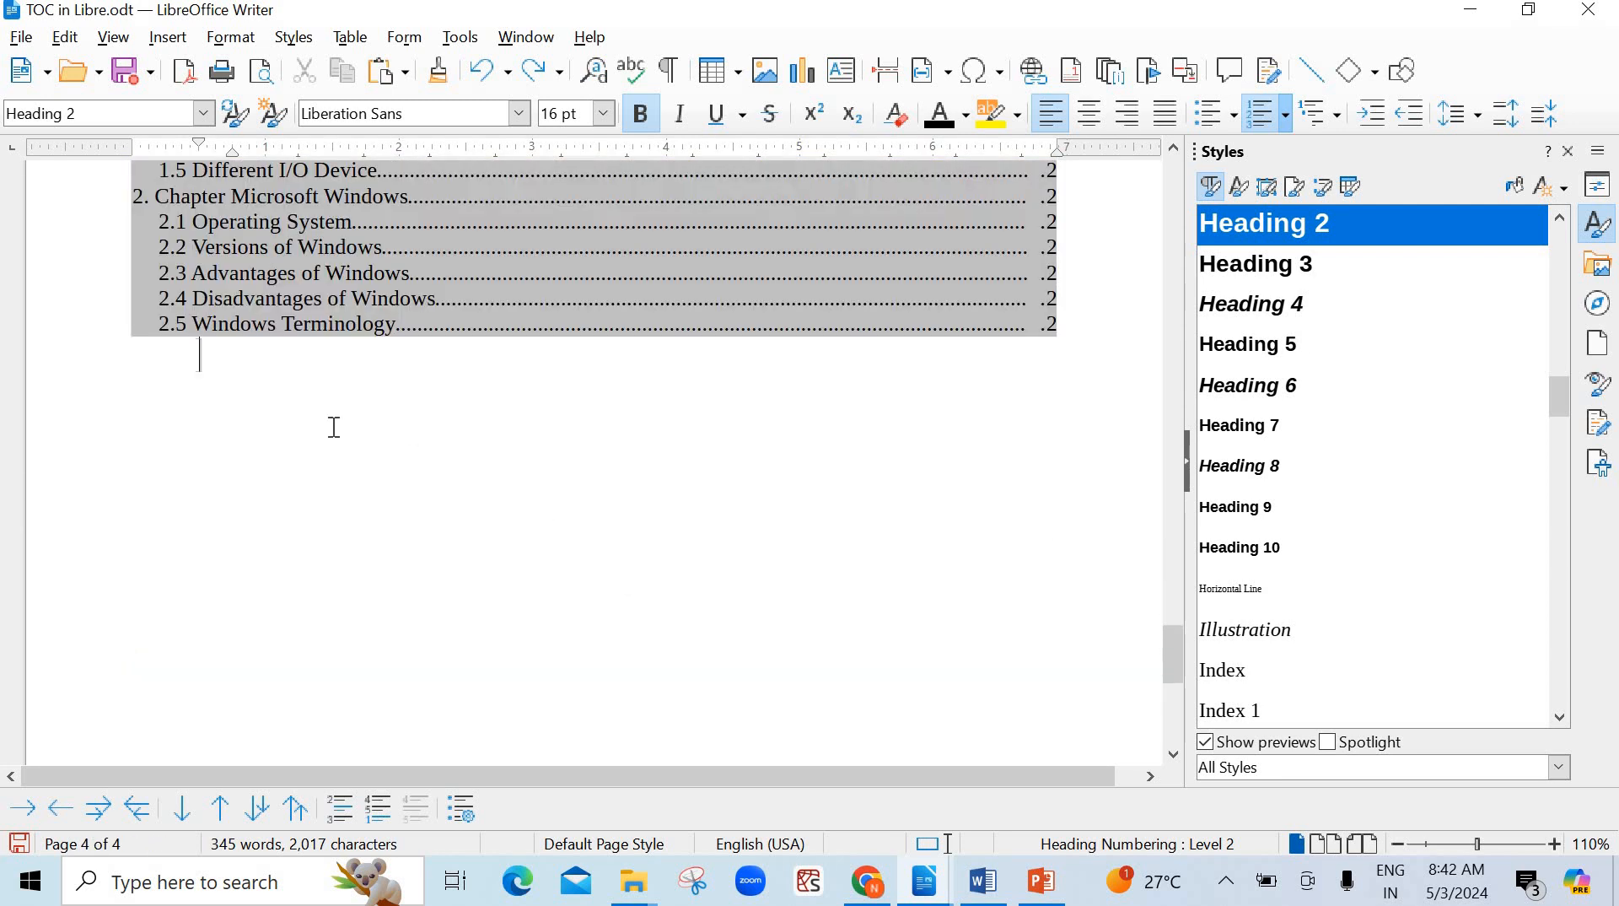
click(291, 408)
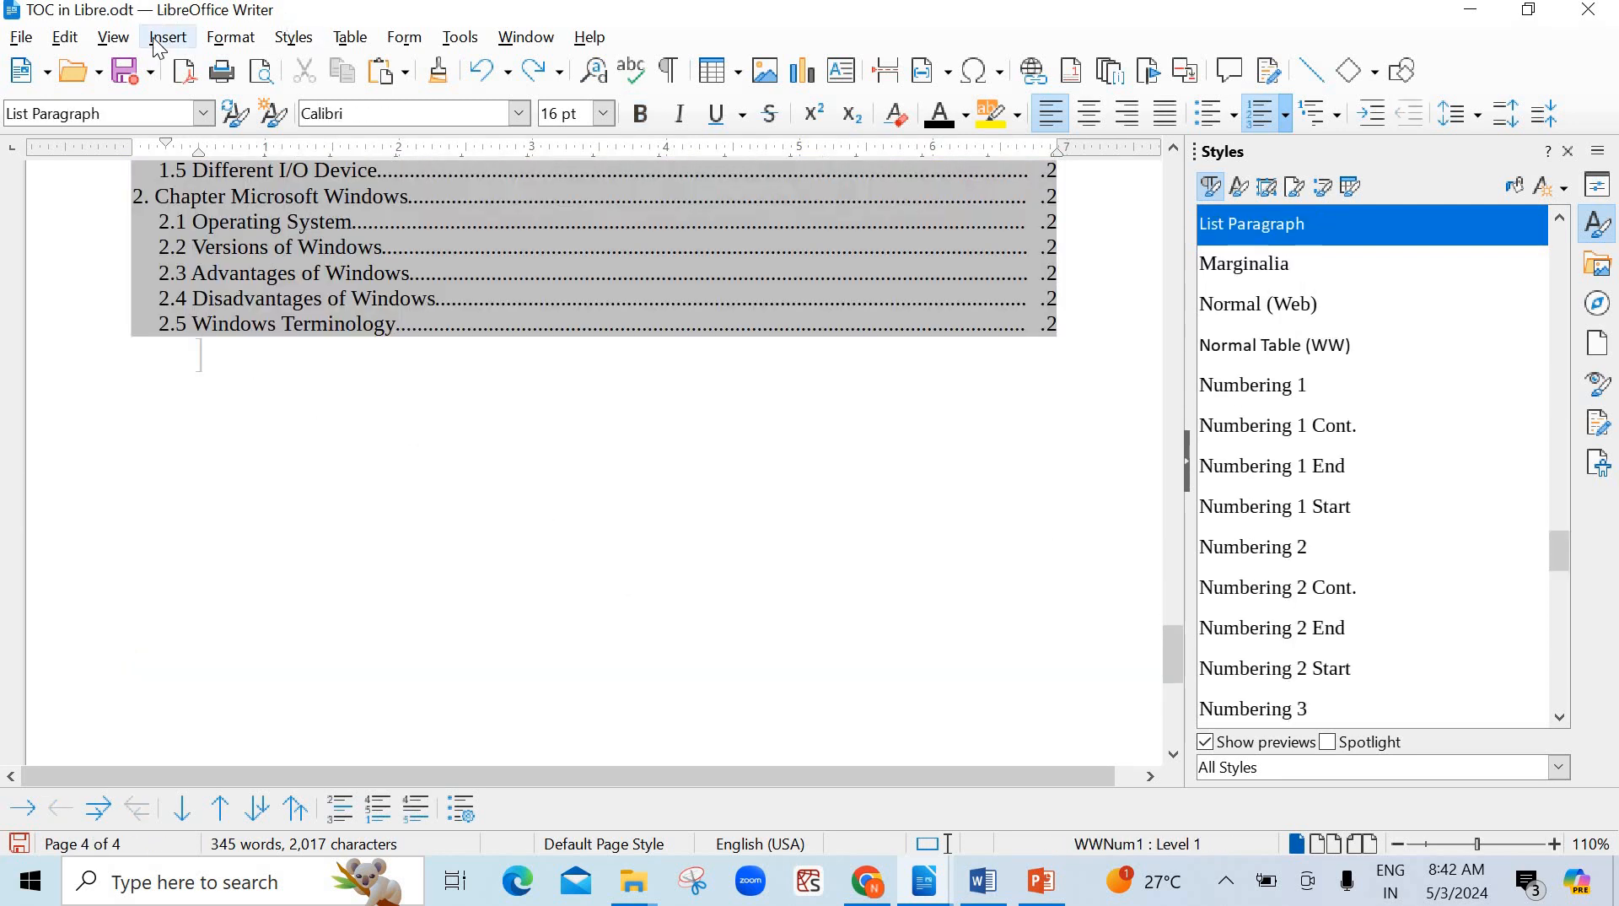
click(168, 37)
mouse_move(352, 641)
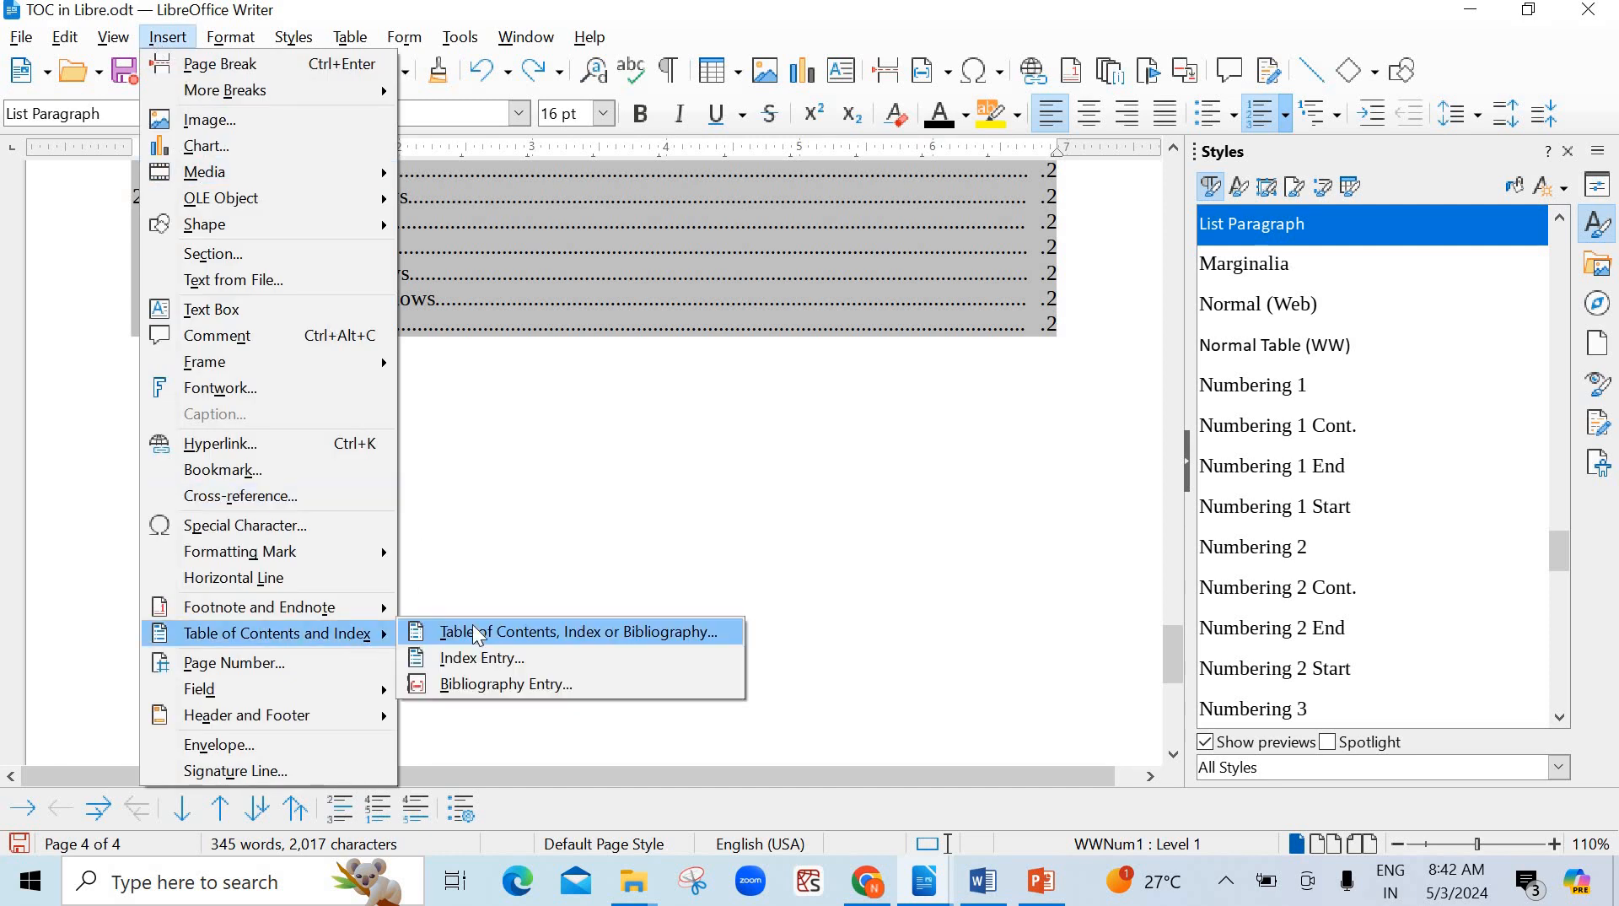
click(488, 634)
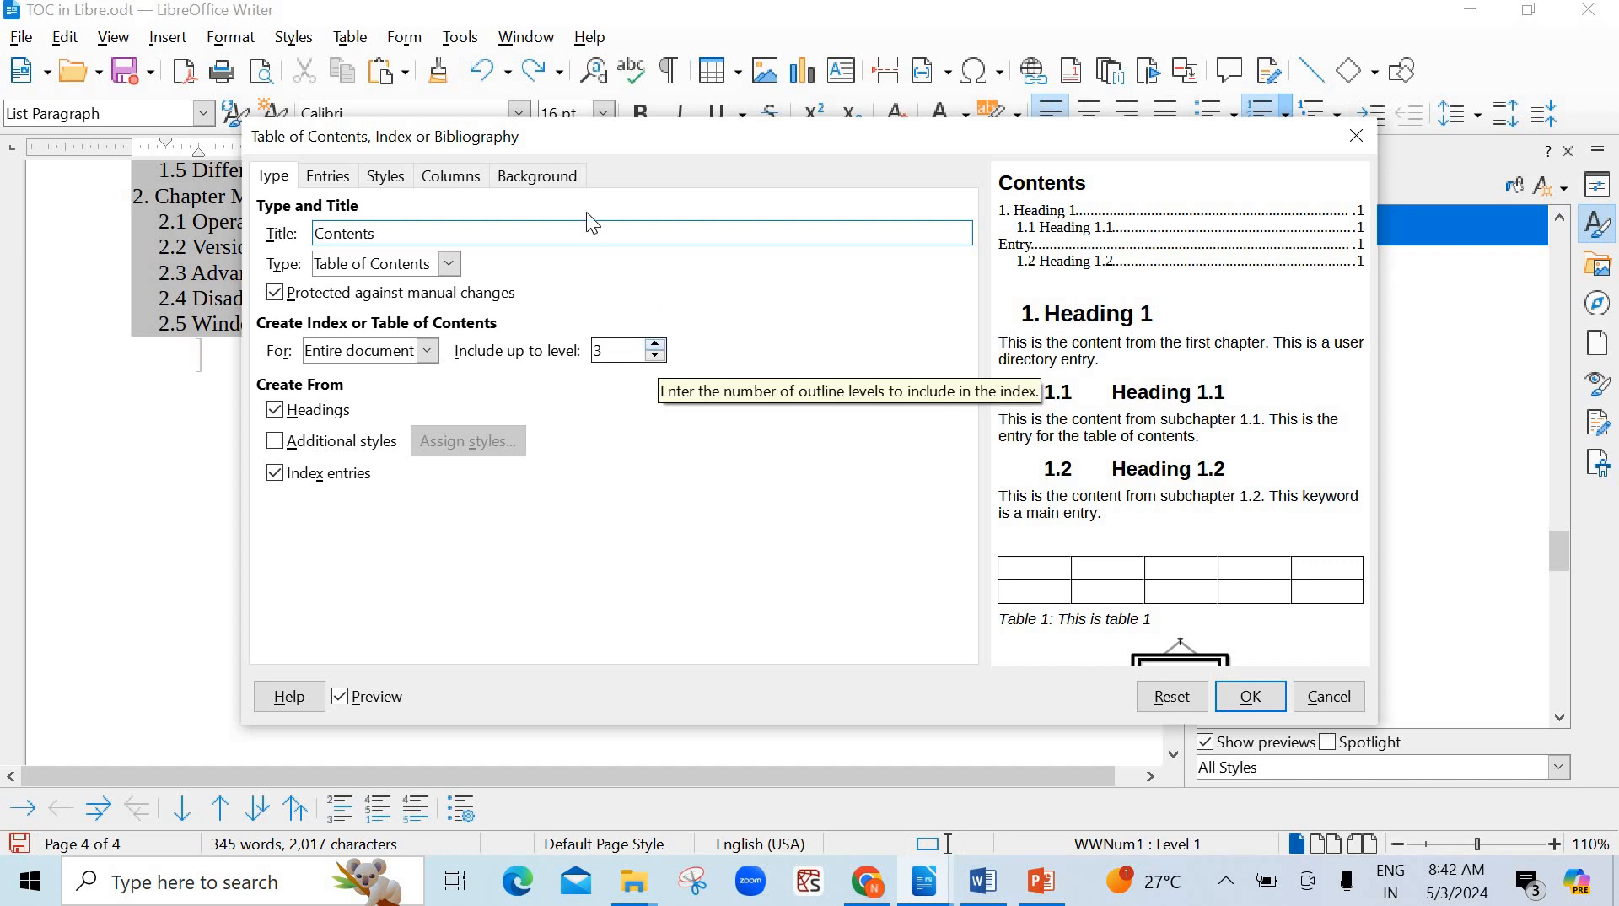
click(540, 175)
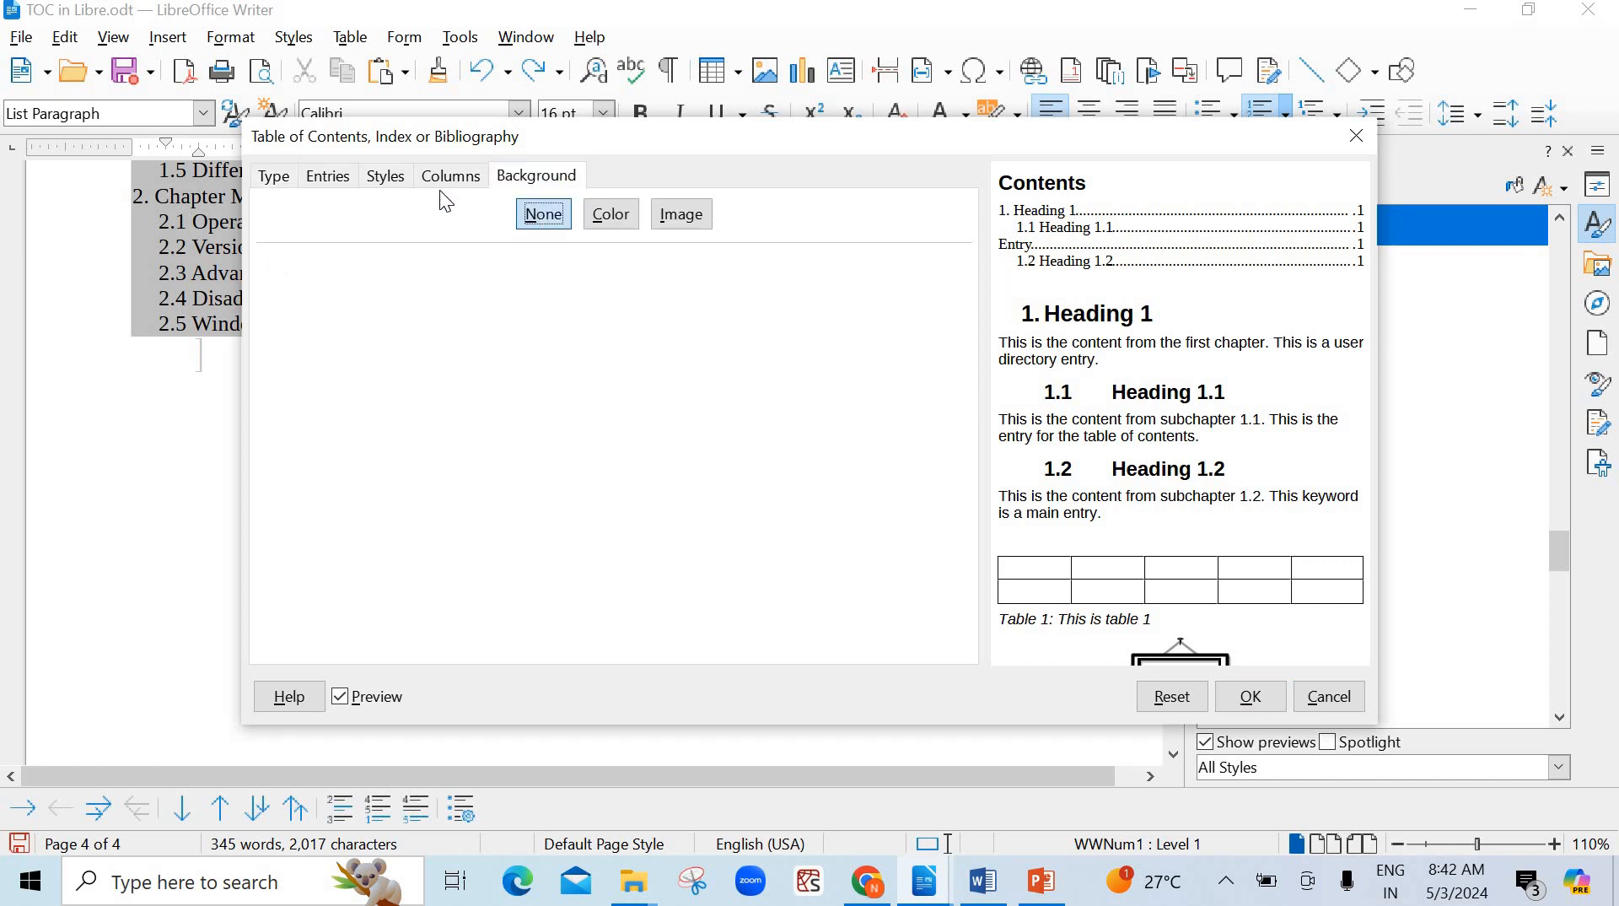
click(325, 179)
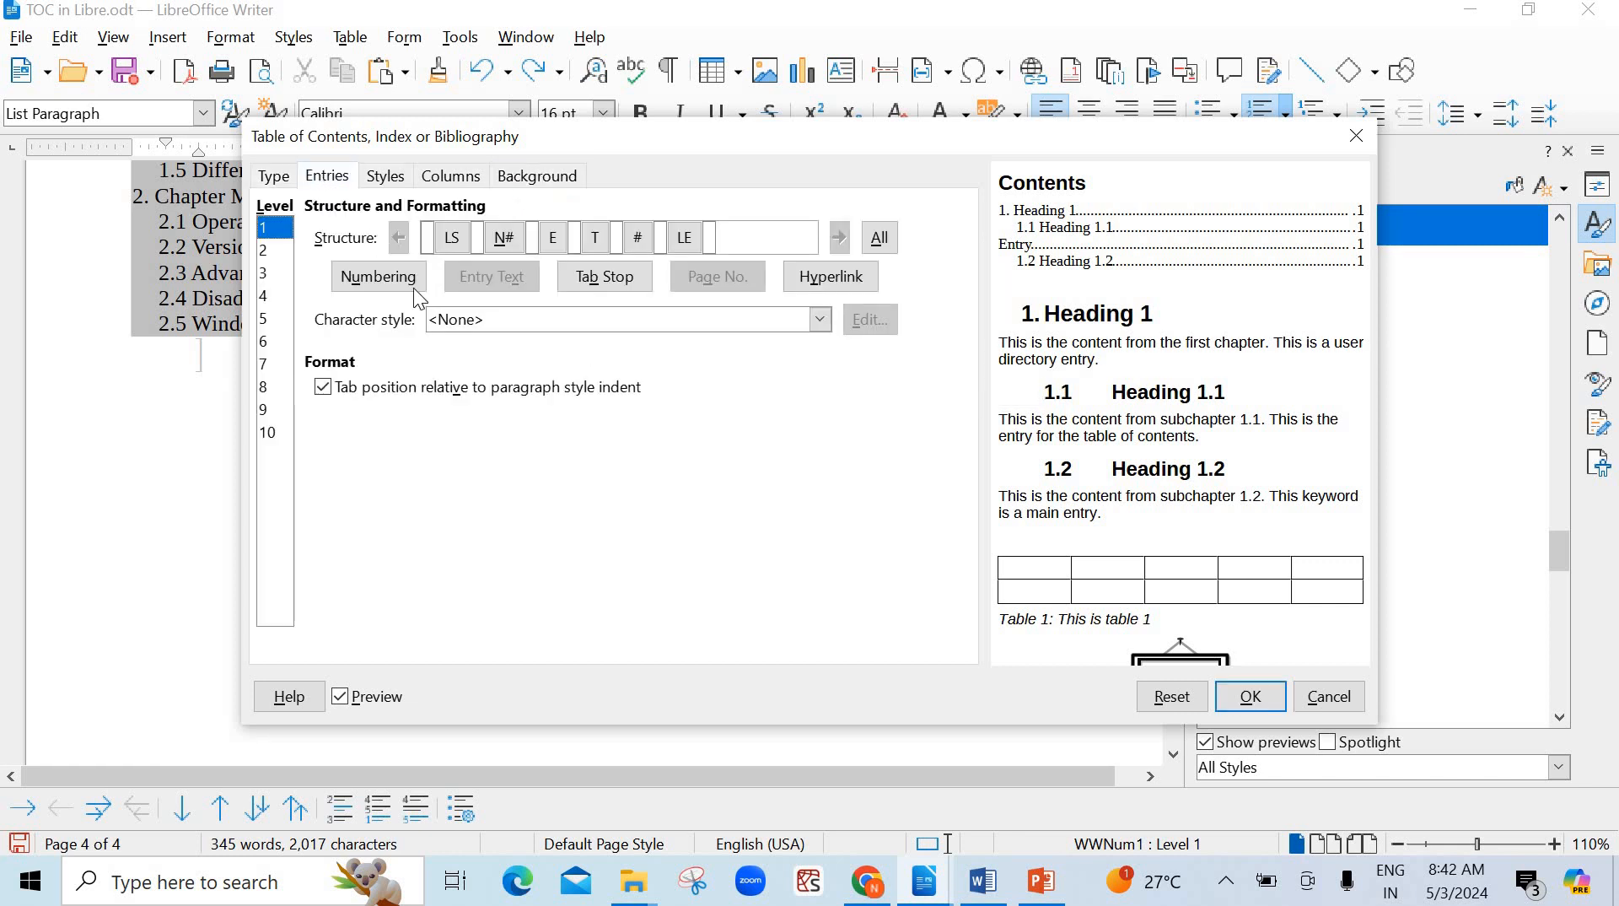
click(516, 335)
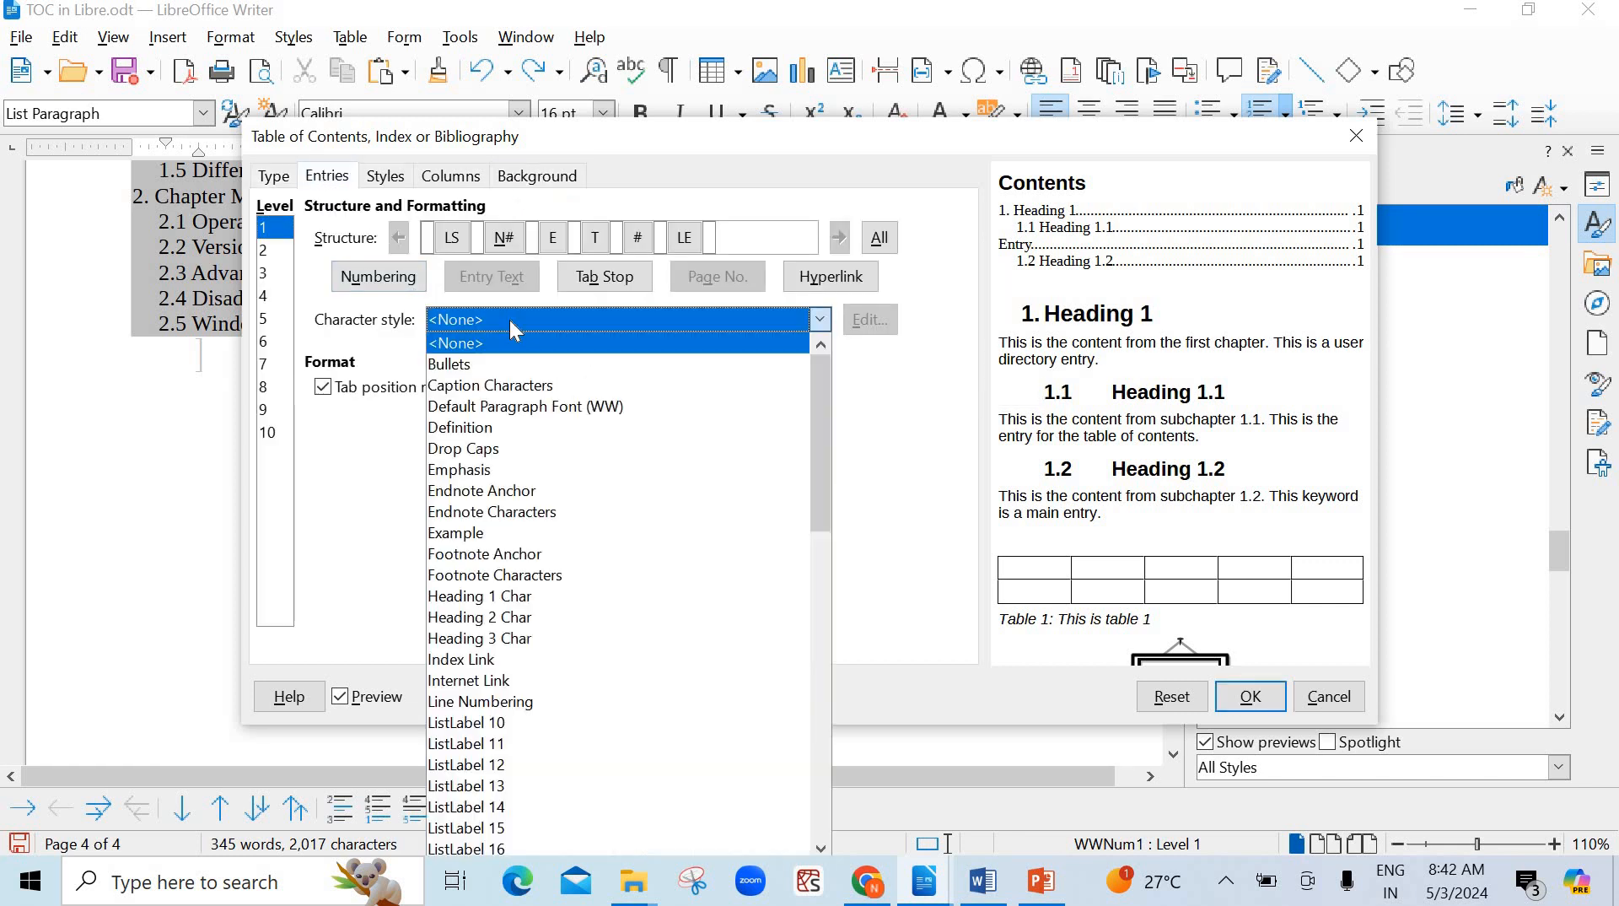
click(528, 470)
click(1247, 697)
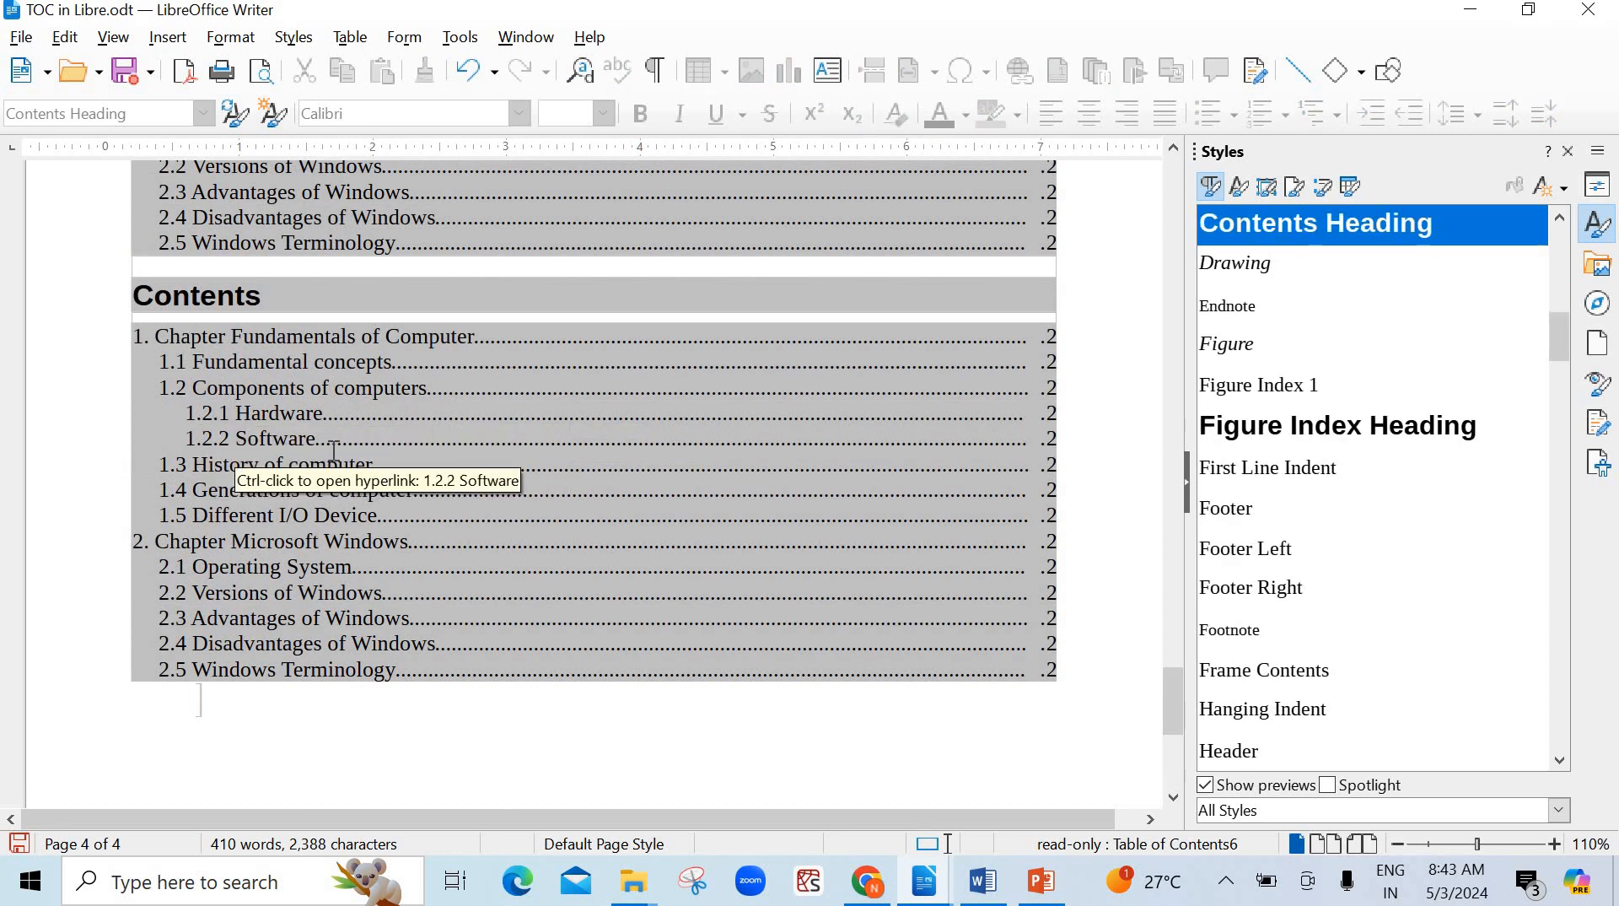
- Add an empty paragraph below the heading 1.2.1 "Hardware"
scroll(598, 423, up, 15)
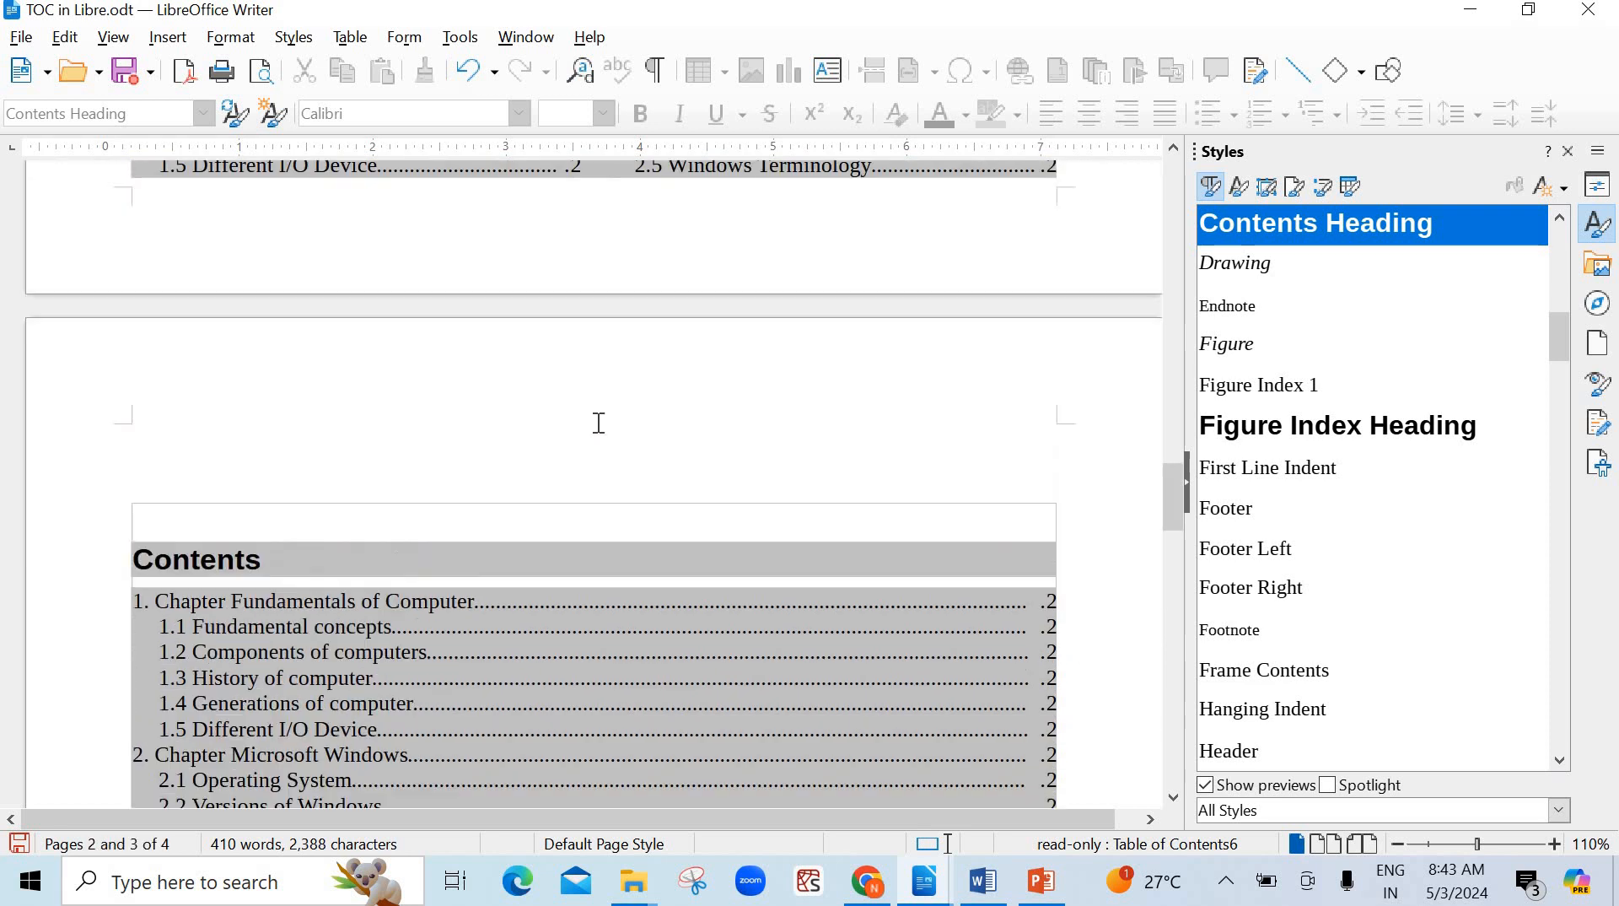
scroll(599, 423, up, 10)
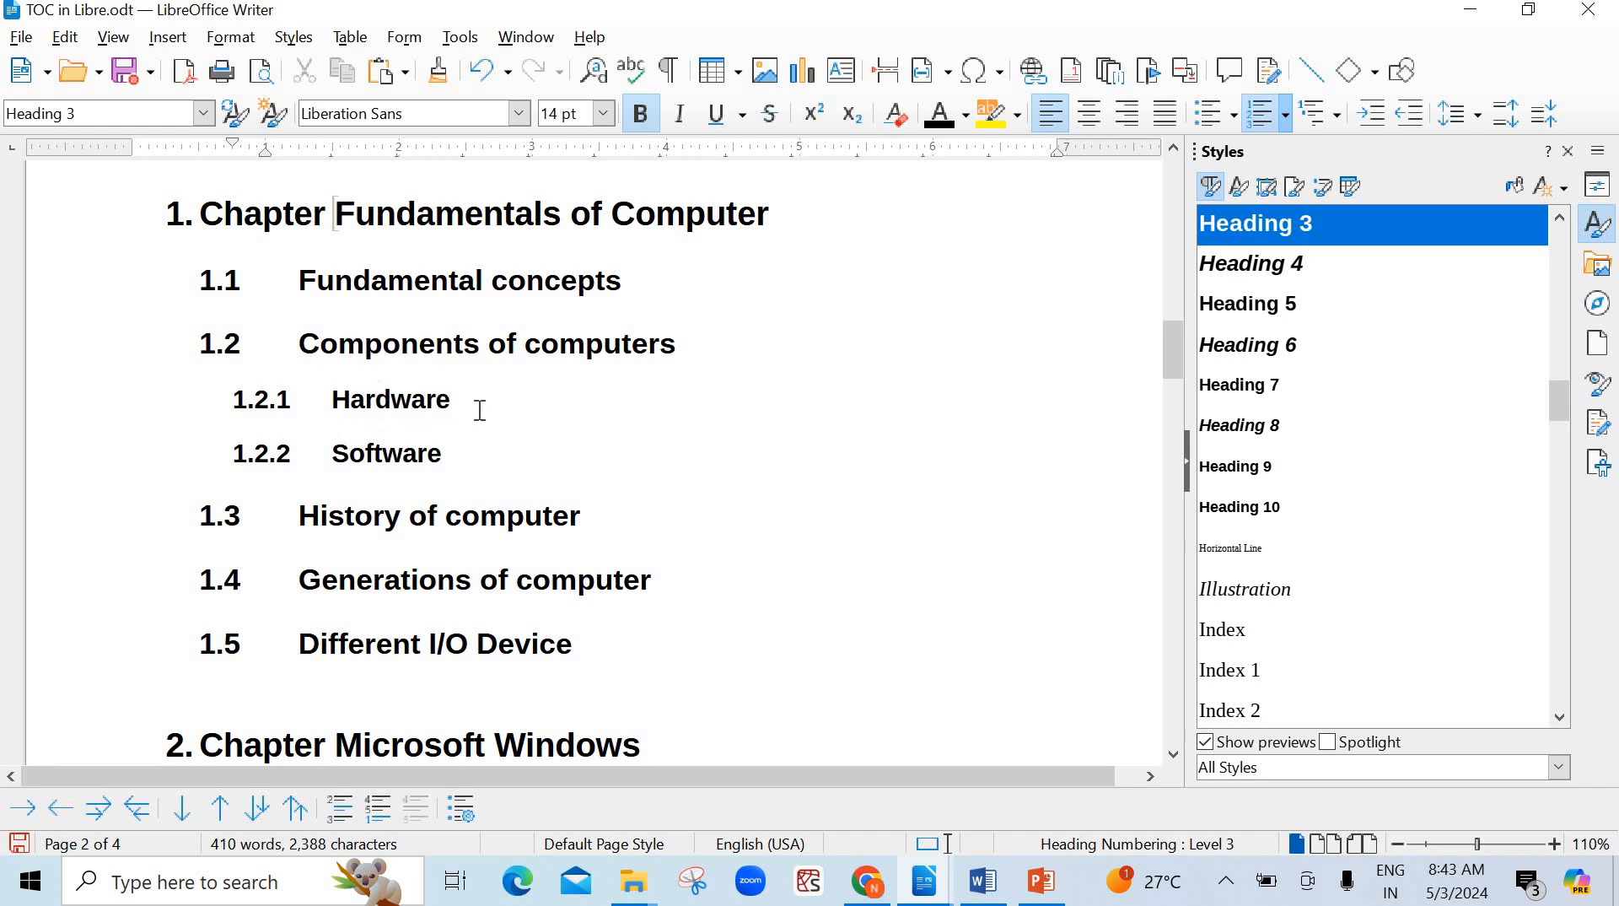
key(Return)
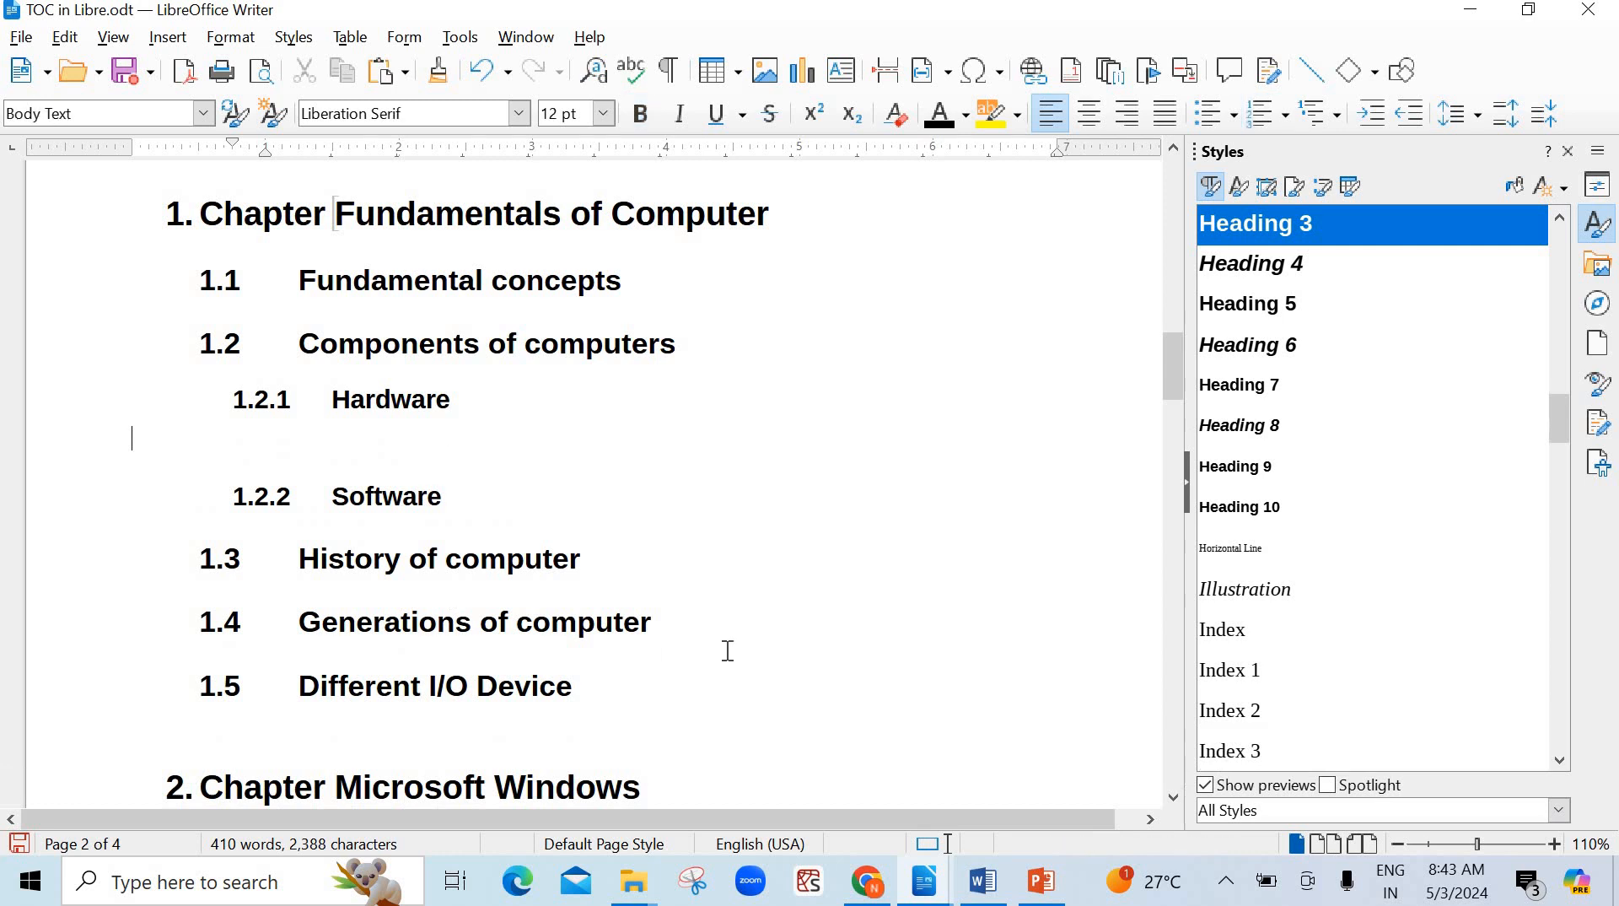
- Copy the "Components of a Computer" title and paragraph from "text for video for libre on styles.odt" and paste them under 1.2.1 "Hardware" in "TOC in Libre.odt"
mouse_move(924, 896)
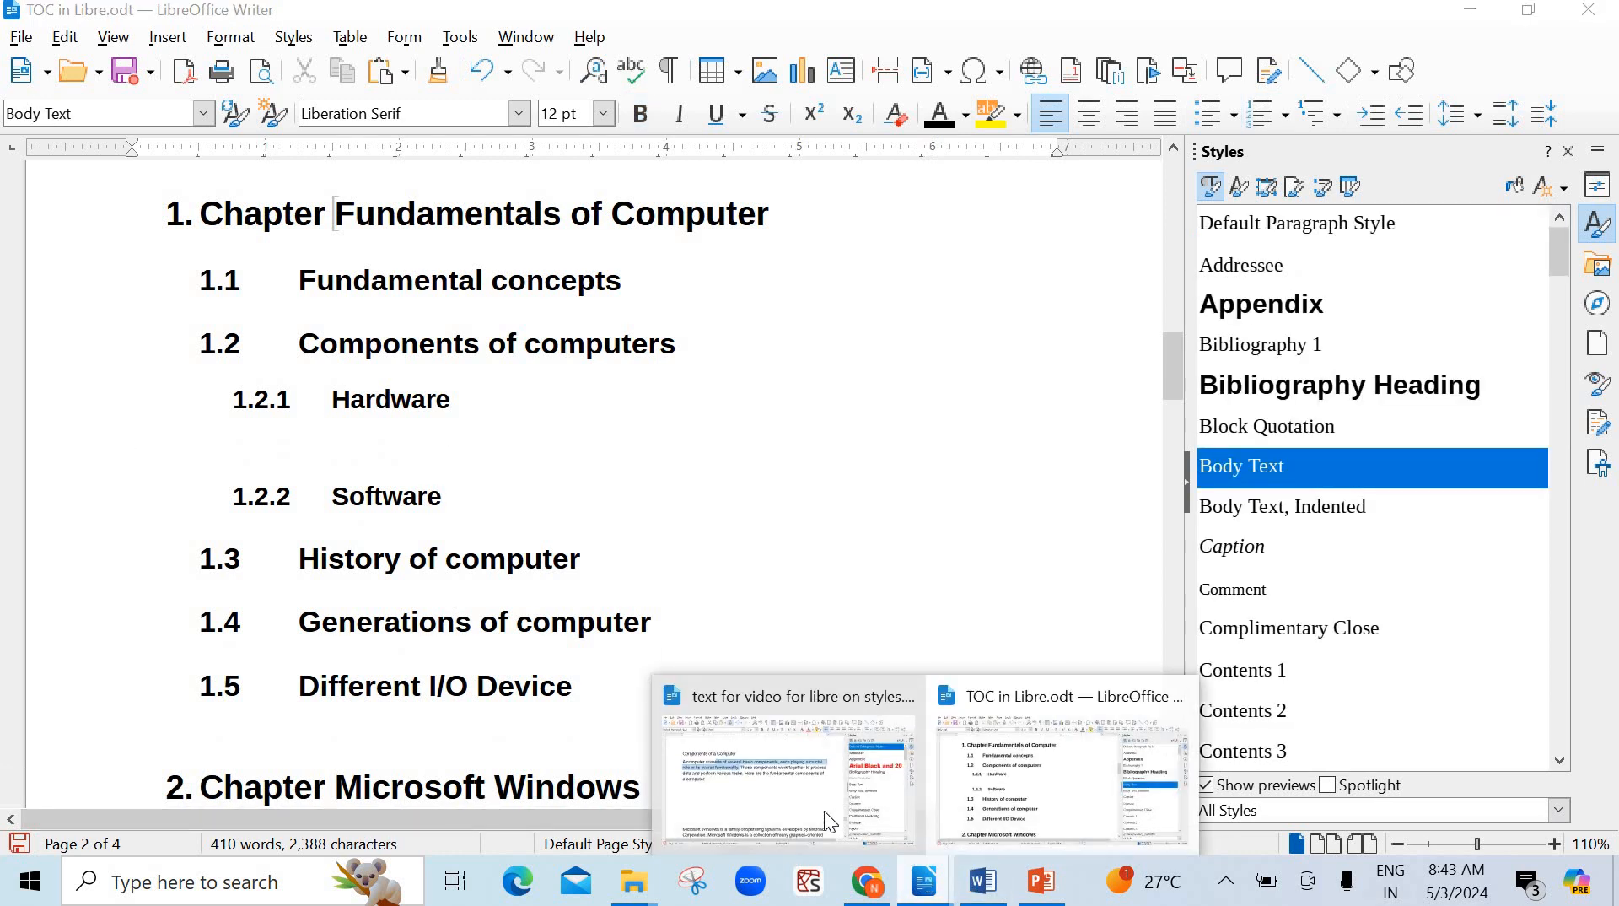
click(823, 811)
scroll(307, 397, down, 3)
scroll(318, 389, up, 5)
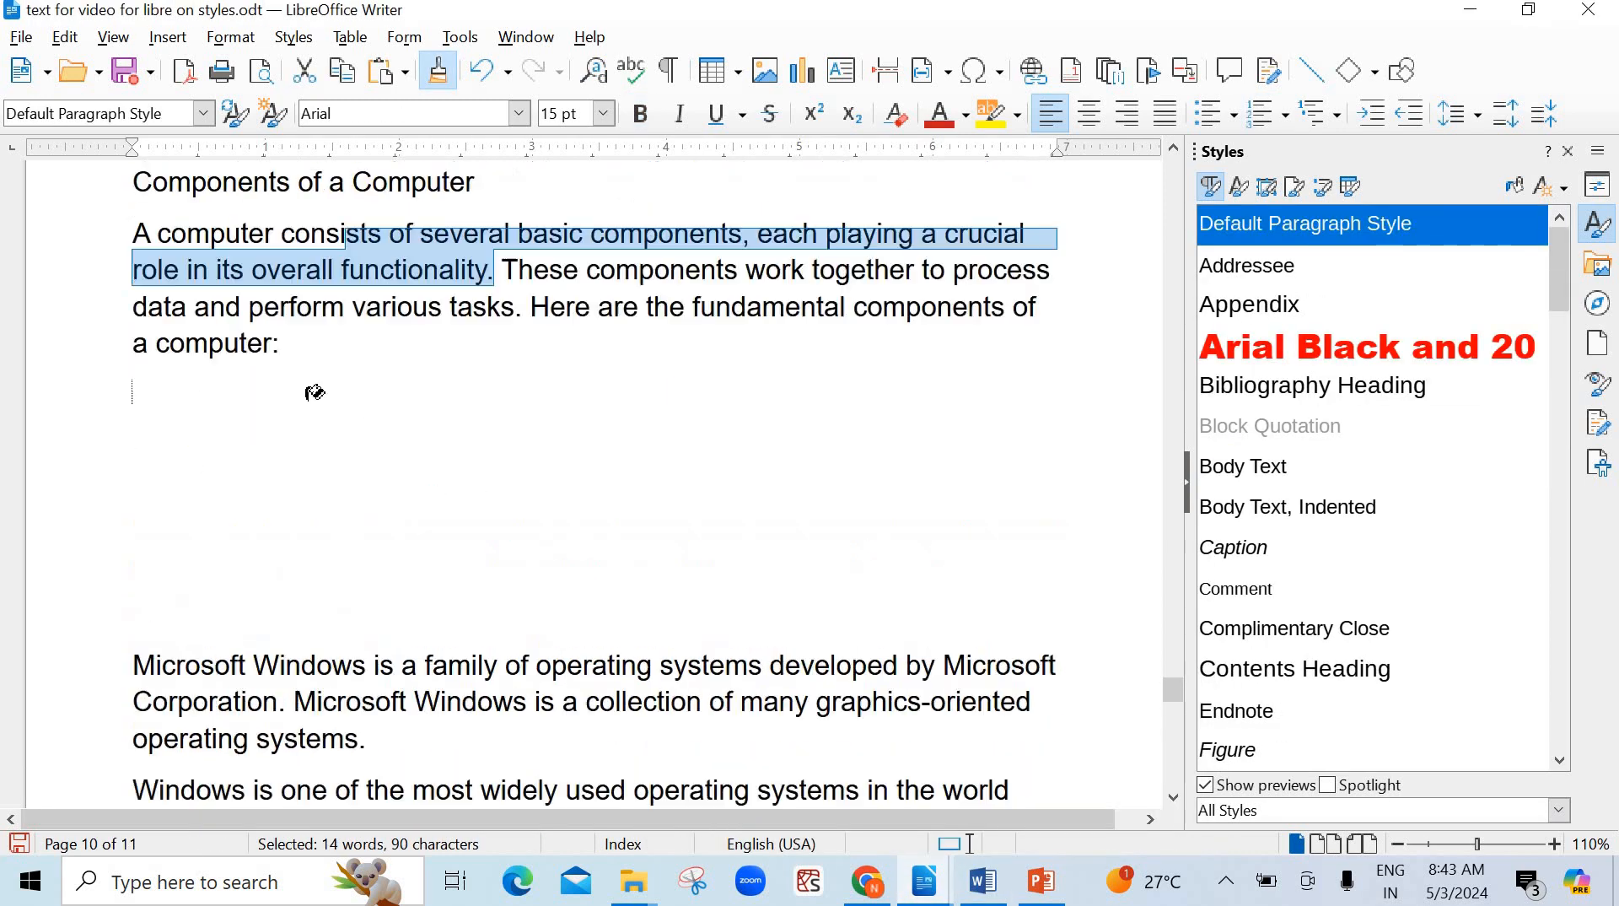
click(131, 386)
drag(131, 385, 367, 546)
key(ctrl+c)
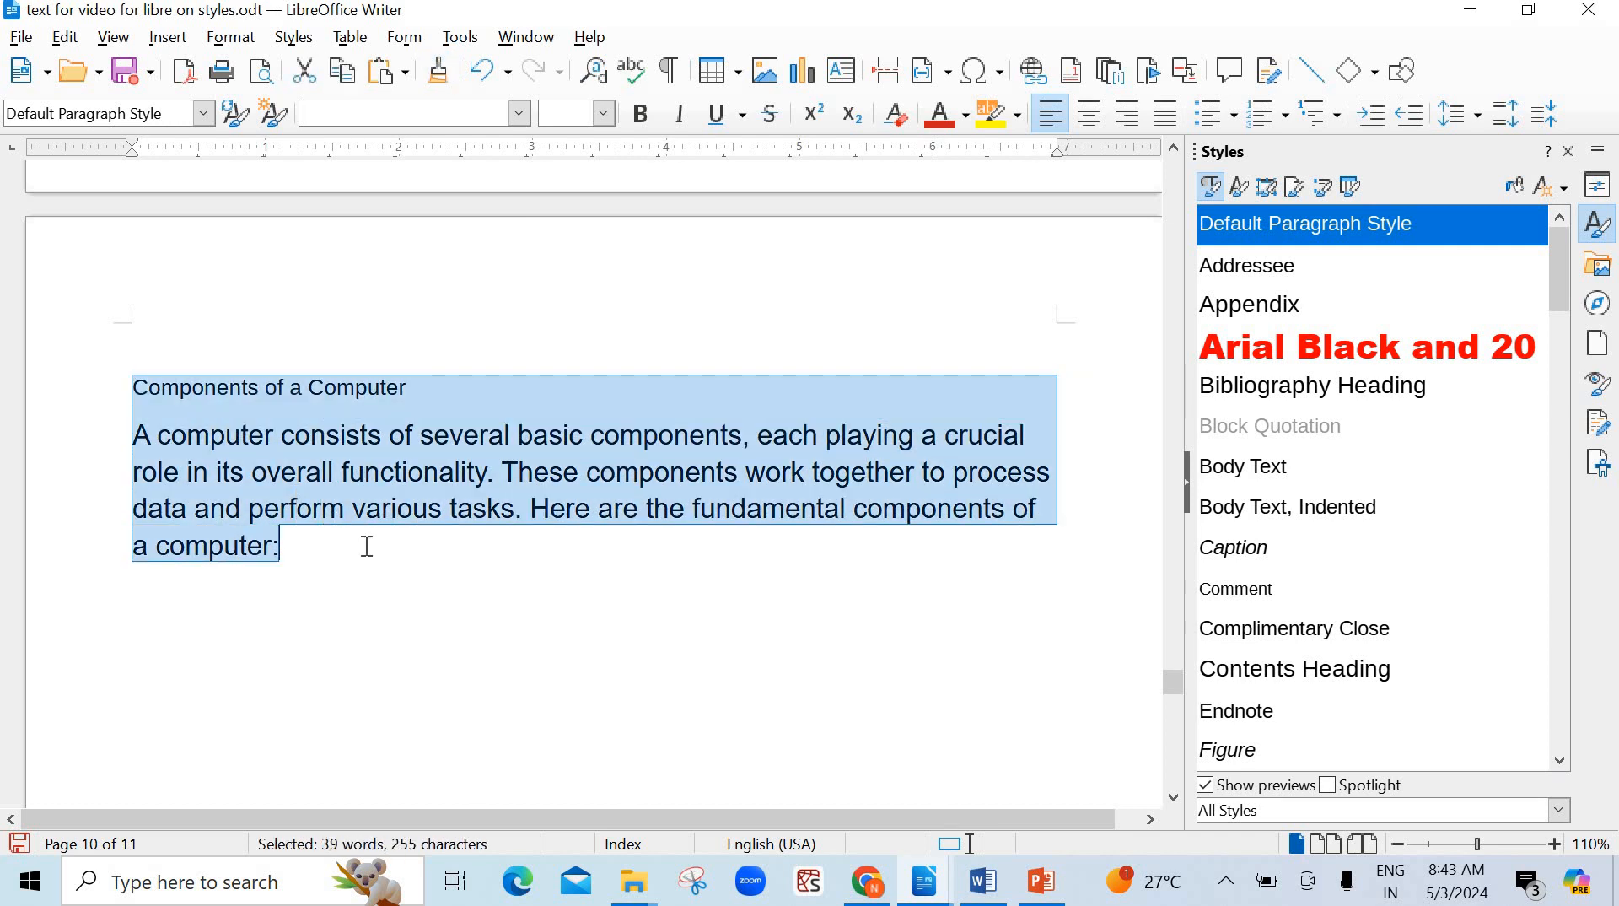
click(938, 888)
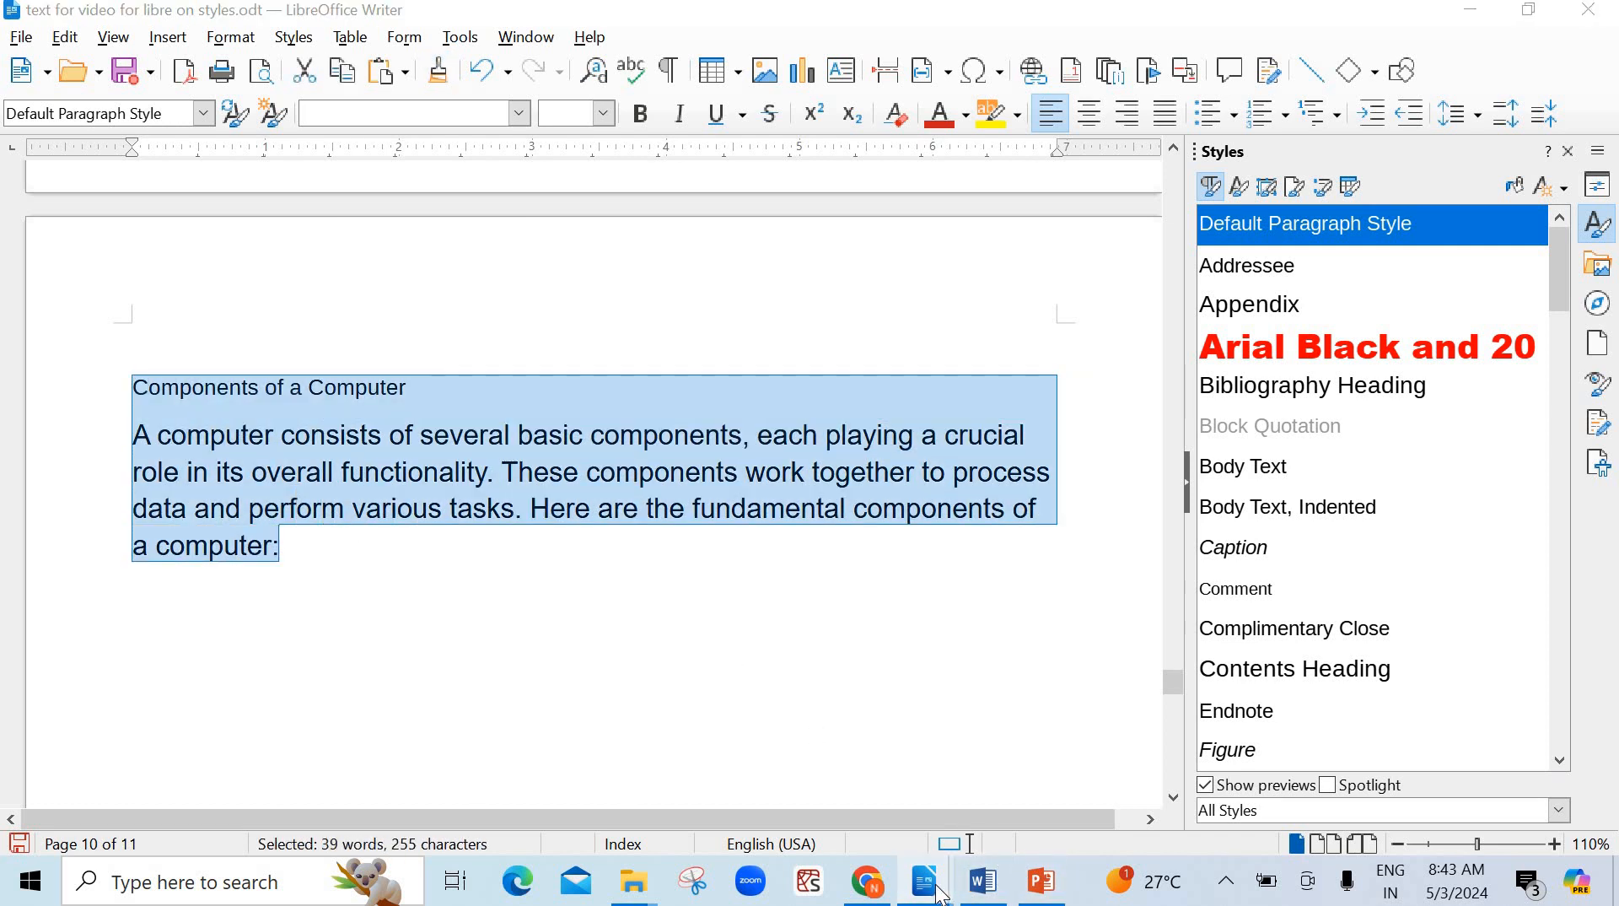
click(986, 805)
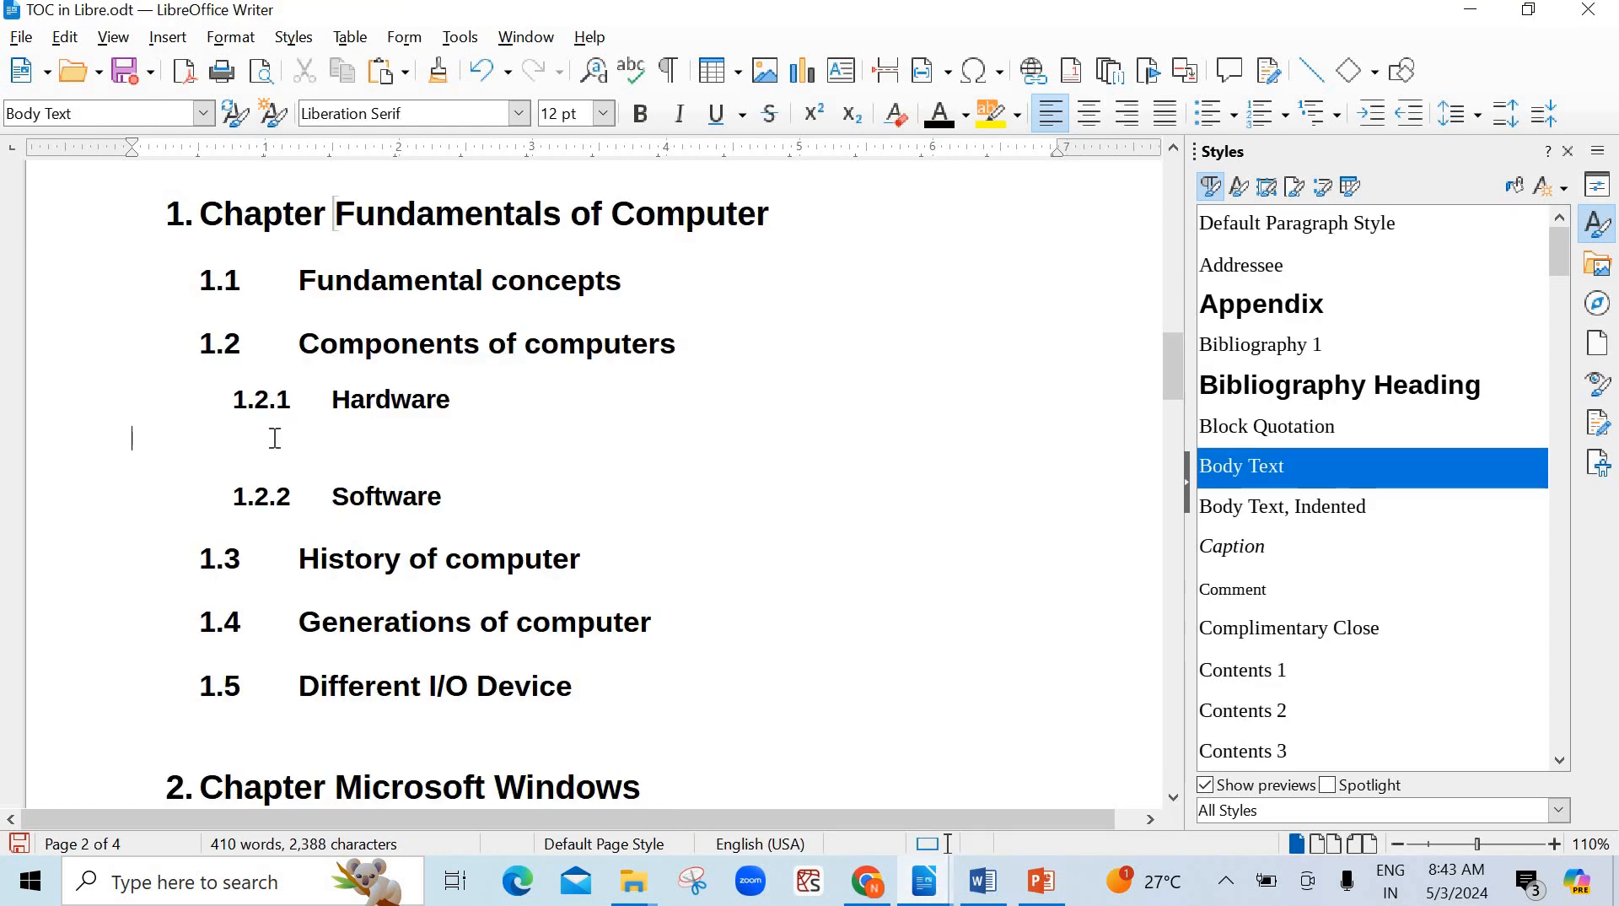
key(ctrl+v)
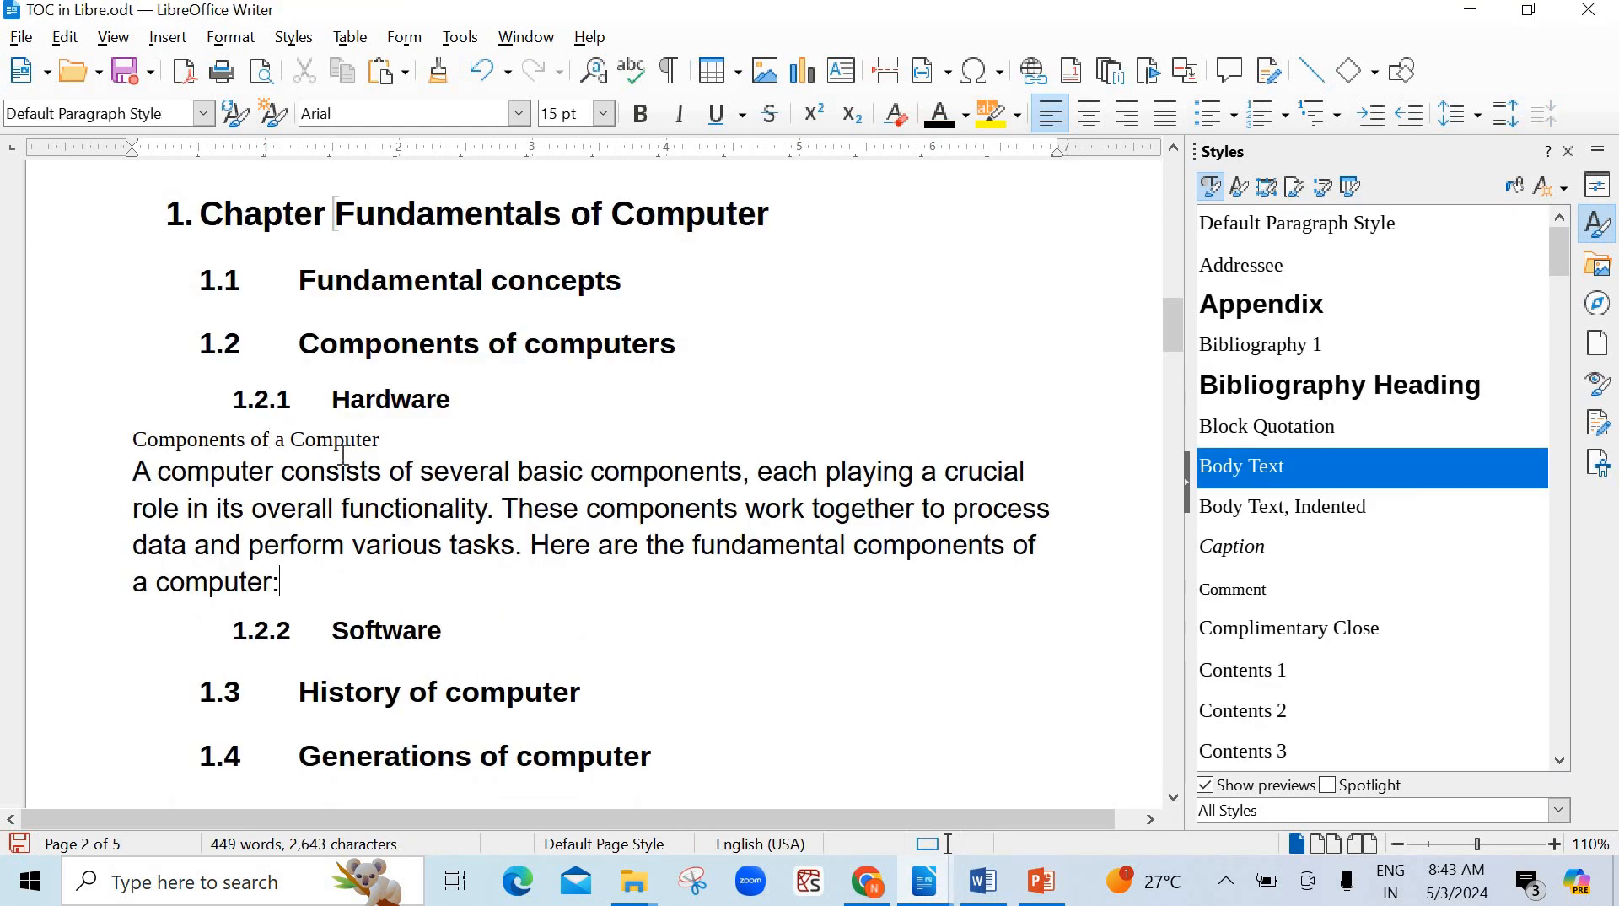
- Clone the formatting of the pasted paragraph onto the "Components of a Computer" line above it
drag(522, 544, 428, 546)
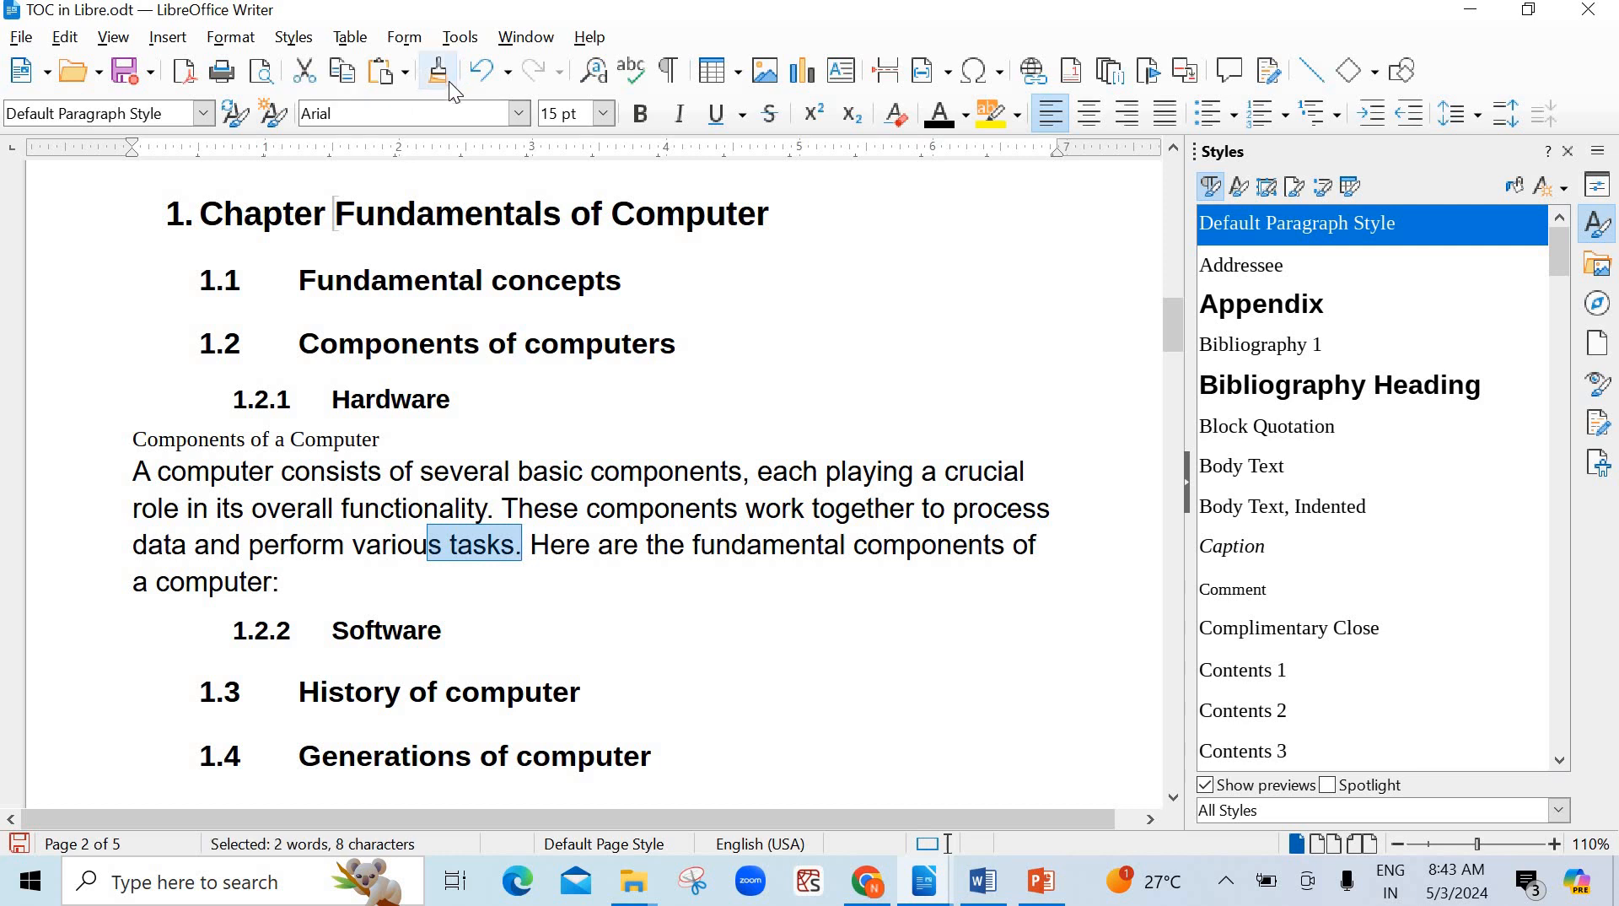
click(438, 71)
mouse_move(394, 440)
mouse_down()
mouse_move(181, 426)
mouse_move(127, 439)
mouse_up()
click(351, 586)
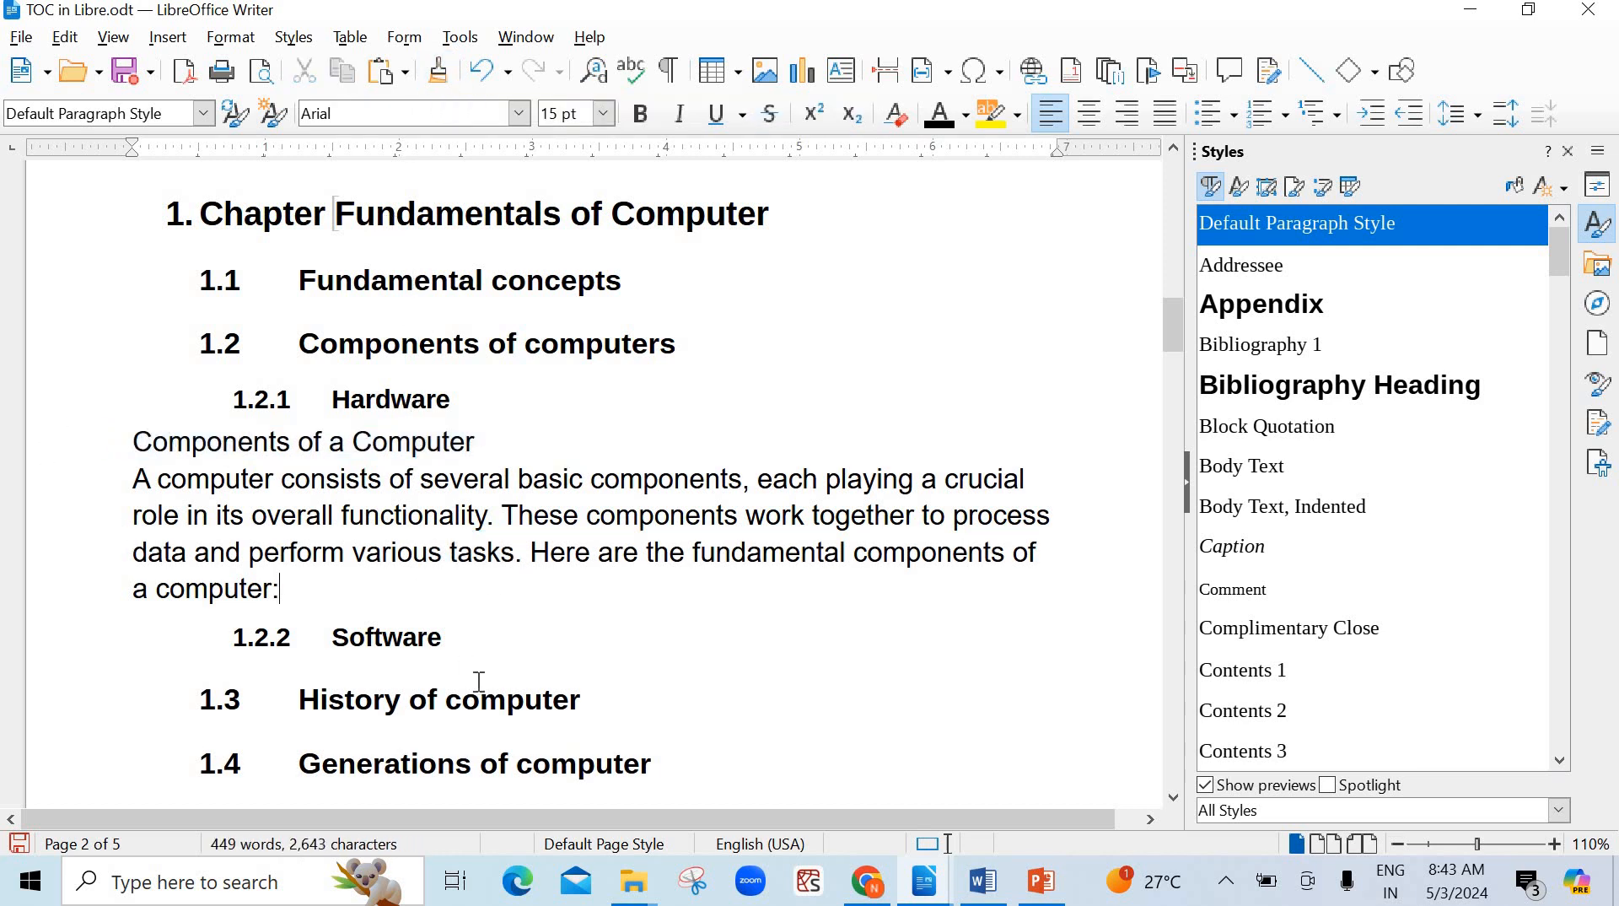
- Below heading 2.1 "Operating System", add a paragraph and paste the two Microsoft Windows paragraphs copied from "text for video for libre on styles.odt"
scroll(665, 723, down, 3)
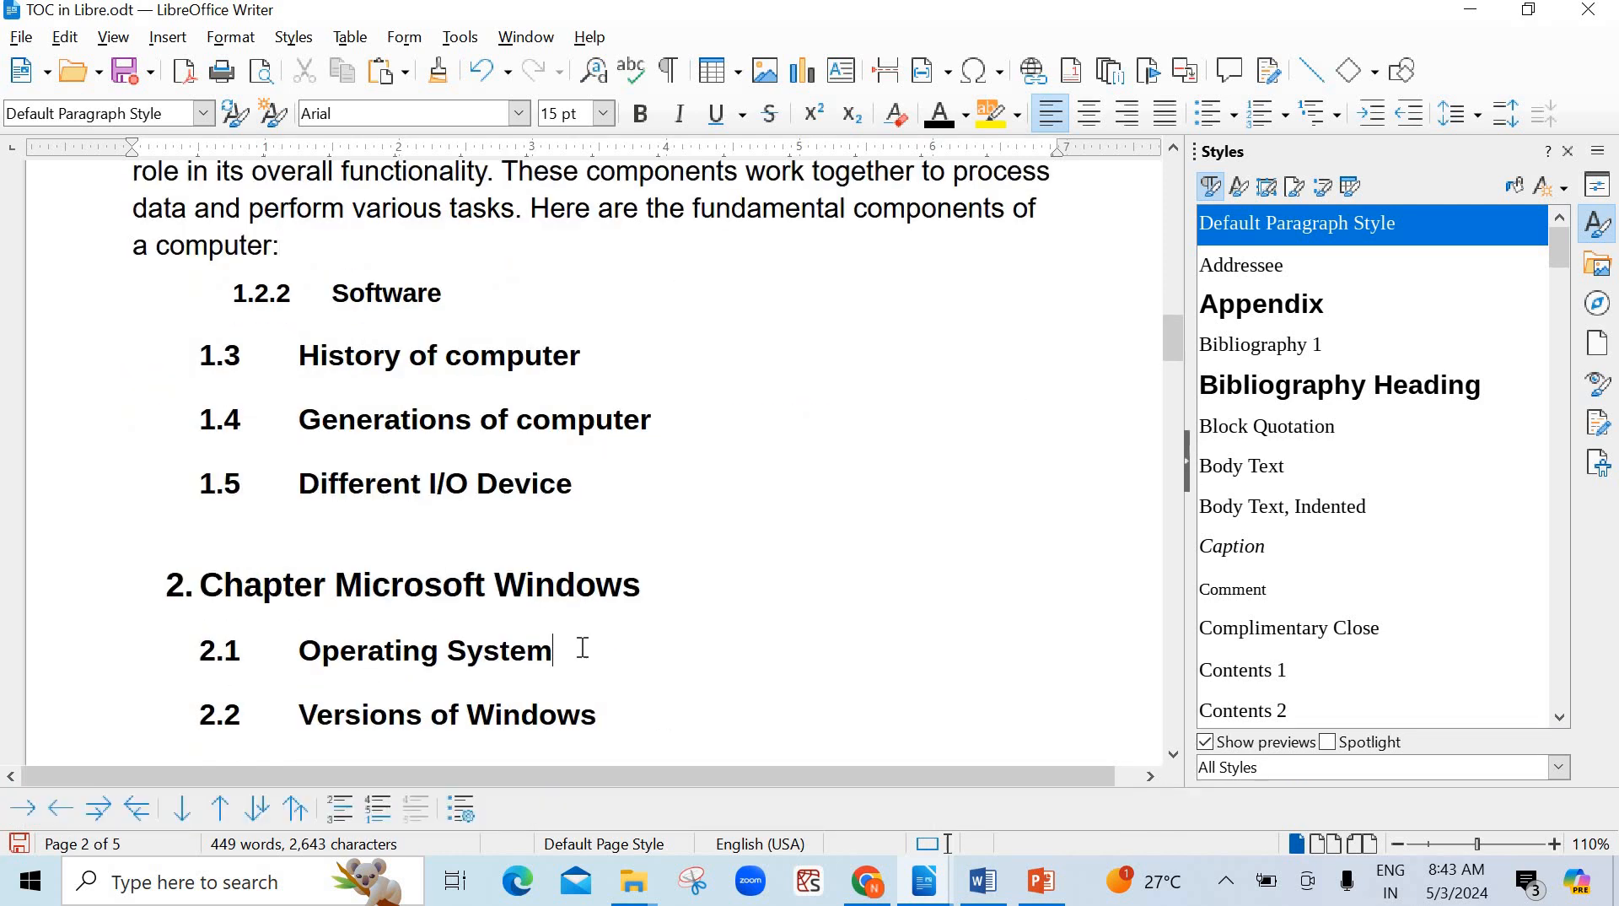
key(Return)
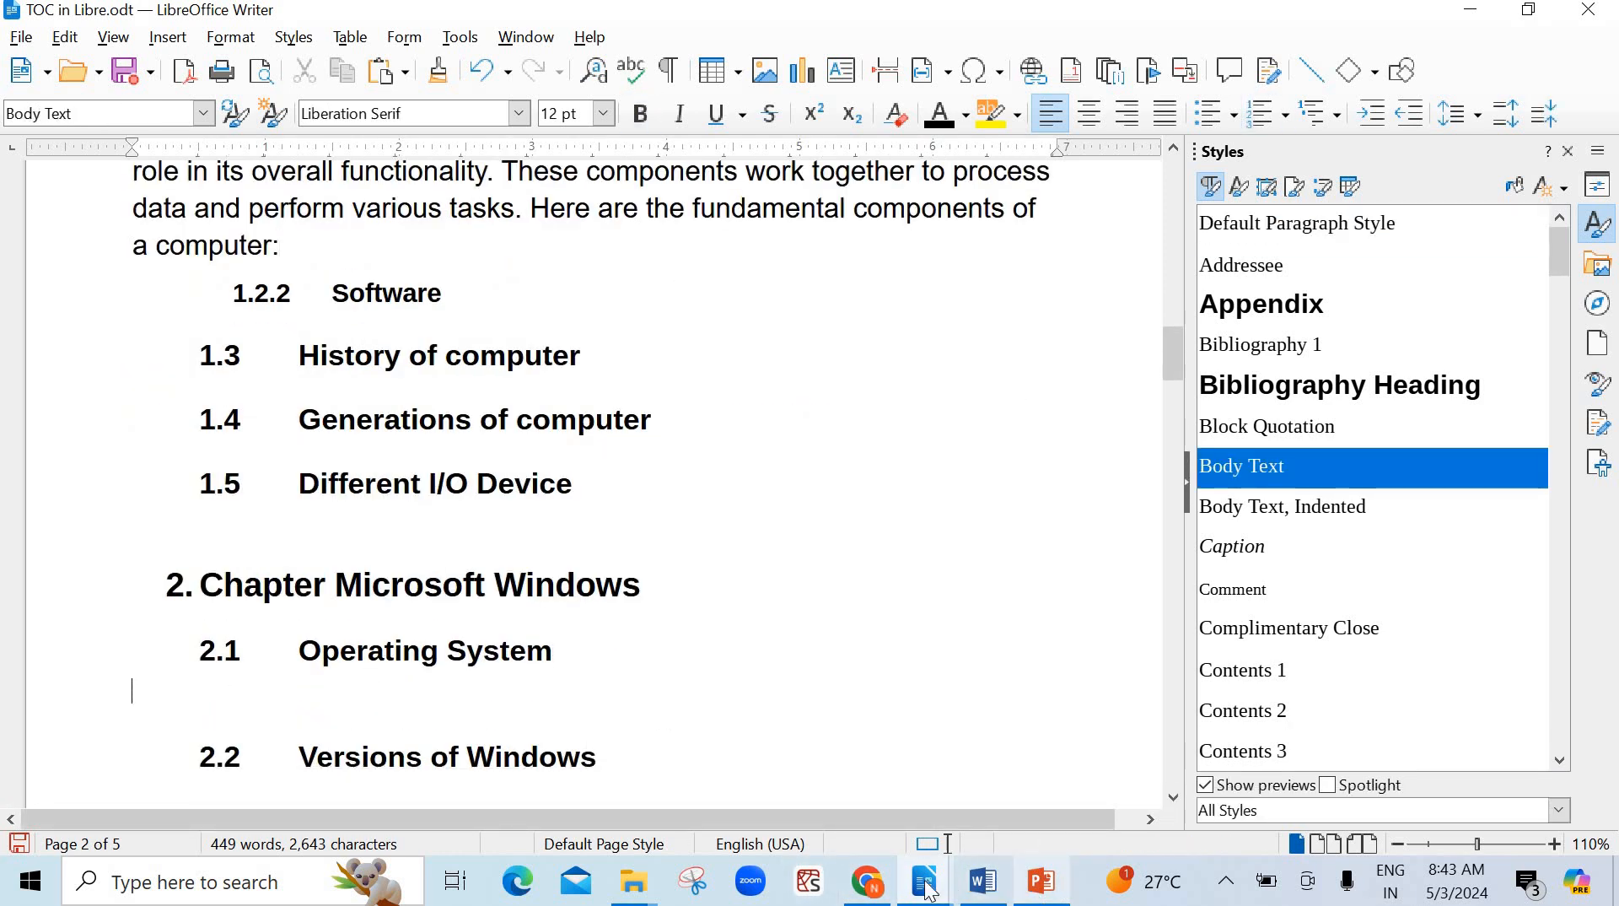
mouse_move(925, 882)
click(828, 821)
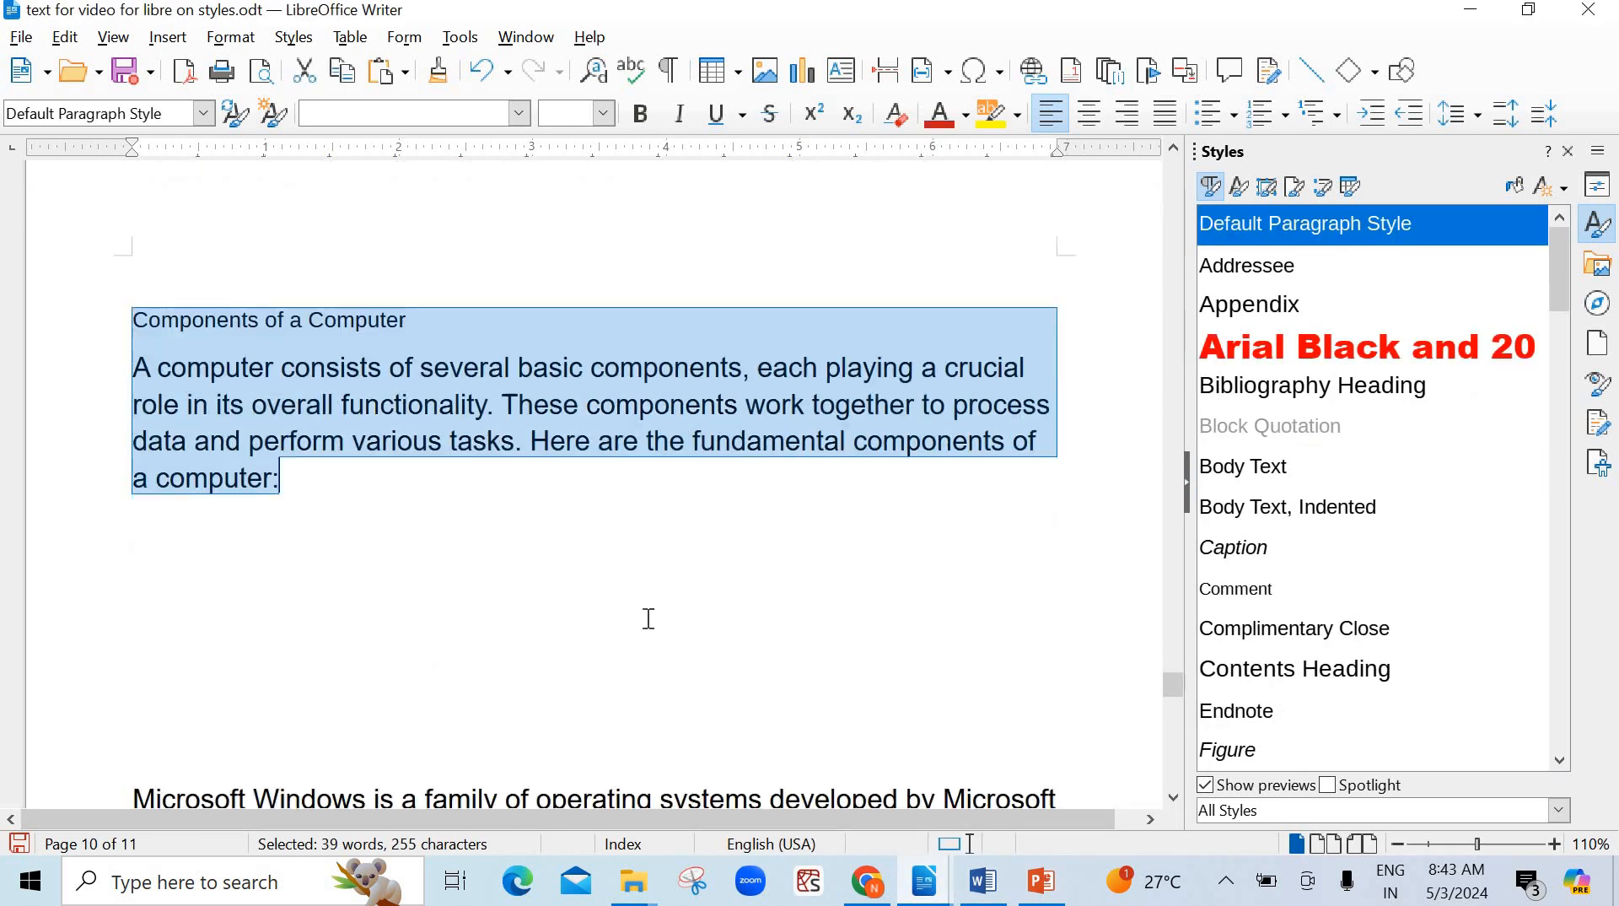
scroll(647, 618, down, 5)
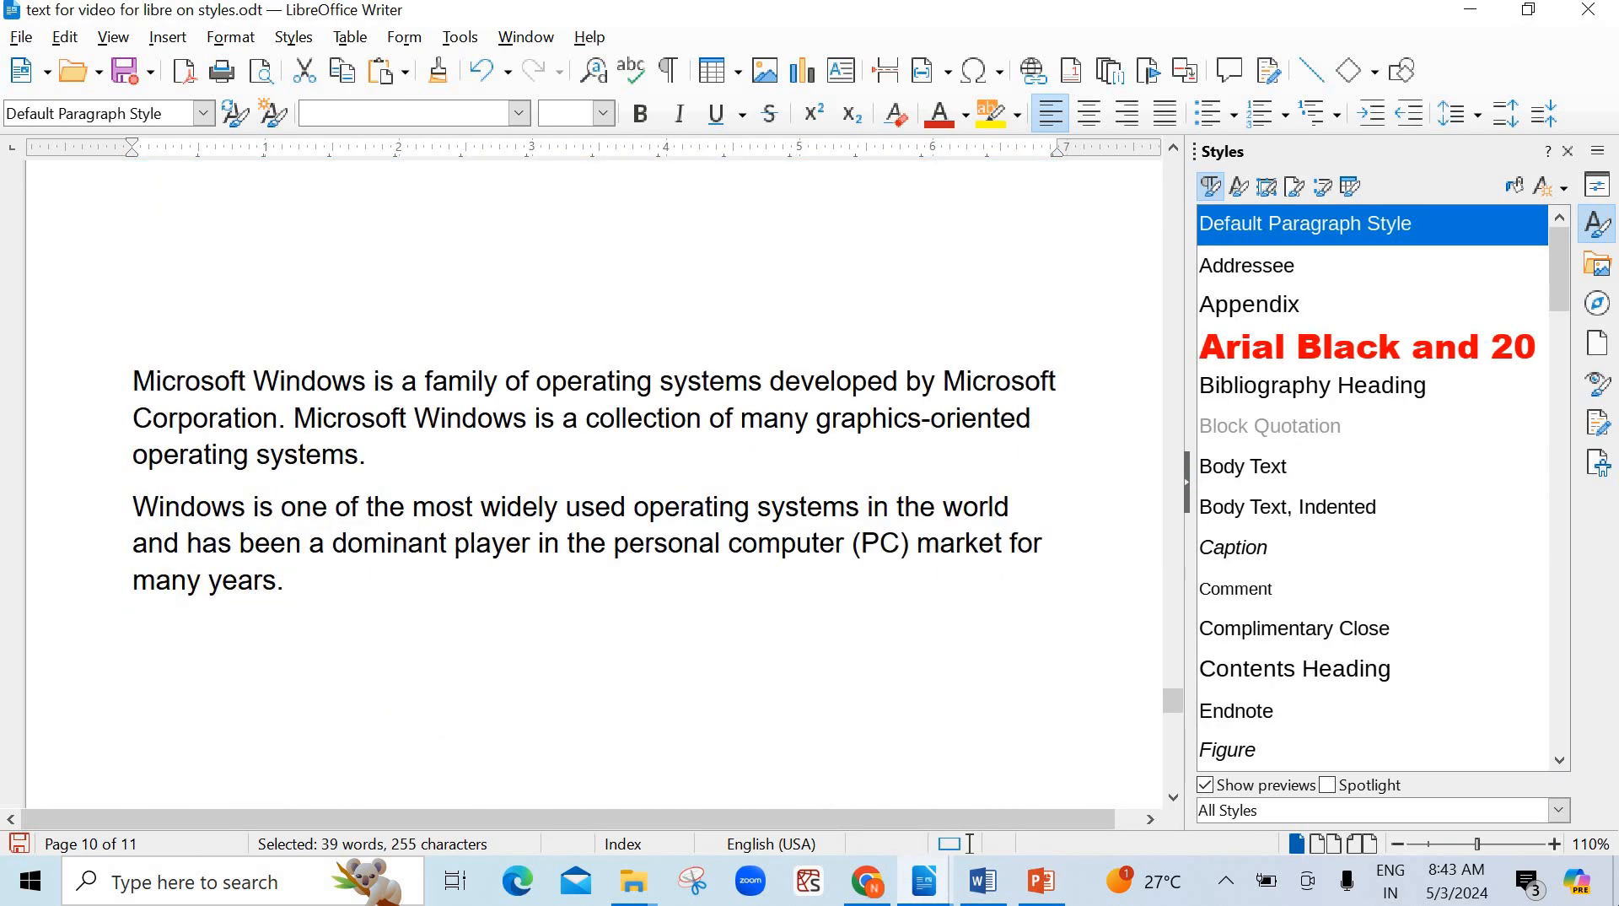
drag(127, 376, 330, 589)
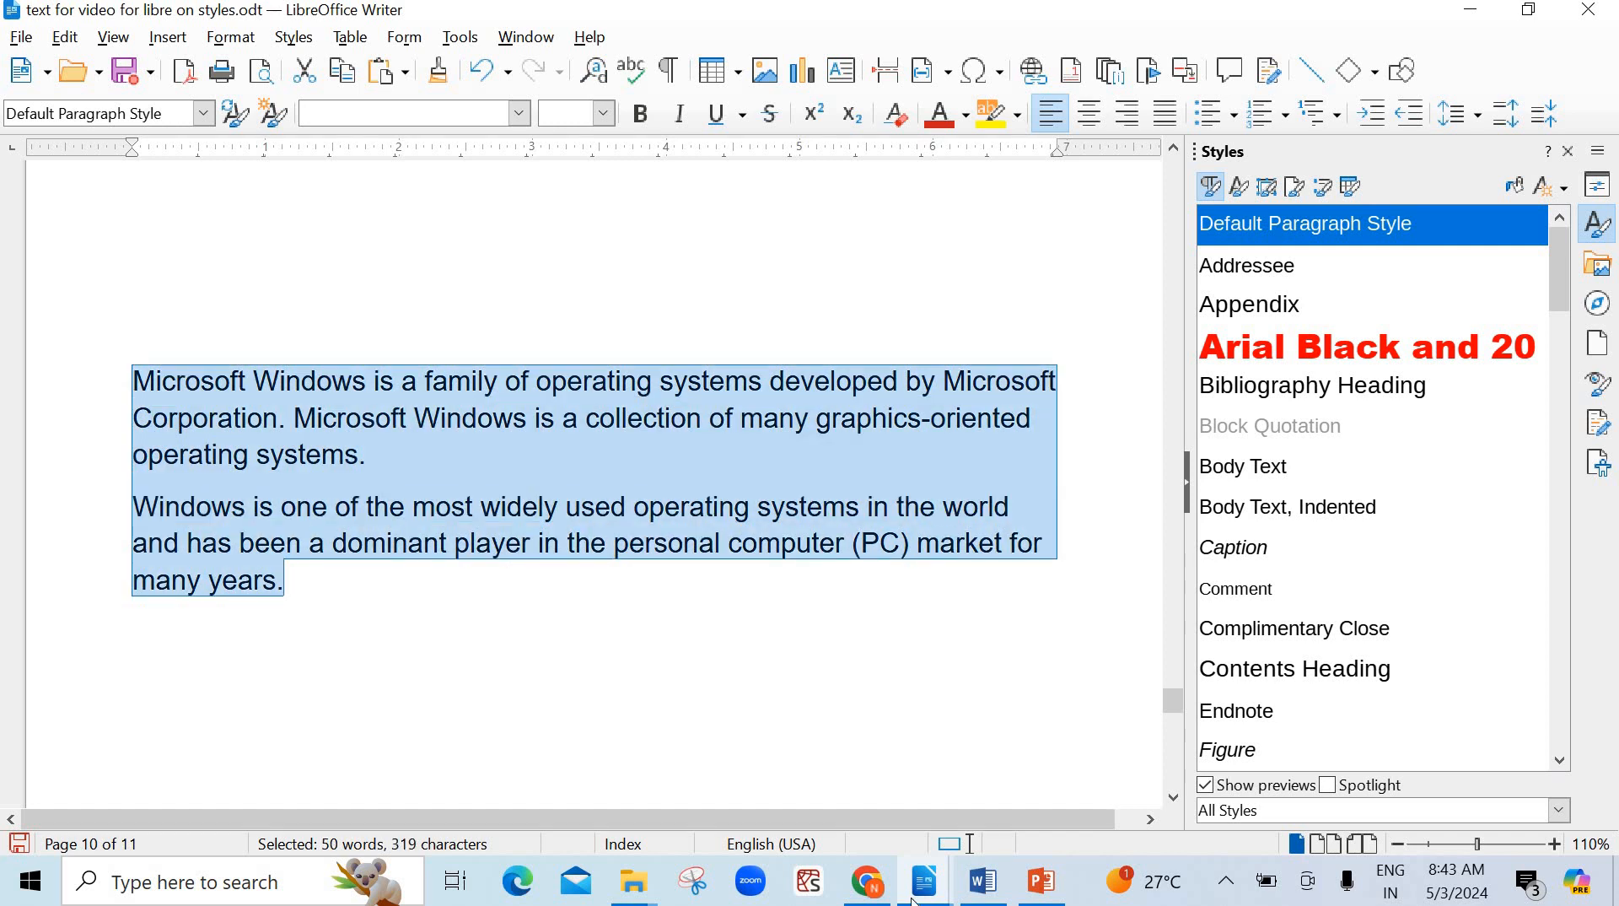
mouse_move(923, 883)
click(1050, 763)
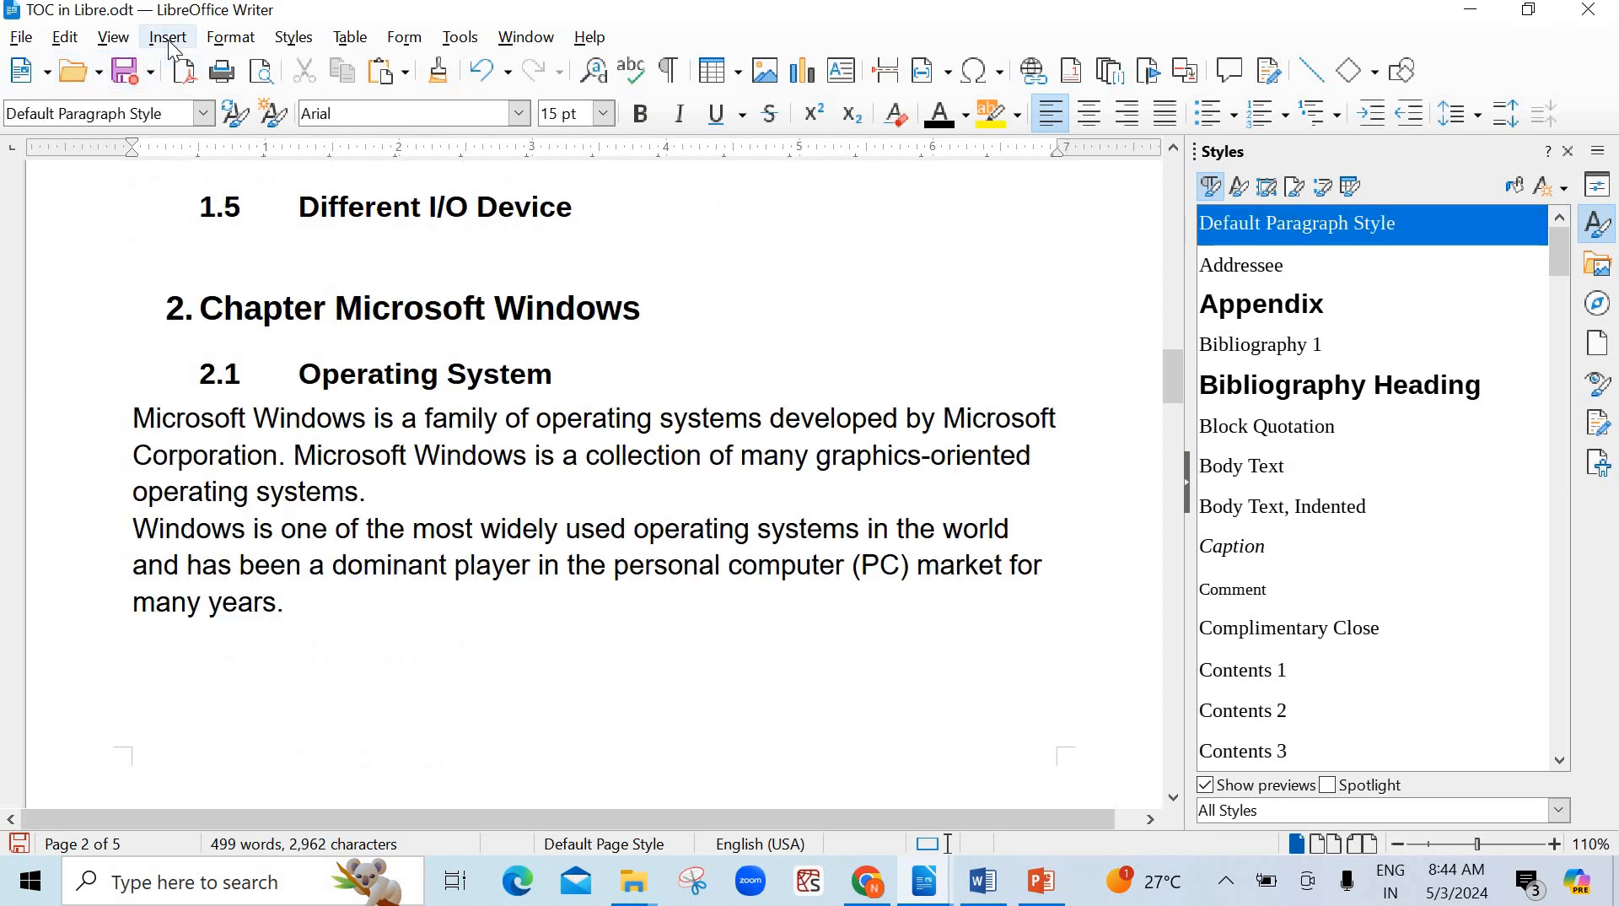
- Follow the "1.2.1 Hardware" link in the last "Contents" table to its heading and text
scroll(430, 540, down, 15)
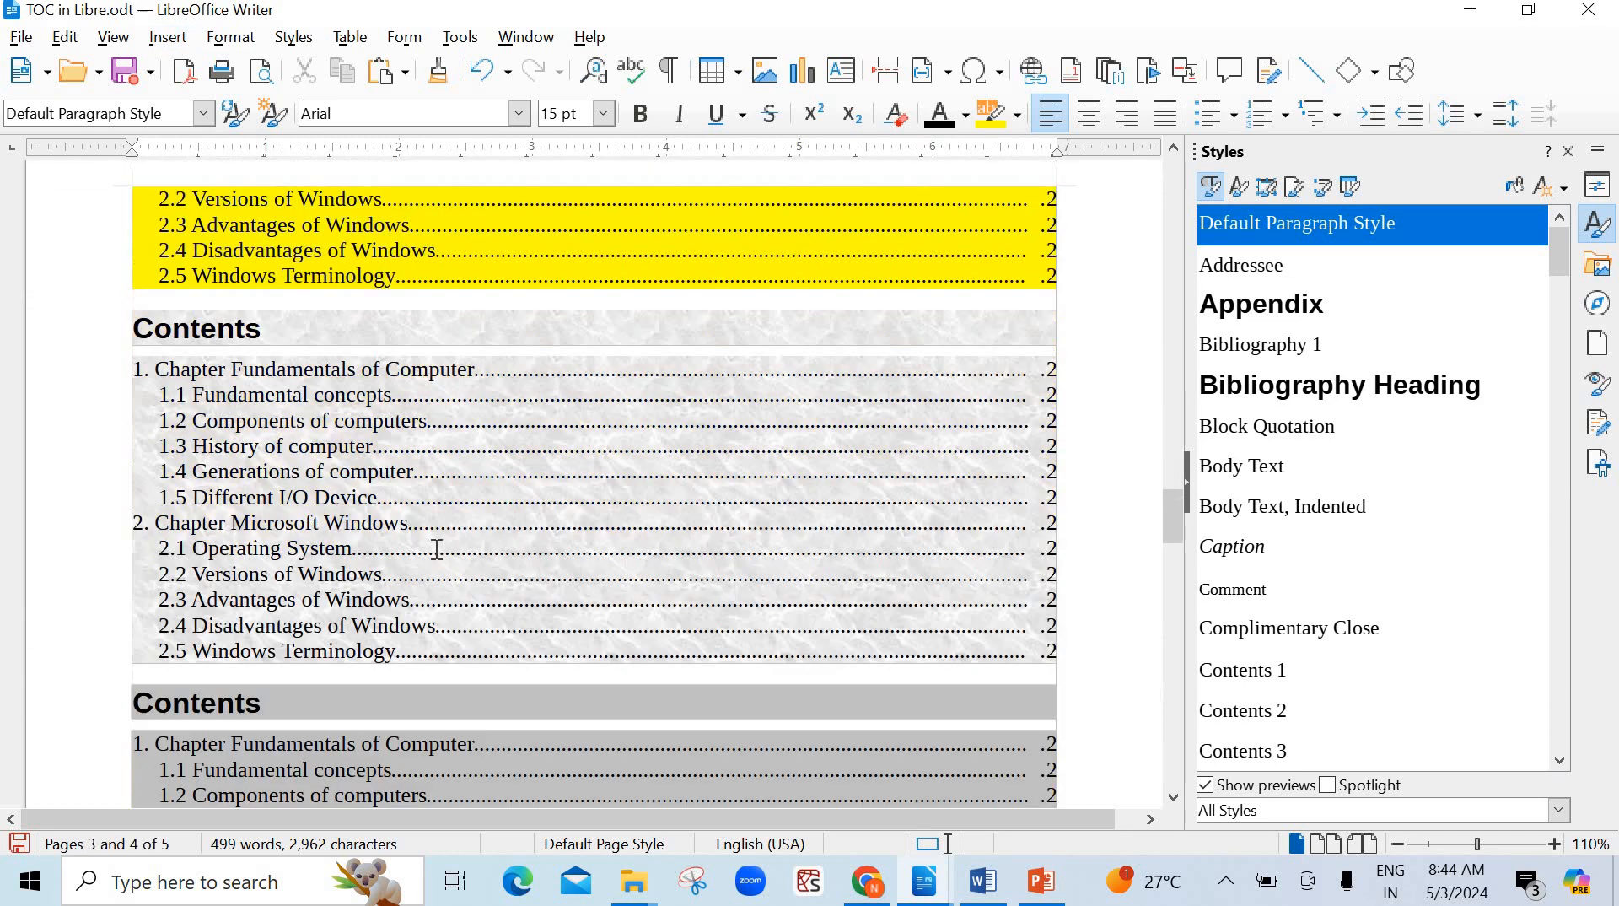
scroll(436, 549, down, 10)
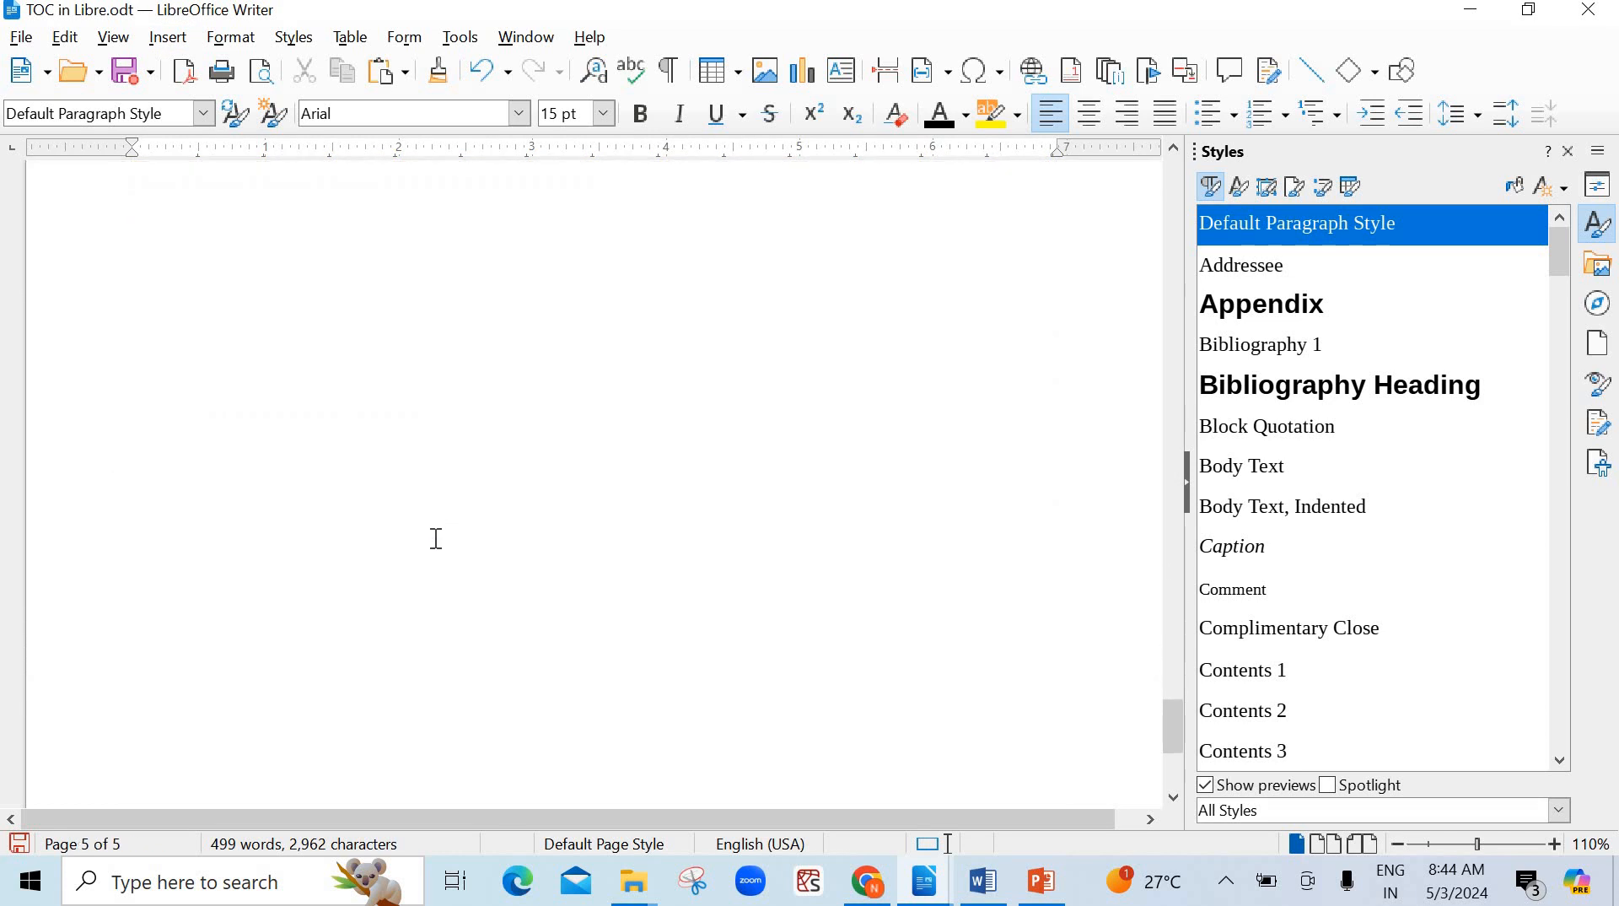
scroll(437, 540, up, 8)
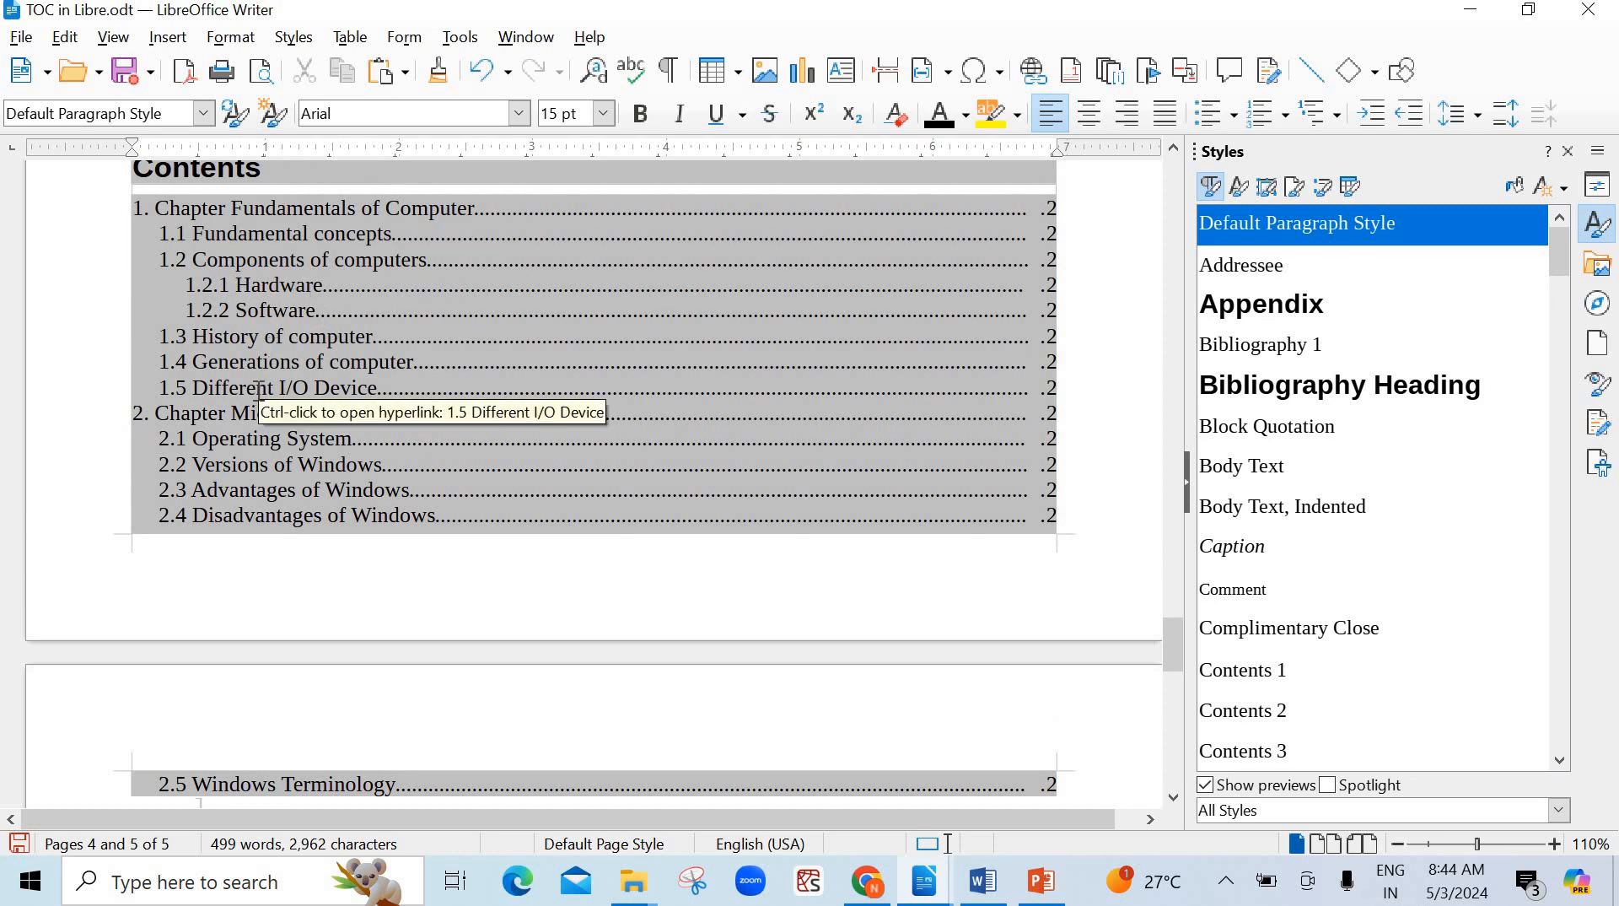
ctrl+click(245, 296)
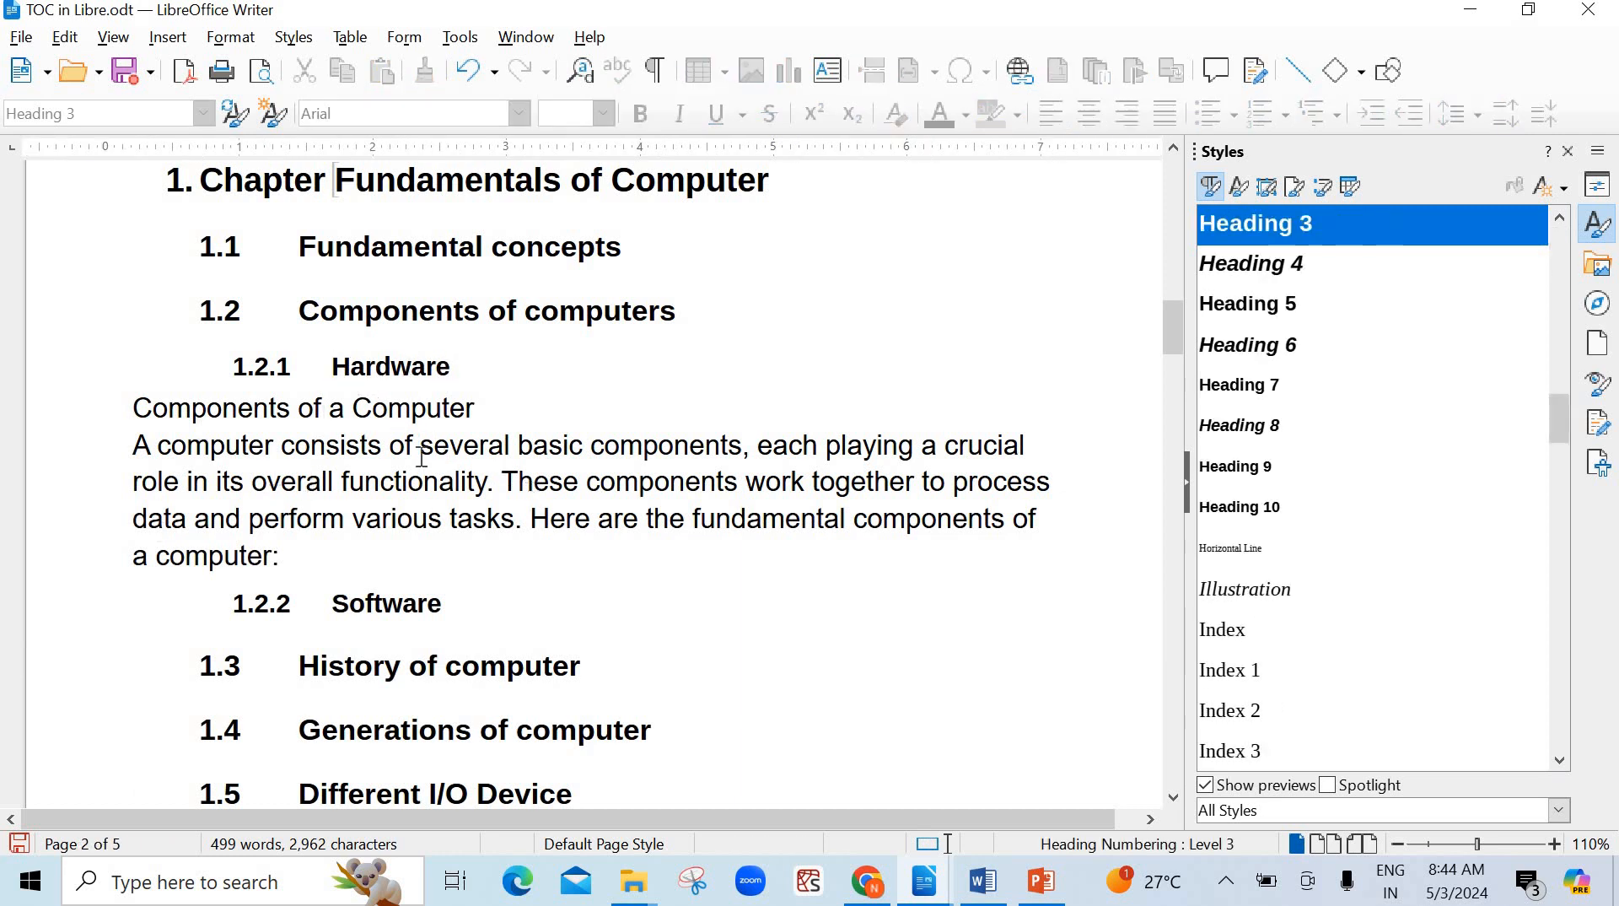
- Return to the last "Contents" table and follow its "2.1 Operating System" link to the heading and text
scroll(544, 538, down, 20)
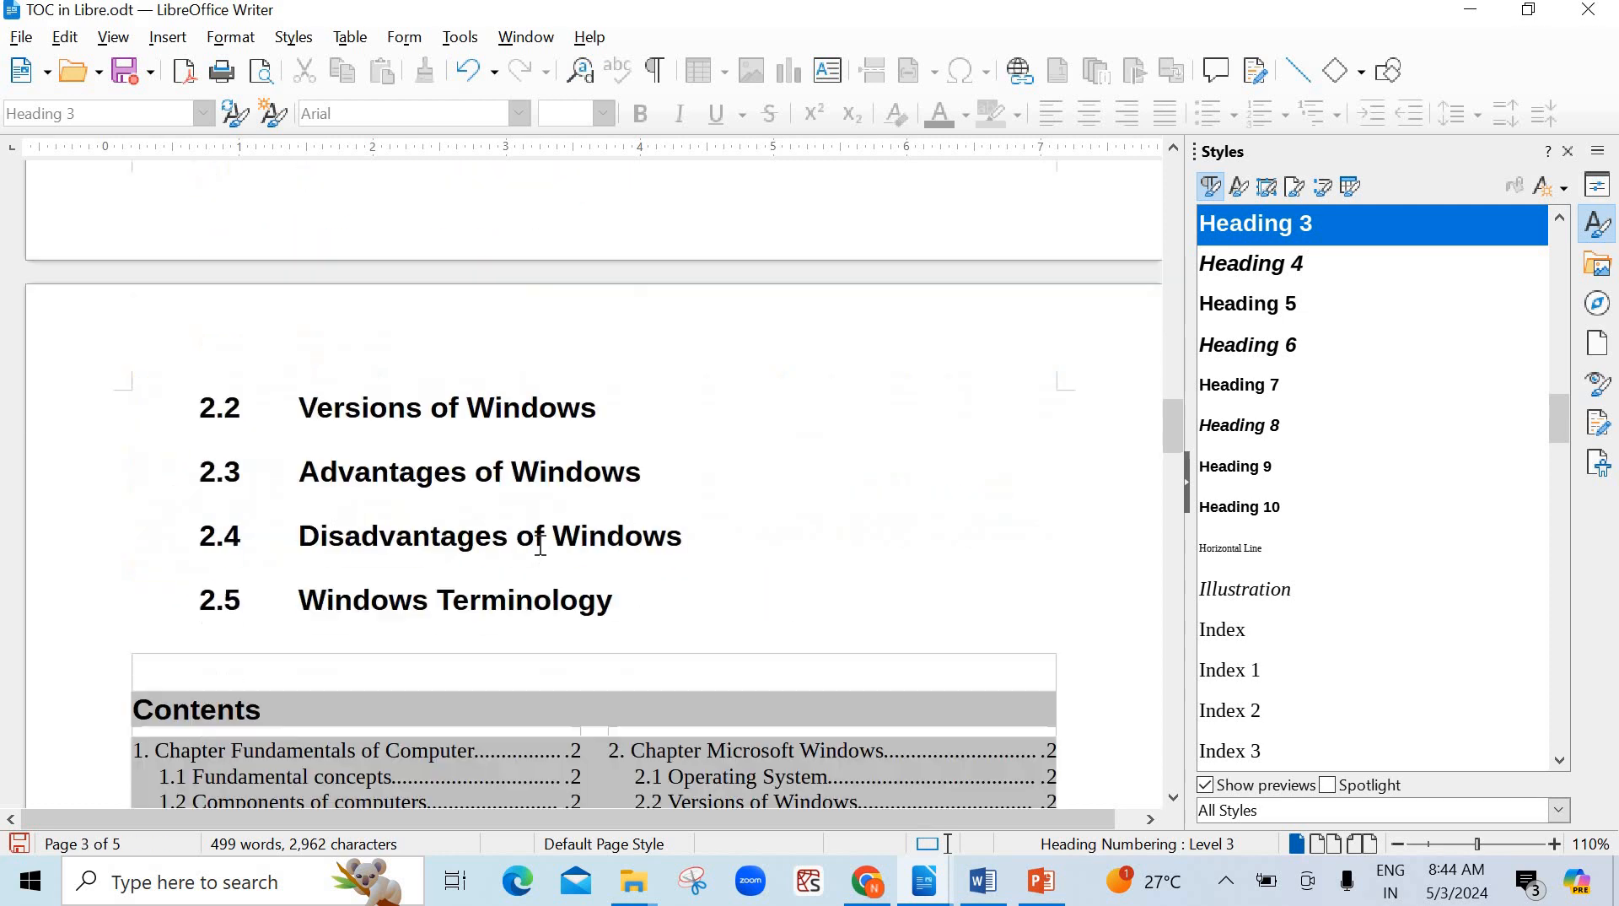
scroll(506, 575, down, 12)
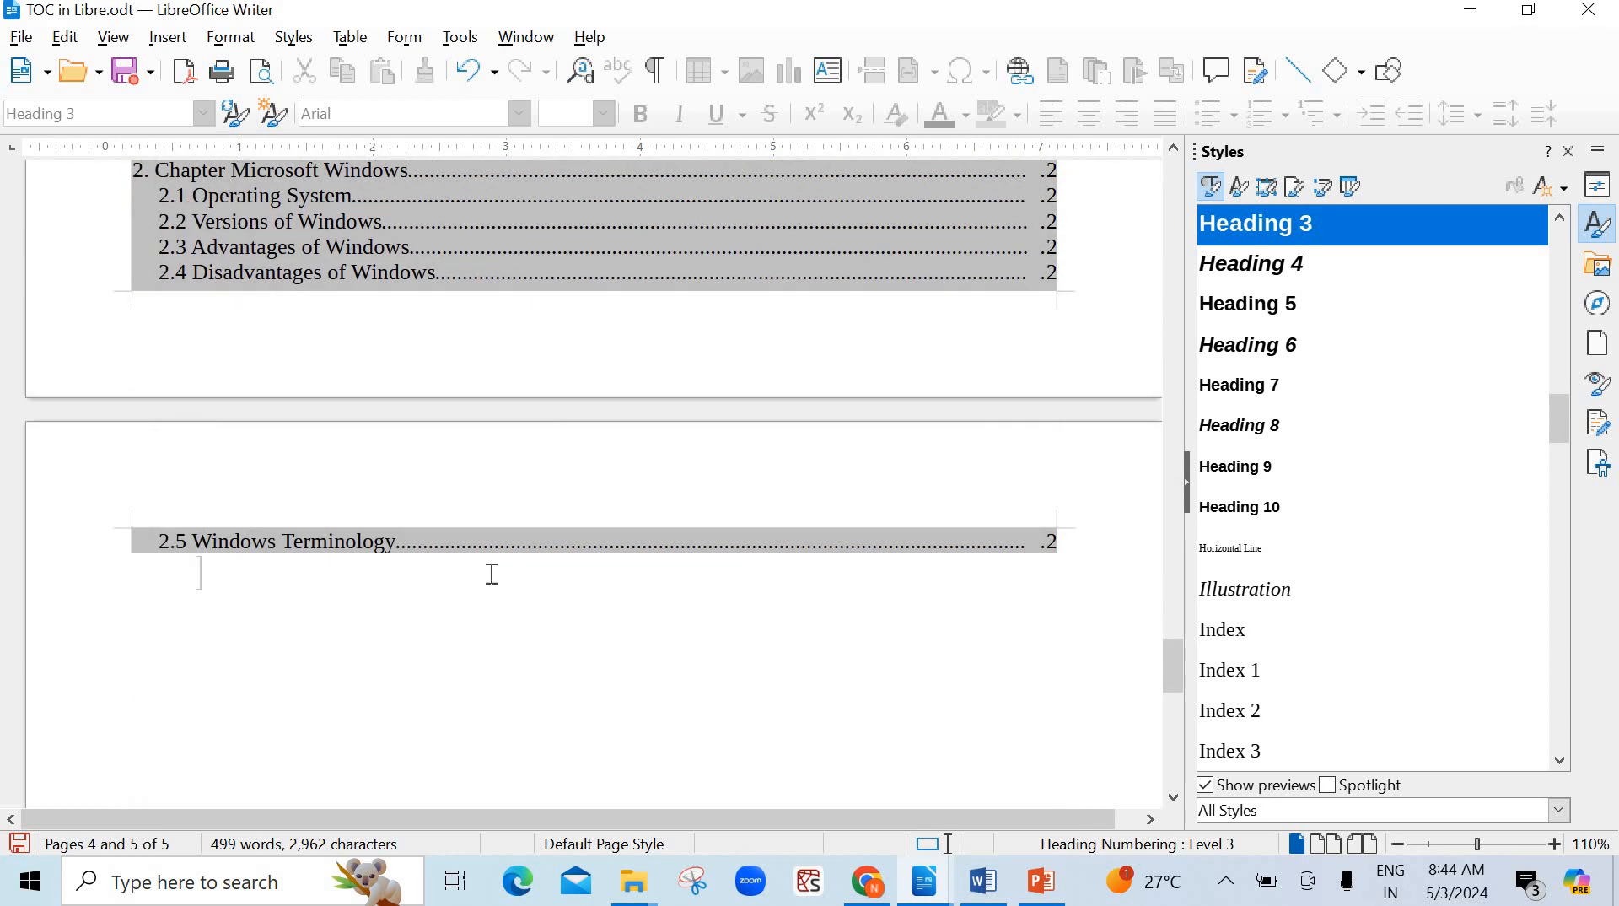
scroll(486, 569, up, 5)
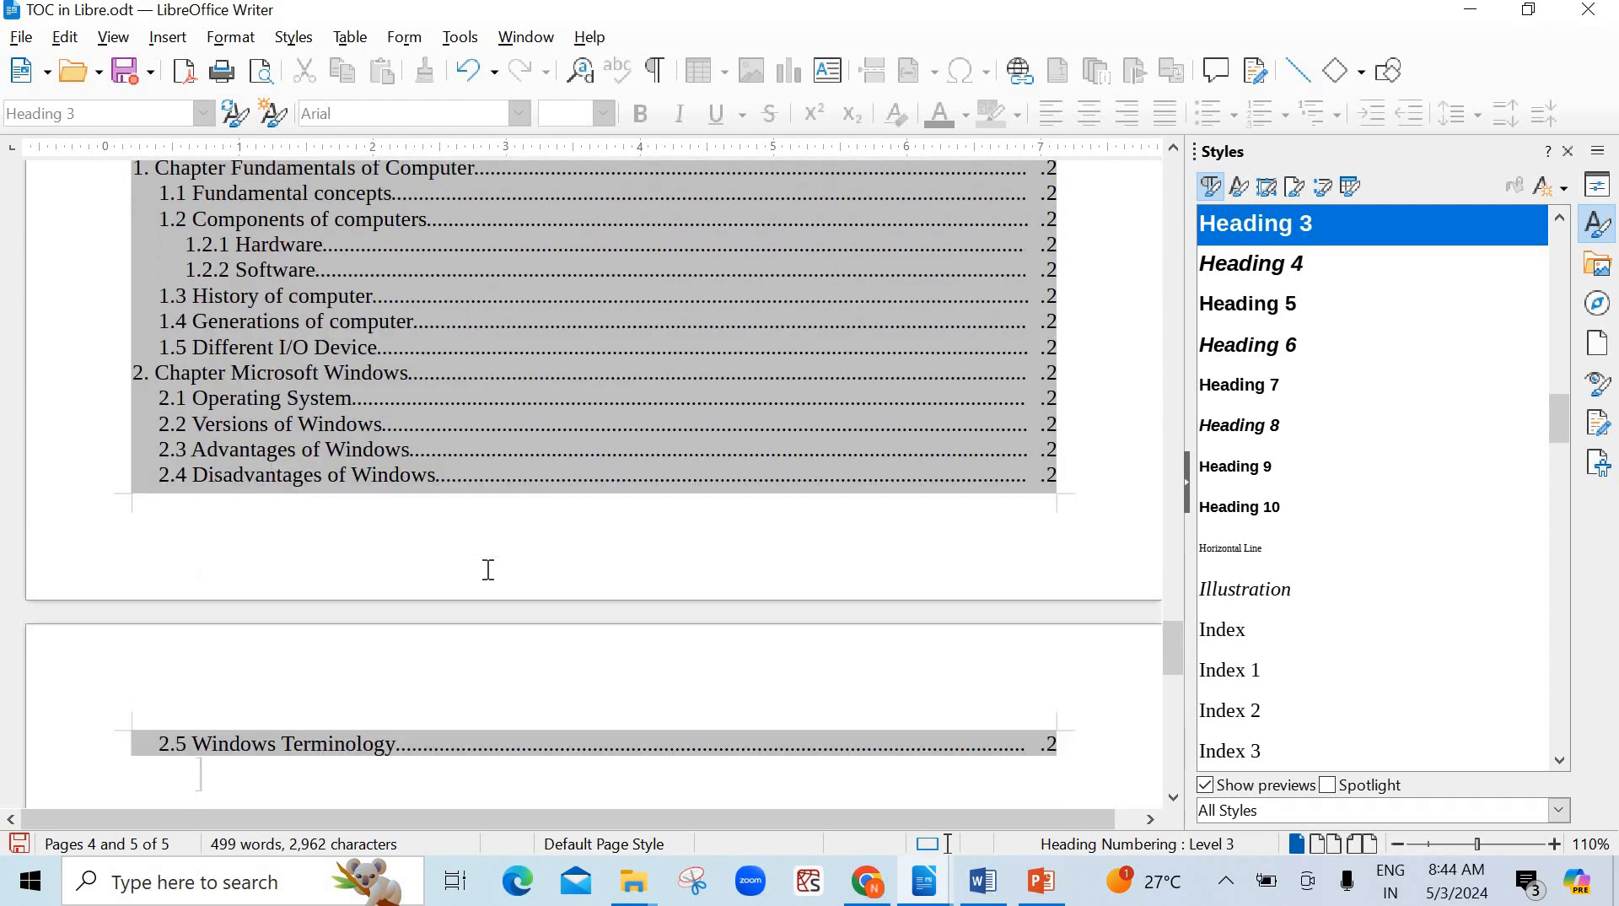
ctrl+click(218, 413)
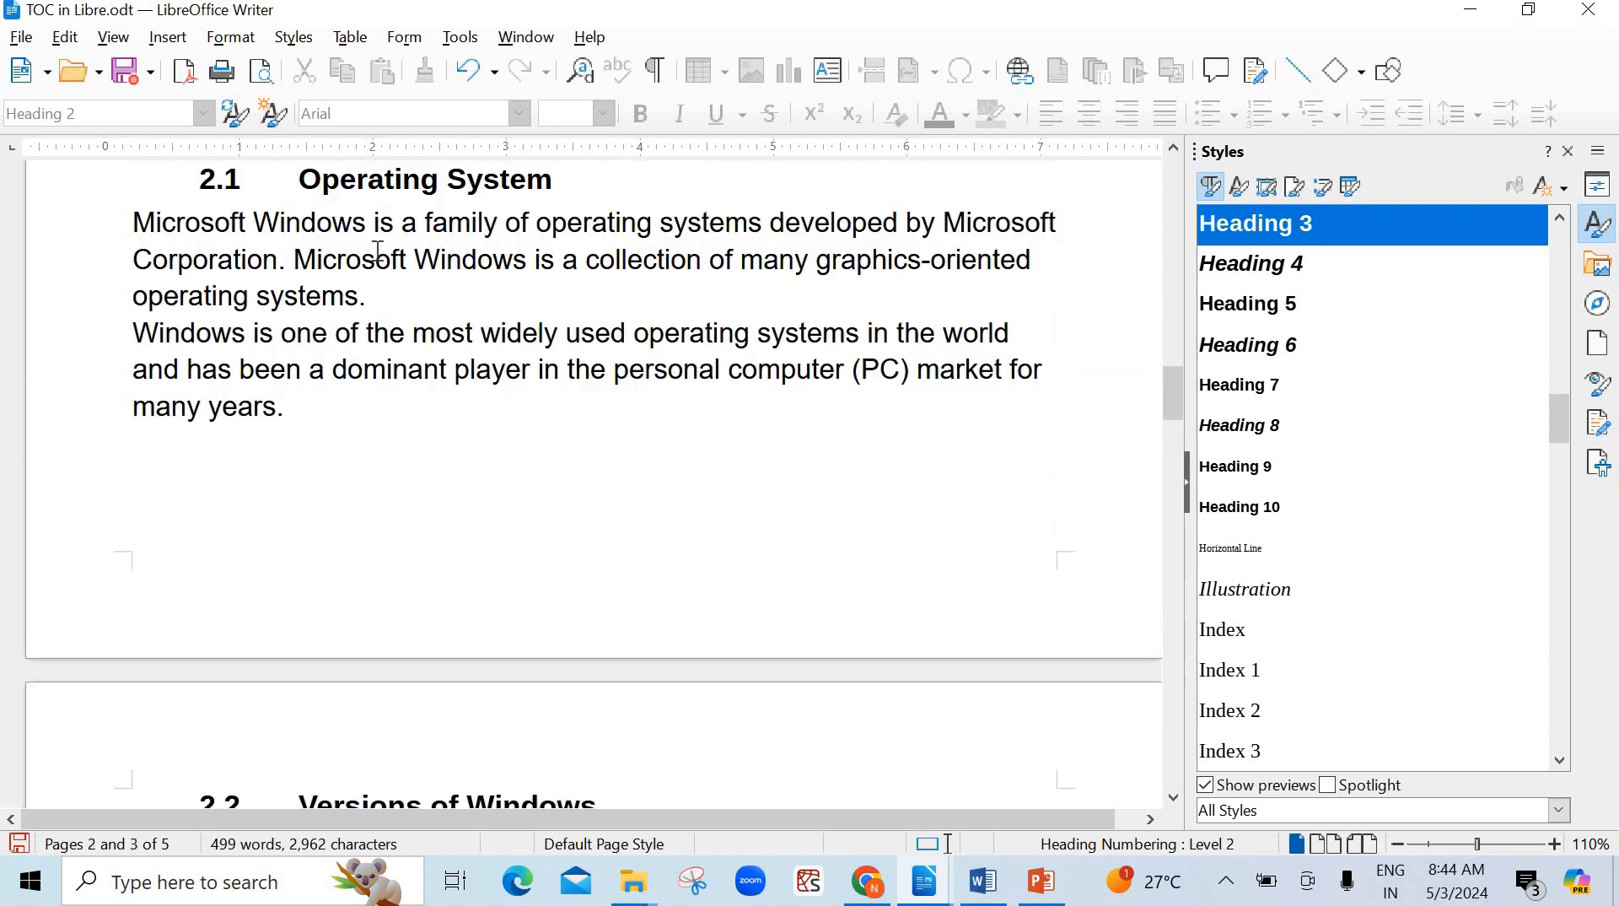
scroll(372, 337, up, 4)
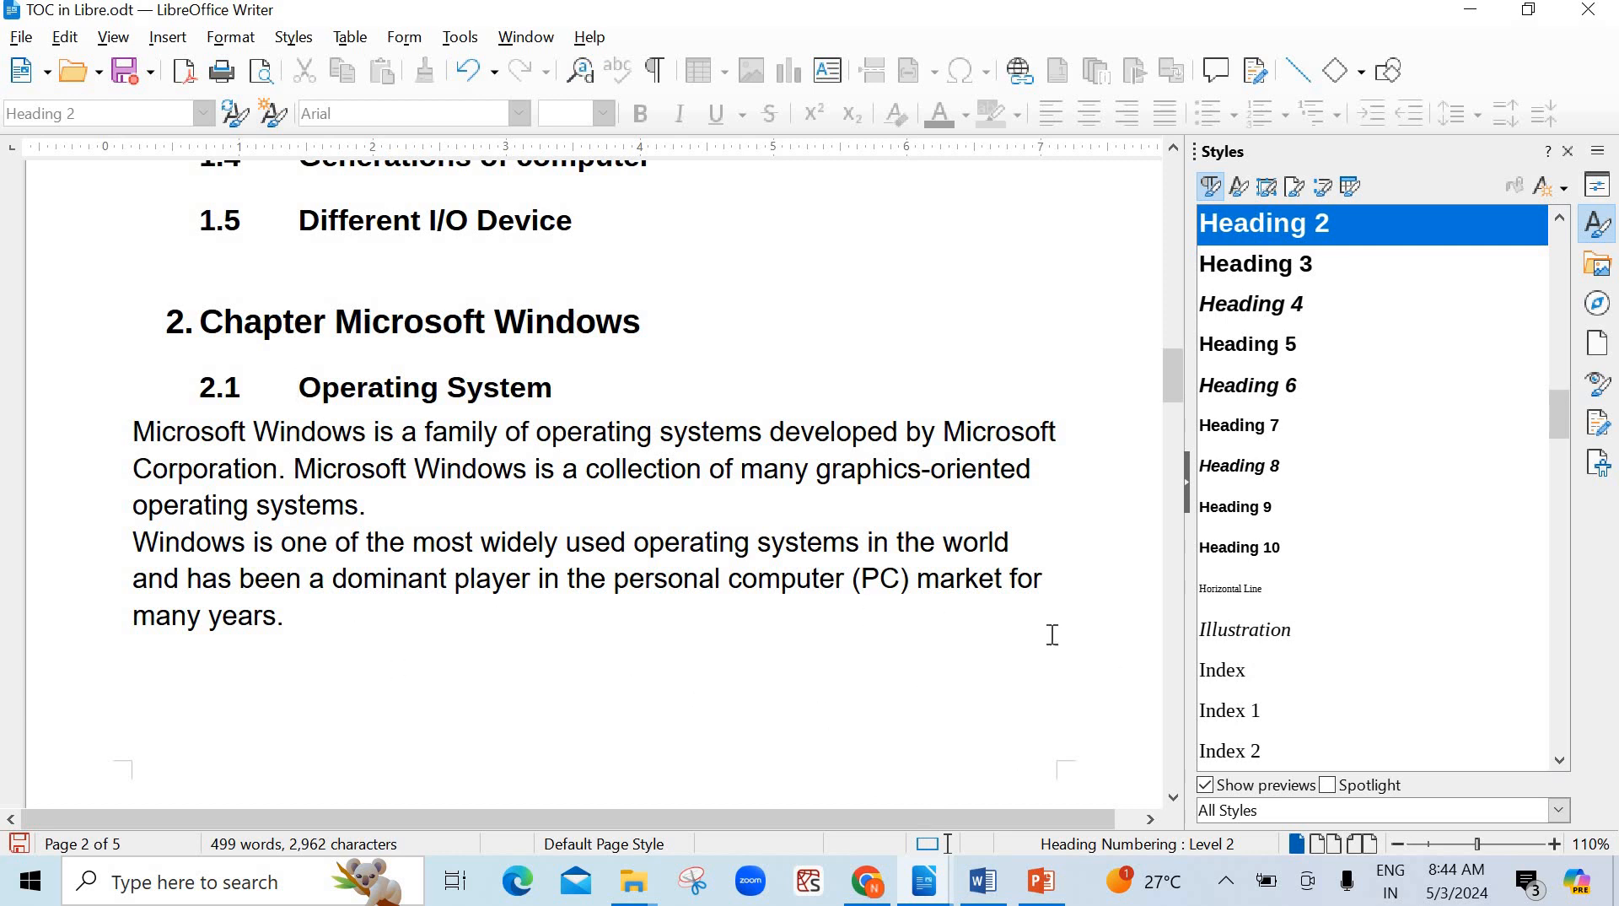
- Go back to the cover page at the start of the document
scroll(734, 580, up, 20)
scroll(734, 580, up, 5)
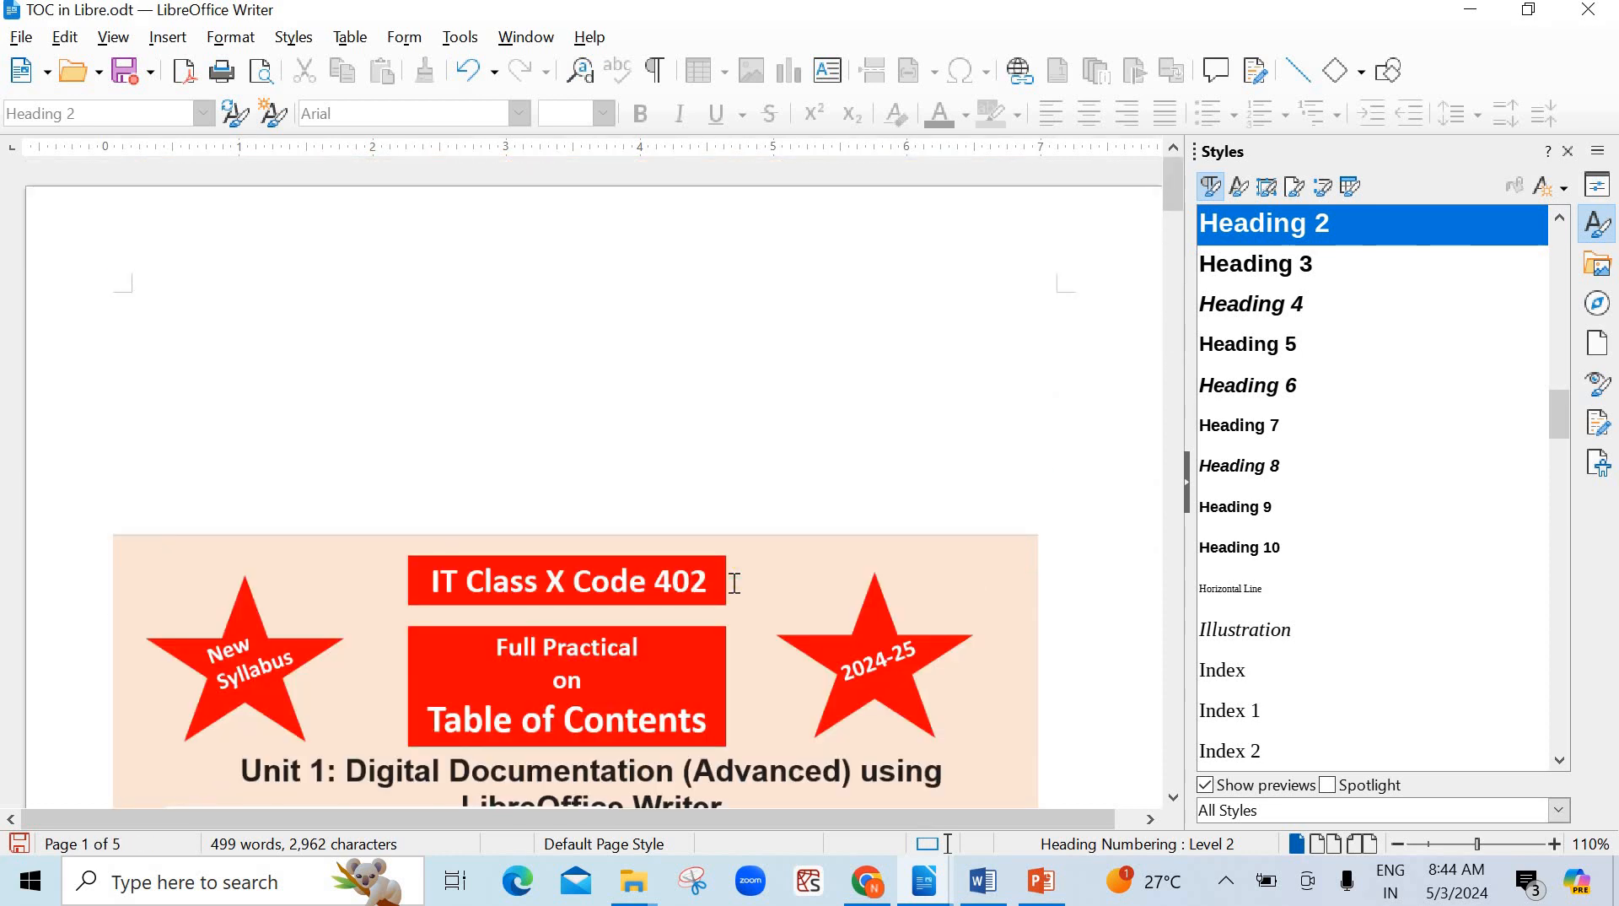
scroll(734, 580, down, 3)
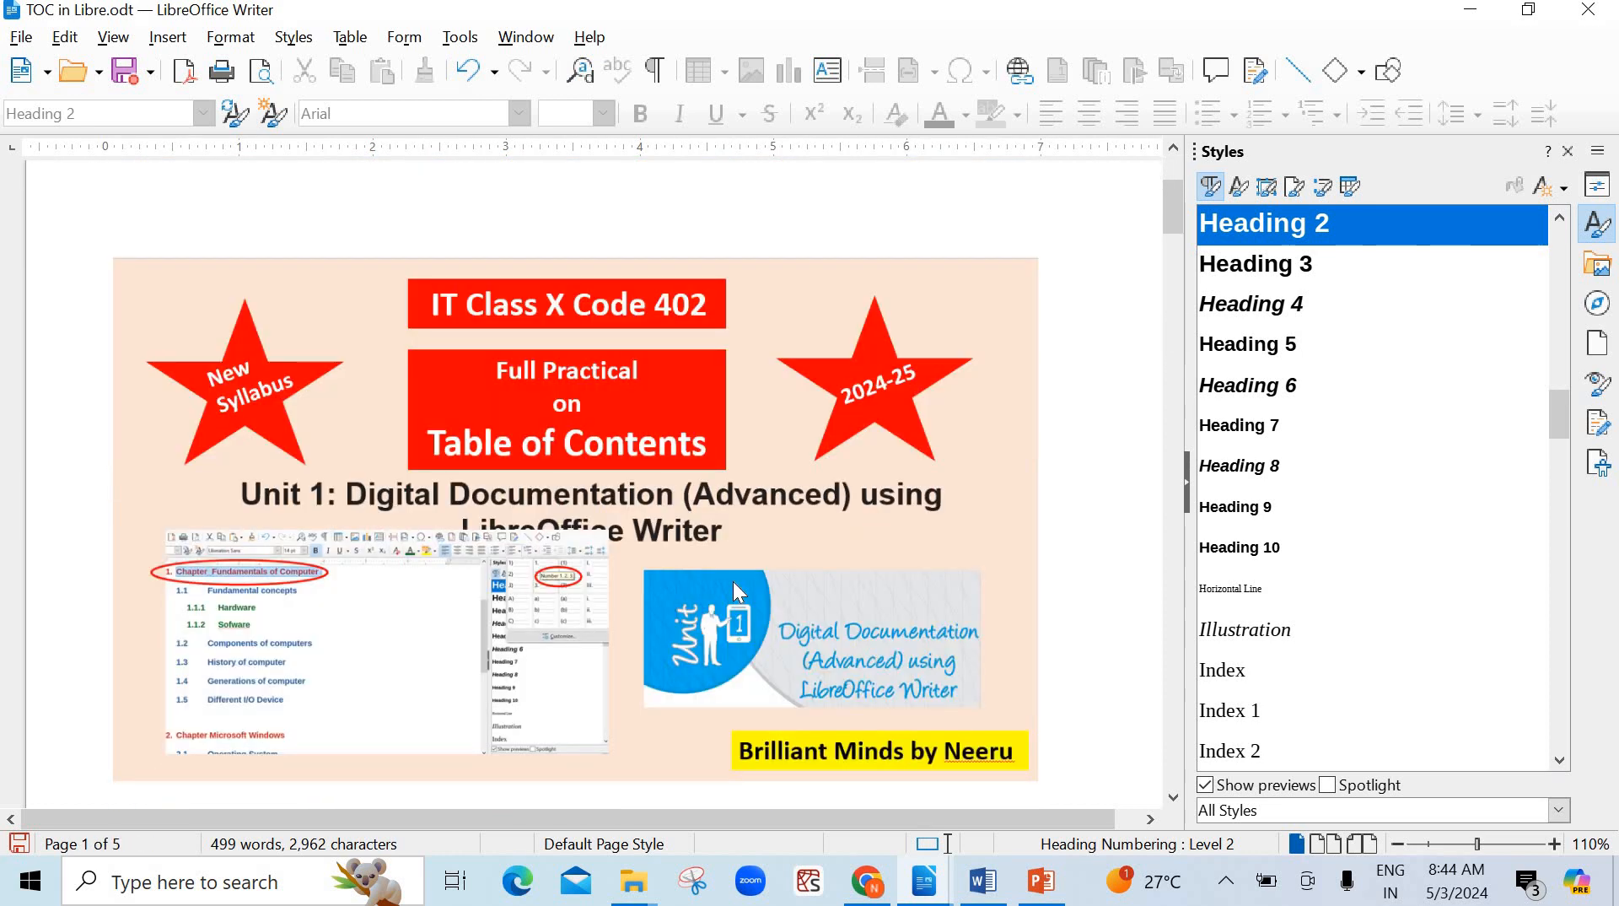